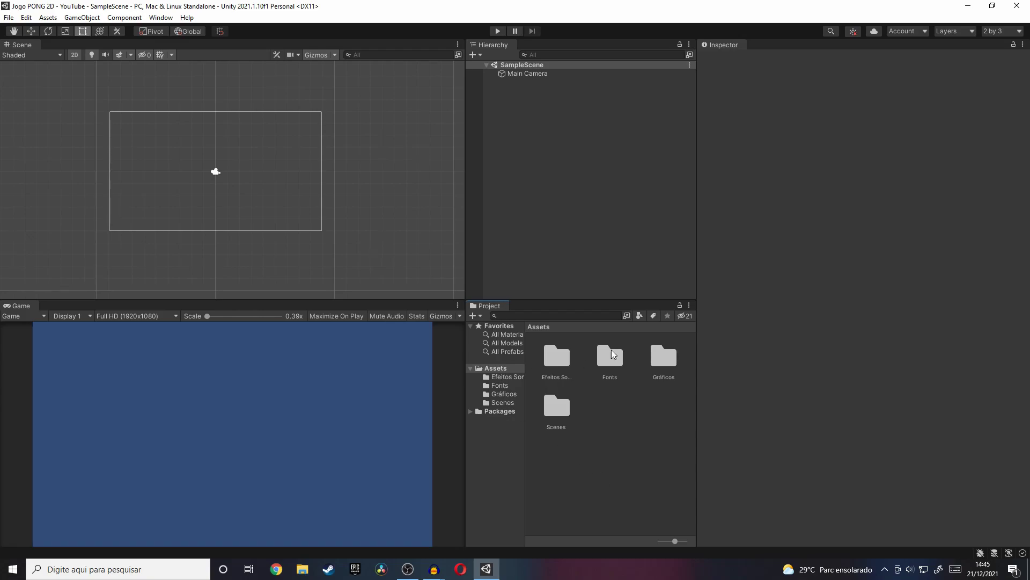
# Browse the sound and Fonts folders, then open Gráficos and select the Jogador sprite's import settings
pyautogui.click(507, 377)
pyautogui.click(513, 387)
pyautogui.click(514, 394)
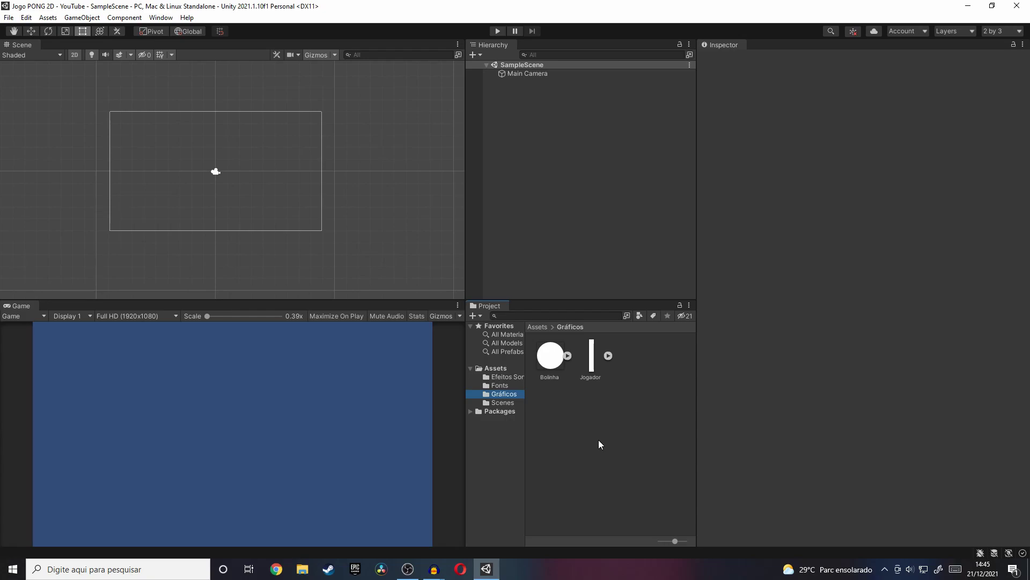
pyautogui.click(590, 375)
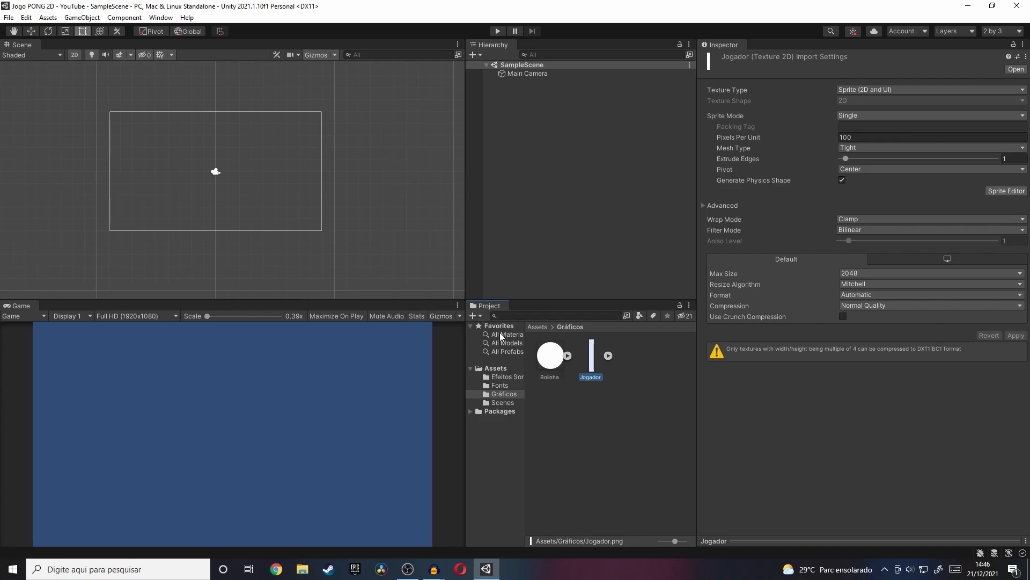
# Widen the Project panel, reopen Gráficos, and view the Bolinha then Jogador sprite import settings
pyautogui.click(506, 368)
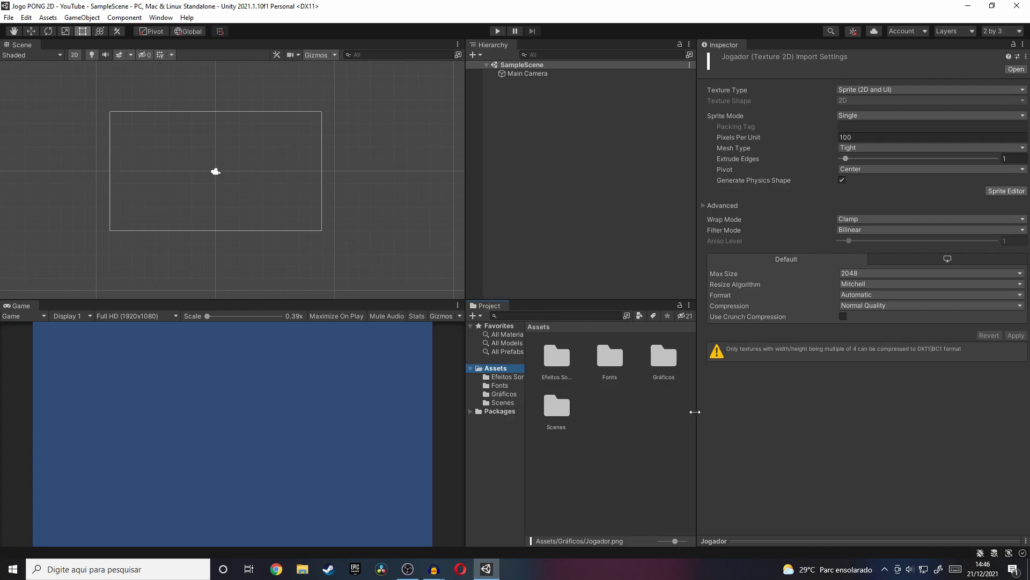
pyautogui.moveTo(698, 412); pyautogui.dragTo(727, 404)
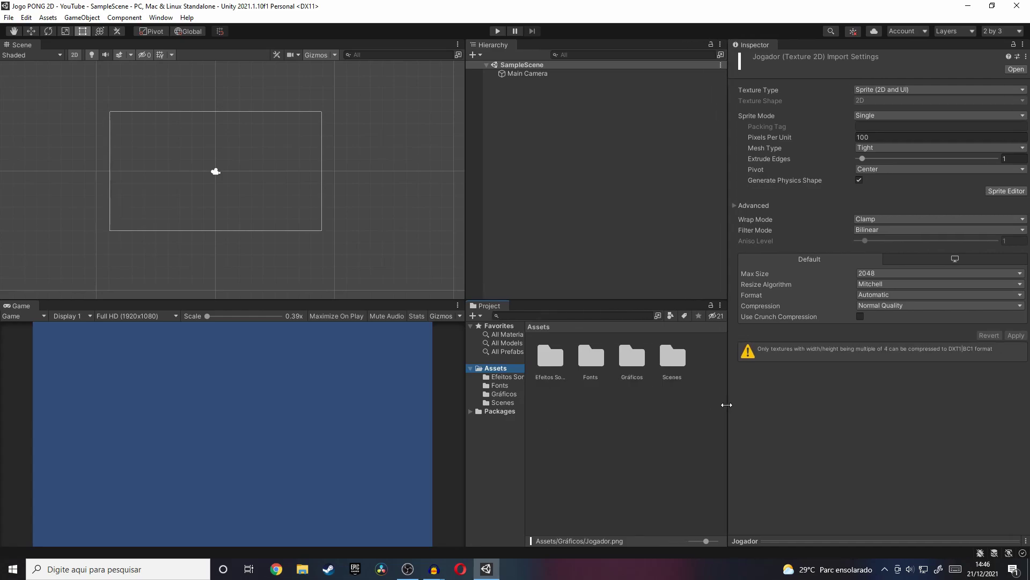
pyautogui.click(513, 395)
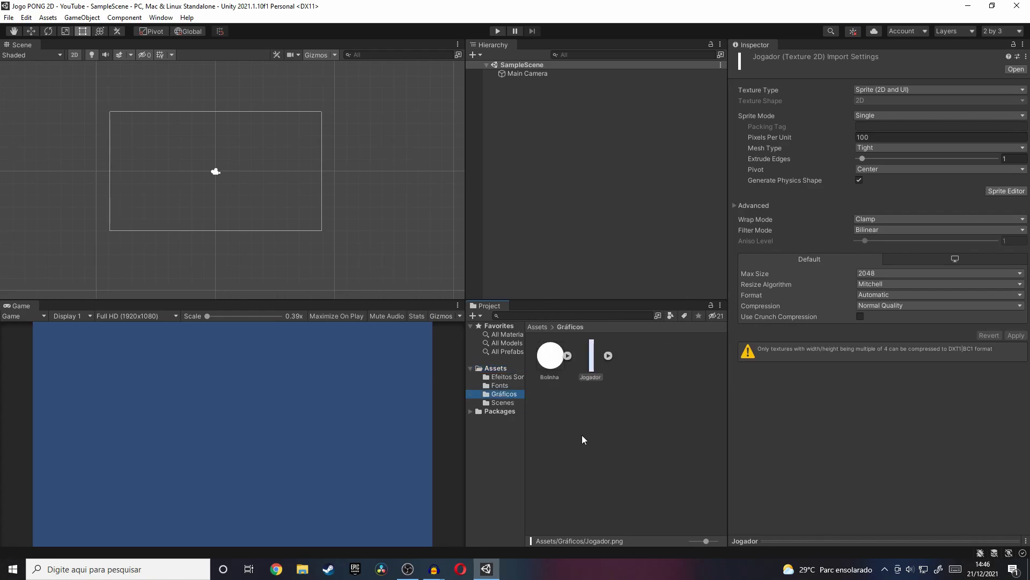
pyautogui.click(548, 371)
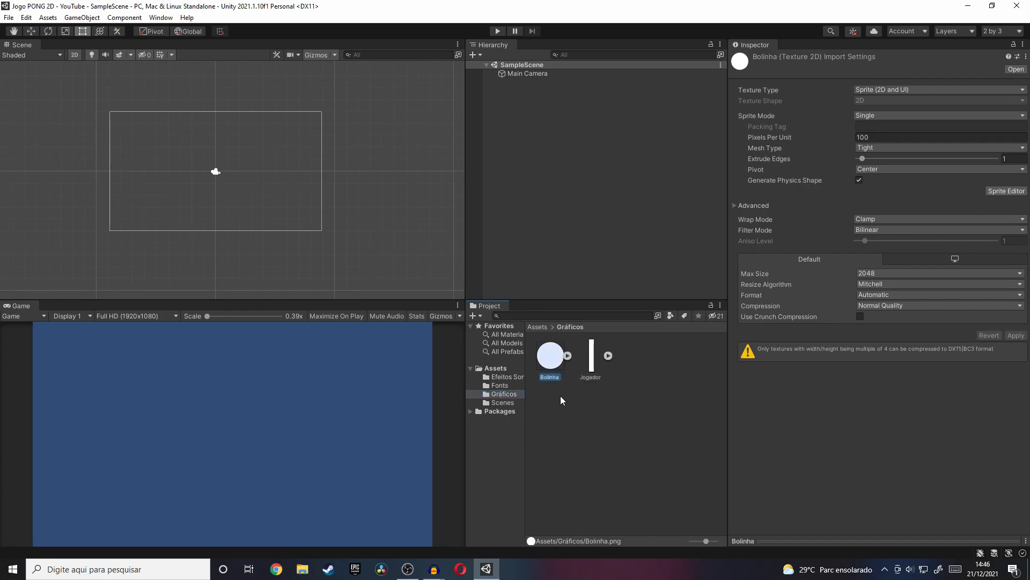
pyautogui.click(590, 371)
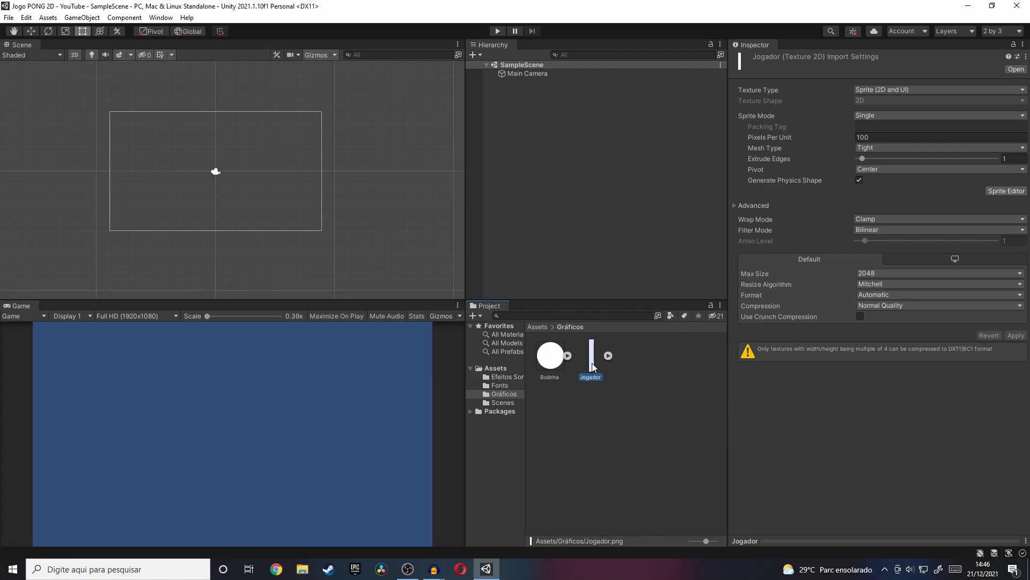
# Drag the Jogador sprite into the Hierarchy and frame the new paddle inside the camera view
pyautogui.moveTo(593, 367); pyautogui.dragTo(634, 274)
pyautogui.moveTo(532, 146); pyautogui.dragTo(532, 147)
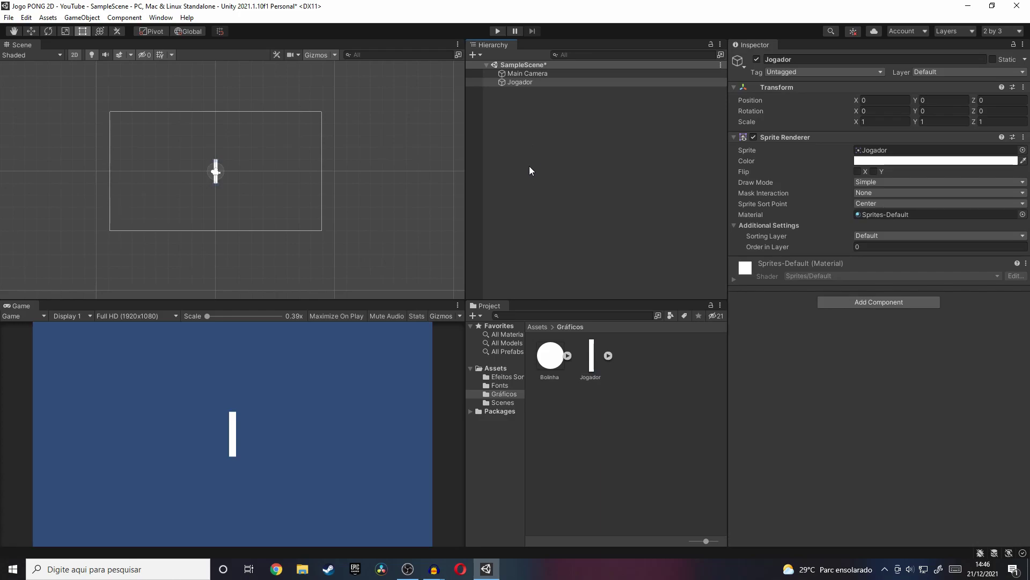
pyautogui.doubleClick(546, 83)
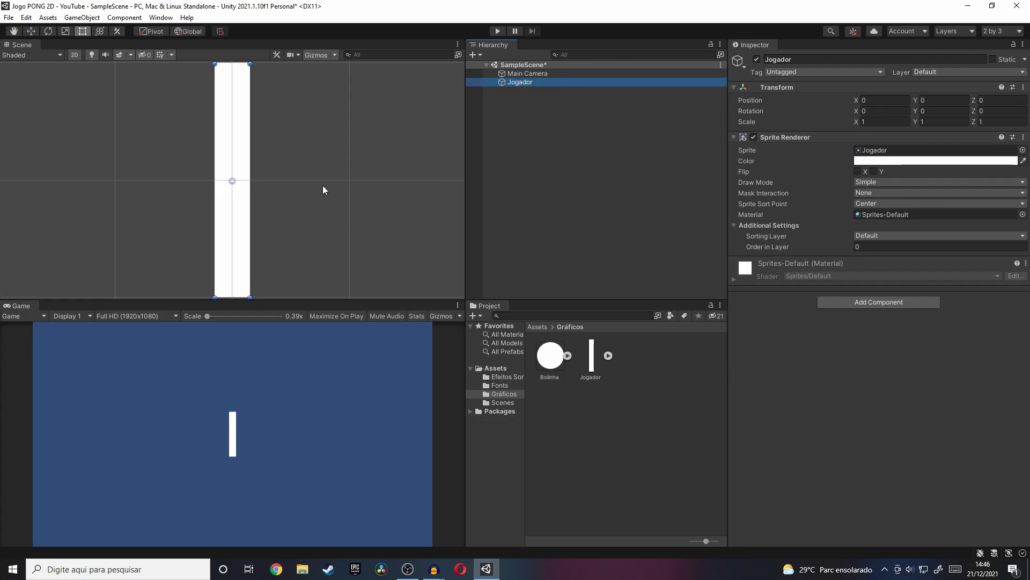
pyautogui.moveTo(343, 221)
pyautogui.keyDown('alt'); pyautogui.mouseDown(button='right')
pyautogui.moveTo(229, 215)
pyautogui.moveTo(245, 220)
pyautogui.mouseUp(button='right'); pyautogui.keyUp('alt')
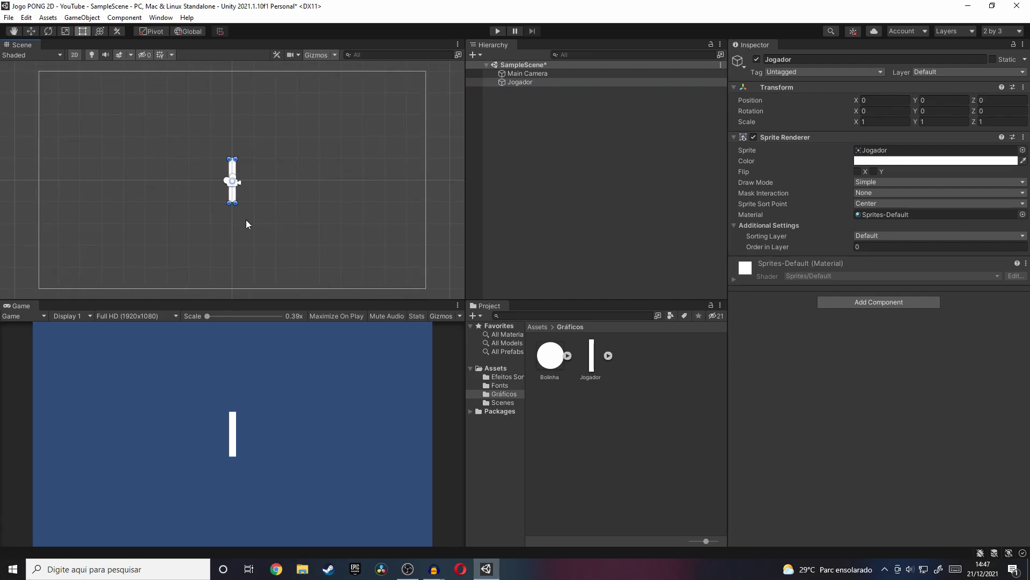
# Inspect the Main Camera and Bolinha sprite, then reselect the Jogador object
pyautogui.click(562, 75)
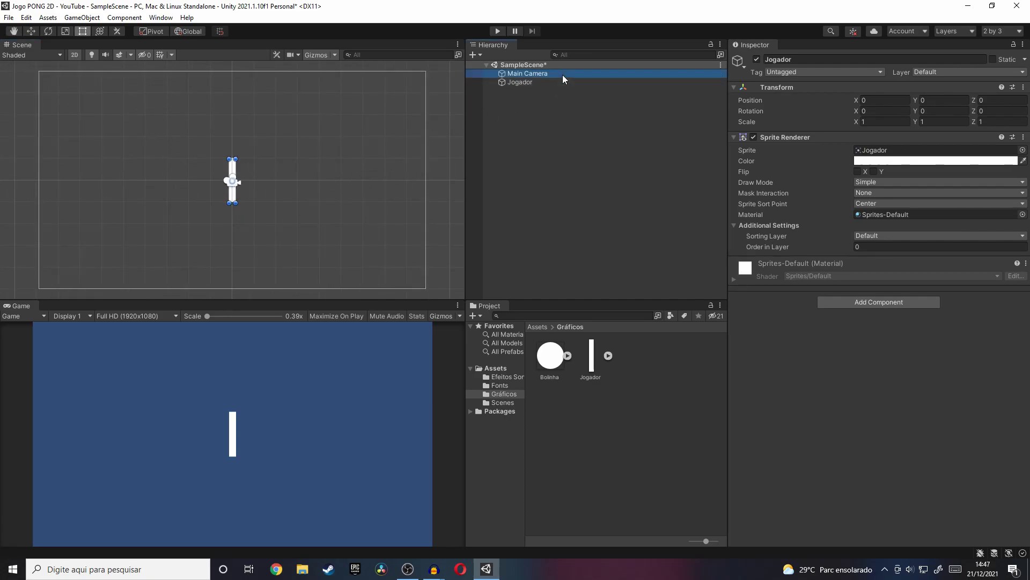
pyautogui.click(535, 84)
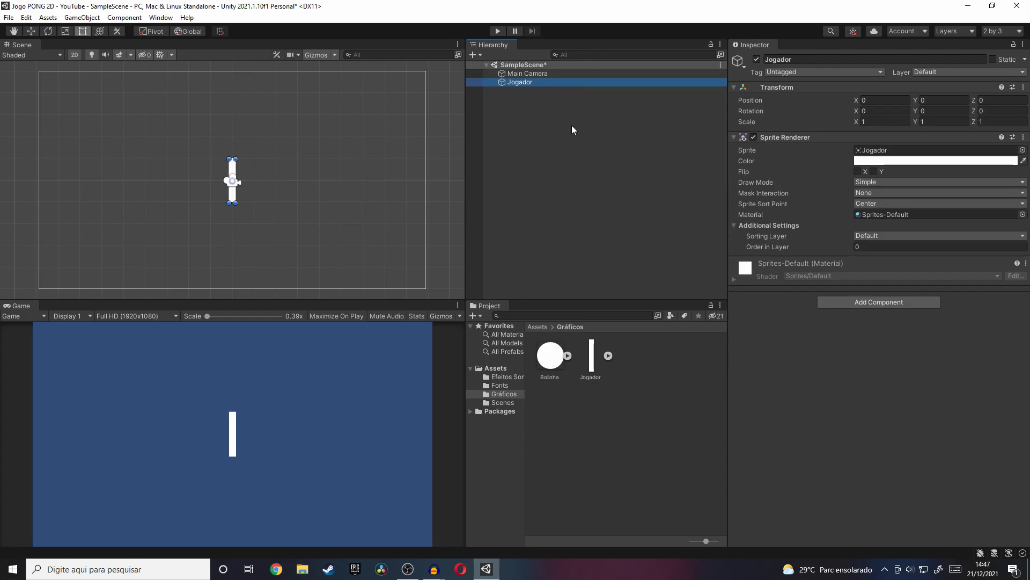
pyautogui.click(550, 355)
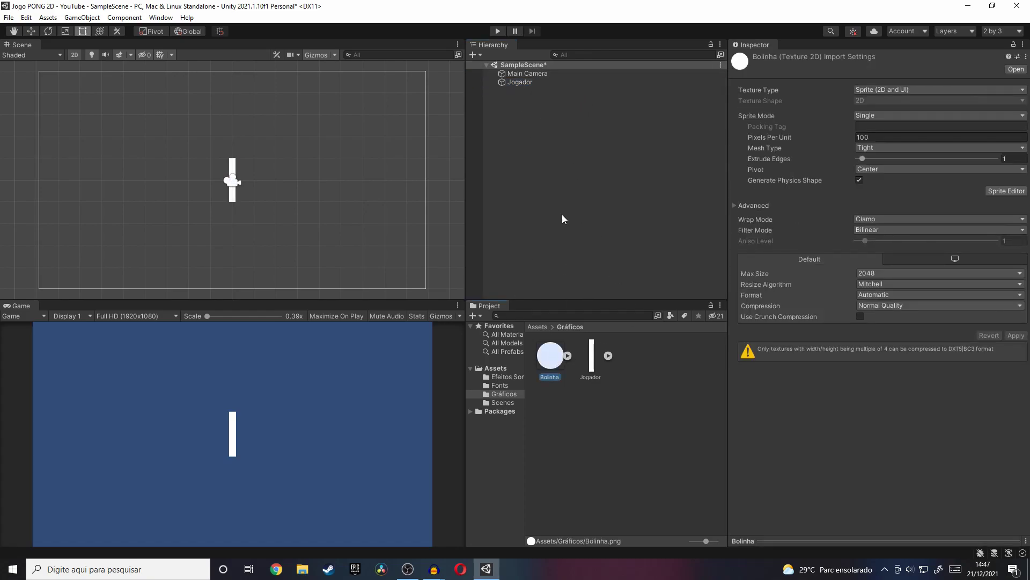
pyautogui.click(544, 84)
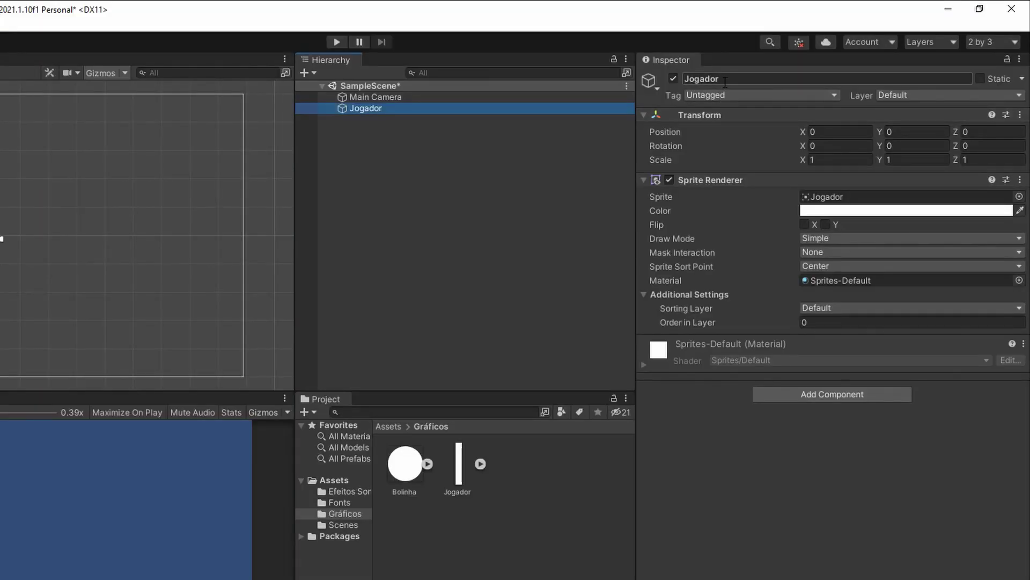
# Rename the Jogador object to 'Jogador 1' in the Inspector
pyautogui.click(724, 79)
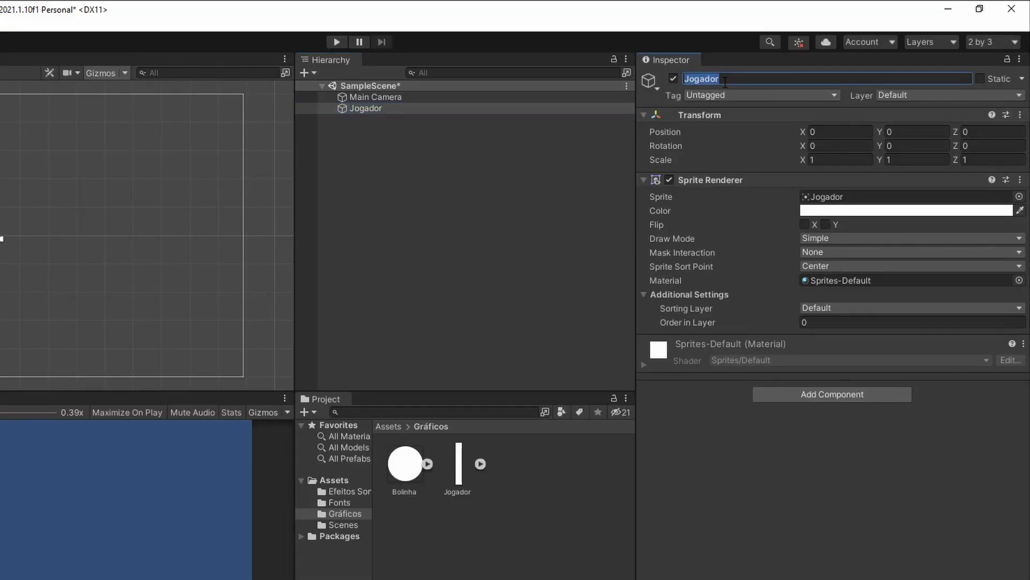
pyautogui.click(724, 81)
pyautogui.write('1')
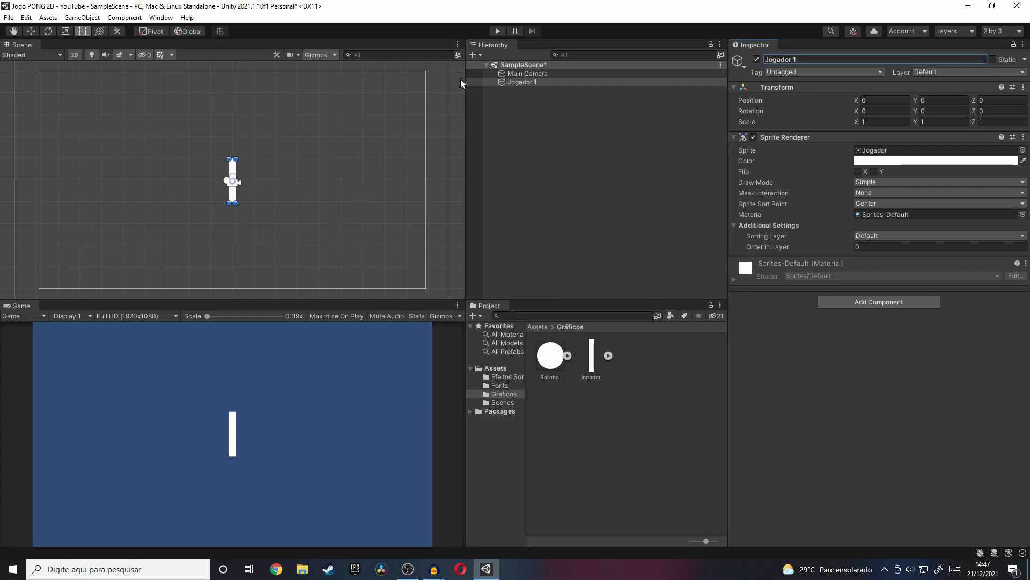
# Play the scene briefly, stop it, and reselect Jogador 1
pyautogui.click(497, 32)
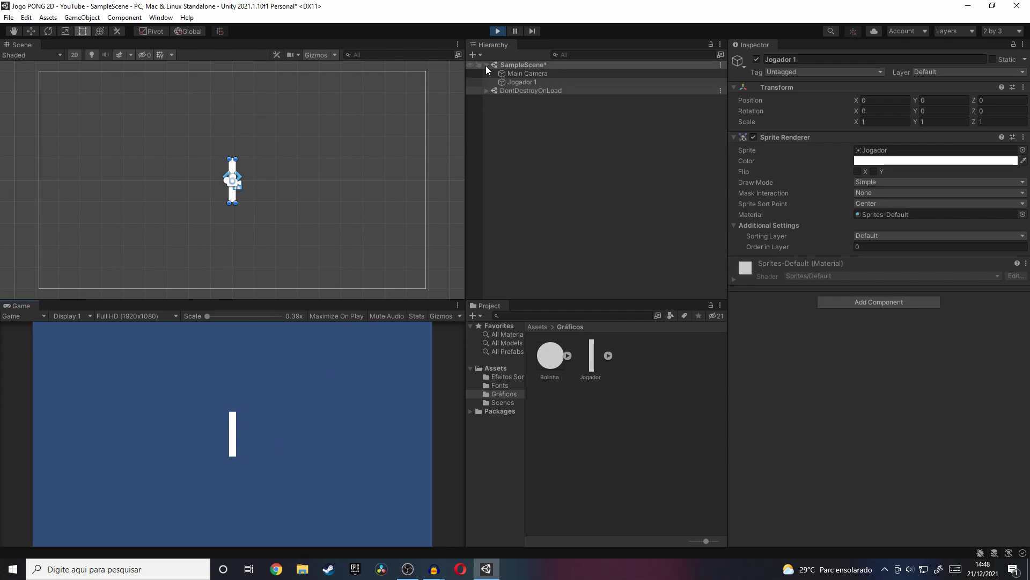
pyautogui.click(498, 32)
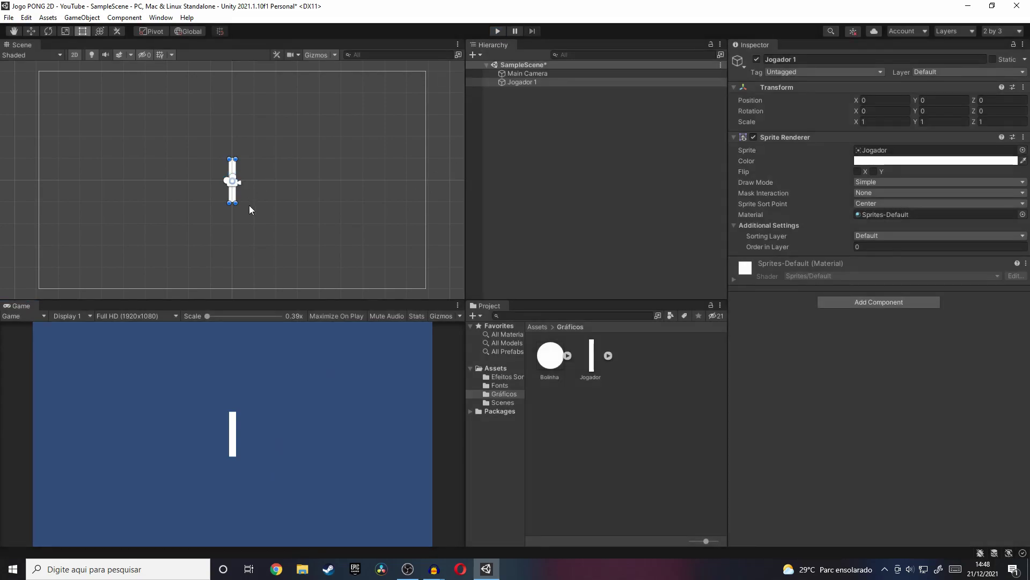
pyautogui.scroll(3, 247, 204)
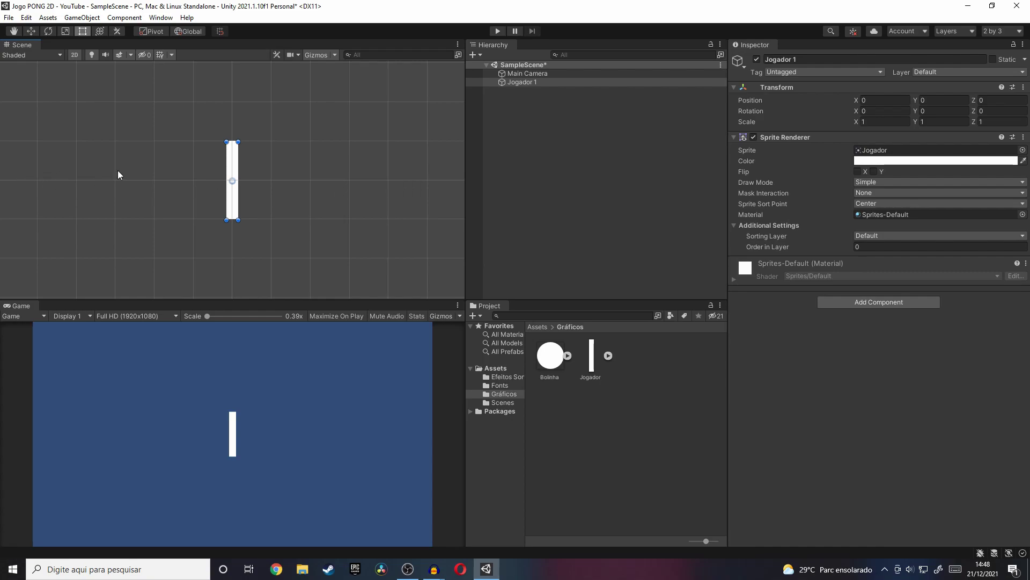
pyautogui.scroll(-5, 359, 189)
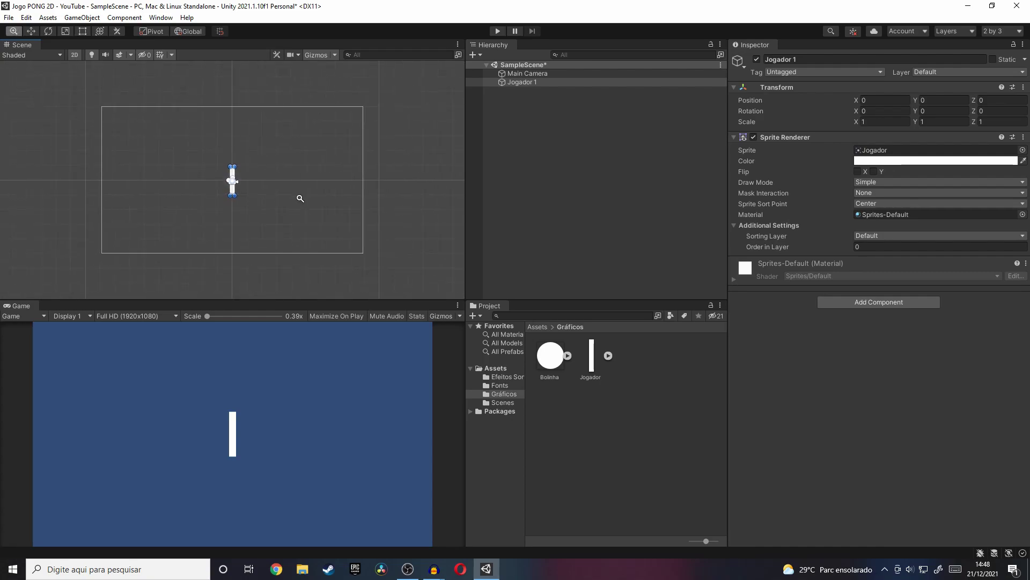
pyautogui.scroll(2, 299, 198)
pyautogui.scroll(1, 309, 200)
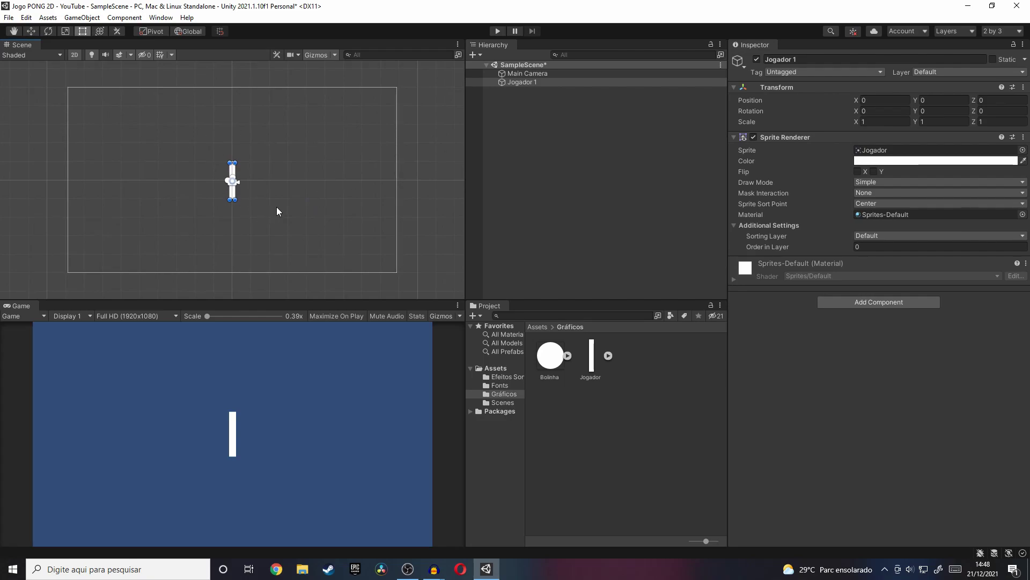
pyautogui.click(568, 82)
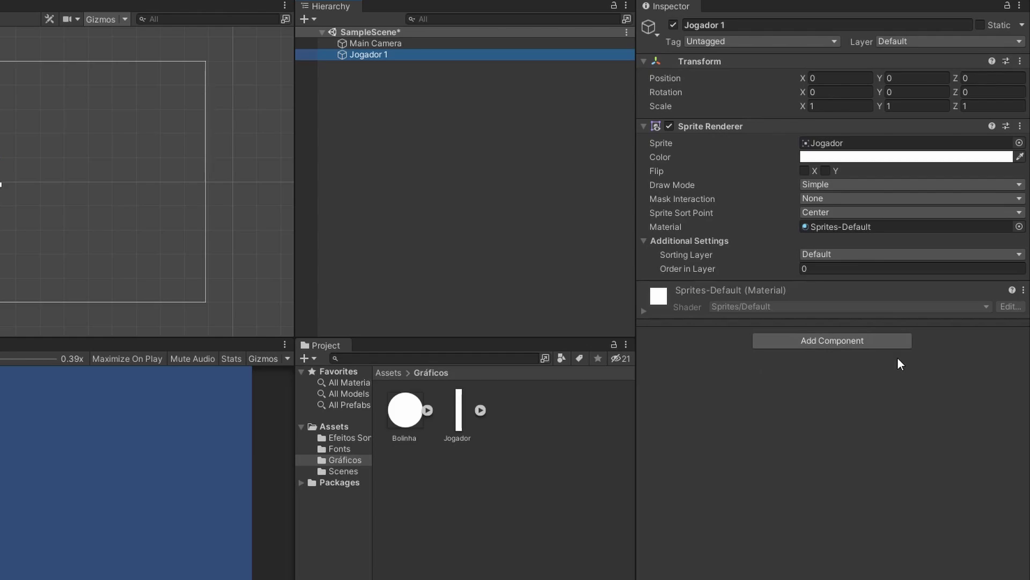
# Search components for 'collider' and add a Box Collider 2D to Jogador 1
pyautogui.click(869, 340)
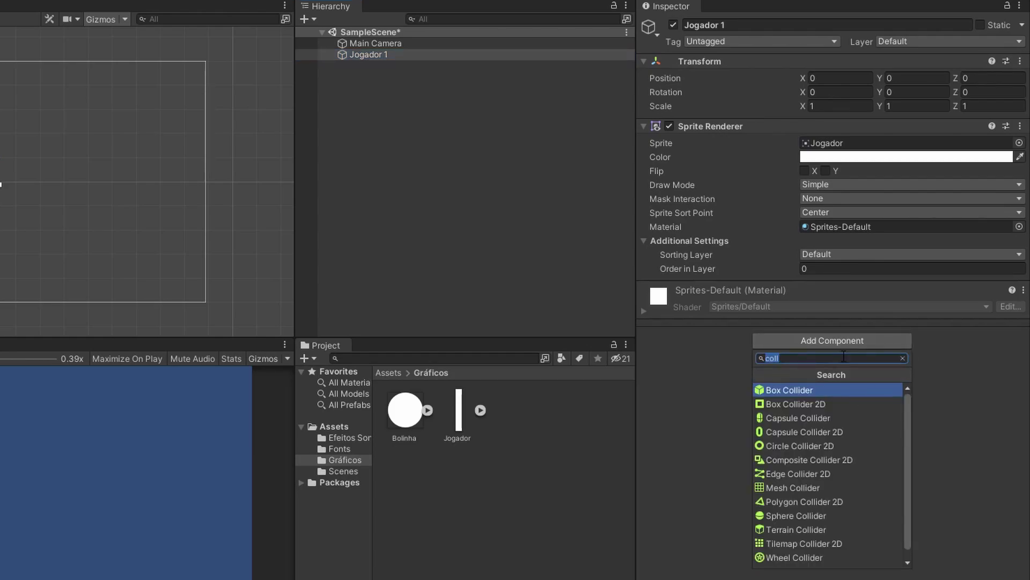
pyautogui.press('BackSpace')
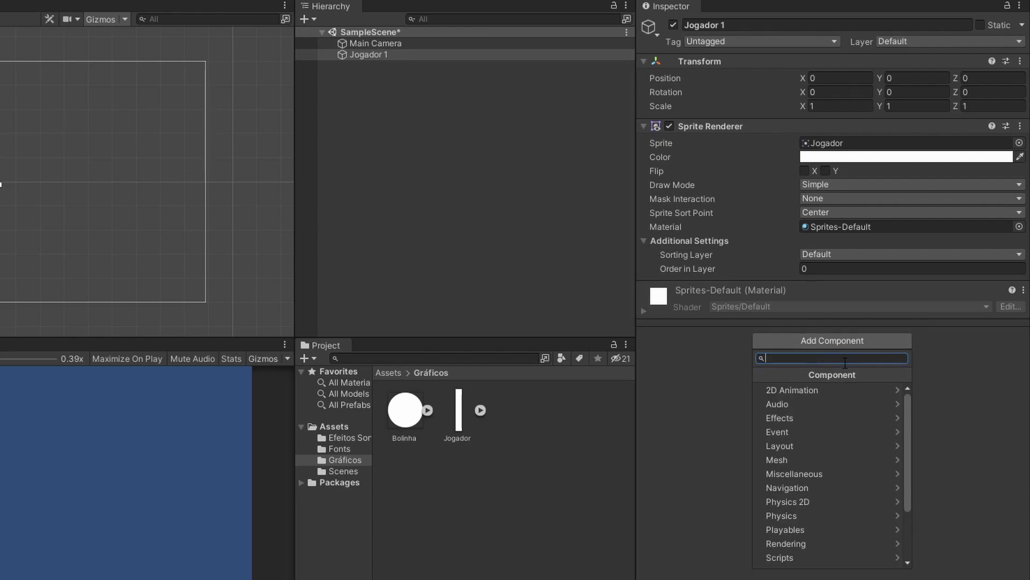
pyautogui.write('collider')
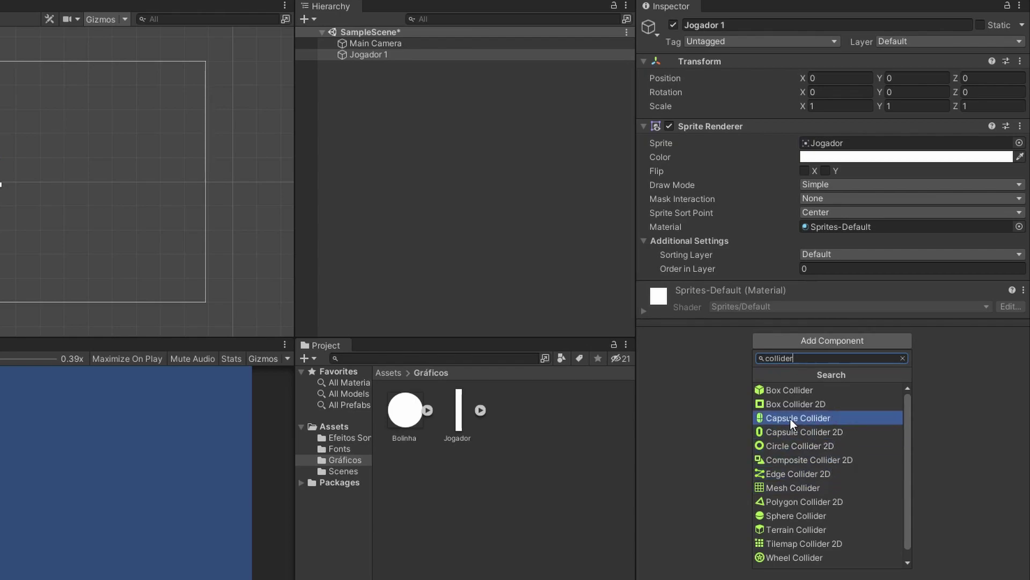
pyautogui.click(844, 404)
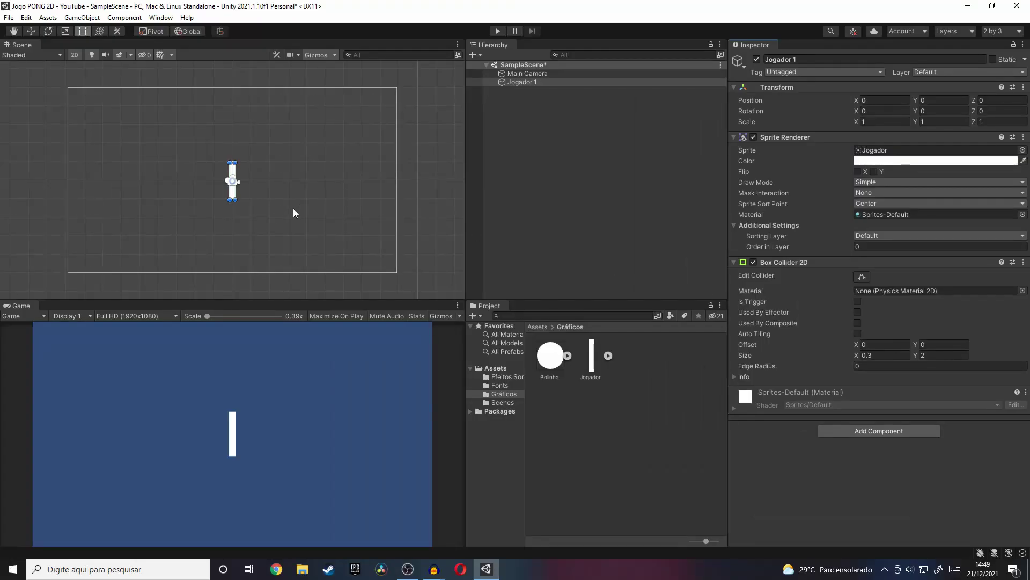
pyautogui.press('q')
pyautogui.moveTo(238, 186)
pyautogui.keyDown('alt'); pyautogui.mouseDown(button='right')
pyautogui.moveTo(388, 214)
pyautogui.moveTo(288, 207)
pyautogui.moveTo(298, 210)
pyautogui.mouseUp(button='right'); pyautogui.keyUp('alt')
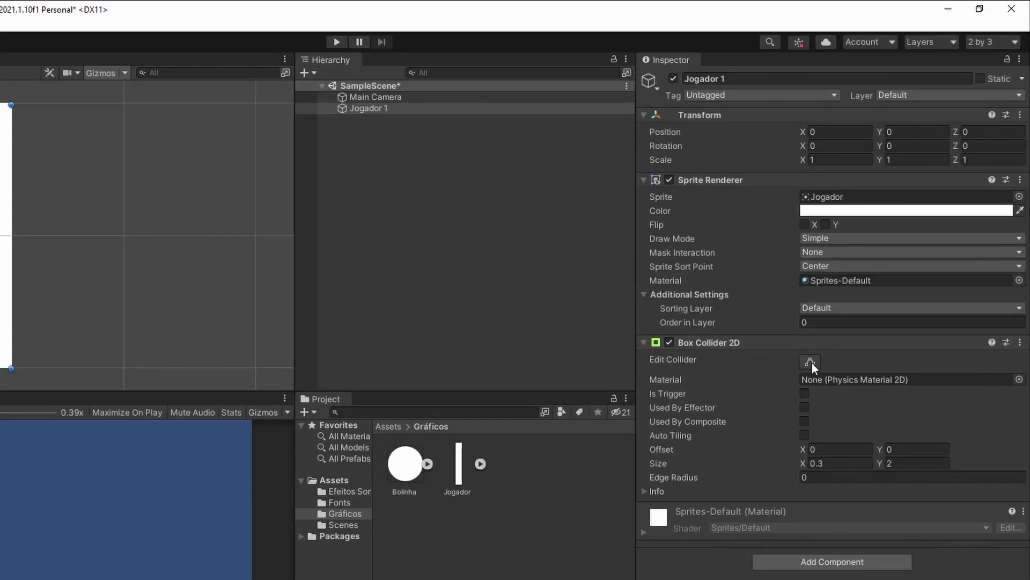
pyautogui.click(810, 361)
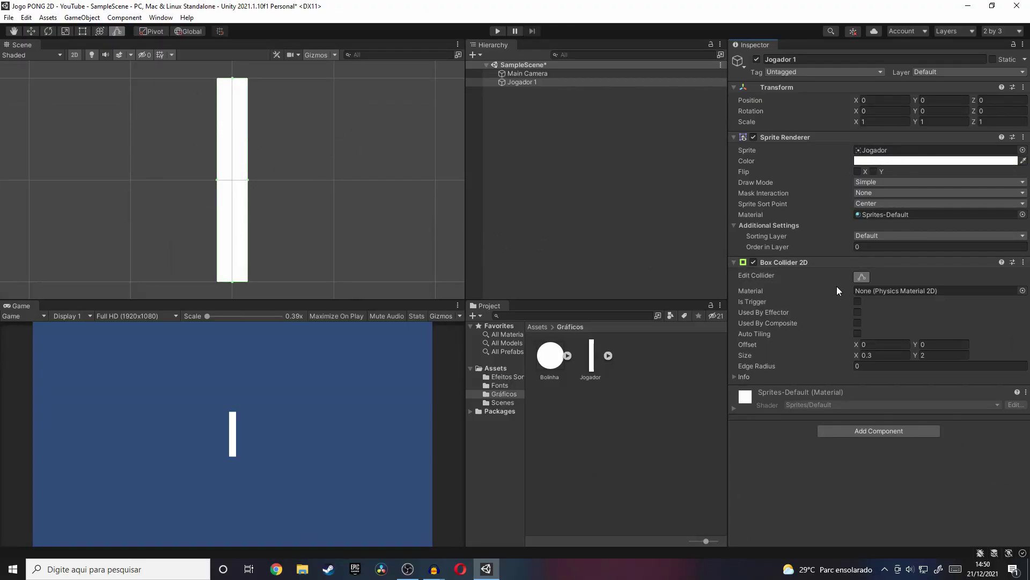
pyautogui.click(860, 278)
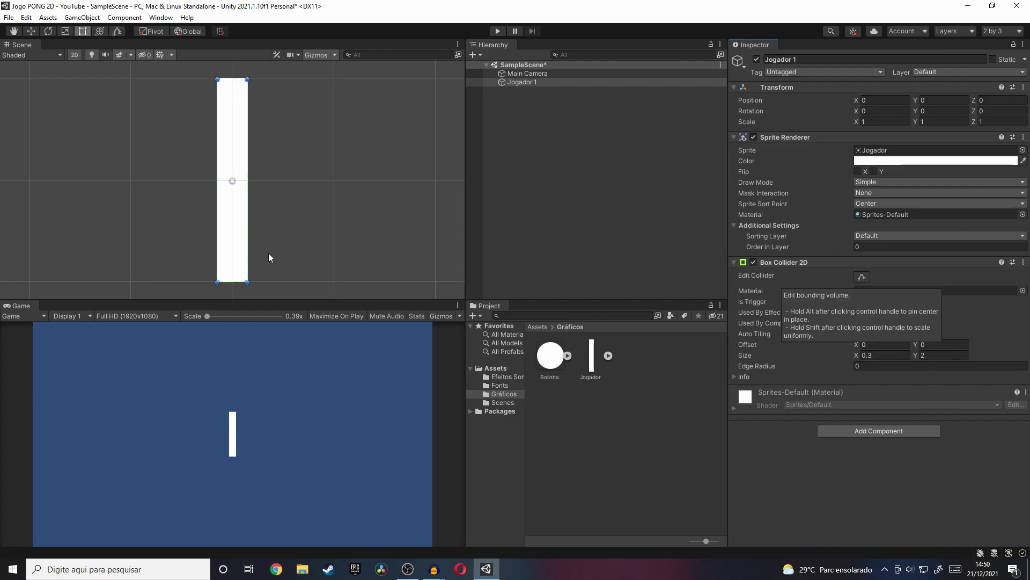
pyautogui.scroll(-10, 357, 223)
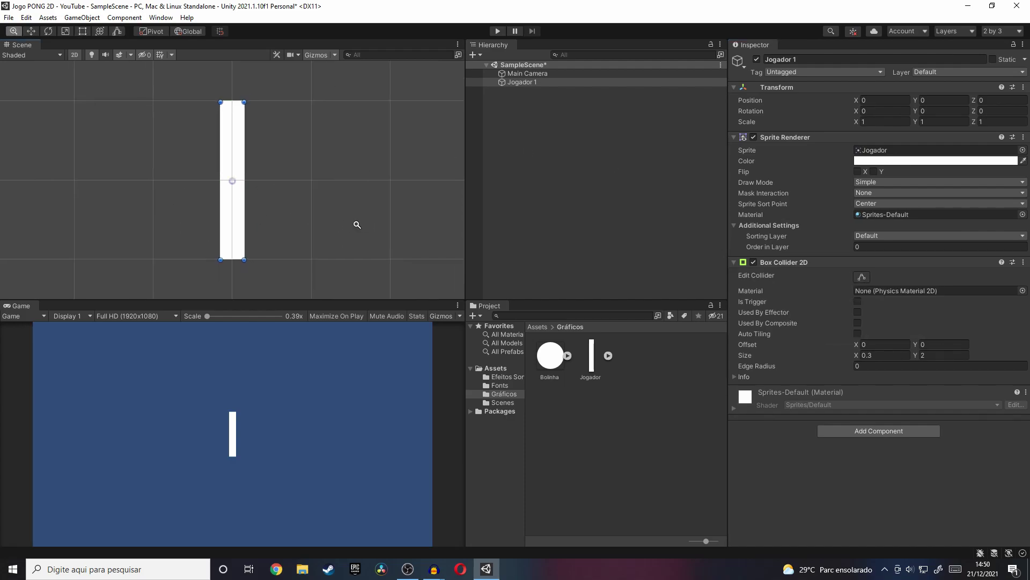
pyautogui.scroll(5, 279, 220)
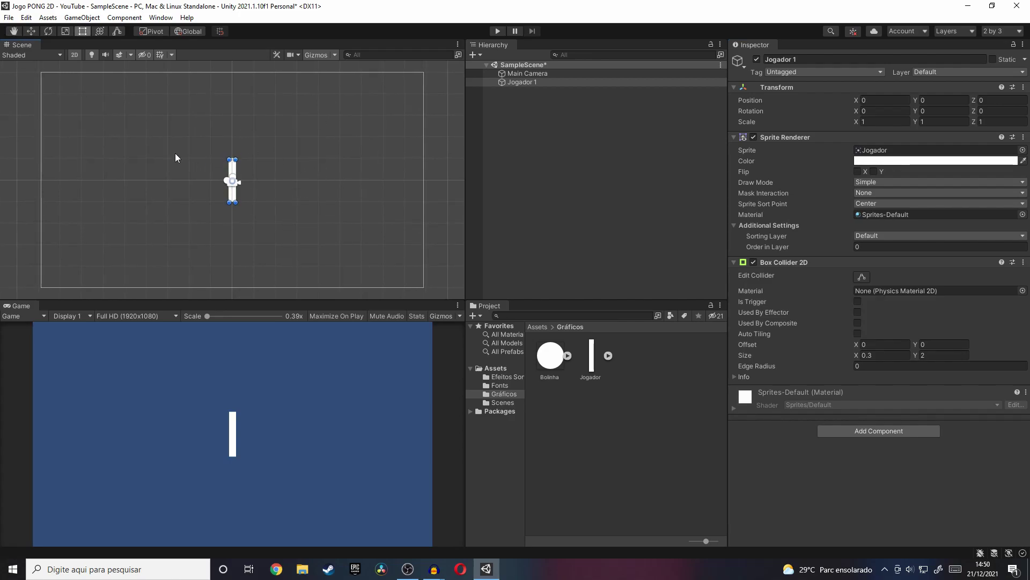
# Move Jogador 1 to the left side, setting Position X to -7.75
pyautogui.click(30, 32)
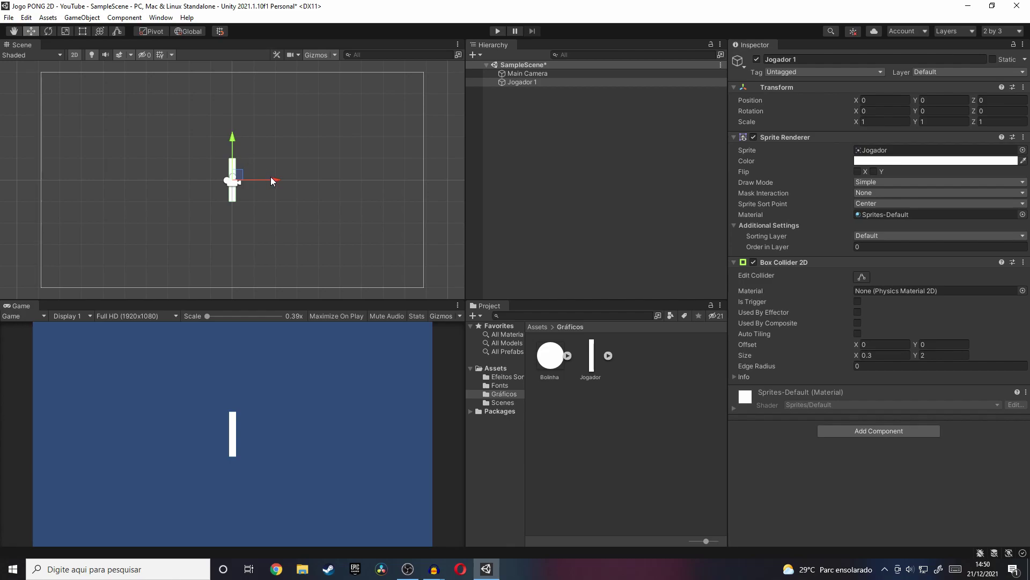
pyautogui.moveTo(272, 181); pyautogui.dragTo(274, 184)
pyautogui.moveTo(272, 181)
pyautogui.mouseDown()
pyautogui.moveTo(247, 173)
pyautogui.moveTo(316, 188)
pyautogui.moveTo(258, 185)
pyautogui.mouseUp()
pyautogui.hotkey('ctrl', 'z')
pyautogui.moveTo(275, 185)
pyautogui.mouseDown()
pyautogui.moveTo(328, 171)
pyautogui.moveTo(299, 189)
pyautogui.moveTo(110, 183)
pyautogui.mouseUp()
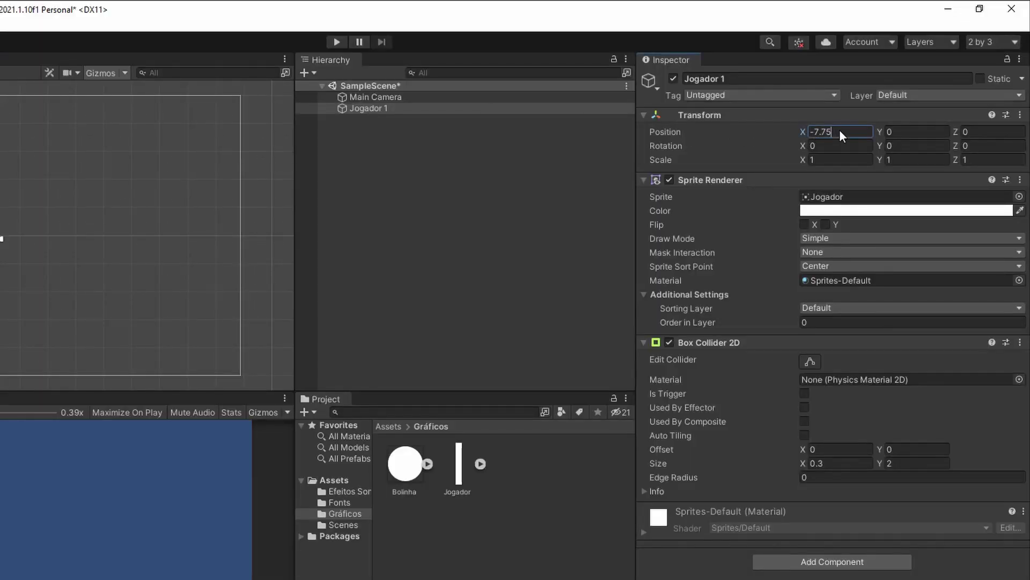
pyautogui.click(883, 100)
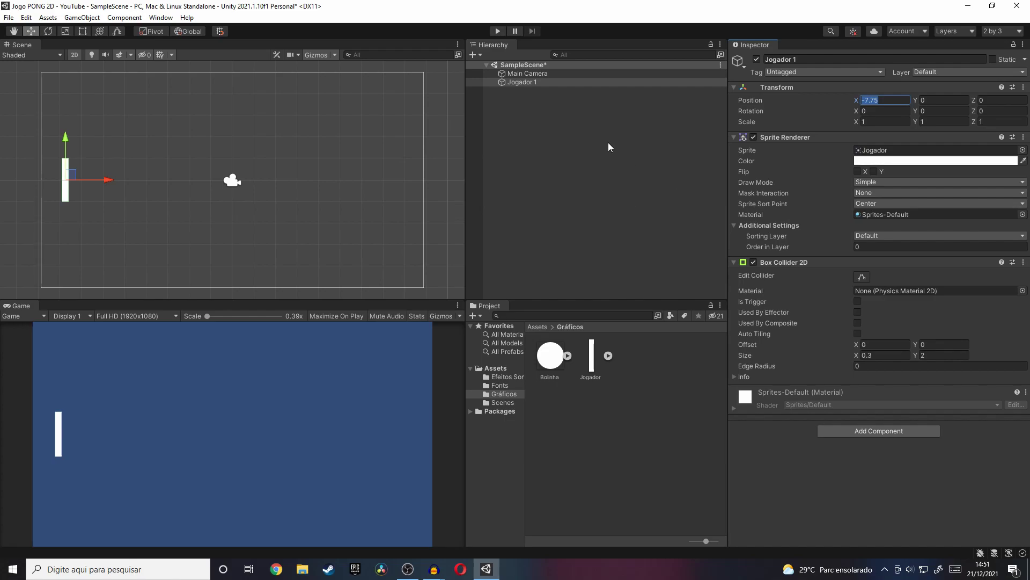
pyautogui.click(537, 83)
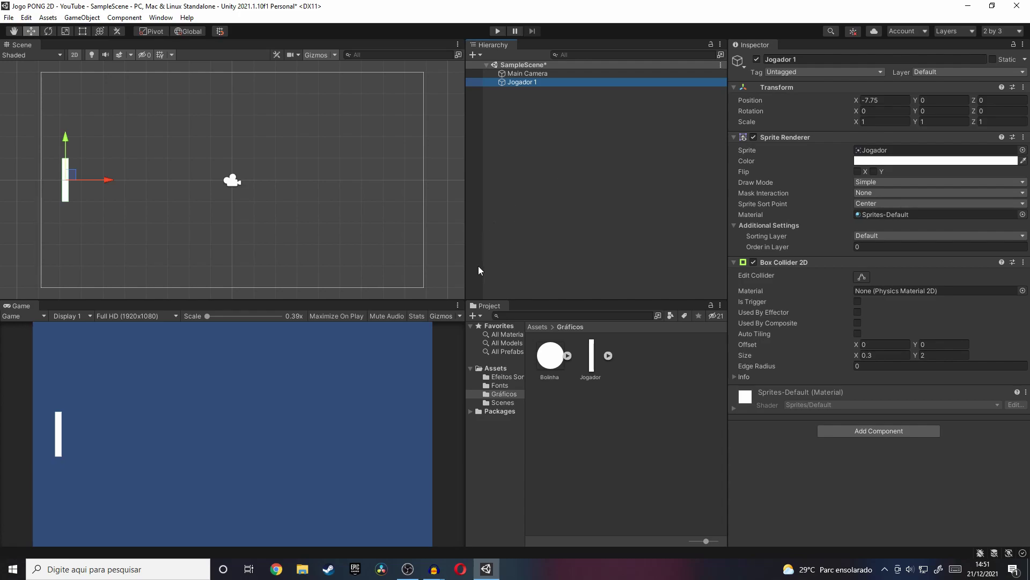
# Drag the Jogador sprite from Gráficos into the Hierarchy as a second paddle
pyautogui.click(513, 395)
pyautogui.moveTo(599, 377); pyautogui.dragTo(628, 240)
pyautogui.moveTo(566, 160); pyautogui.dragTo(565, 160)
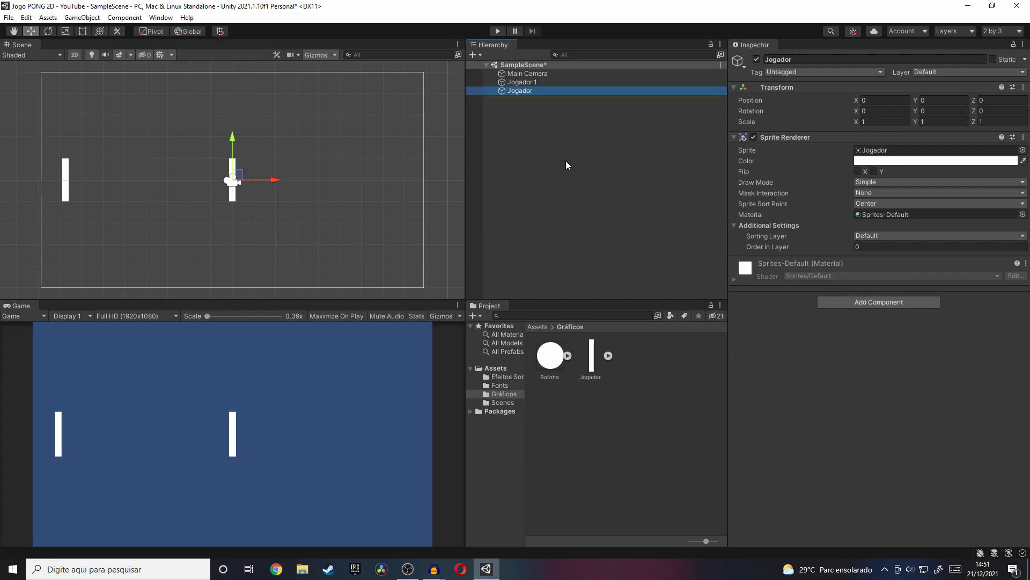
# Rename the new paddle object to 'Jogador 2'
pyautogui.click(807, 60)
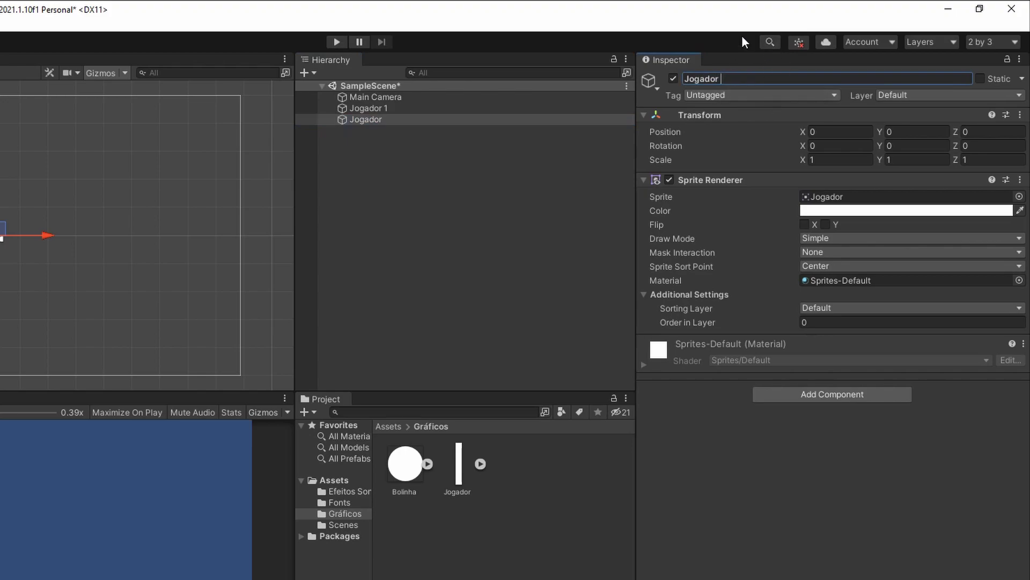
pyautogui.write('2')
pyautogui.press('Return')
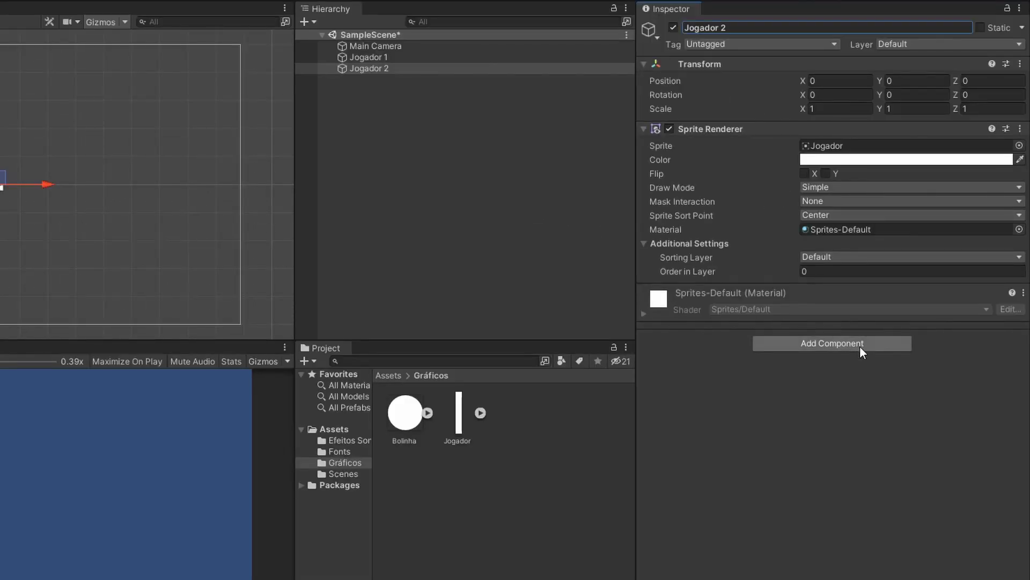
# Search components for 'collider' and add a Box Collider 2D to Jogador 2
pyautogui.click(860, 346)
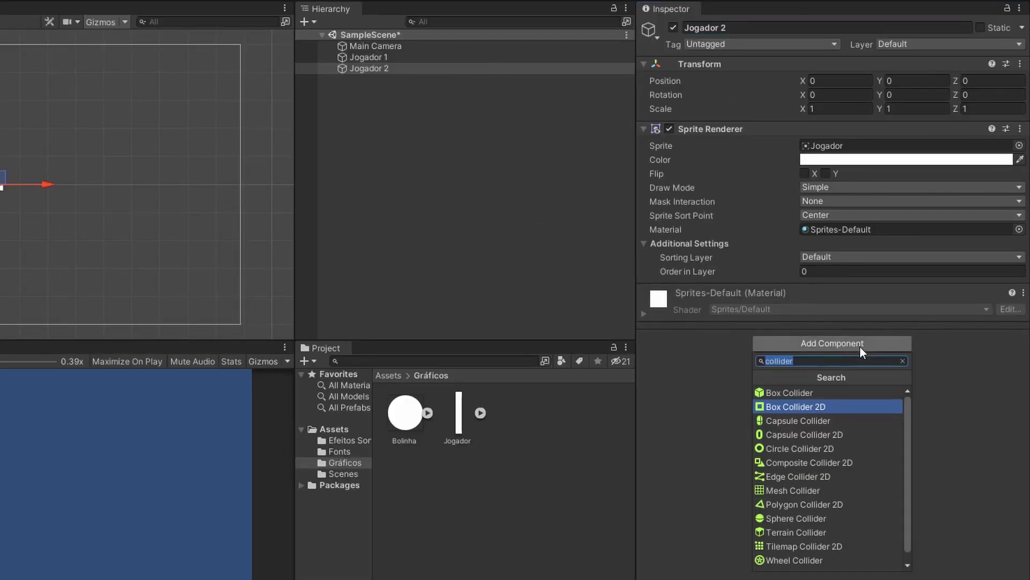
pyautogui.write('coll')
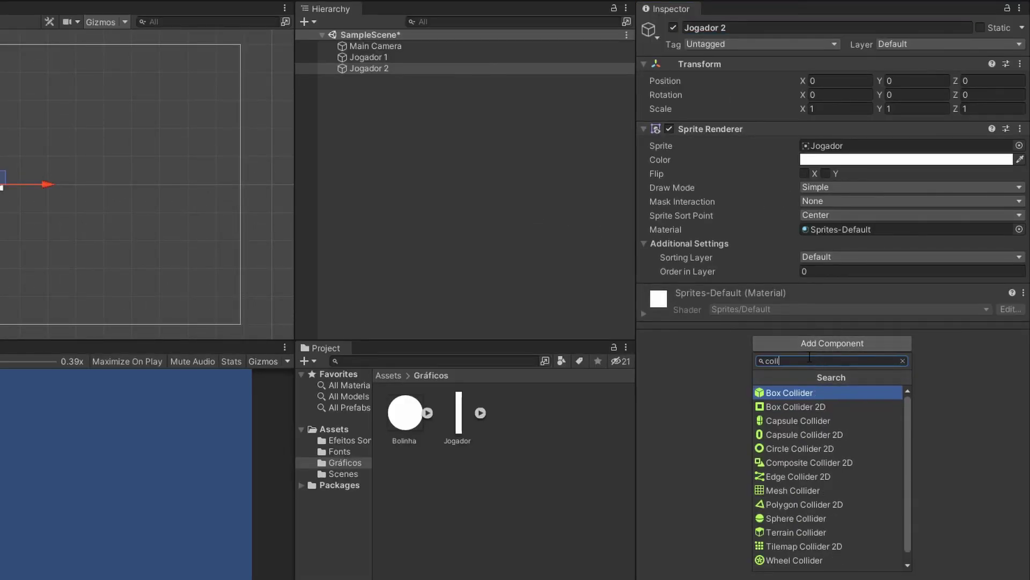
pyautogui.write('id')
pyautogui.write('er')
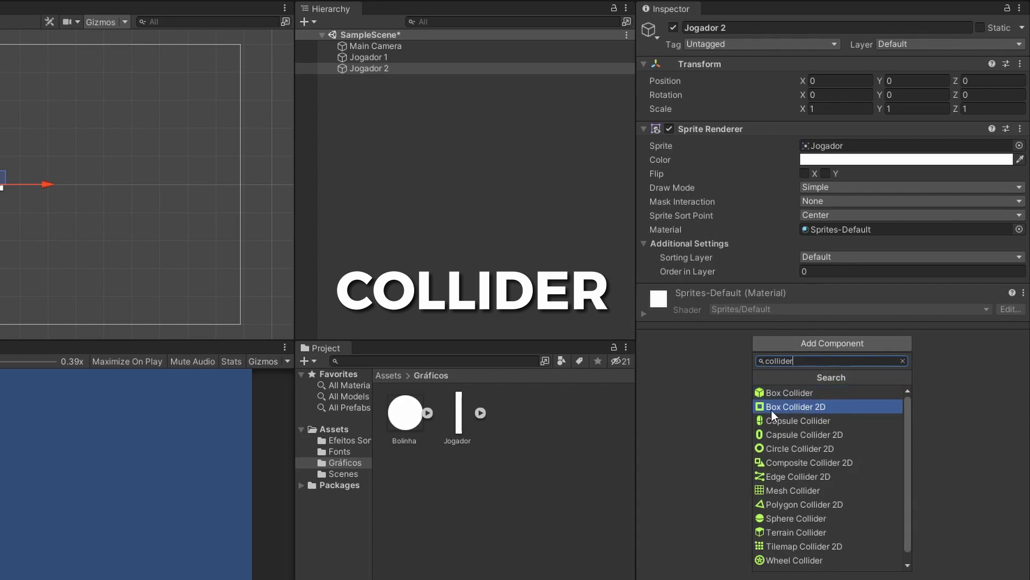
pyautogui.click(850, 407)
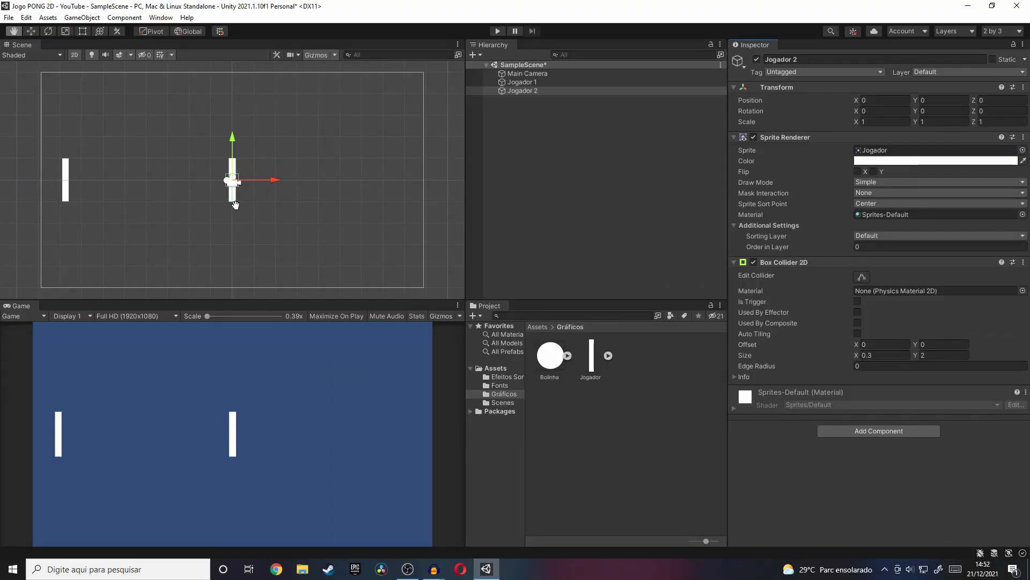
pyautogui.scroll(2, 258, 207)
pyautogui.scroll(5, 340, 224)
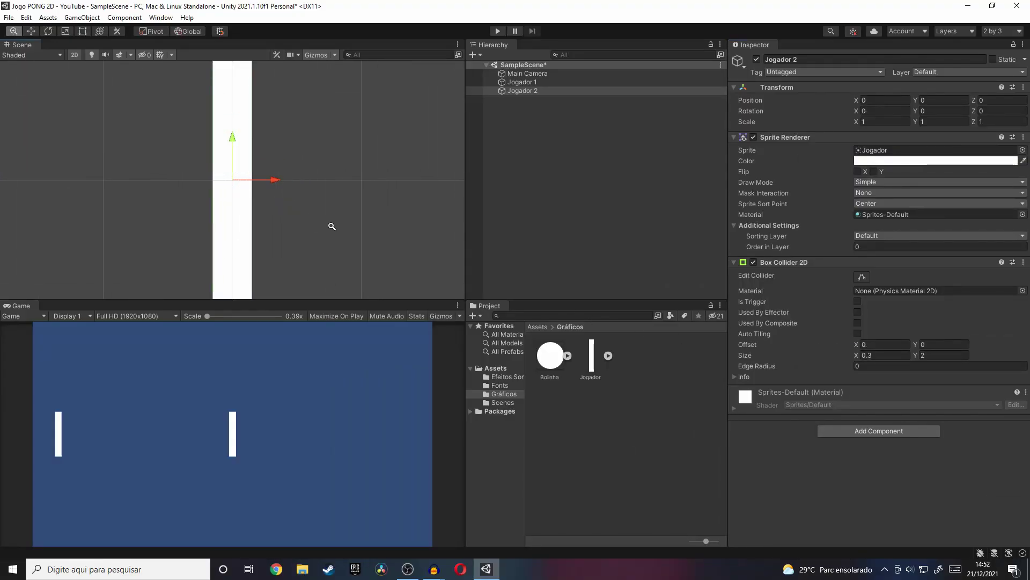
pyautogui.scroll(-3, 334, 224)
pyautogui.scroll(-3, 260, 221)
pyautogui.scroll(2, 206, 211)
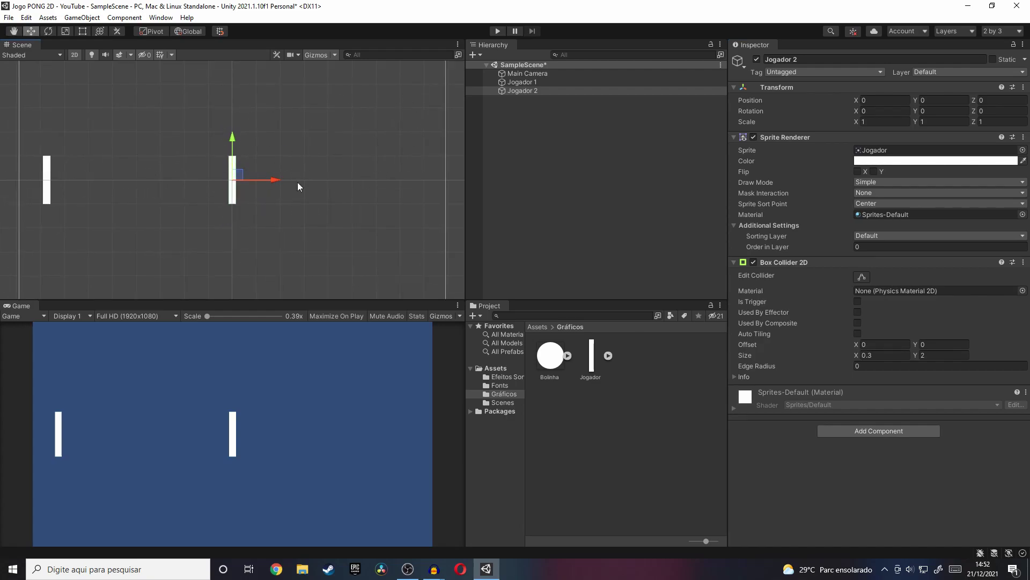
# Drag Jogador 2 along its X axis to the right side at X 7.75
pyautogui.scroll(-2, 334, 199)
pyautogui.scroll(1, 334, 199)
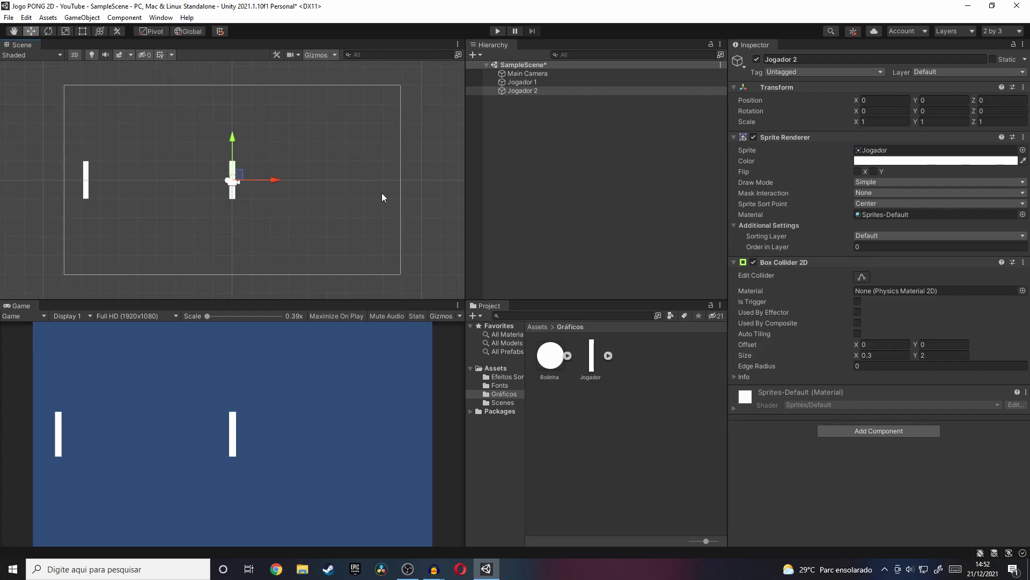
pyautogui.click(545, 92)
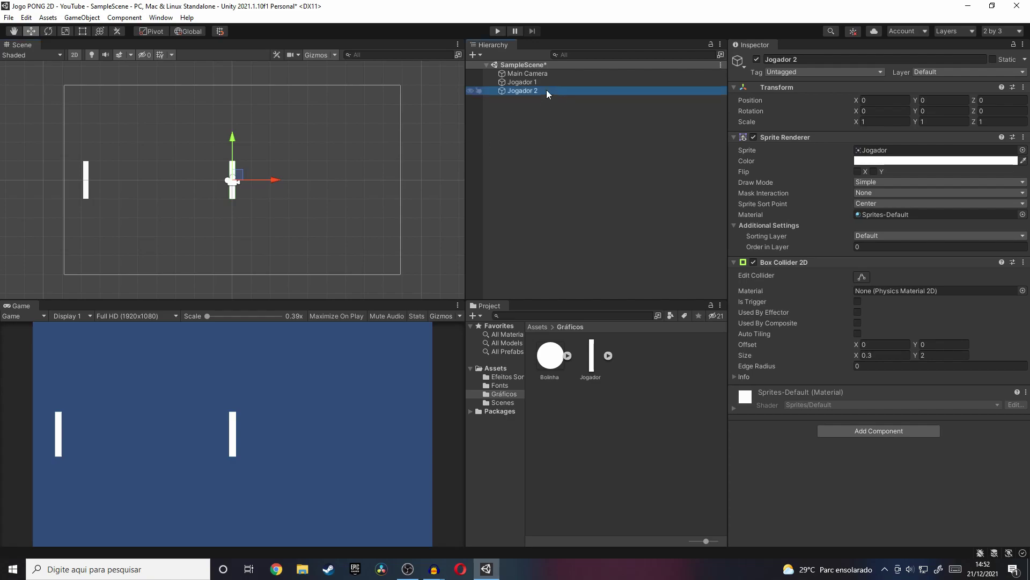
pyautogui.click(31, 33)
pyautogui.moveTo(273, 183); pyautogui.dragTo(273, 183)
pyautogui.moveTo(273, 182); pyautogui.dragTo(413, 175)
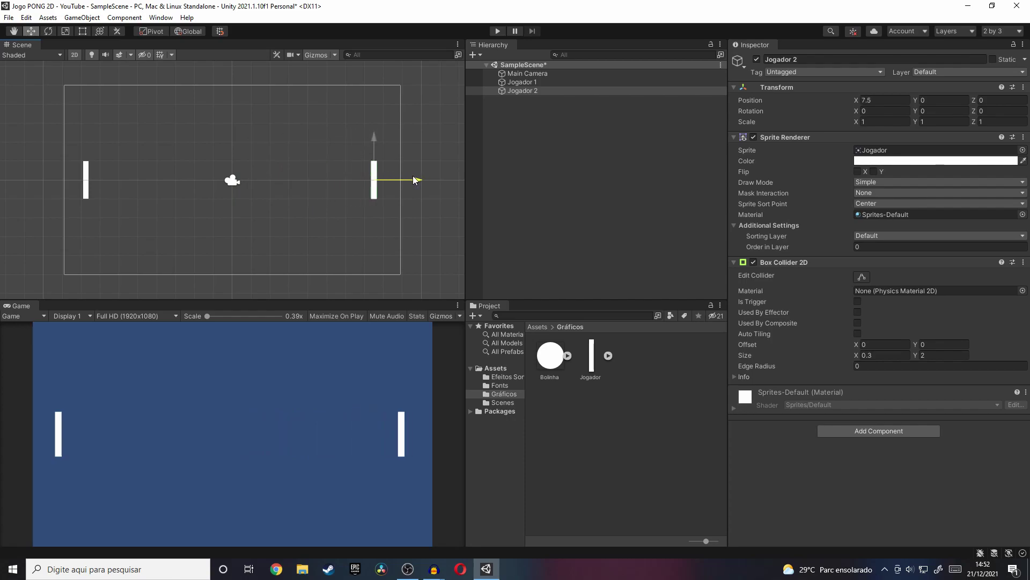
pyautogui.moveTo(416, 180)
pyautogui.mouseDown()
pyautogui.moveTo(283, 180)
pyautogui.moveTo(418, 180)
pyautogui.mouseUp()
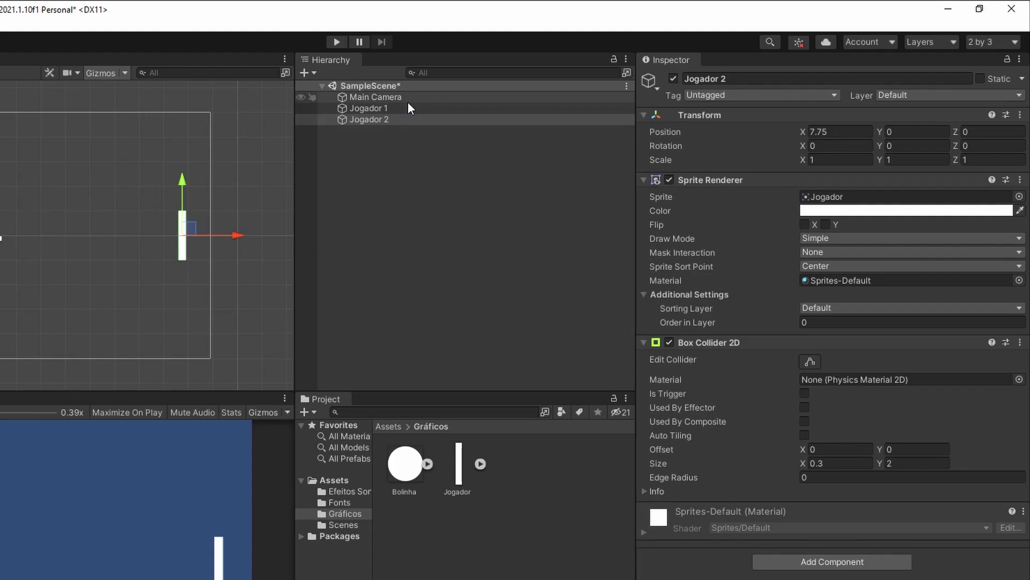
pyautogui.click(553, 81)
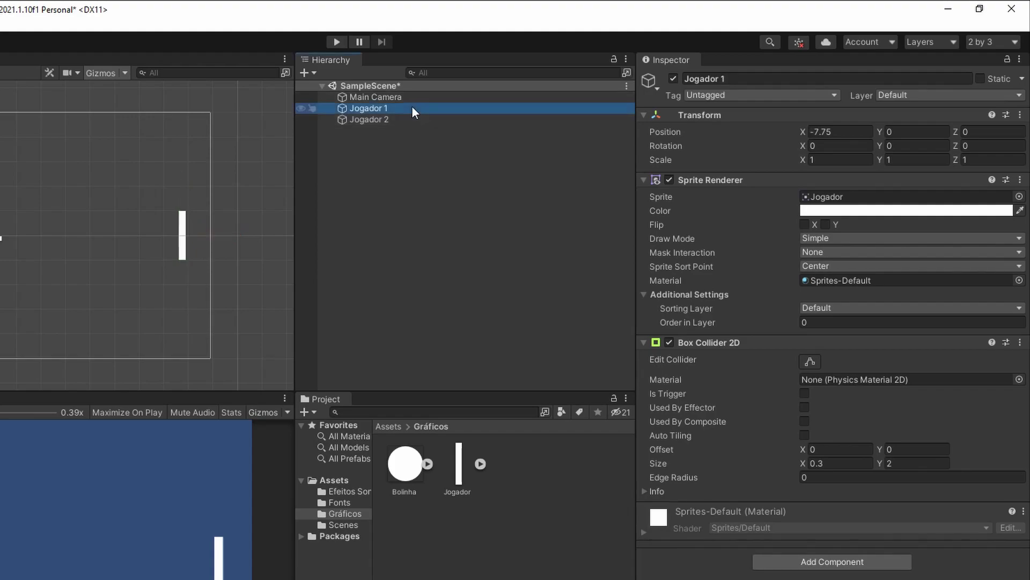
pyautogui.click(843, 132)
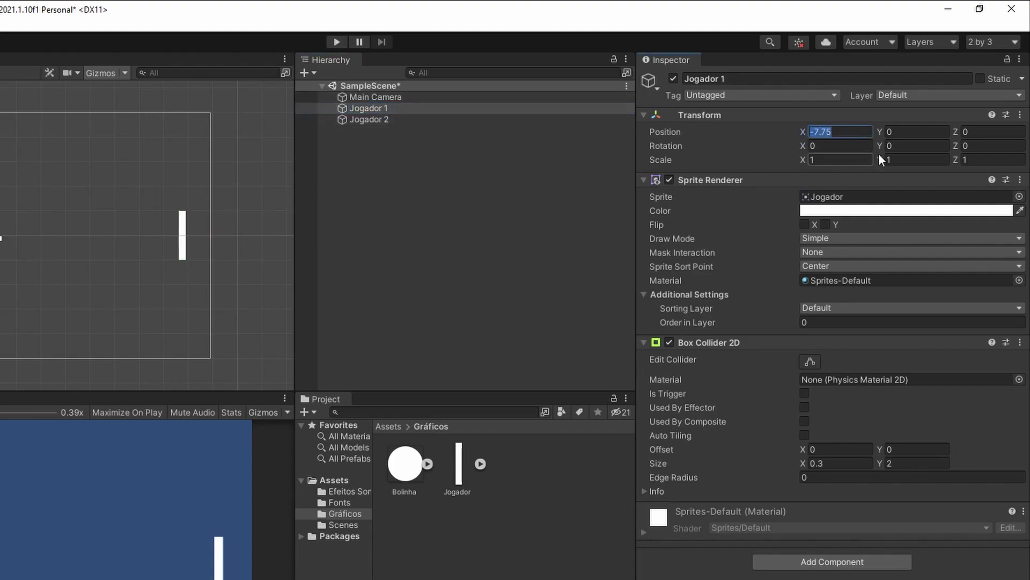
pyautogui.click(378, 119)
pyautogui.click(844, 133)
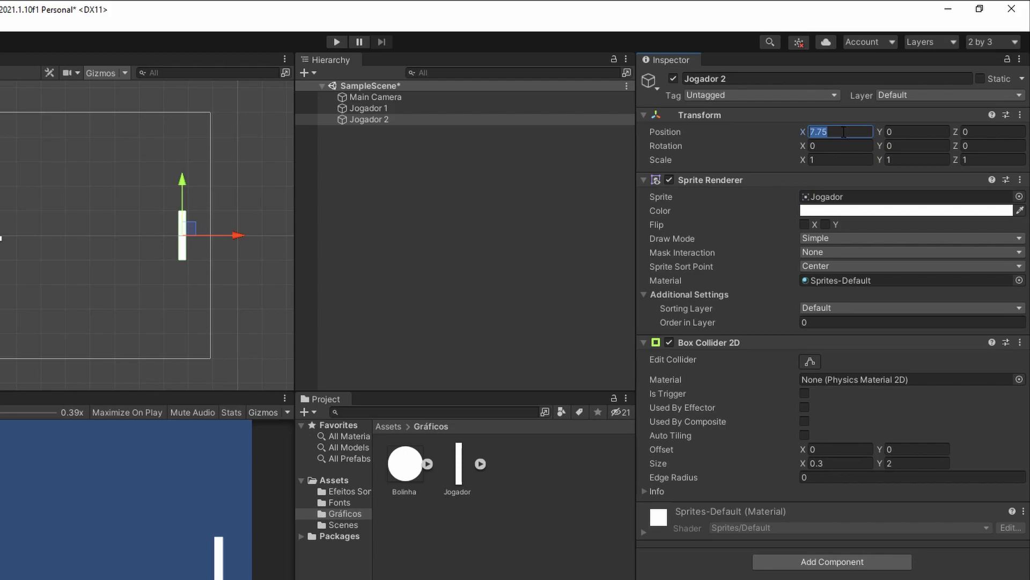
pyautogui.click(580, 106)
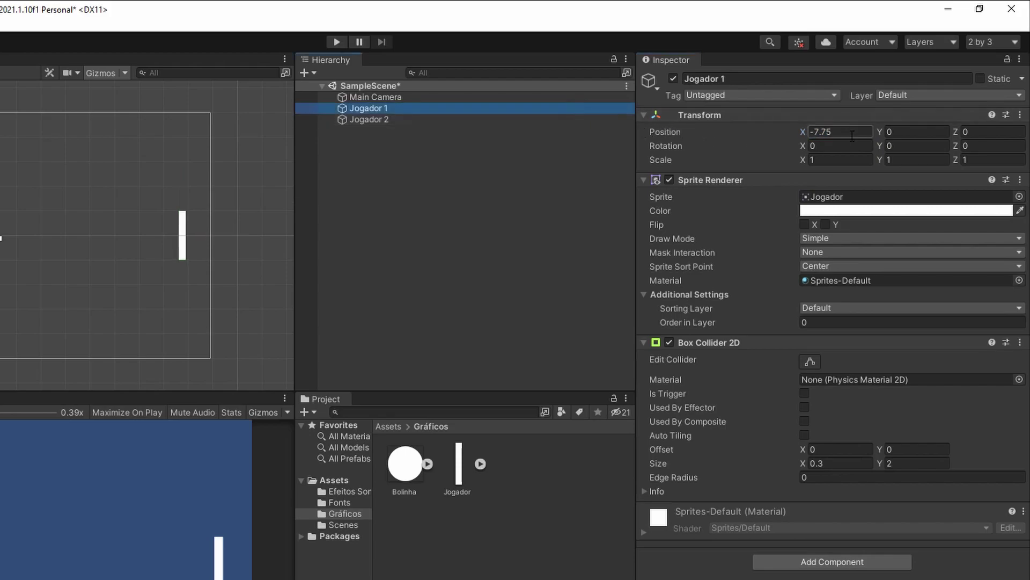
pyautogui.click(528, 118)
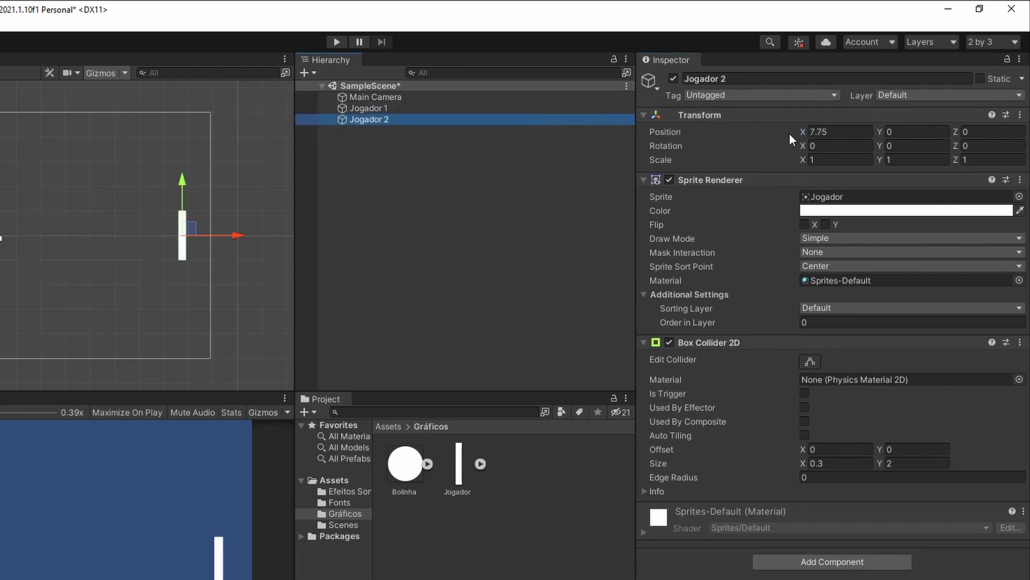
pyautogui.click(830, 131)
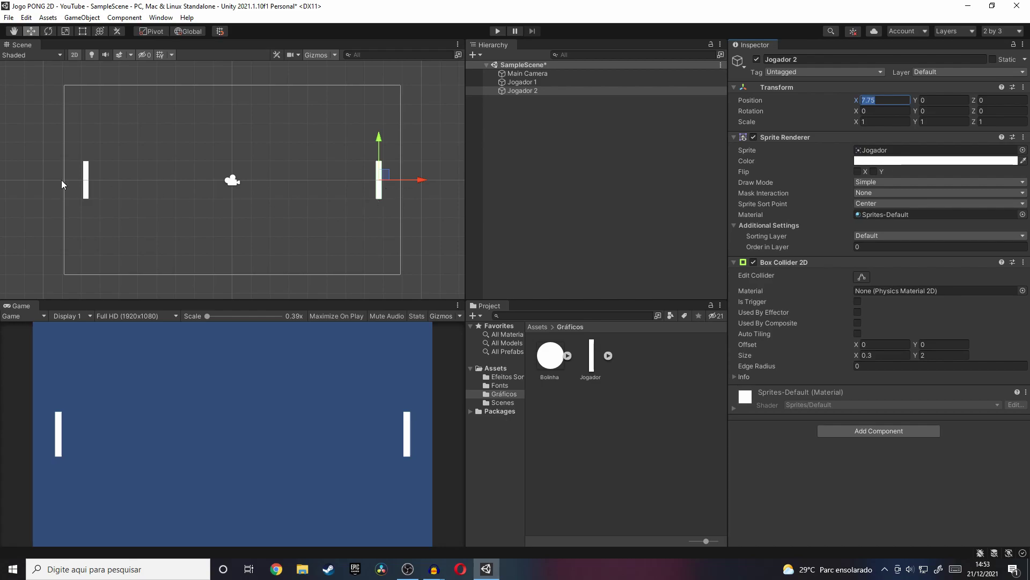
pyautogui.click(567, 164)
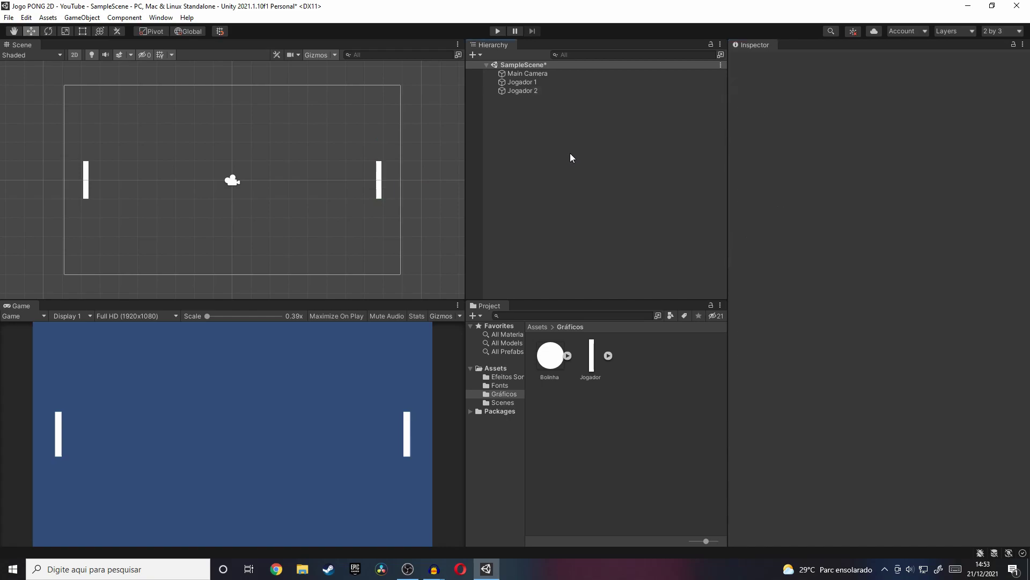
# Play the scene with both paddles, stop it, and return to the top-level Assets folder
pyautogui.click(498, 31)
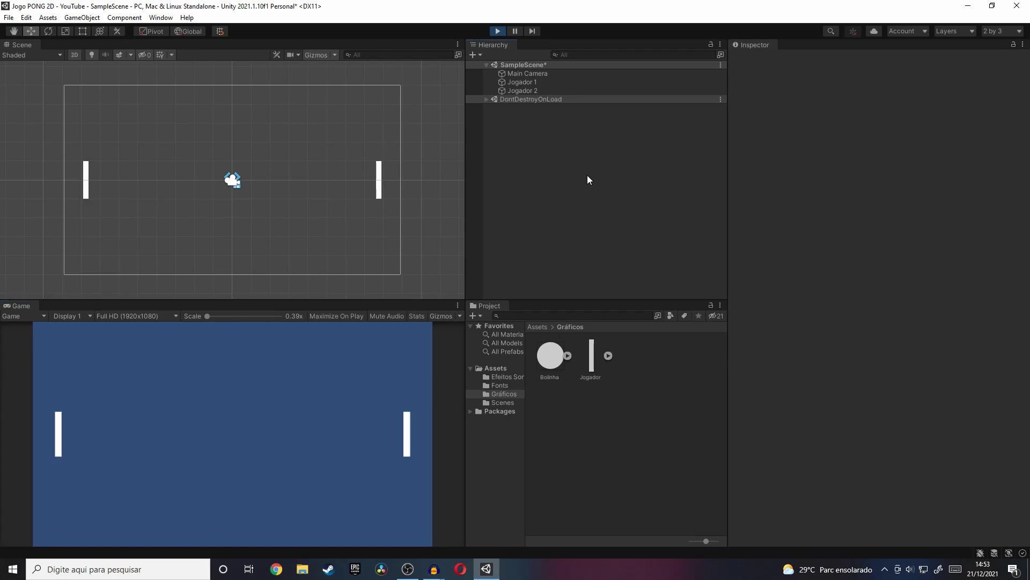
pyautogui.press('x')
pyautogui.click(496, 31)
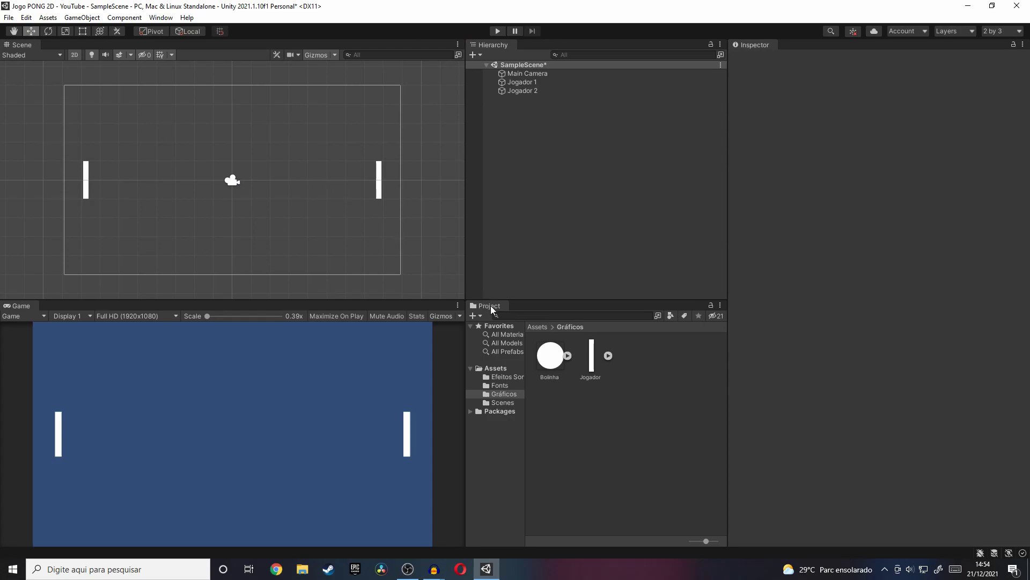
pyautogui.click(504, 368)
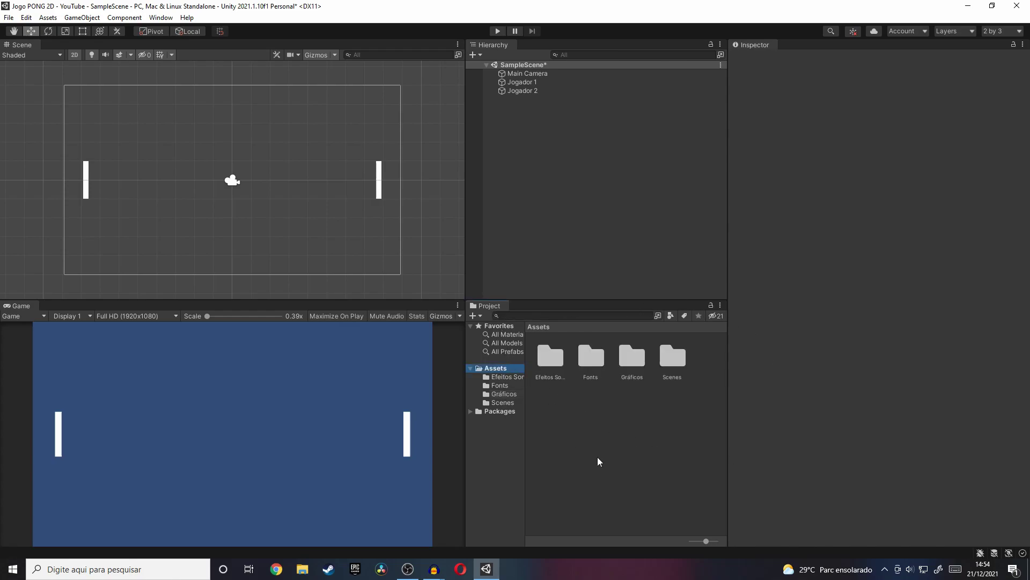
# Narrow the Inspector panel, then make a folder named Scripts in Assets and open it
pyautogui.moveTo(728, 436); pyautogui.dragTo(743, 436)
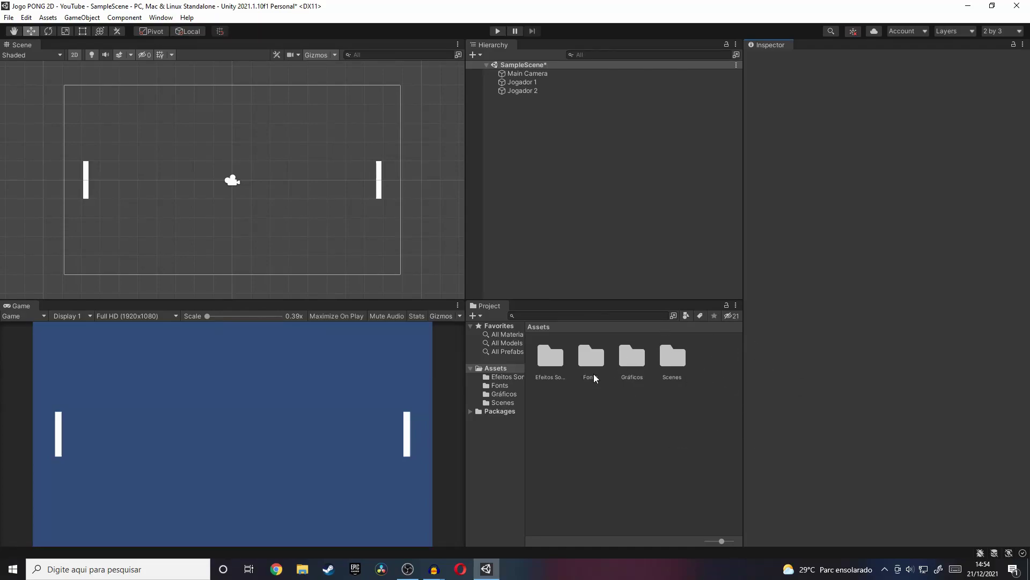
pyautogui.rightClick(656, 401)
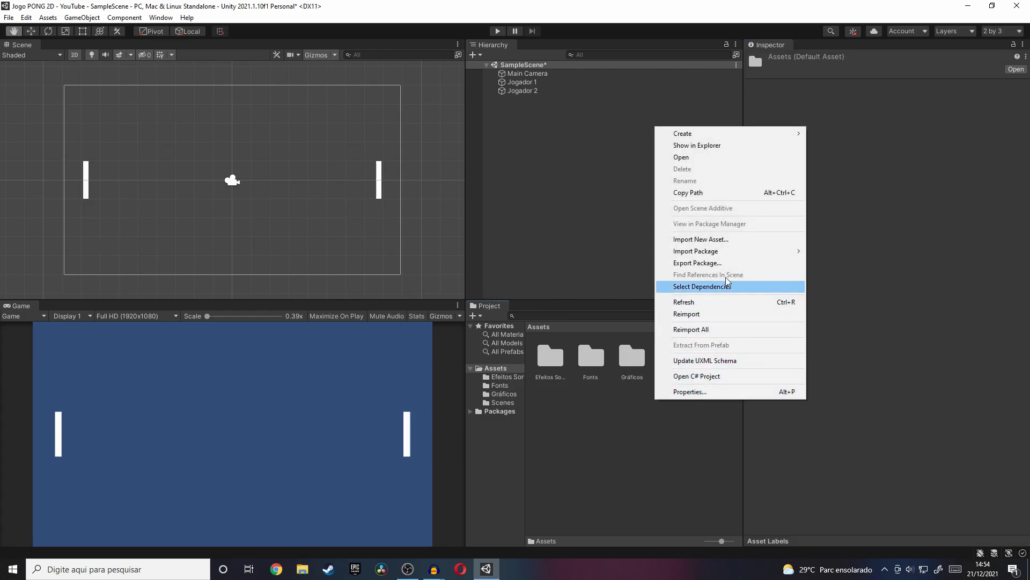
pyautogui.moveTo(791, 139)
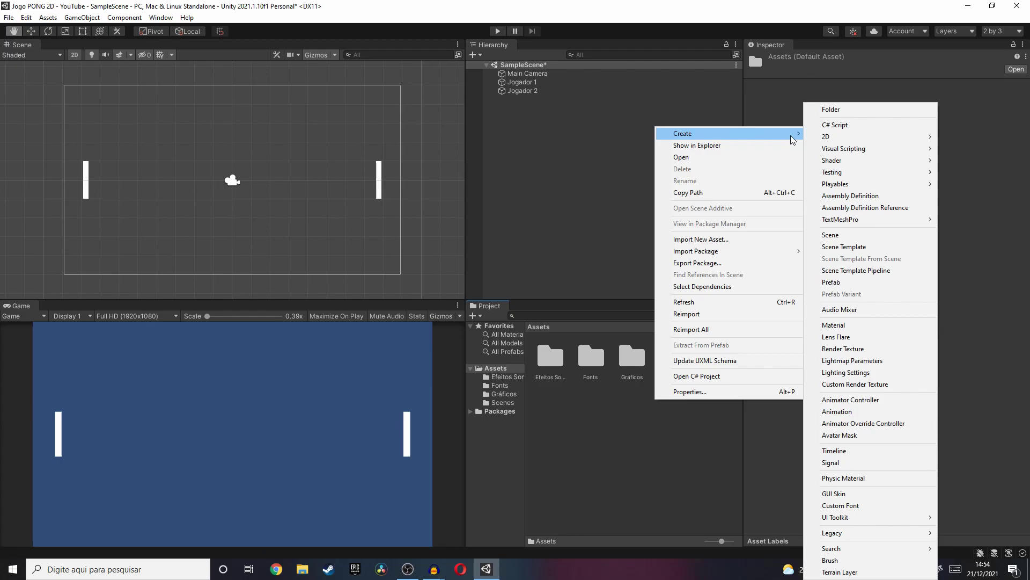
pyautogui.click(837, 110)
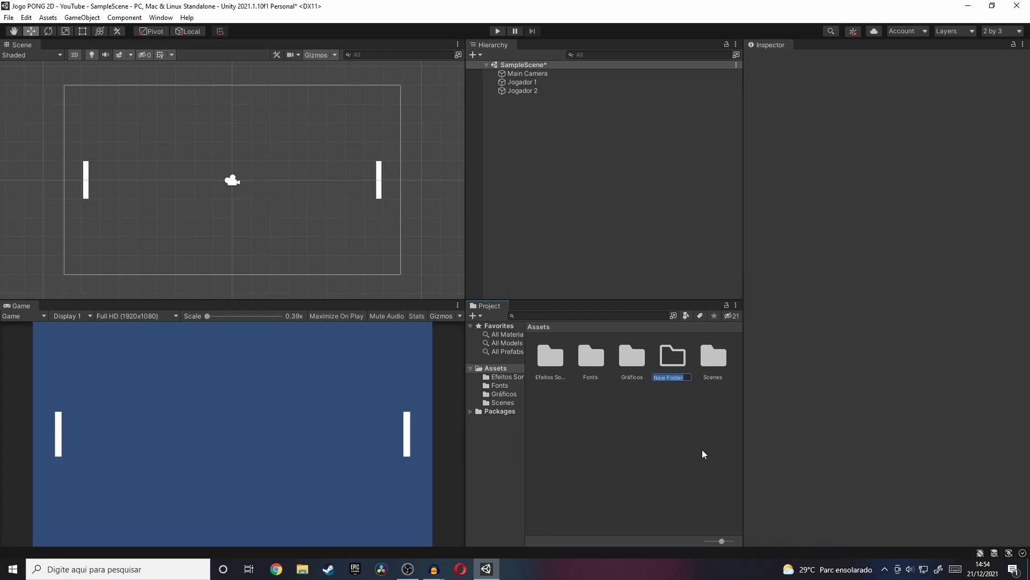
pyautogui.write('Scripts')
pyautogui.press('Return')
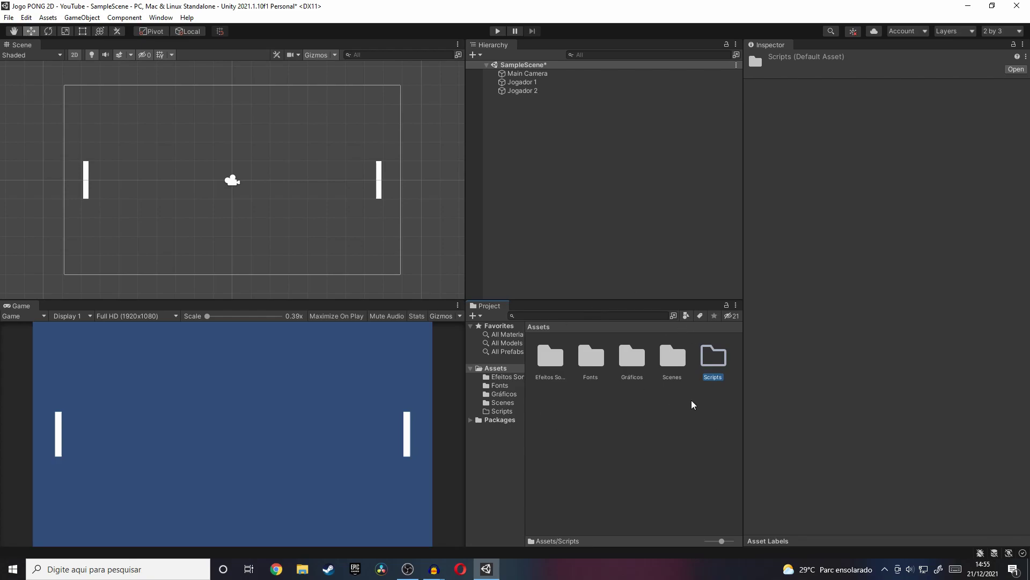
pyautogui.doubleClick(714, 356)
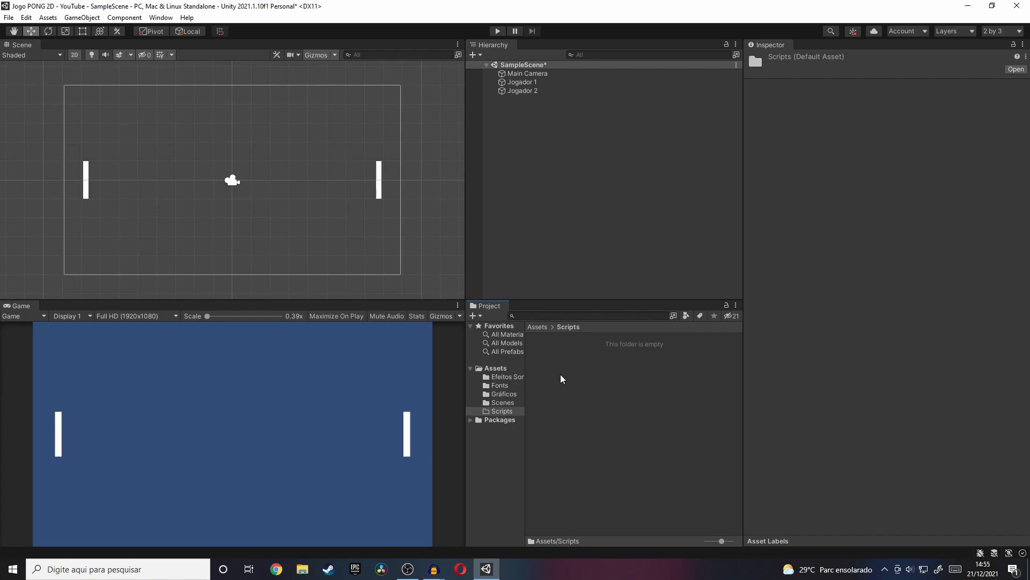
# Create a C# script named ControleDosJogadores in the Scripts folder
pyautogui.rightClick(563, 379)
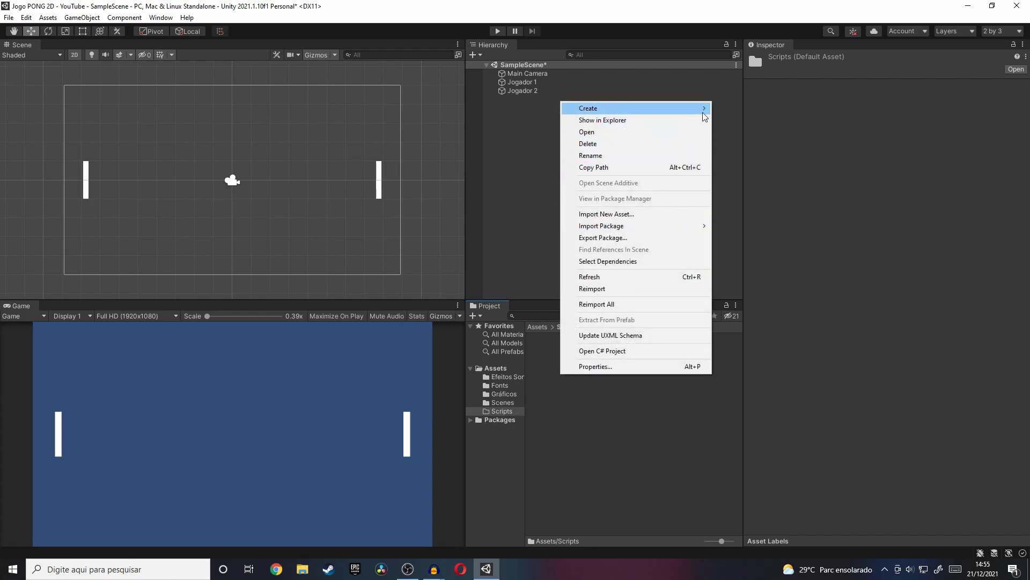
pyautogui.moveTo(705, 115)
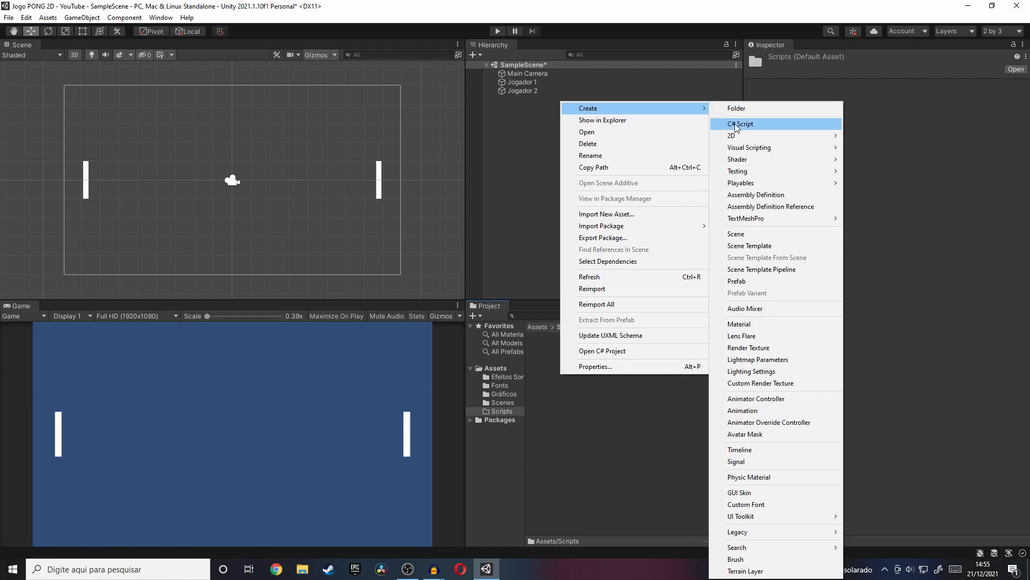
pyautogui.click(736, 125)
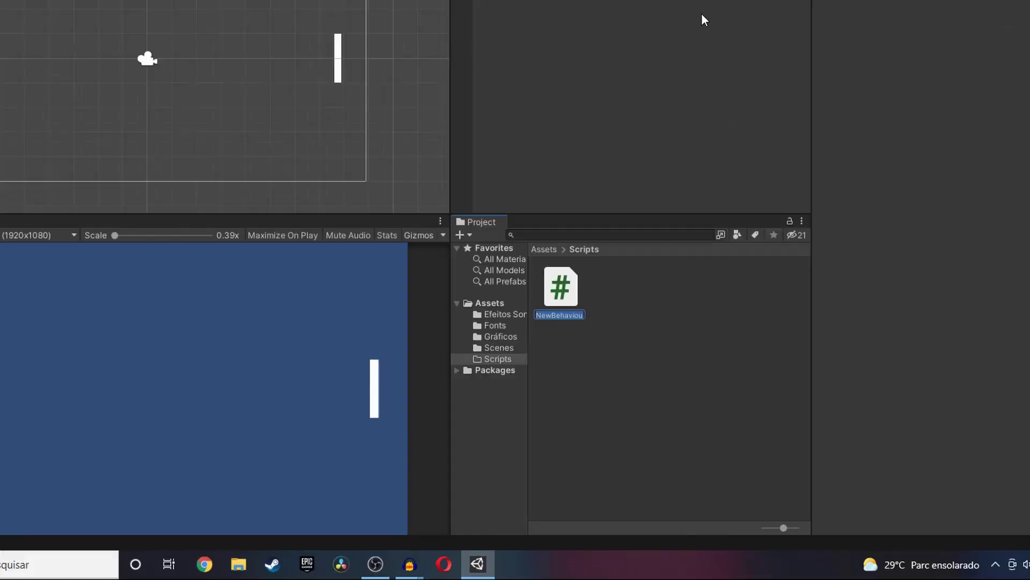
pyautogui.write('C')
pyautogui.write('ontroleD')
pyautogui.write('osJogador')
pyautogui.write('es')
pyautogui.press('Return')
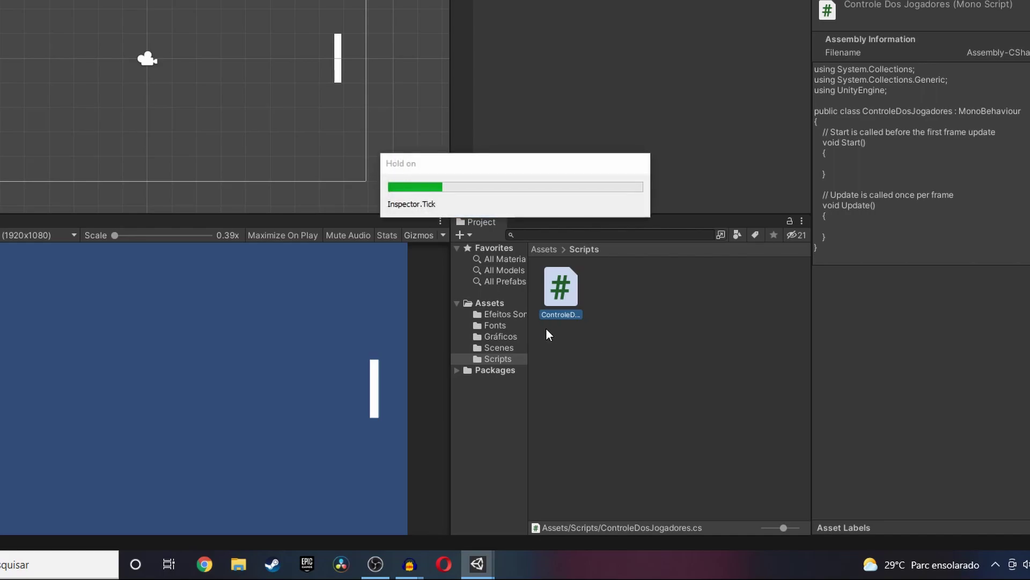
# Begin editing the script's name, then cancel to keep ControleDosJogadores
pyautogui.press('F2')
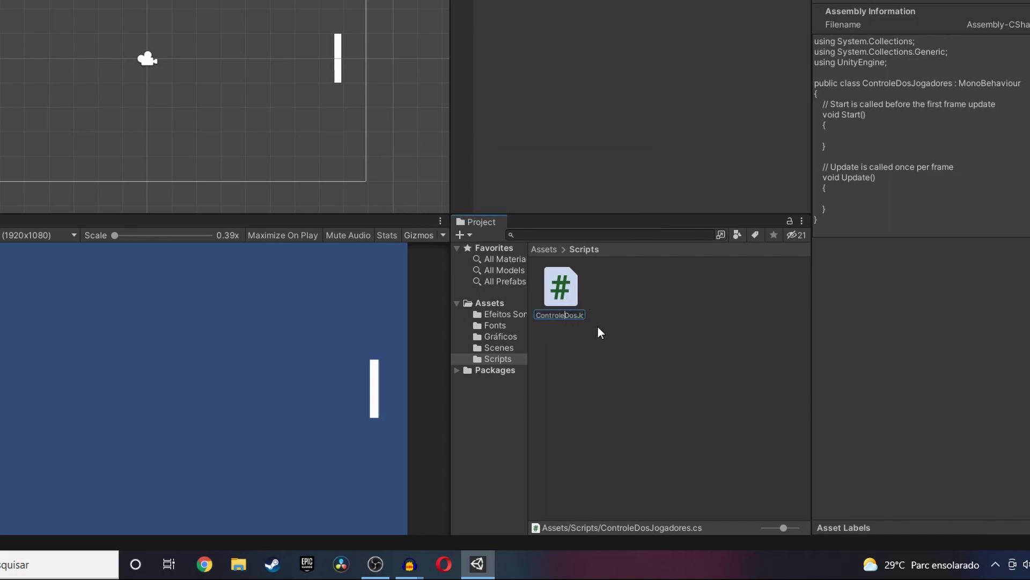
pyautogui.press('BackSpace')
pyautogui.press('BackSpace')
pyautogui.press('BackSpace')
pyautogui.hotkey('shift', 'Right')
pyautogui.hotkey('shift', 'Left')
pyautogui.press('Escape')
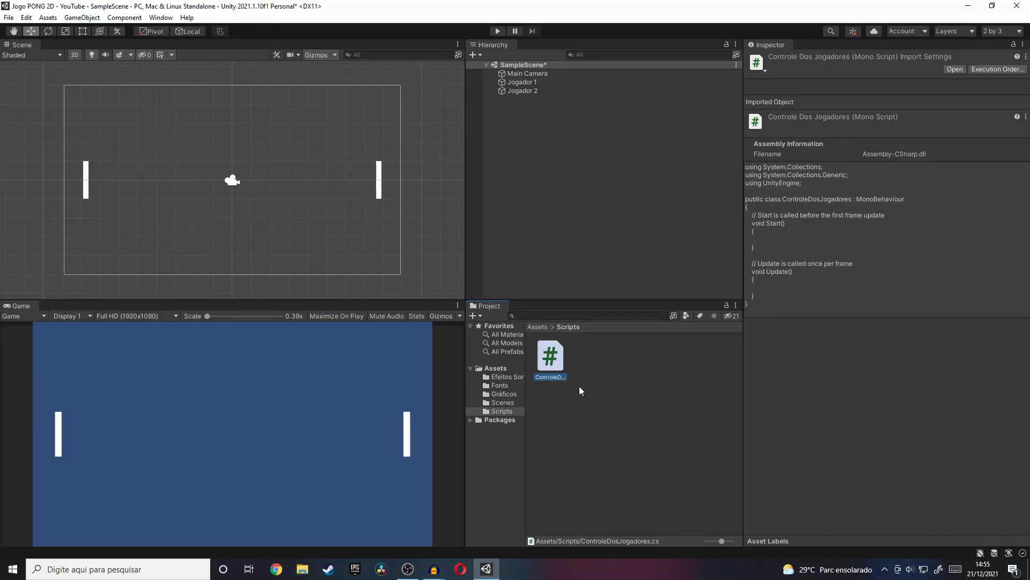
pyautogui.click(558, 363)
# Keep the name ControleDosJogadores and, in VS Code, tick trusting all files in 'Jogo PONG 2D'
pyautogui.press('Return')
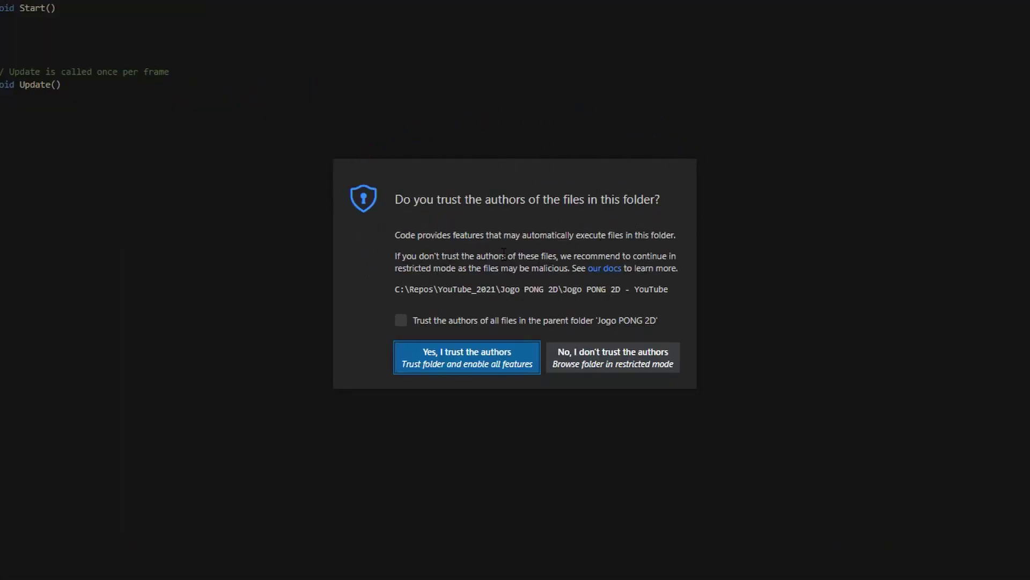
pyautogui.click(403, 323)
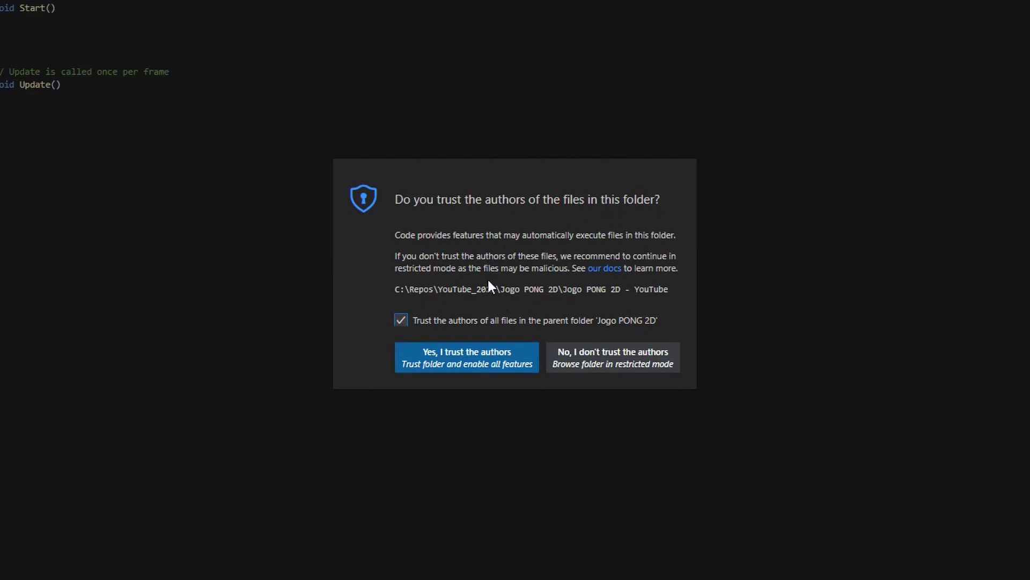
# Trust the project's authors, zoom the editor in one step and hide the Explorer sidebar
pyautogui.click(460, 360)
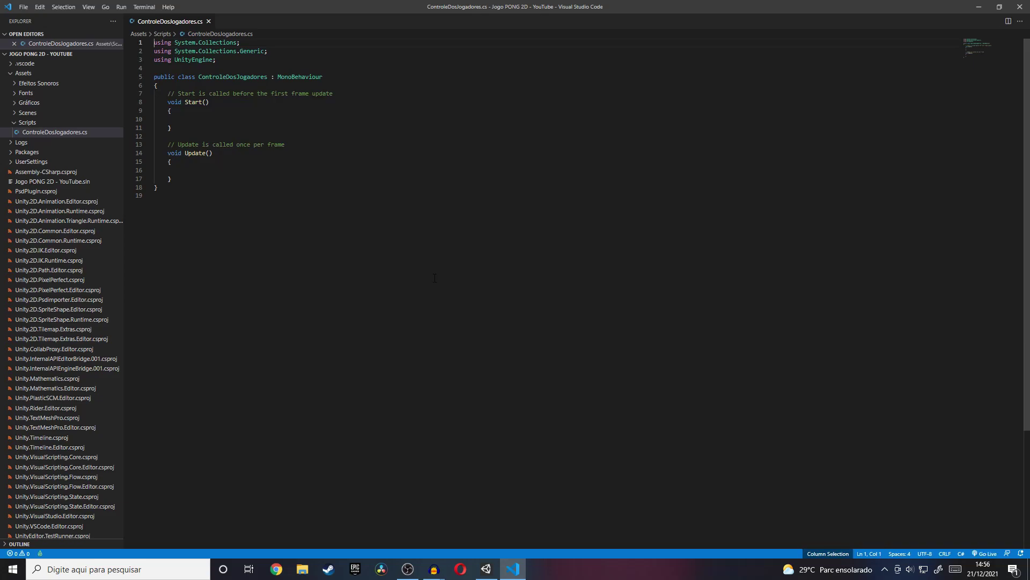
pyautogui.hotkey('ctrl', '=')
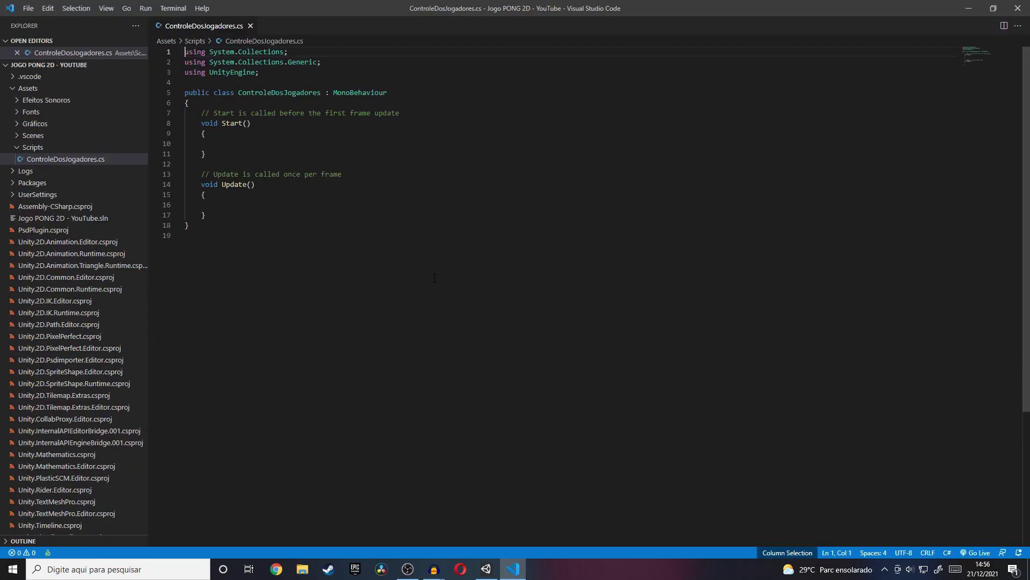
pyautogui.hotkey('ctrl', '=')
pyautogui.hotkey('ctrl', '=')
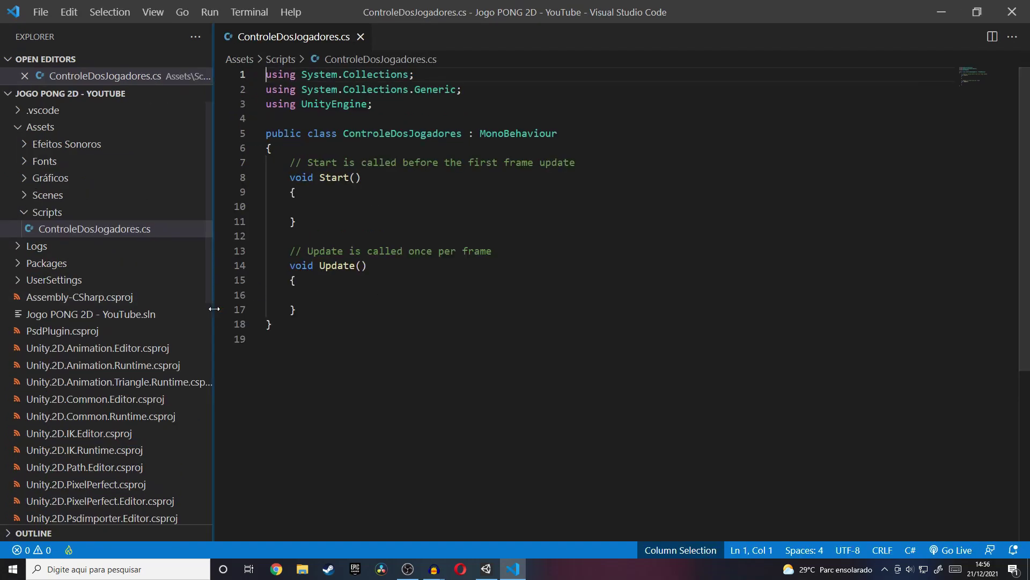
pyautogui.moveTo(219, 312); pyautogui.dragTo(5, 298)
pyautogui.hotkey('ctrl', '-')
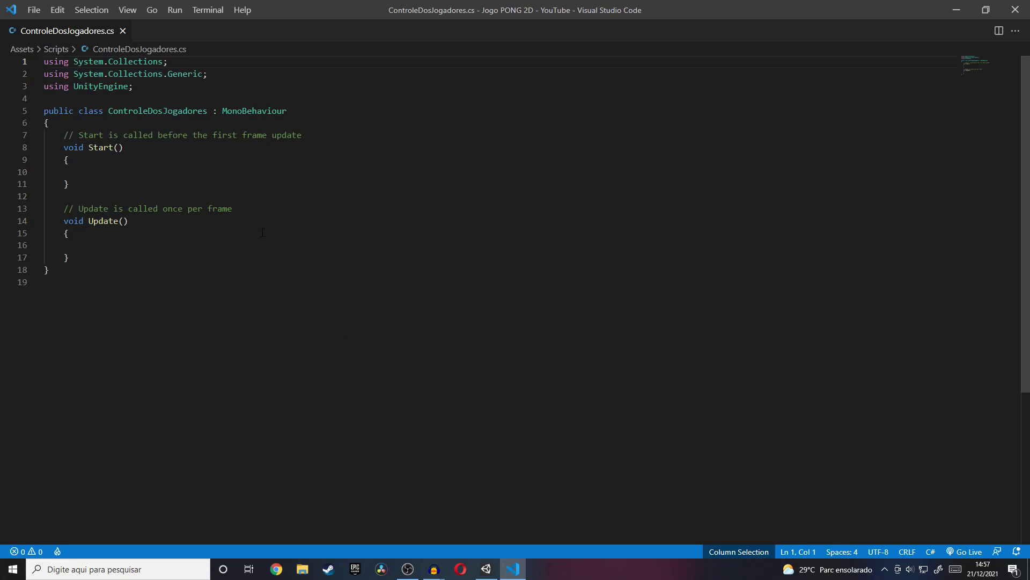
pyautogui.click(193, 126)
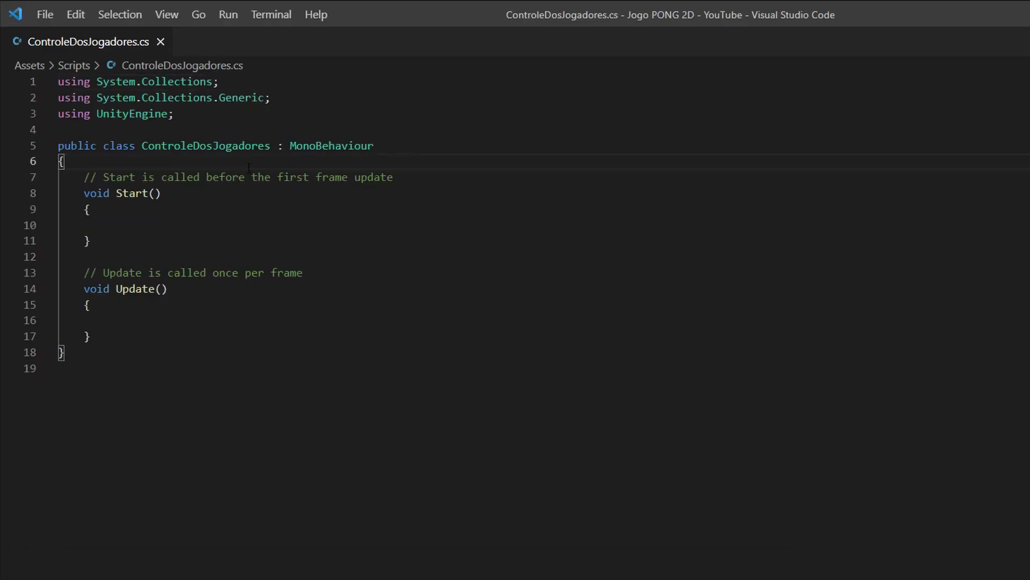
# Type 'public float velocidadeDoJogador;' on line 7, just inside the ControleDosJogadores class
pyautogui.press('Return')
pyautogui.press('Return')
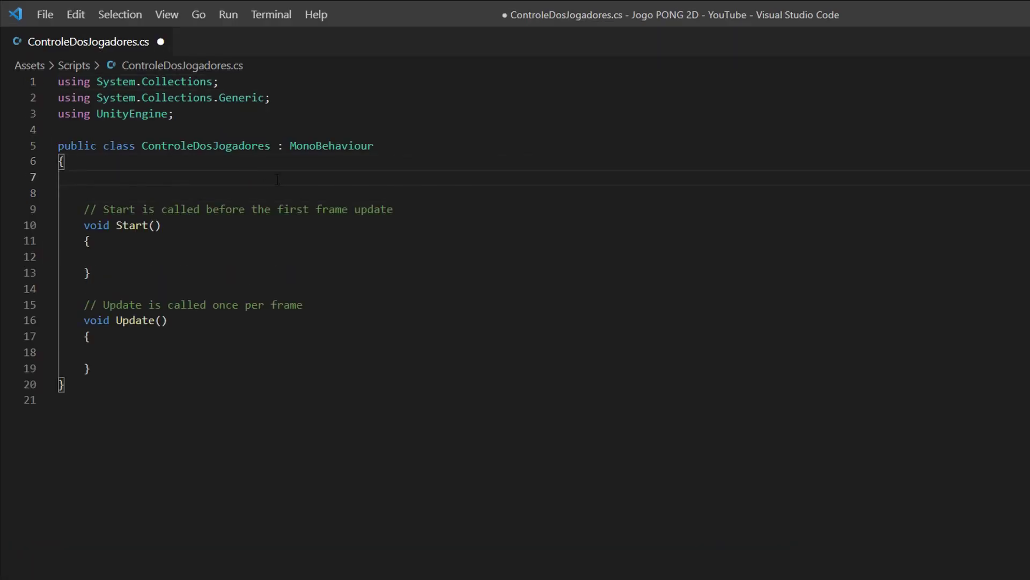
pyautogui.click(240, 148)
pyautogui.doubleClick(242, 153)
pyautogui.click(238, 180)
pyautogui.write('public')
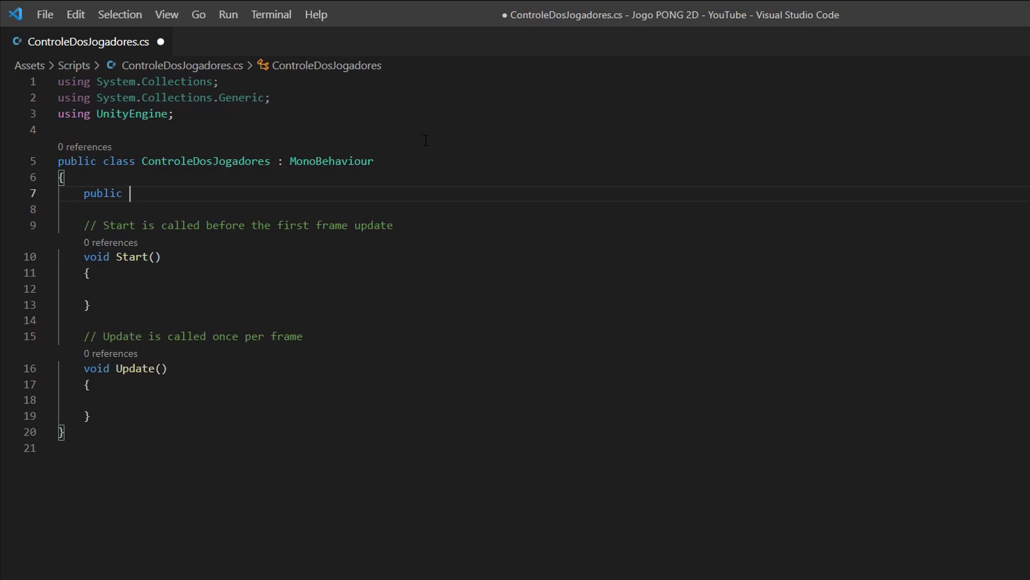
pyautogui.write('float')
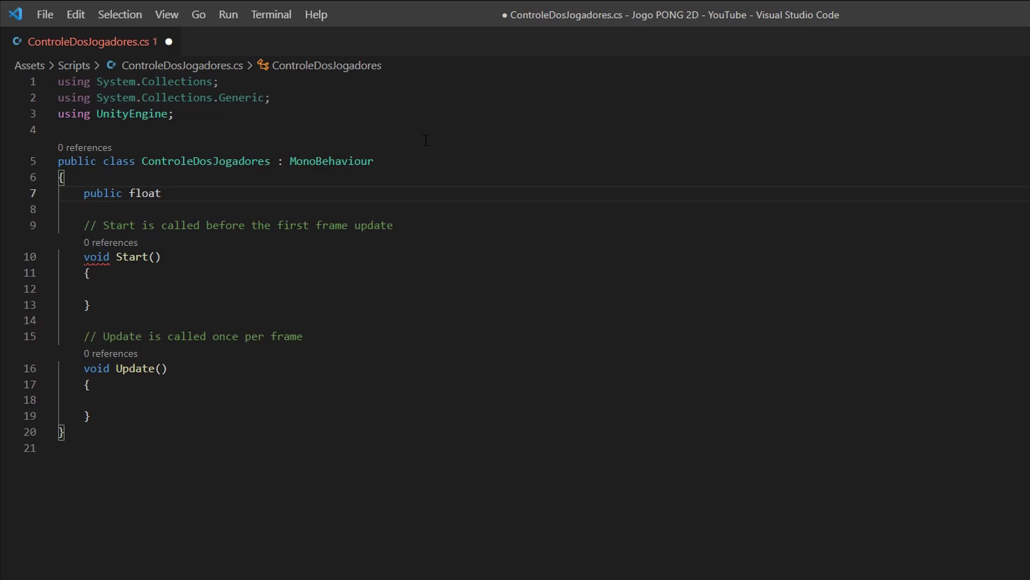
pyautogui.write('velocidade')
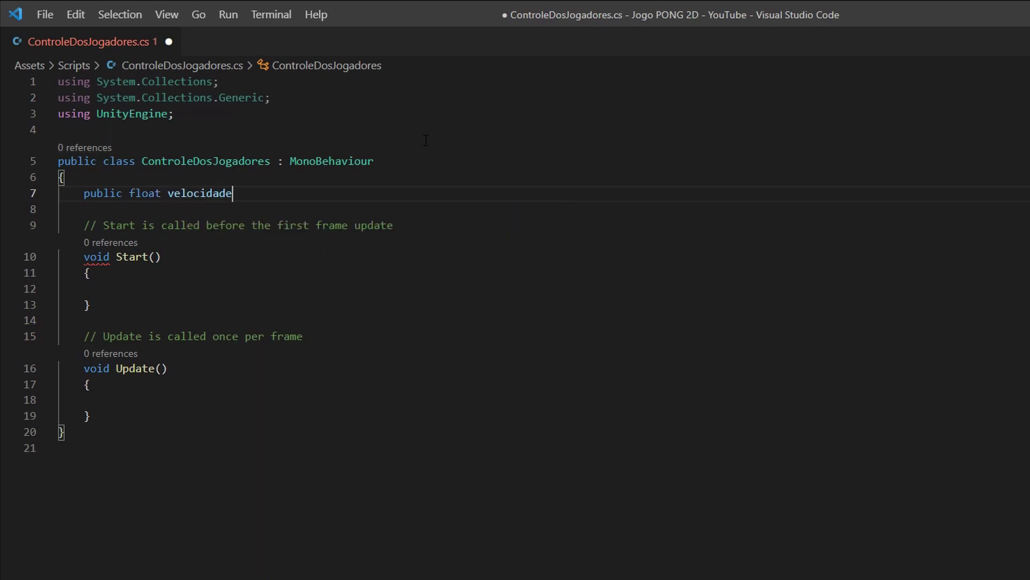
pyautogui.write('DoJog')
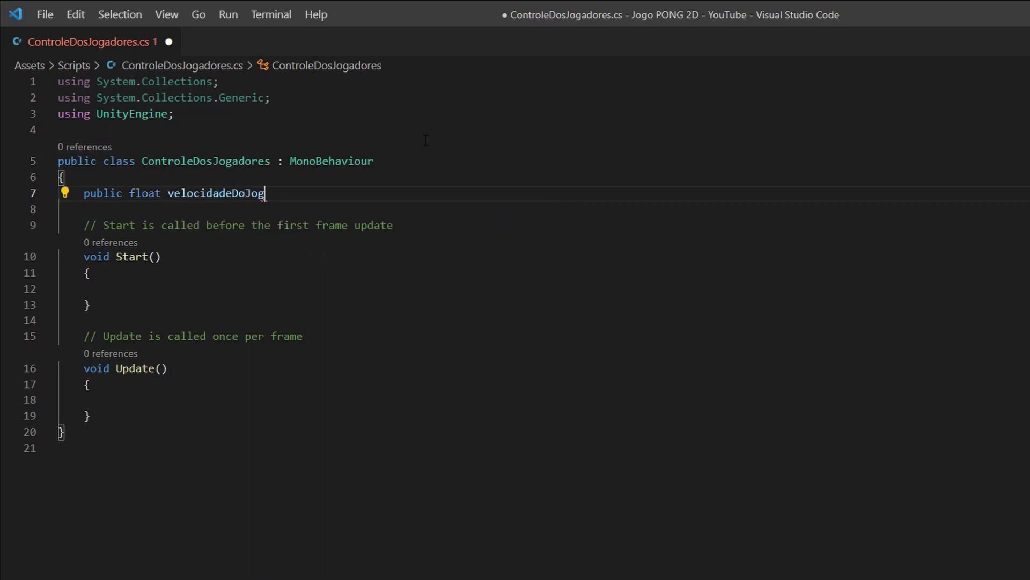
pyautogui.write('ador')
pyautogui.write(';')
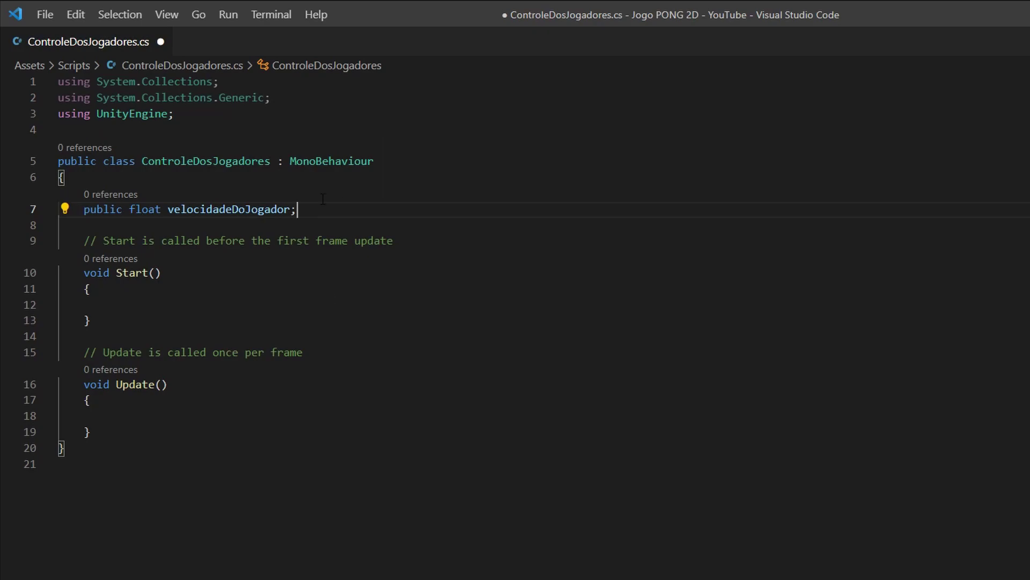
pyautogui.doubleClick(267, 209)
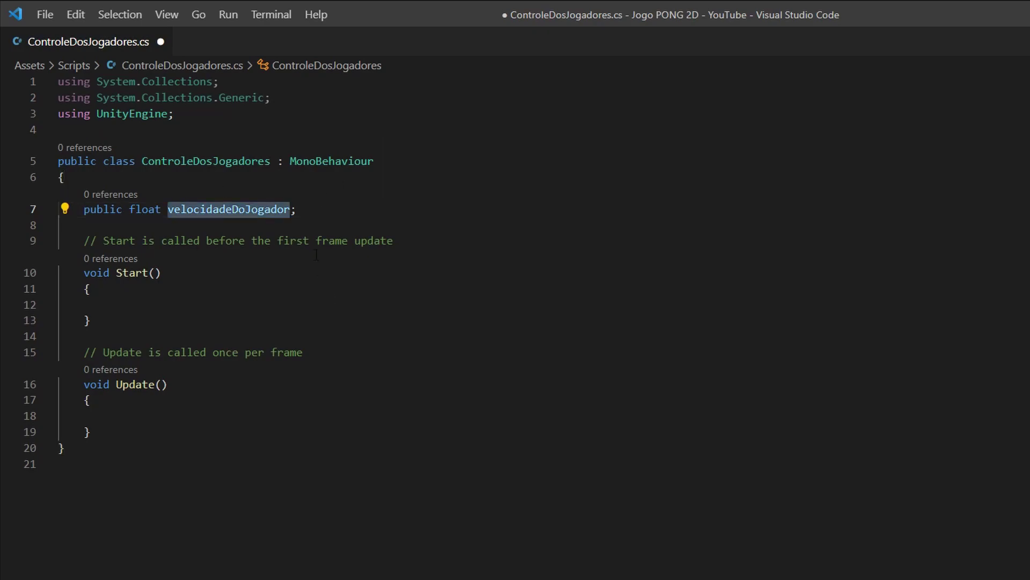
pyautogui.click(338, 210)
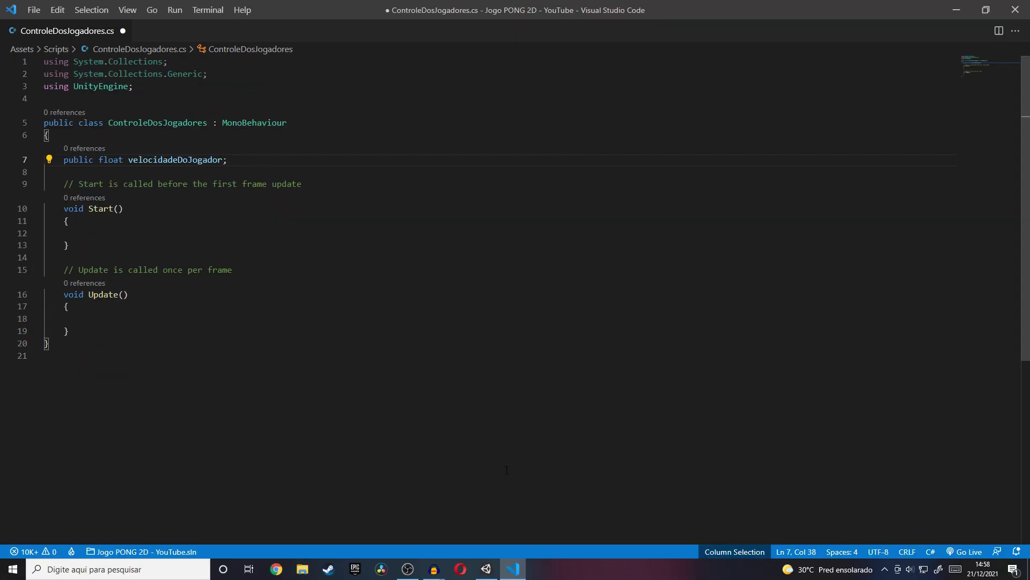
pyautogui.hotkey('alt', 'Tab')
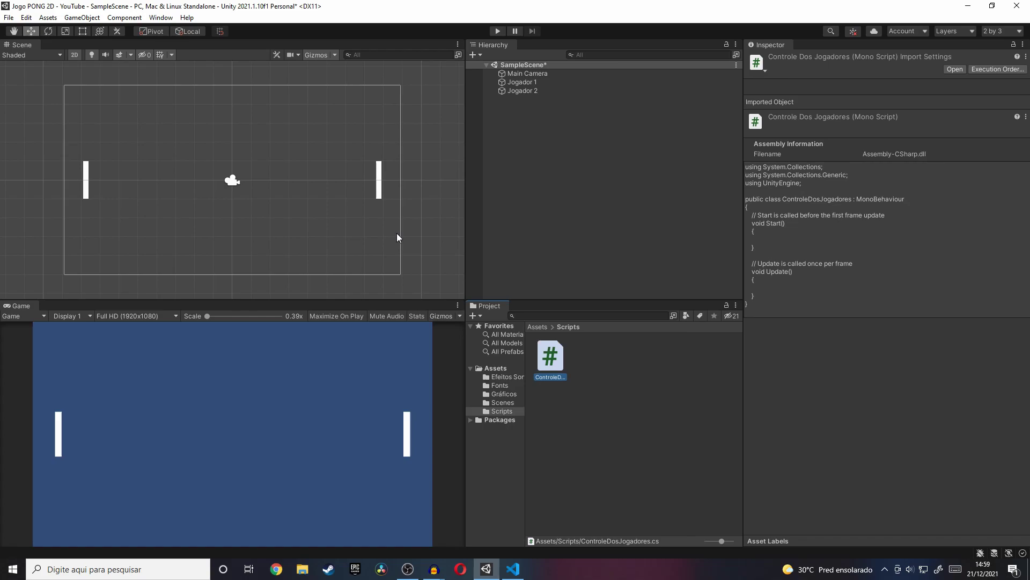
pyautogui.click(525, 570)
pyautogui.write('public float velocidadeDoJogador;')
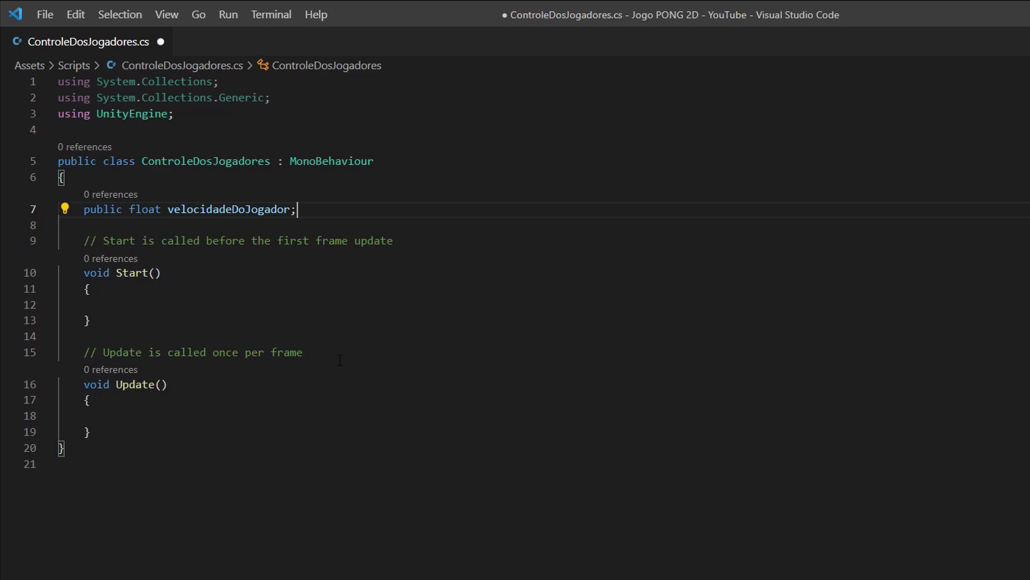
# Add 'public bool jogador1;' below velocidadeDoJogador and highlight both field declarations
pyautogui.press('Return')
pyautogui.press('Return')
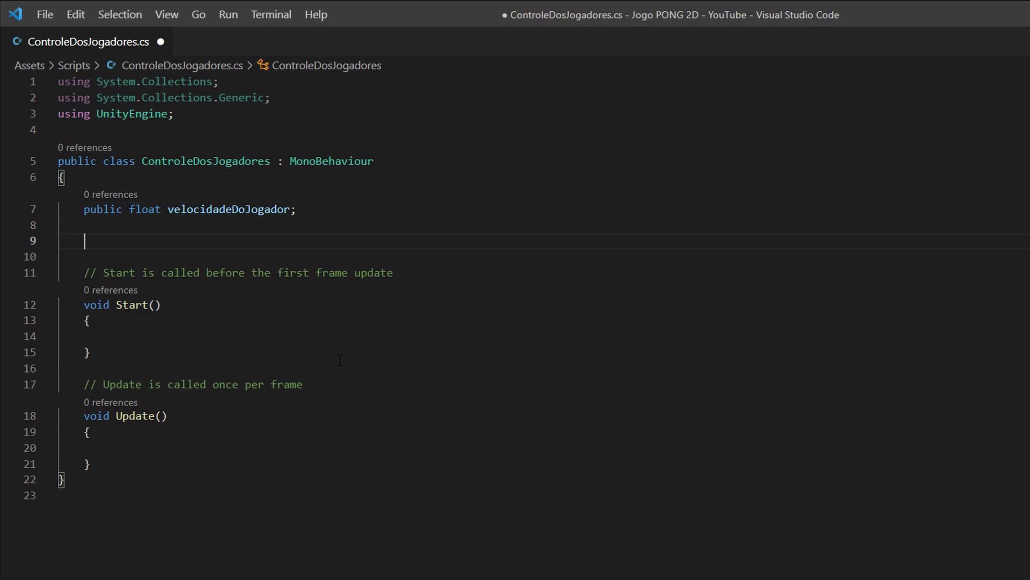
pyautogui.write('public')
pyautogui.write('boo')
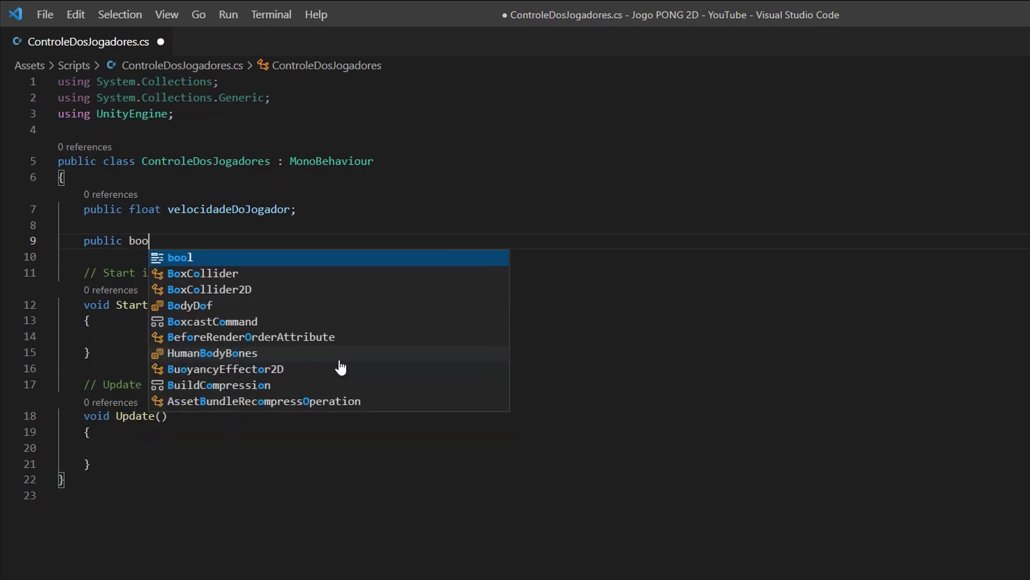
pyautogui.write('l')
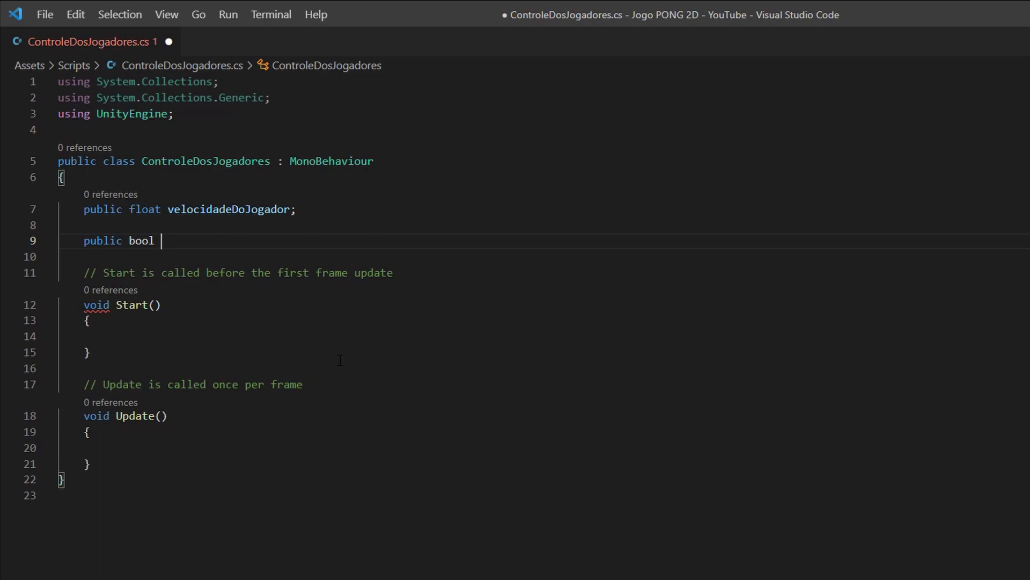
pyautogui.write('jogador')
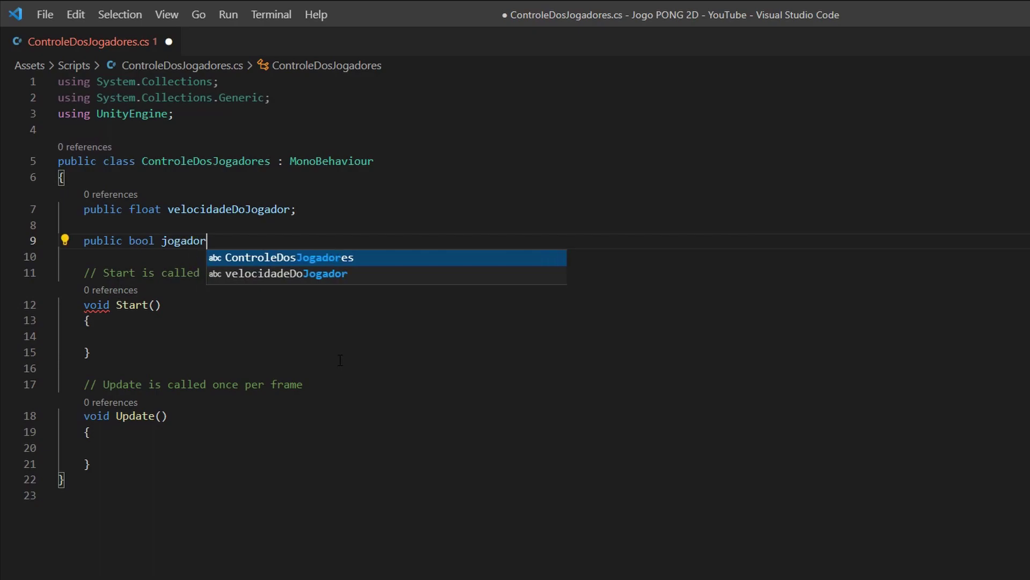
pyautogui.write('1')
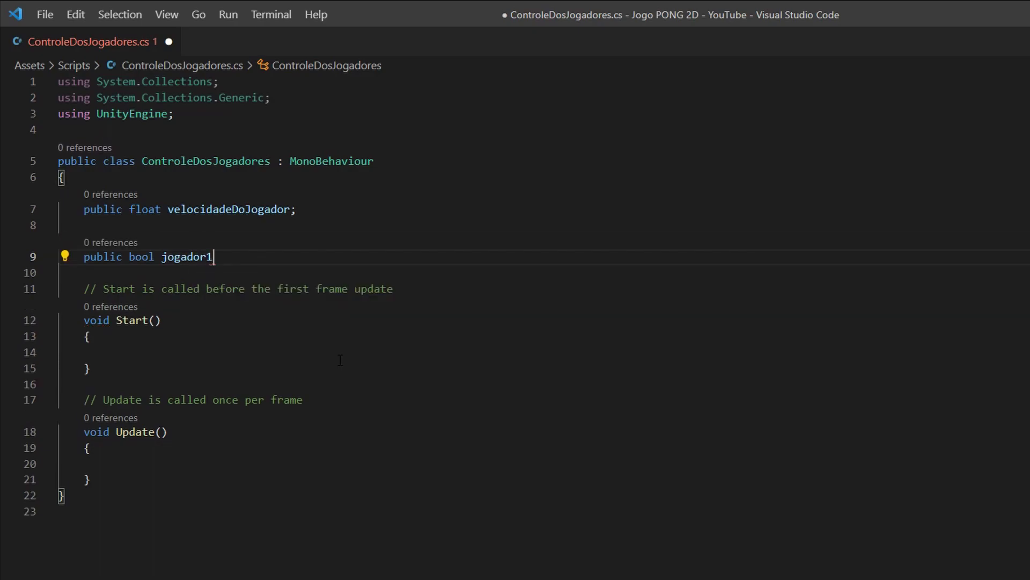
pyautogui.write(';')
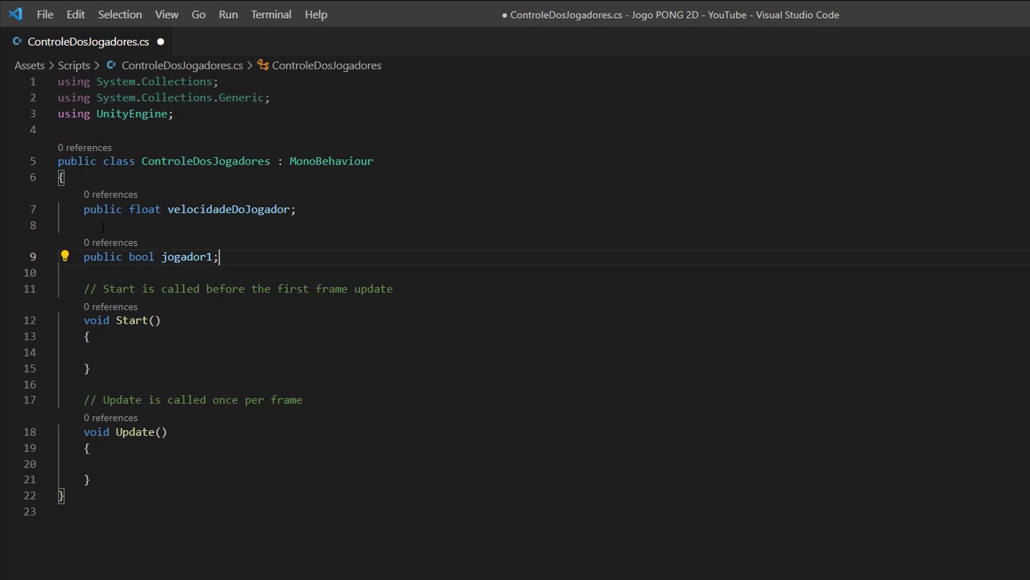
pyautogui.moveTo(84, 209); pyautogui.dragTo(297, 209)
pyautogui.keyDown('alt'); pyautogui.moveTo(84, 256); pyautogui.dragTo(356, 250); pyautogui.keyUp('alt')
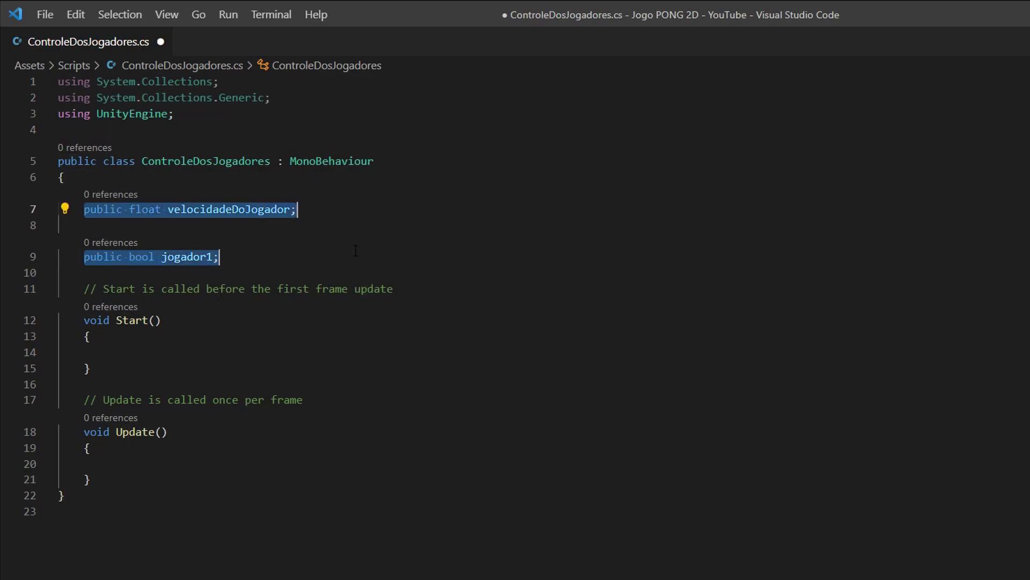
pyautogui.click(250, 256)
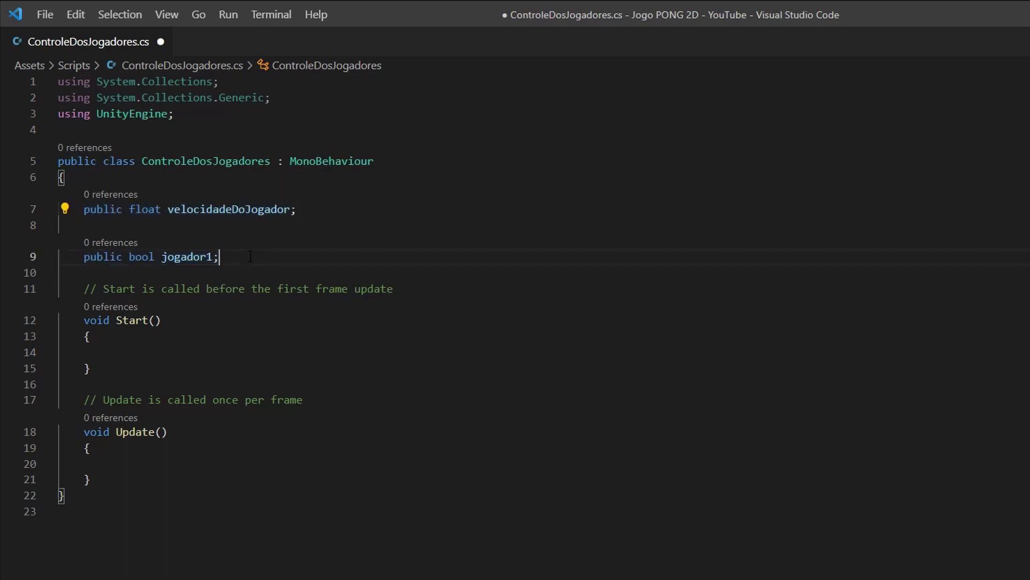
pyautogui.moveTo(220, 256); pyautogui.dragTo(162, 257)
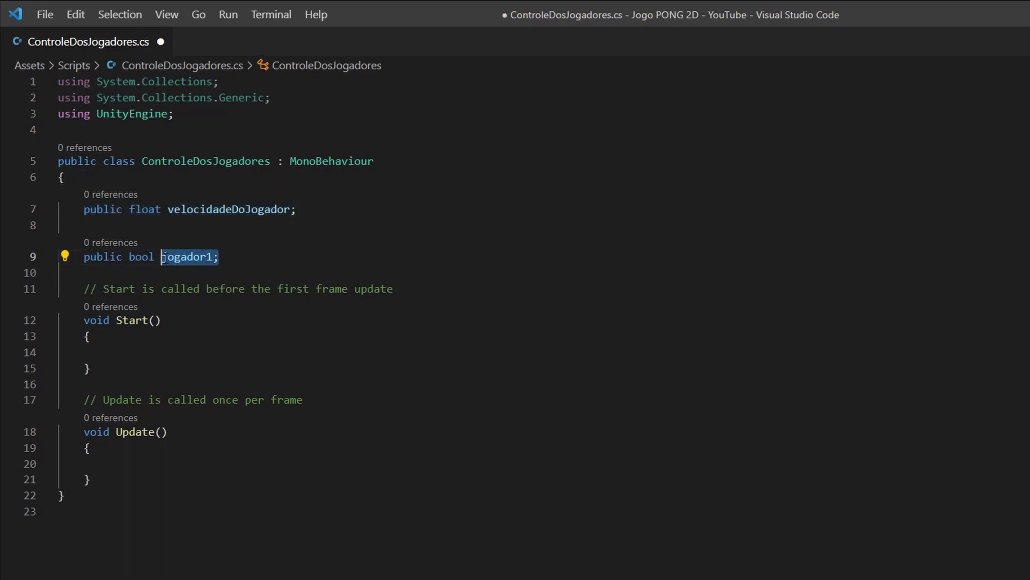
pyautogui.click(240, 256)
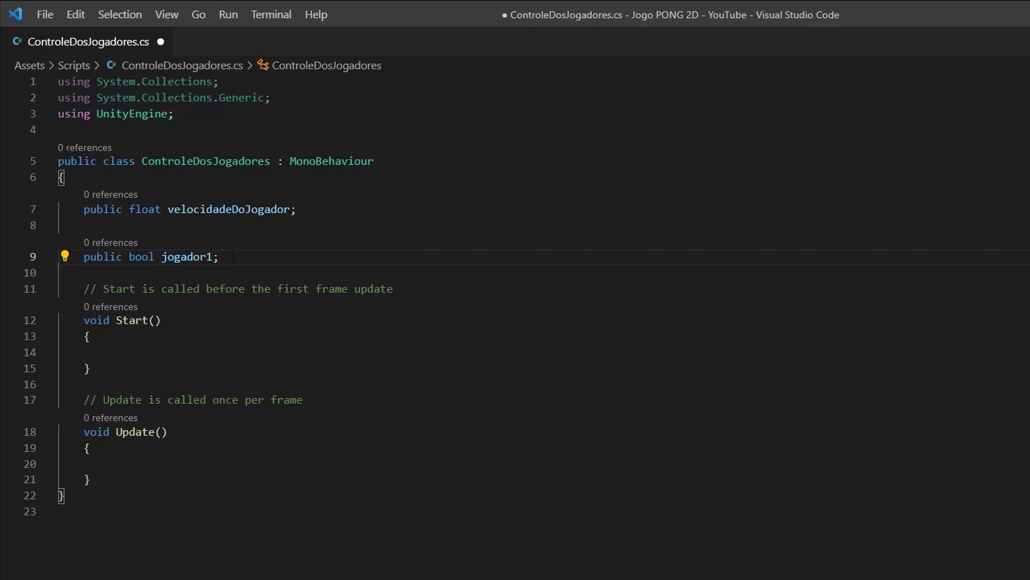
# Type test text inside the Update method, then delete it
pyautogui.click(152, 352)
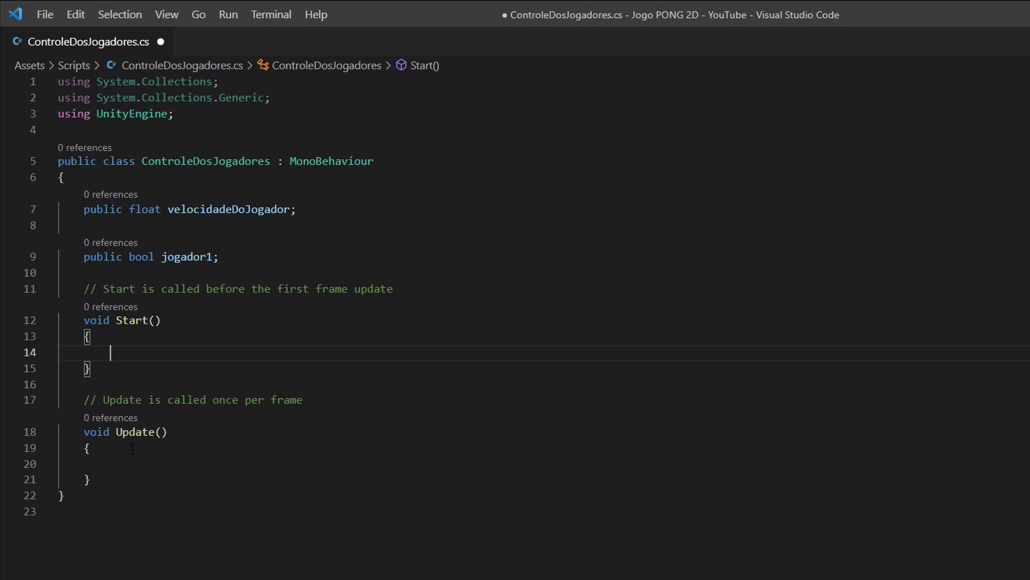
pyautogui.doubleClick(144, 432)
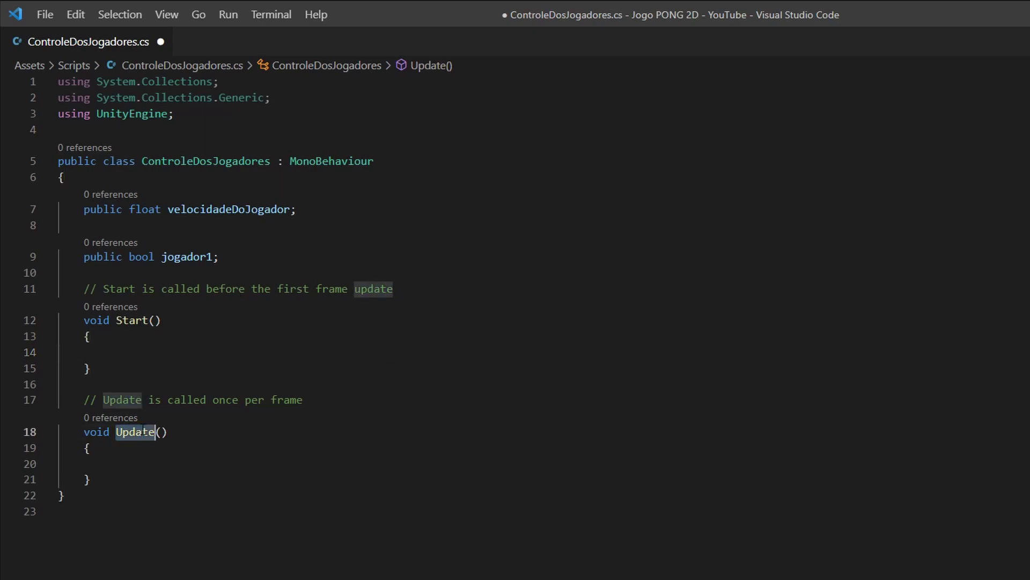
pyautogui.click(147, 468)
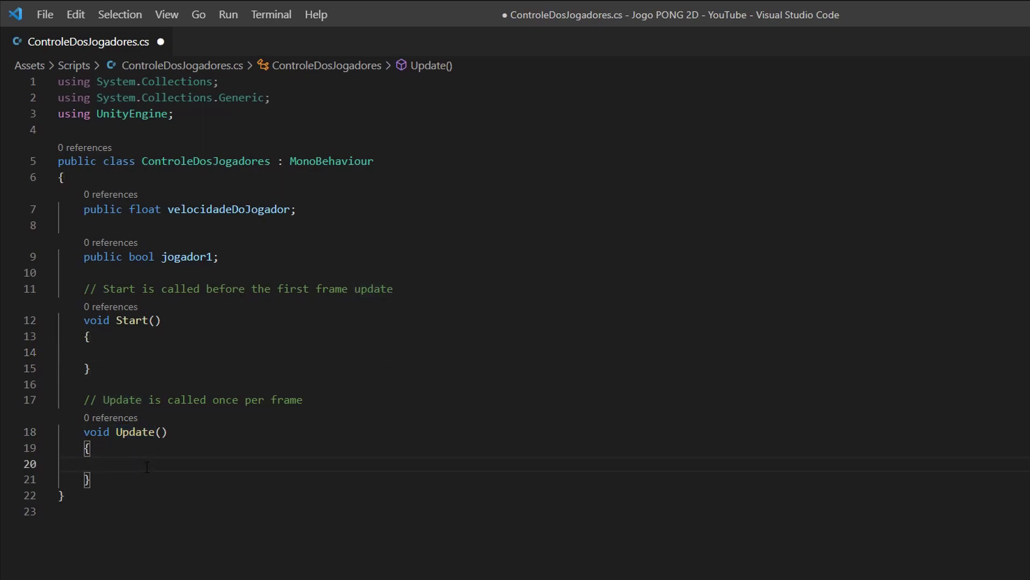
pyautogui.write('lfdjgfngjfjkngkj')
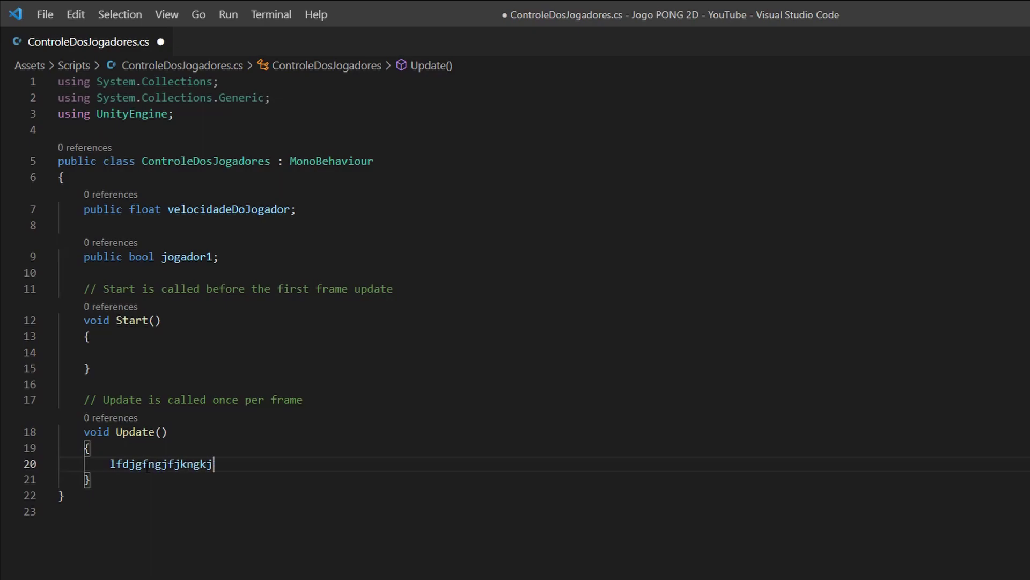
pyautogui.hotkey('ctrl', 'BackSpace')
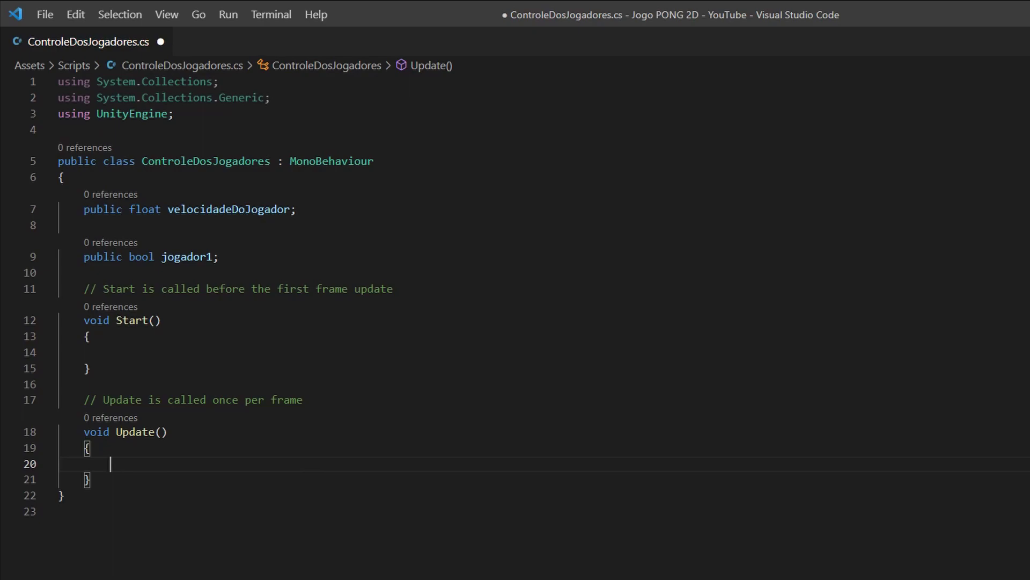
# Open a new blank line 23 below Update's closing brace
pyautogui.scroll(-3, 515, 294)
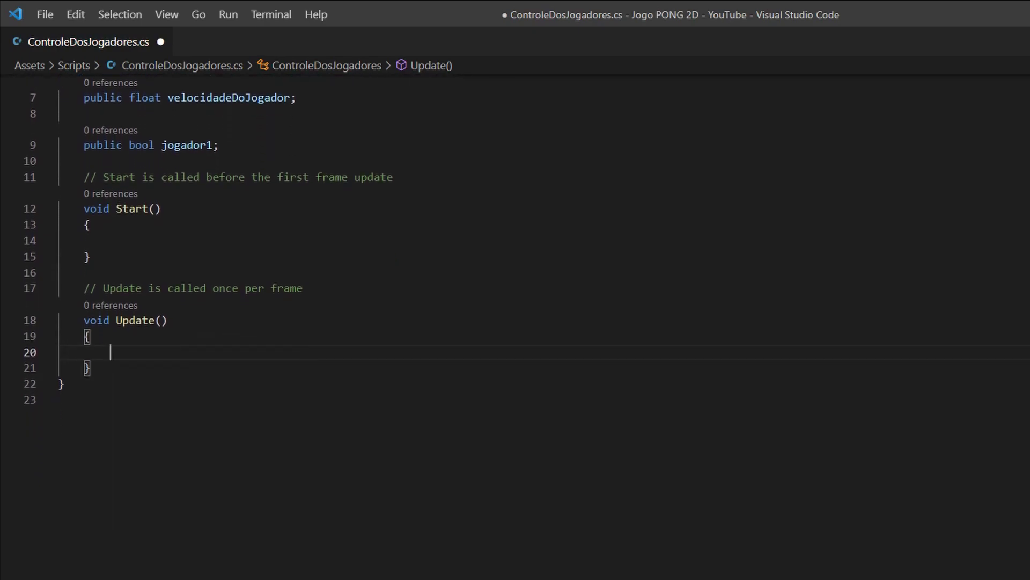
pyautogui.scroll(-2, 515, 295)
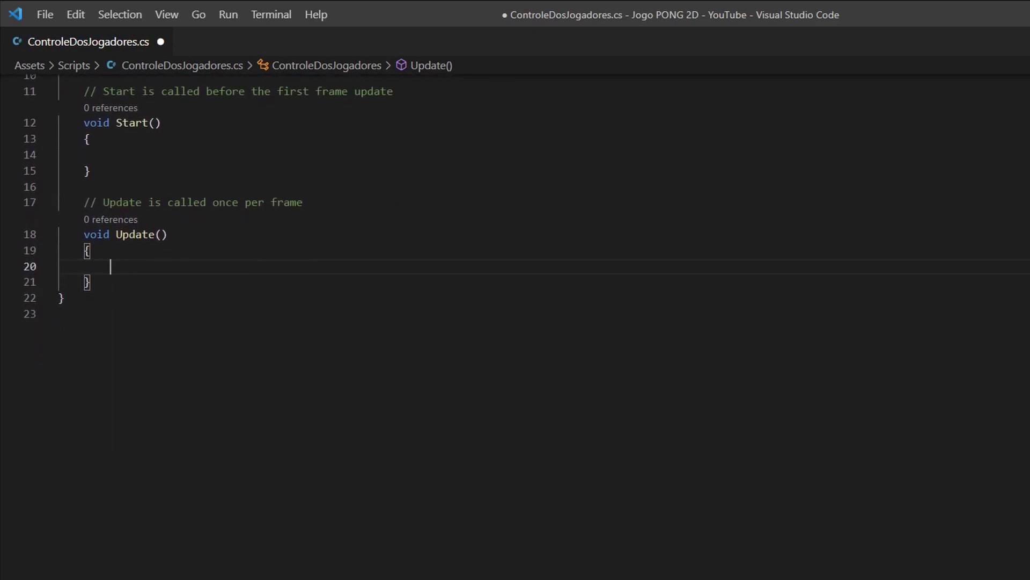
pyautogui.click(146, 279)
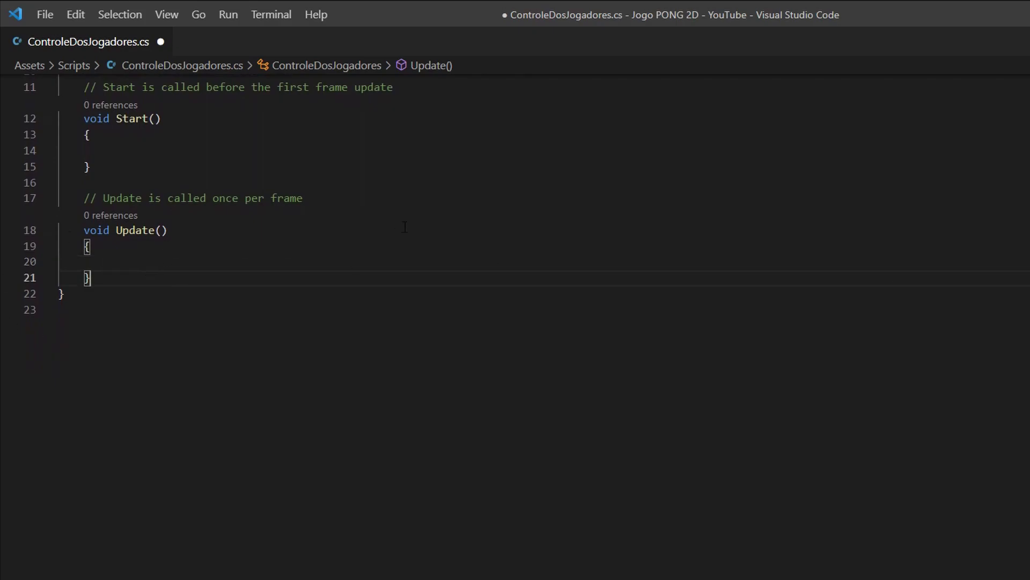
pyautogui.press('Return')
pyautogui.press('Return')
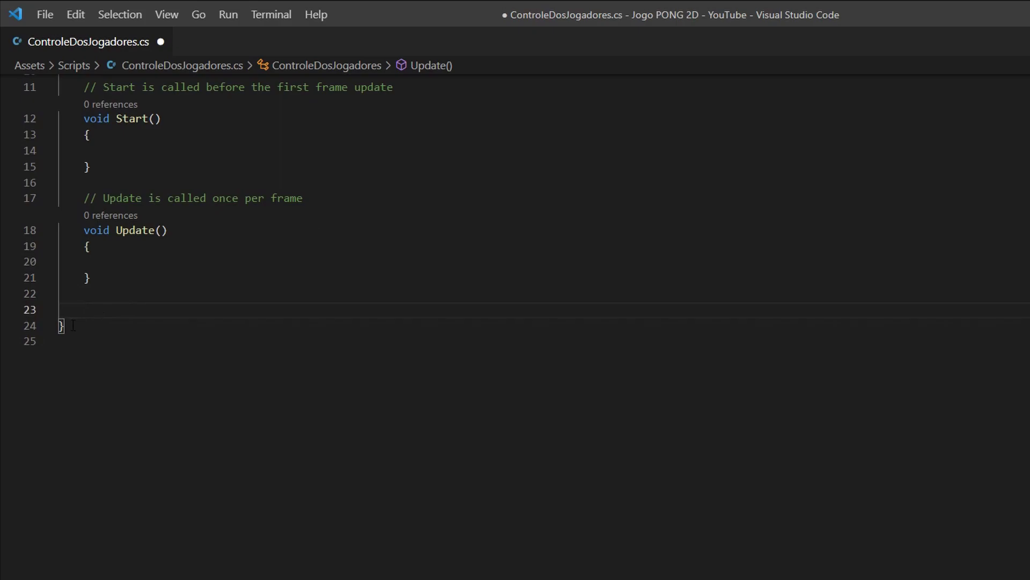
pyautogui.click(73, 326)
pyautogui.click(102, 305)
# Type 'private void MoverJogador1()' with an empty { } body below Update
pyautogui.write('priv')
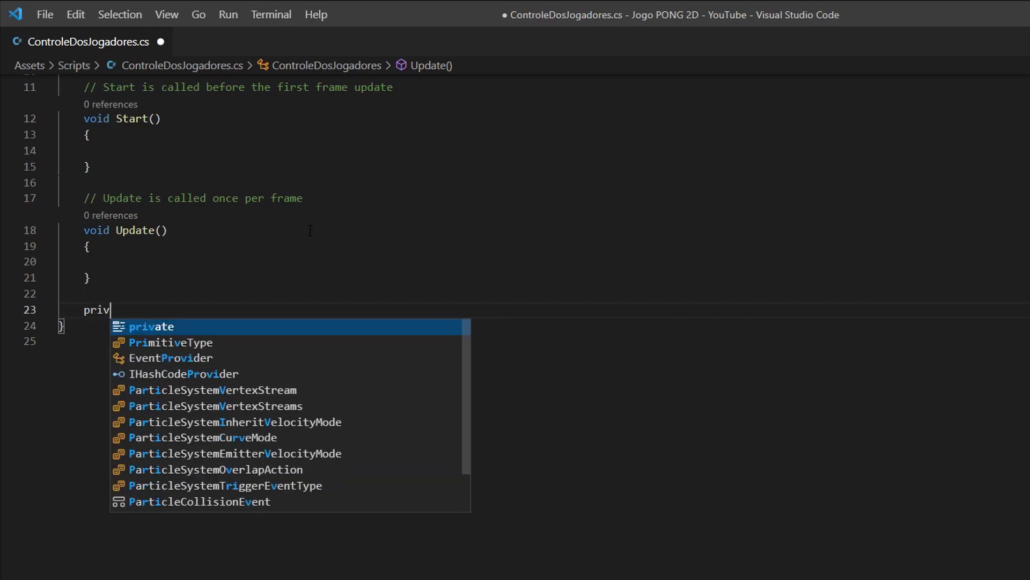
pyautogui.write('ate void ')
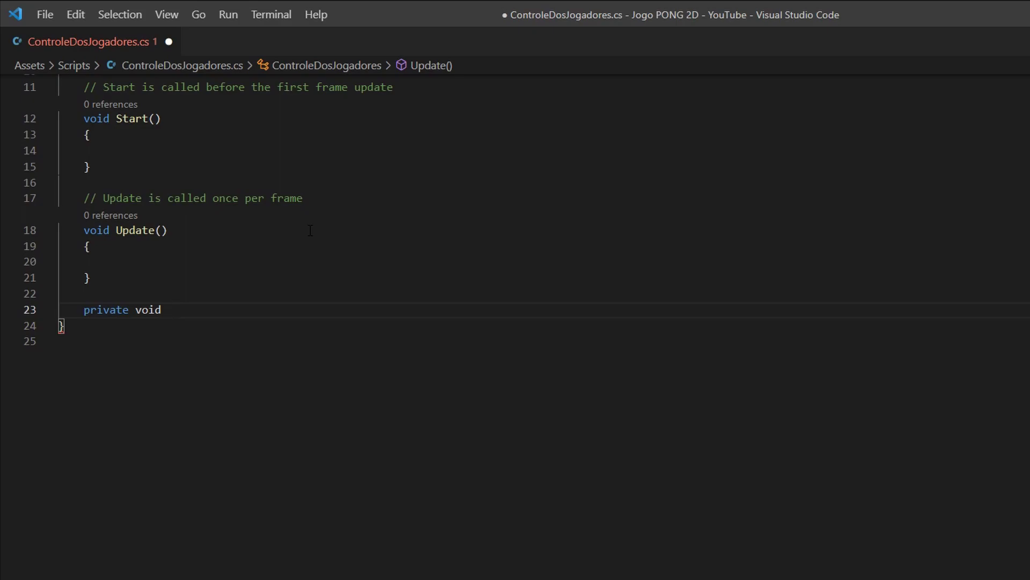
pyautogui.write('Mover')
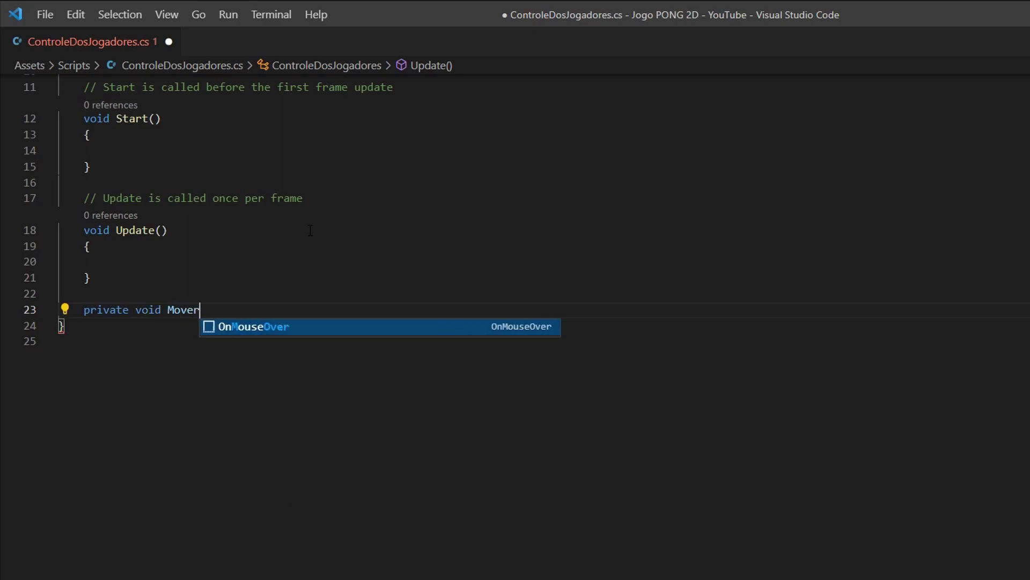
pyautogui.write('Jogador')
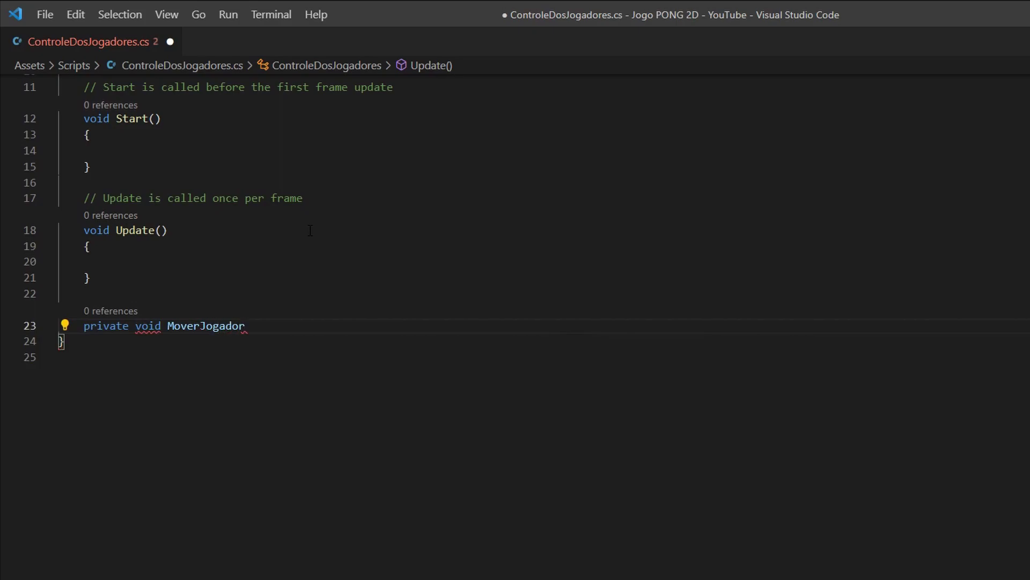
pyautogui.write('1(')
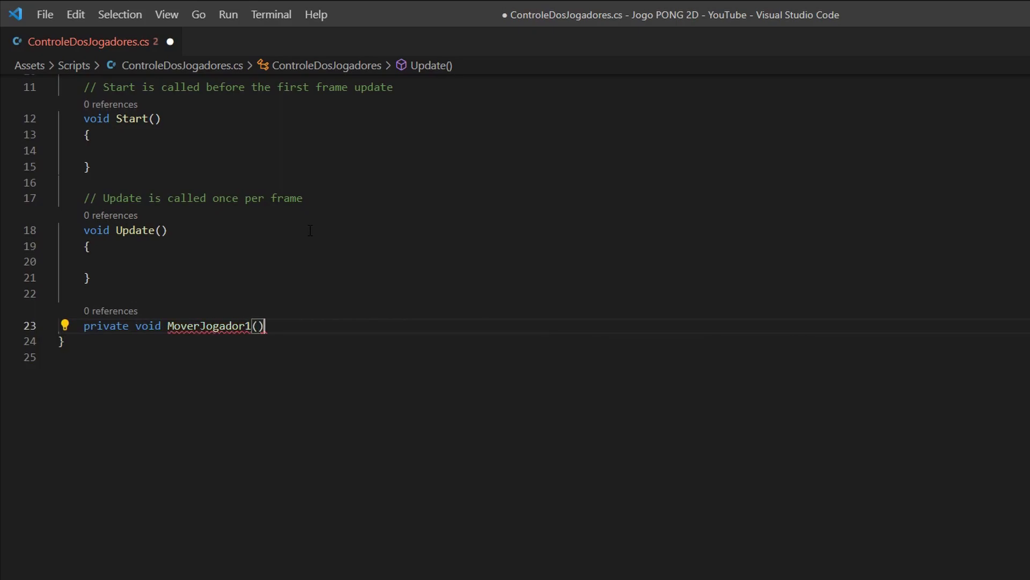
pyautogui.press('Return')
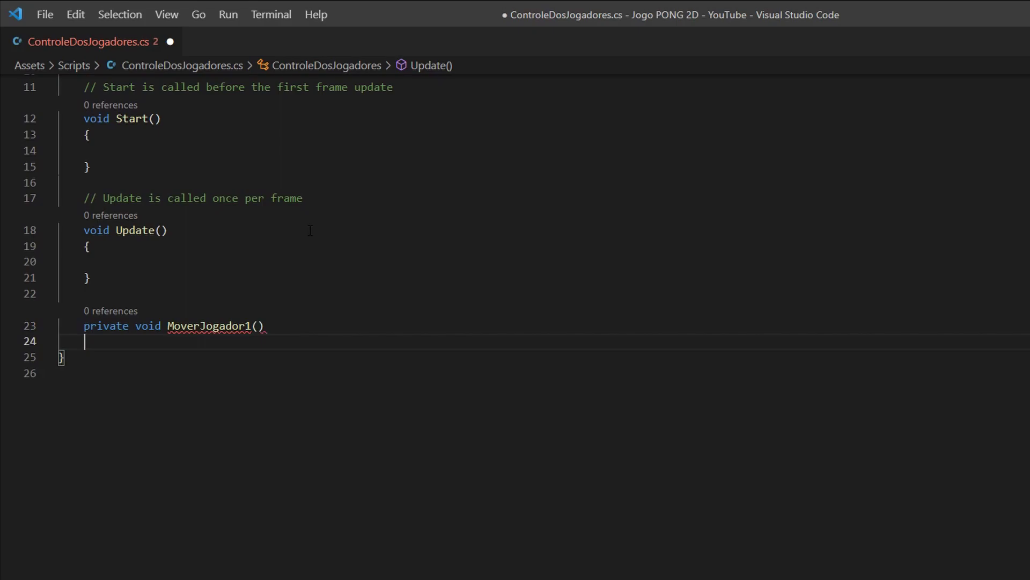
pyautogui.write('{')
pyautogui.press('Return')
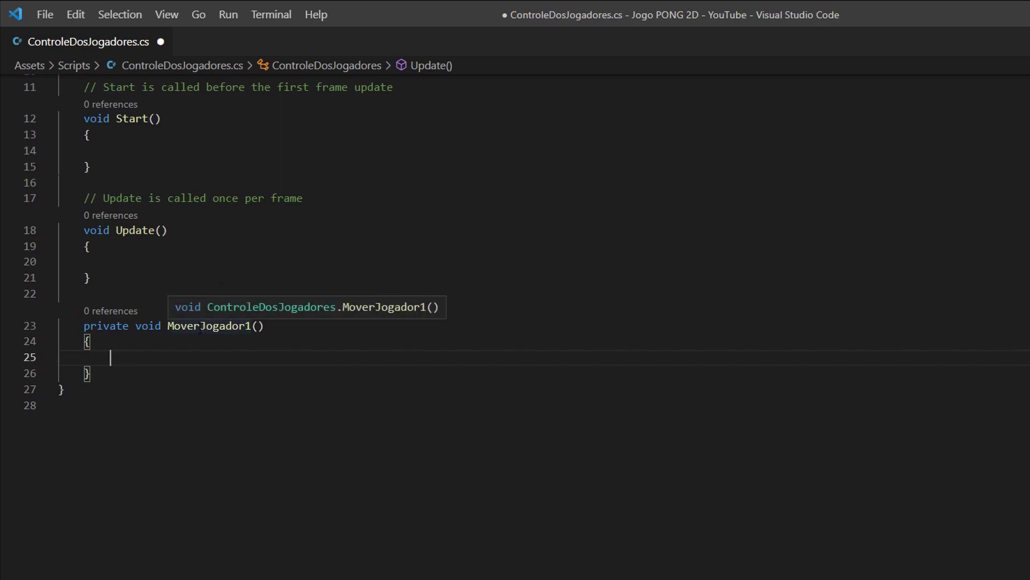
pyautogui.moveTo(193, 326); pyautogui.dragTo(214, 326)
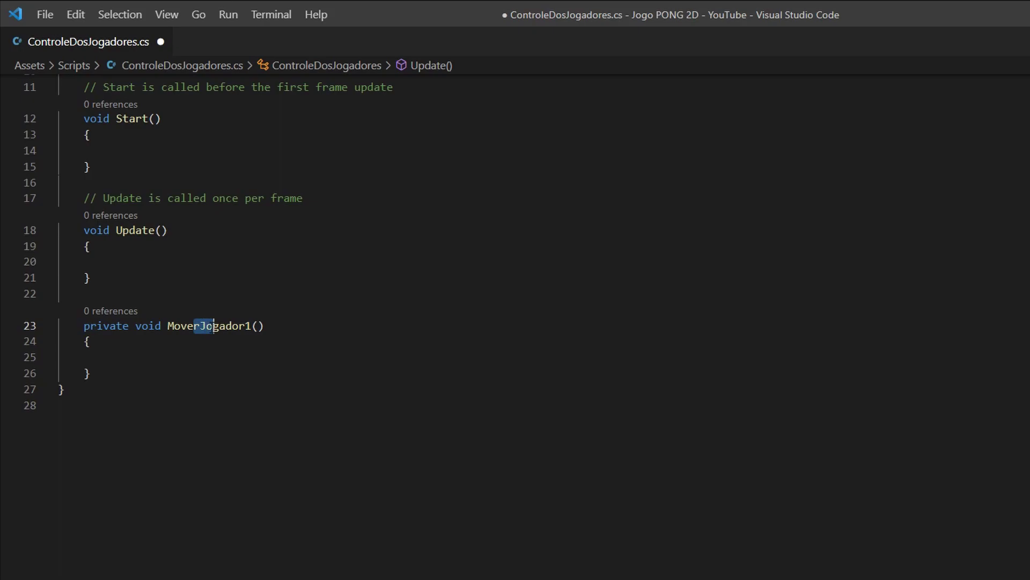
pyautogui.click(167, 355)
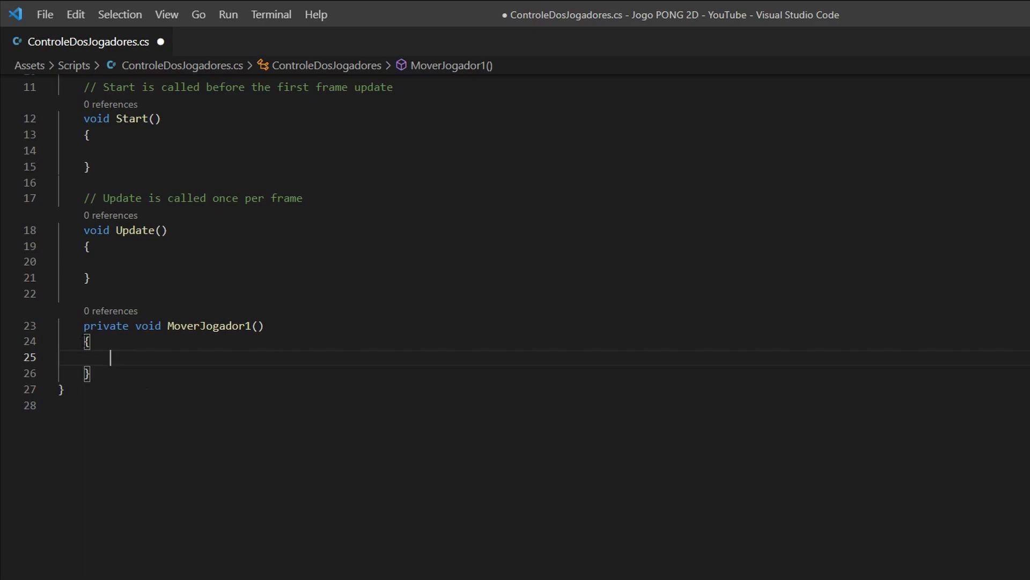
# Add an empty if() block with braces inside MoverJogador1
pyautogui.hotkey('shift', 'Up')
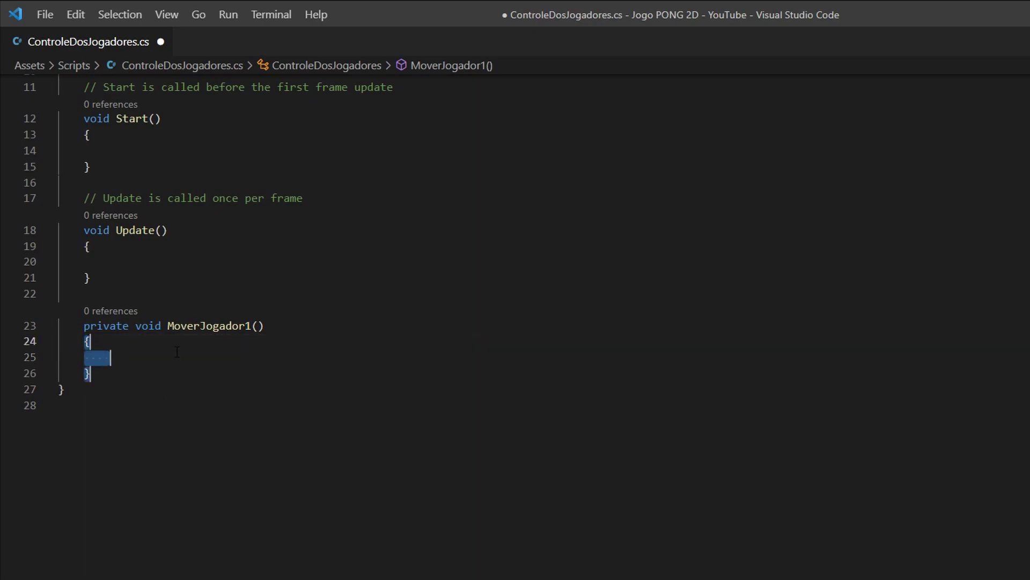
pyautogui.hotkey('shift', 'Down')
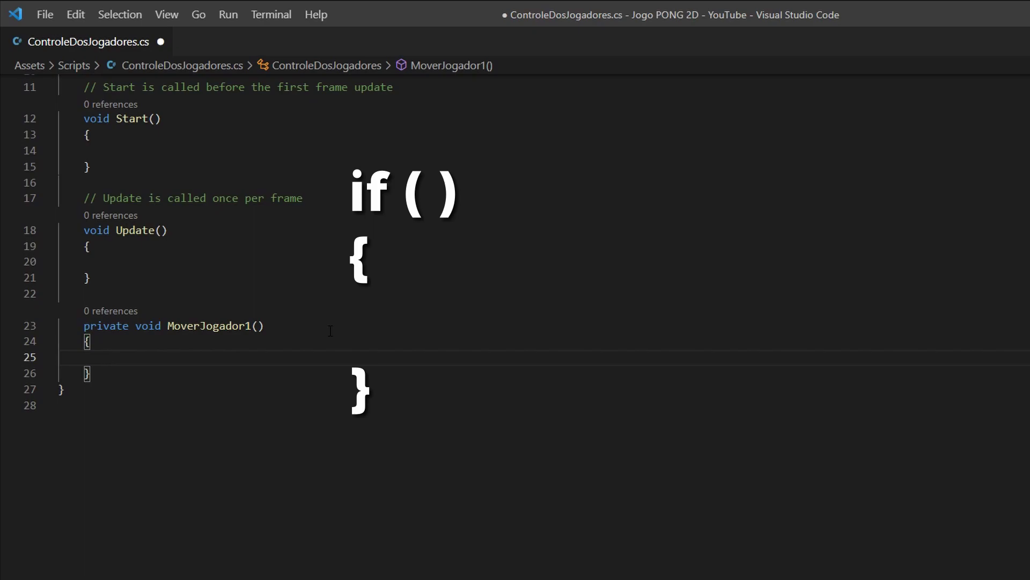
pyautogui.write('if')
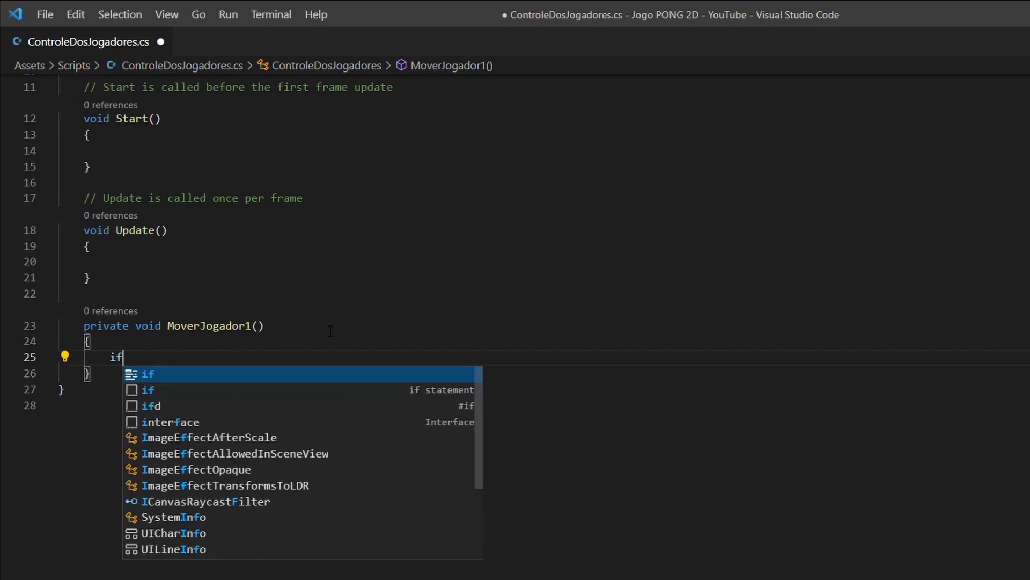
pyautogui.write('()')
pyautogui.press('Return')
pyautogui.write('{')
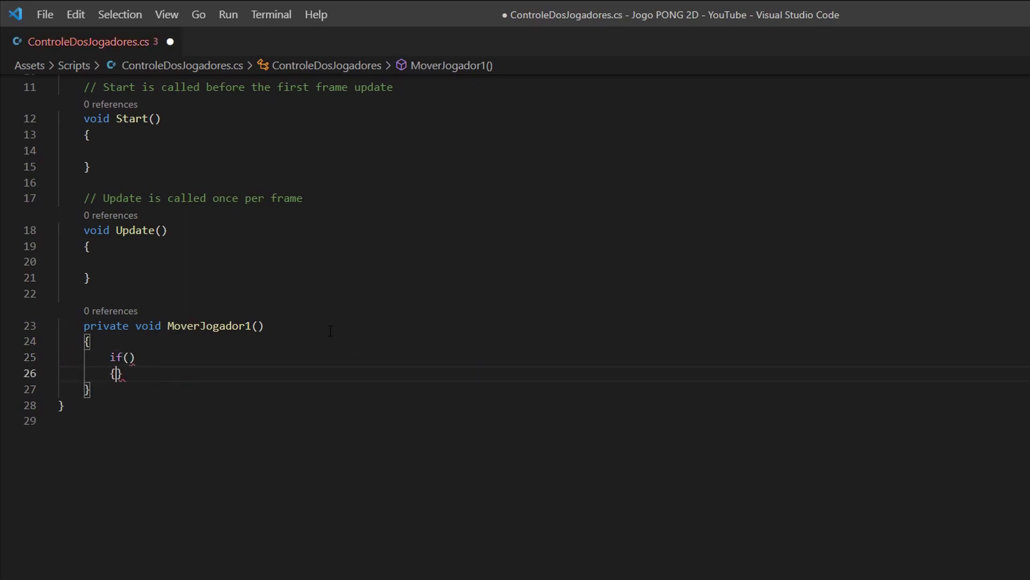
pyautogui.press('Return')
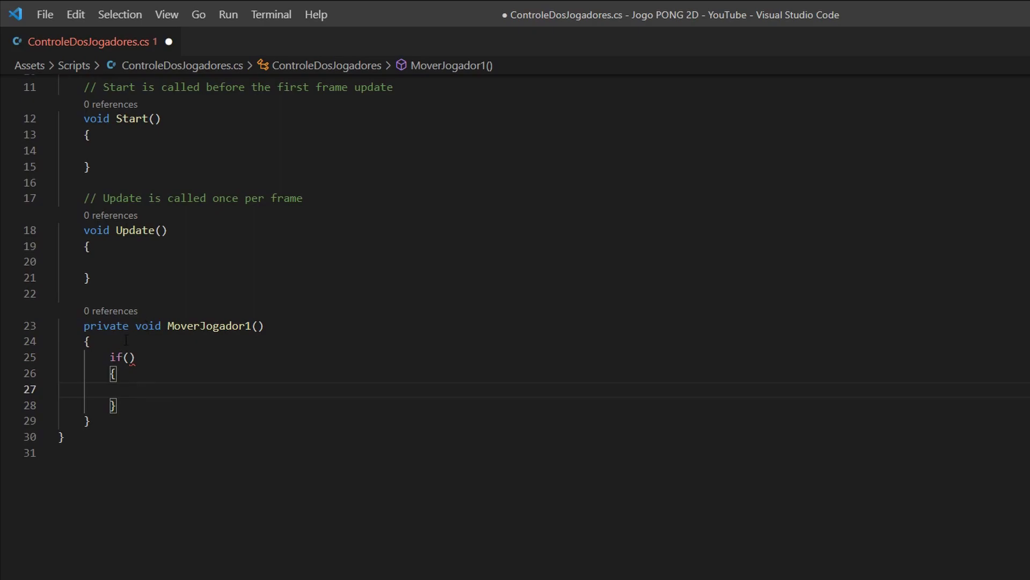
pyautogui.moveTo(110, 357); pyautogui.dragTo(232, 406)
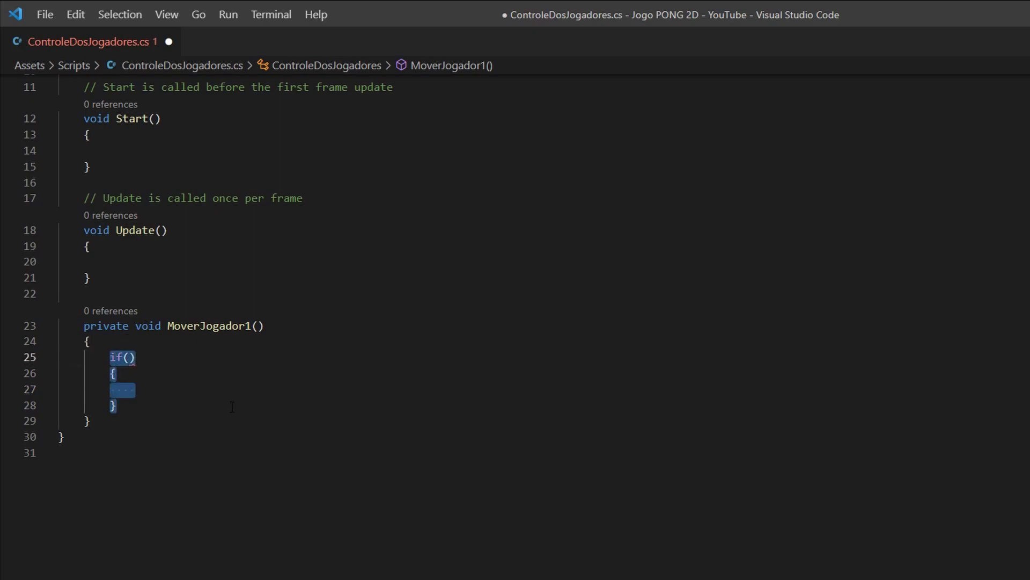
pyautogui.press('Escape')
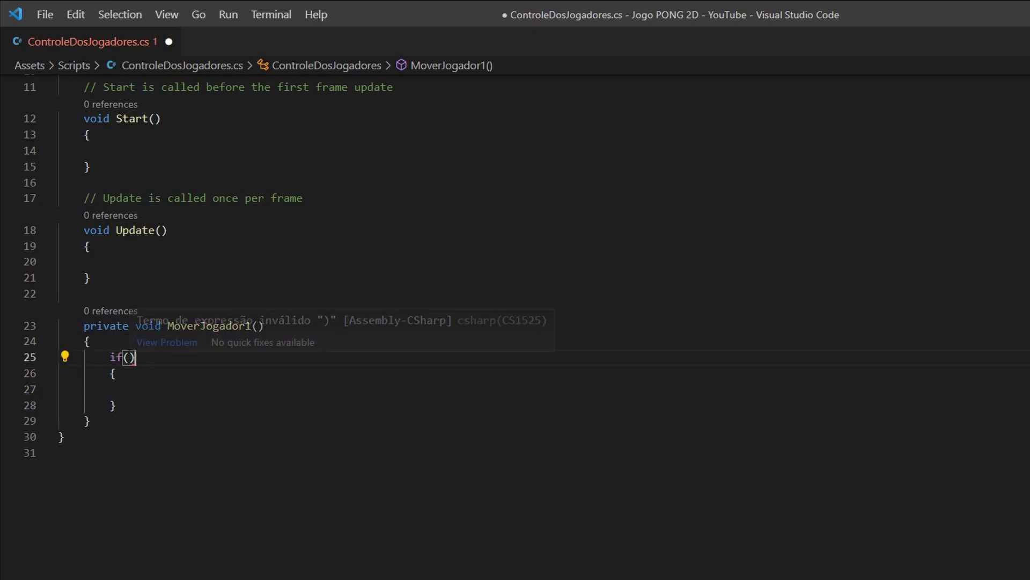
pyautogui.doubleClick(134, 357)
pyautogui.click(134, 356)
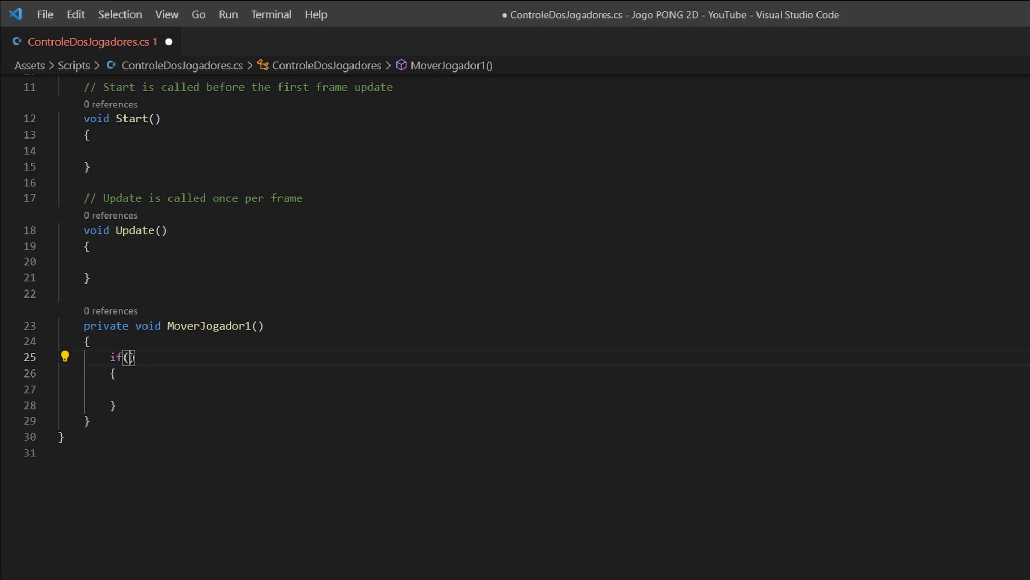
pyautogui.click(128, 407)
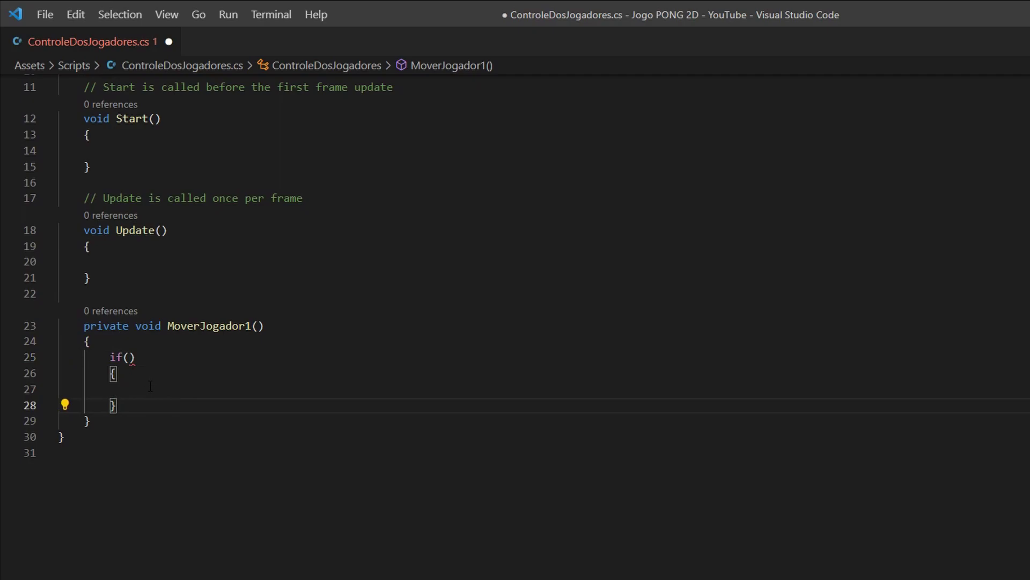
pyautogui.click(131, 357)
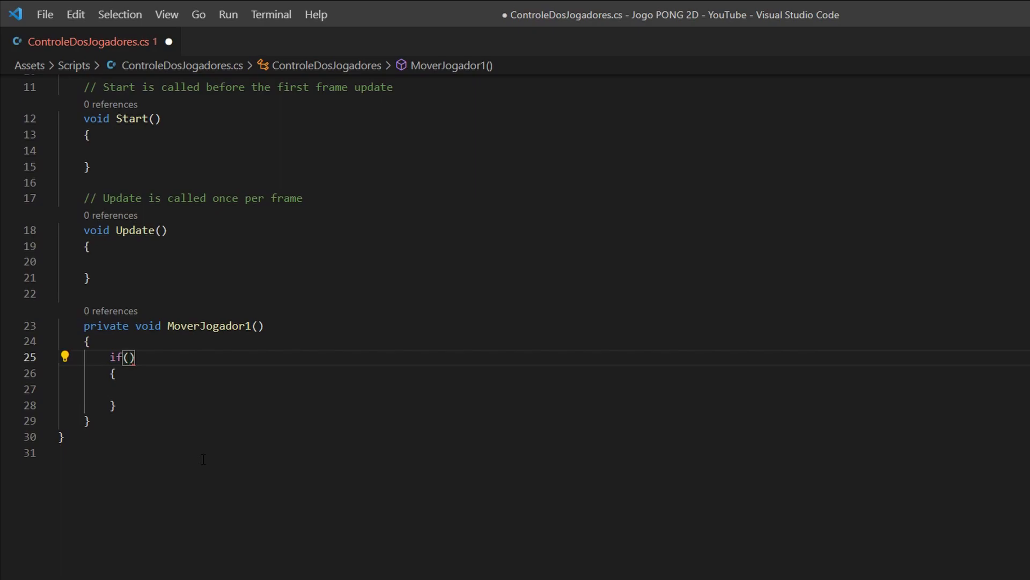
# Fill the if condition with Input.GetKeyDown(KeyCode.W) and move into its block
pyautogui.write('In')
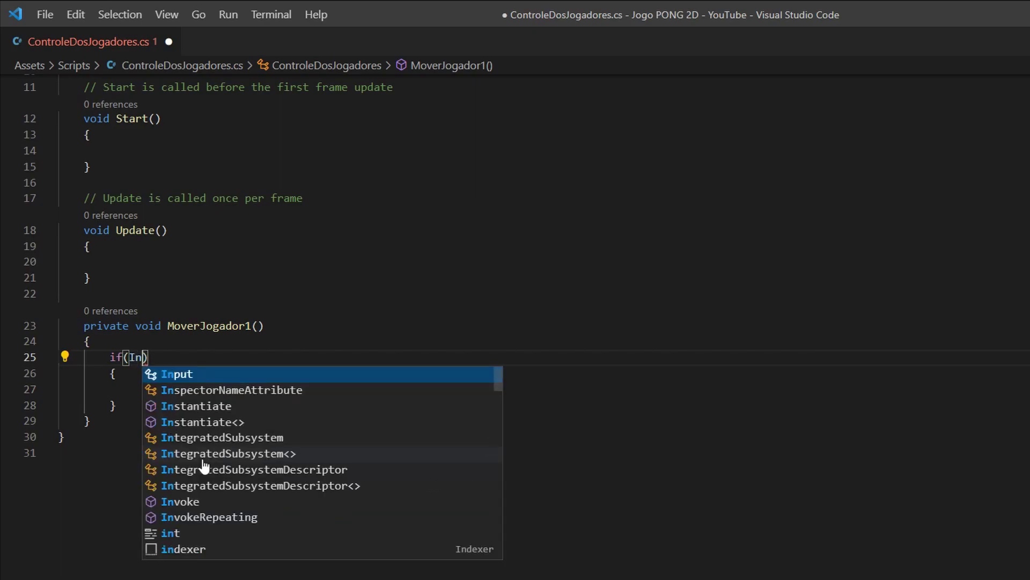
pyautogui.write('put')
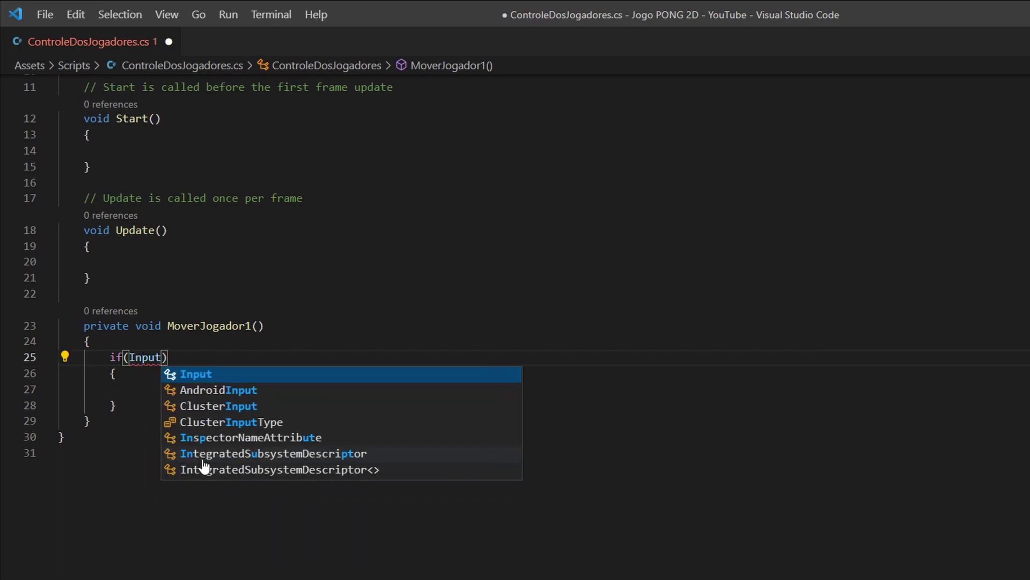
pyautogui.write('.')
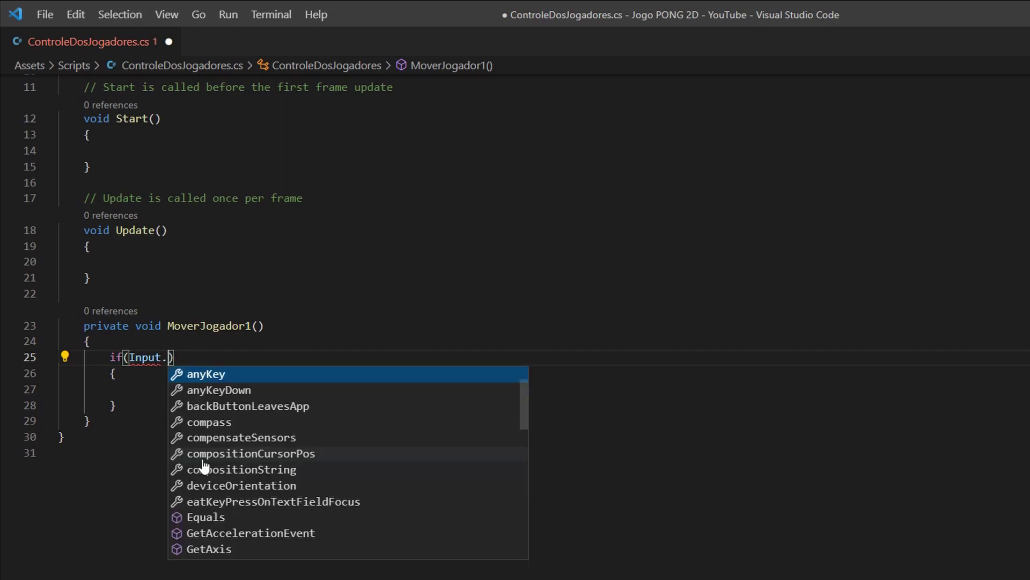
pyautogui.write('GetKe')
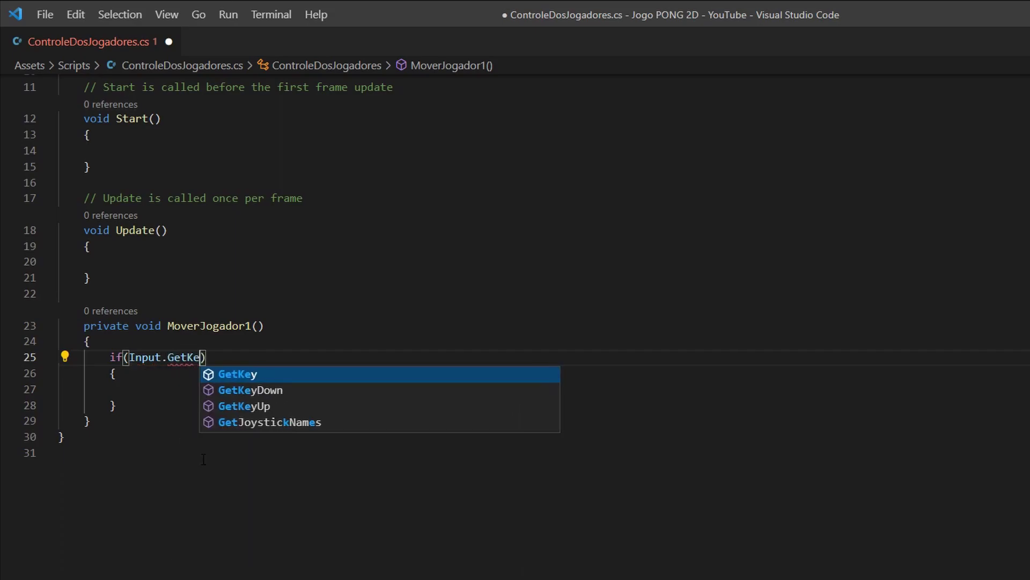
pyautogui.write('yDown')
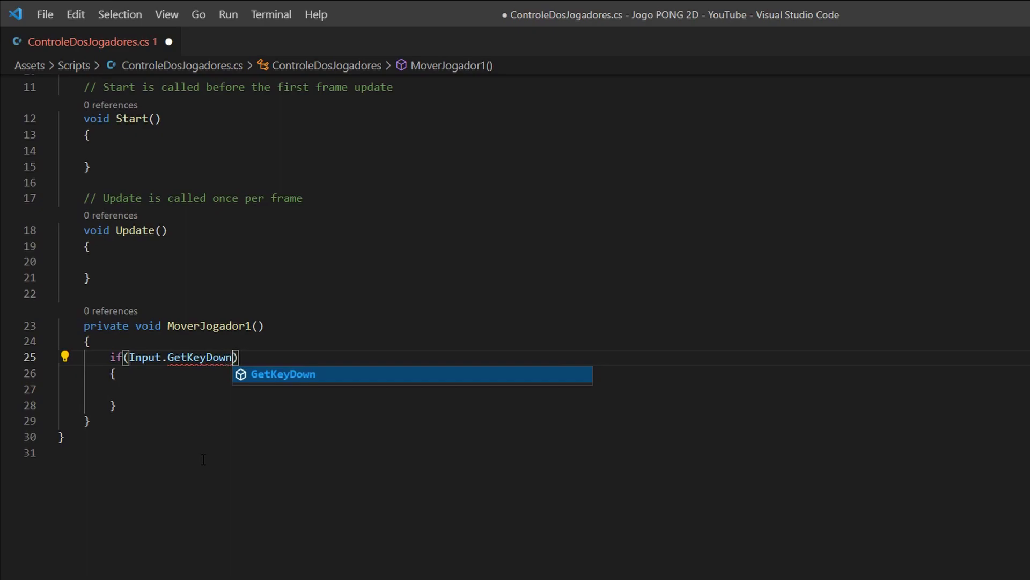
pyautogui.write('(')
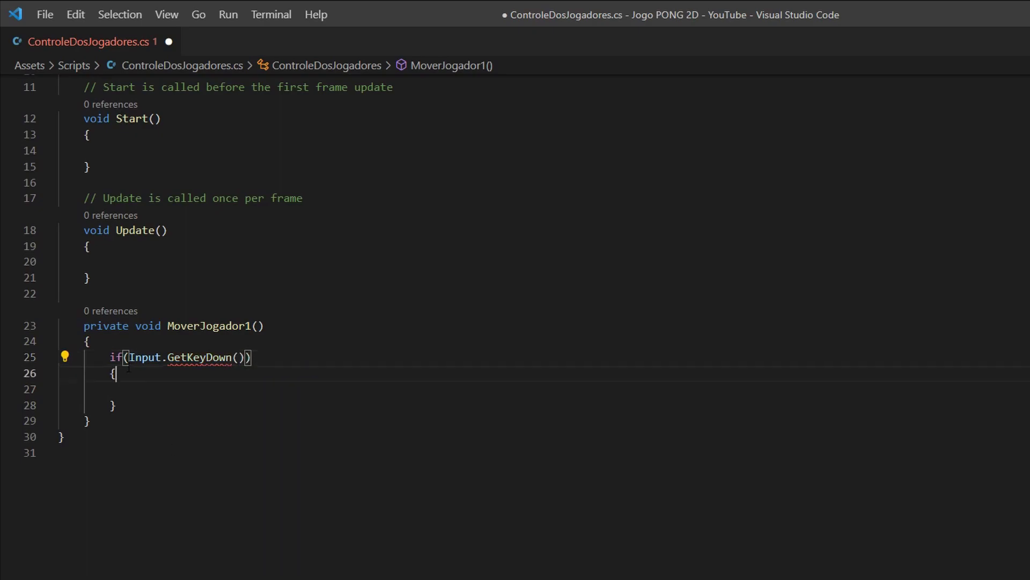
pyautogui.moveTo(116, 358); pyautogui.dragTo(231, 358)
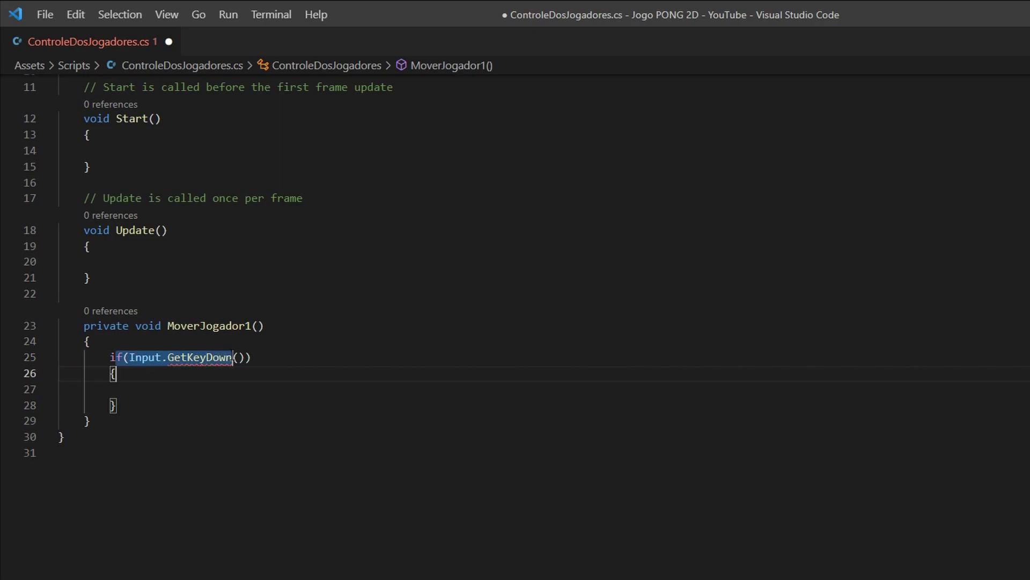
pyautogui.click(239, 357)
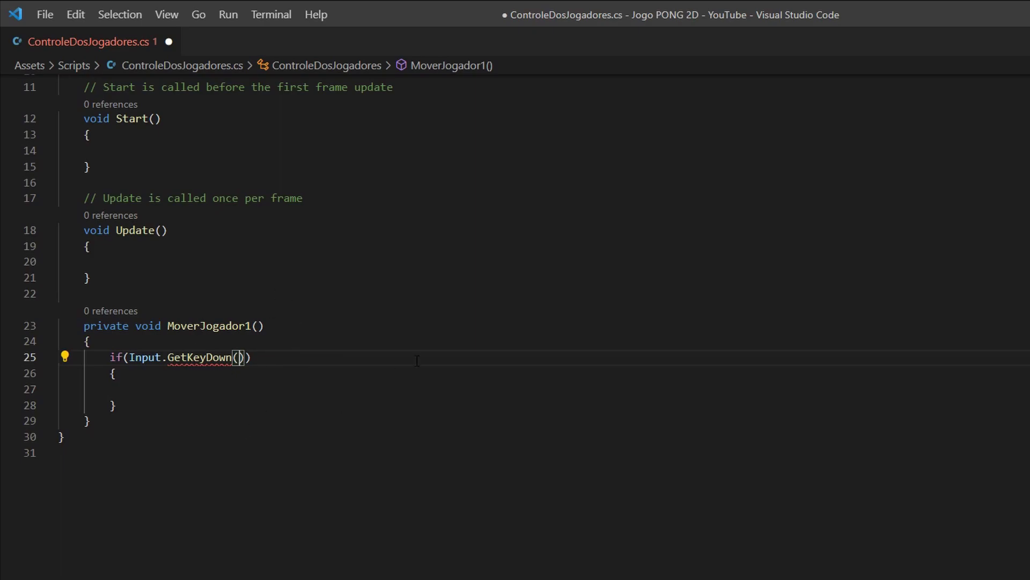
pyautogui.write('K')
pyautogui.write('eyCode')
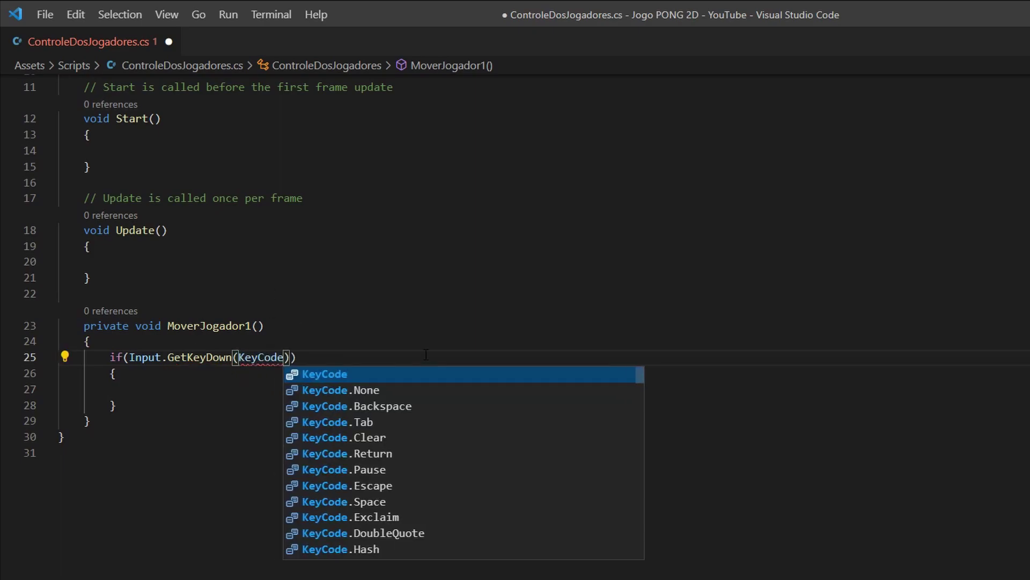
pyautogui.write('.')
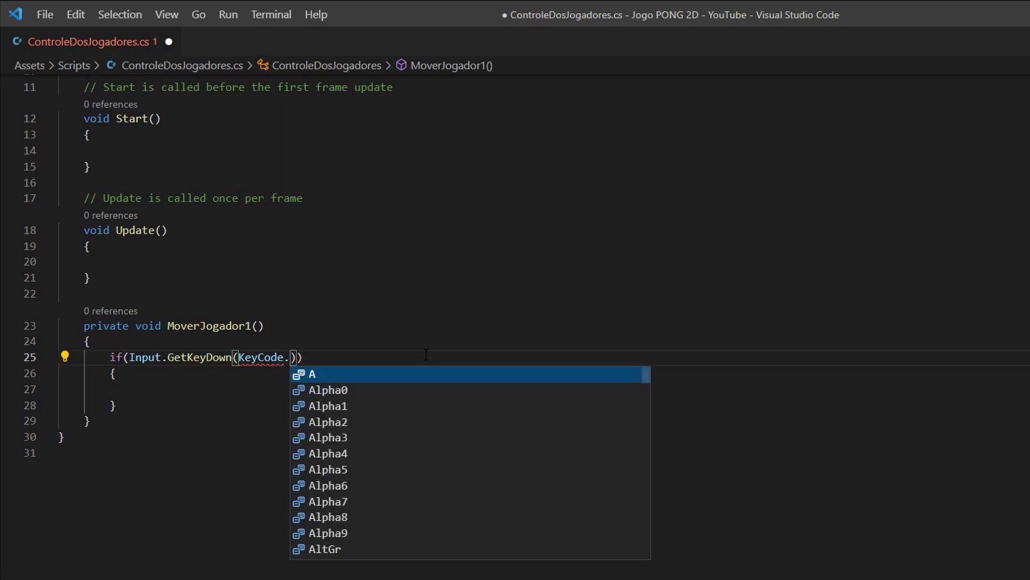
pyautogui.write('W')
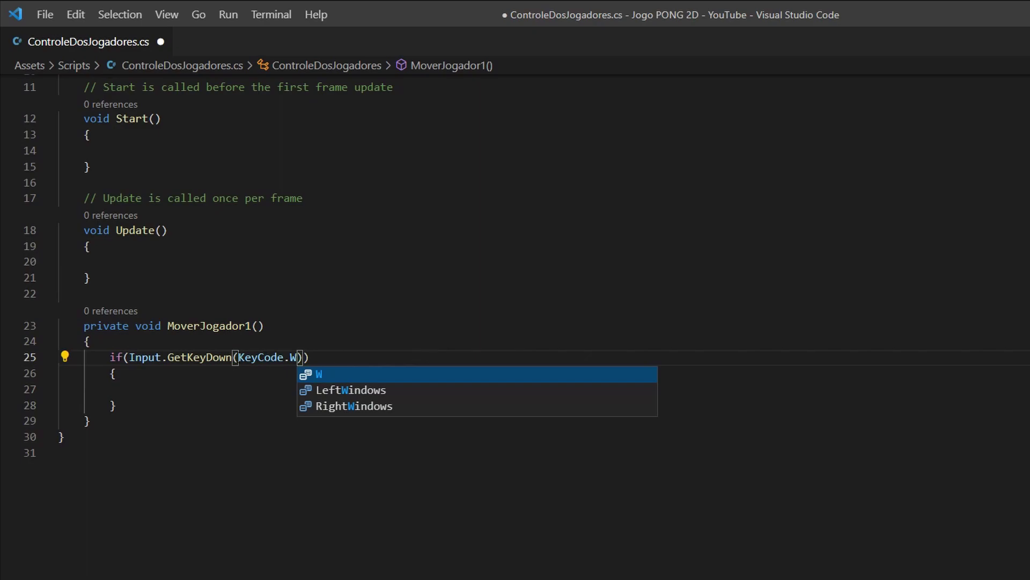
pyautogui.click(241, 356)
pyautogui.moveTo(240, 357); pyautogui.dragTo(302, 357)
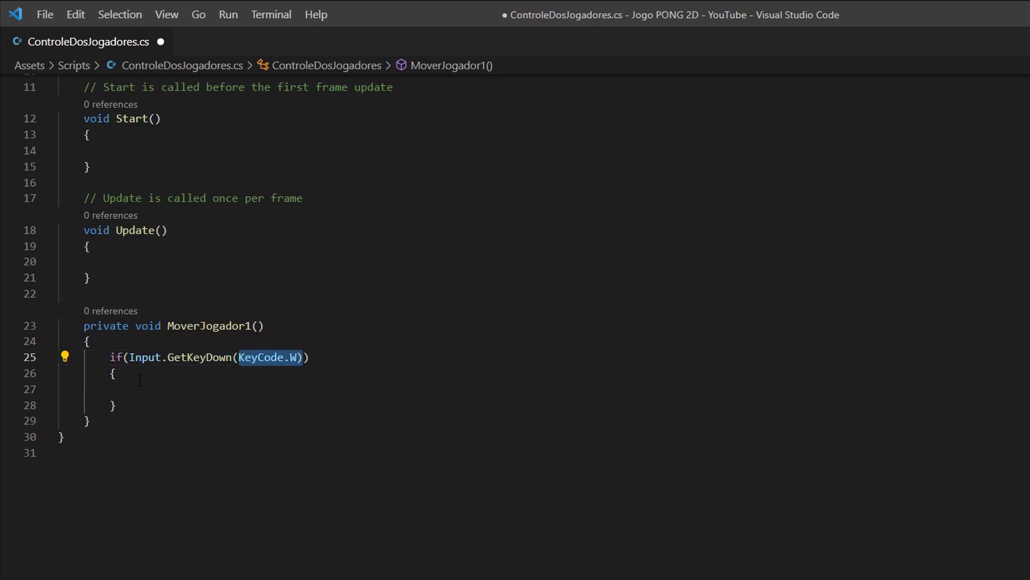
pyautogui.click(114, 374)
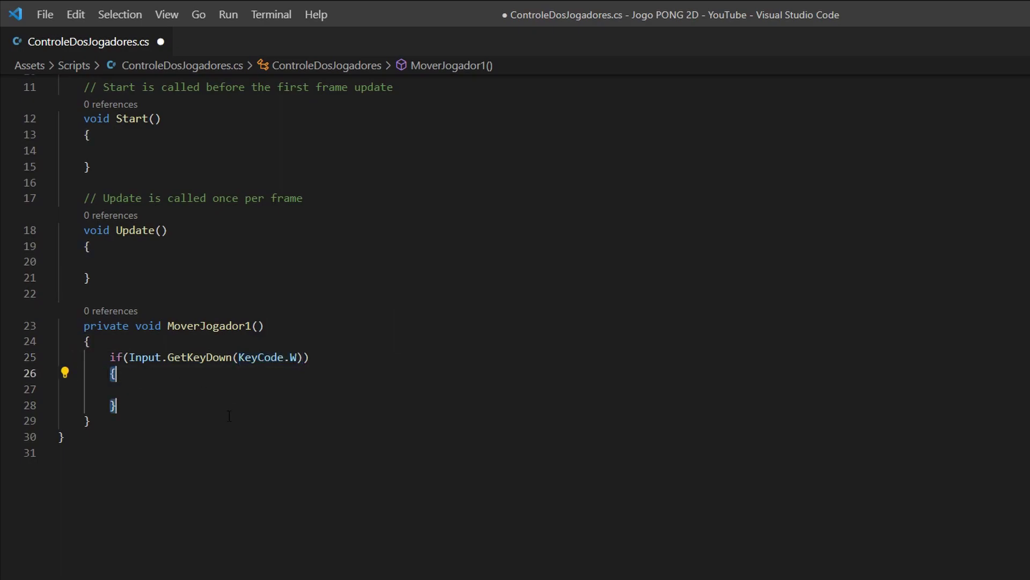
pyautogui.click(174, 387)
# Write transform.Translate( on line 27 using IntelliSense, with no arguments yet
pyautogui.write('trans')
pyautogui.press('Tab')
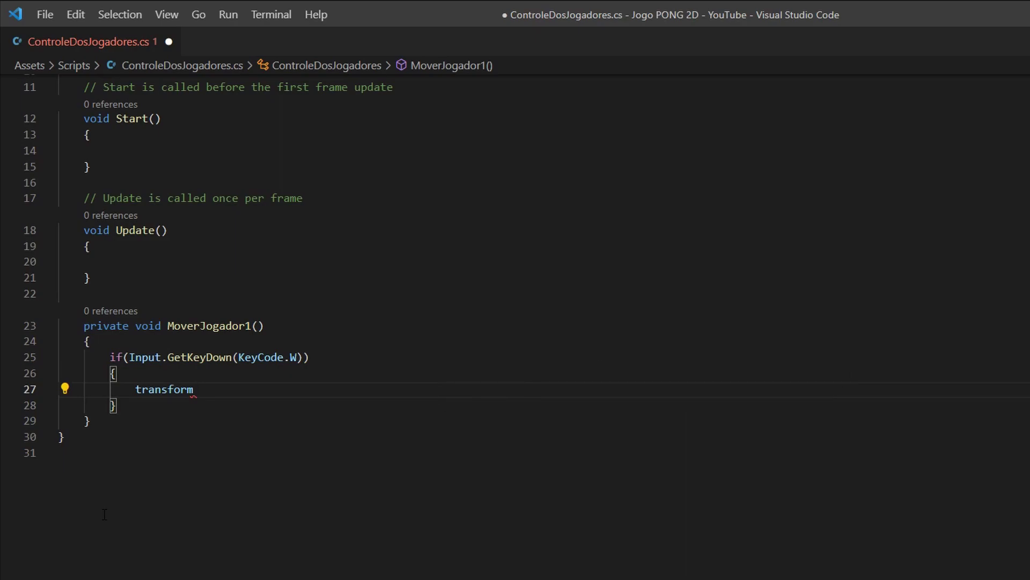
pyautogui.write('.')
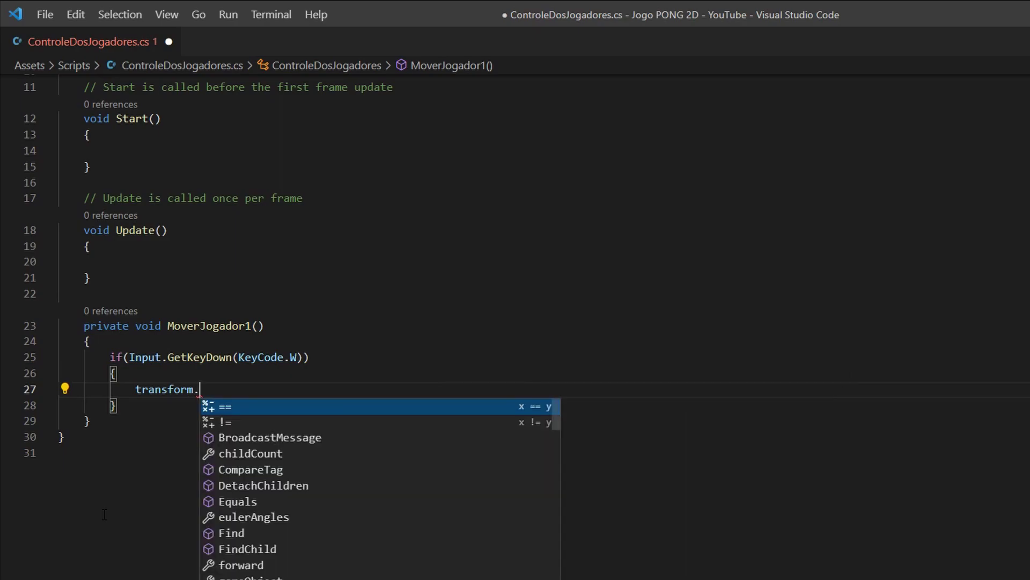
pyautogui.write('Trans')
pyautogui.press('Down')
pyautogui.press('Down')
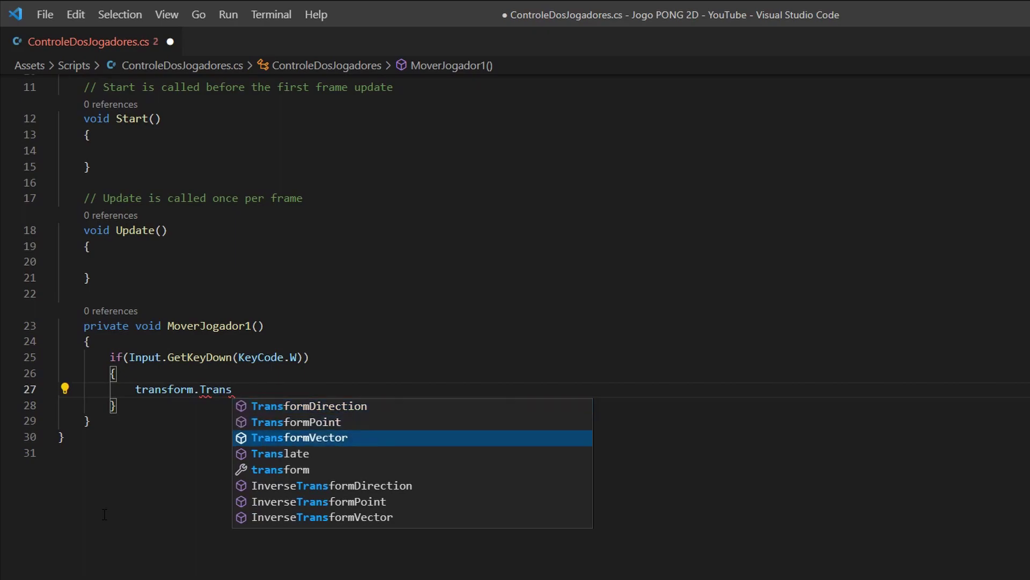
pyautogui.press('Down')
pyautogui.press('Return')
pyautogui.write('(')
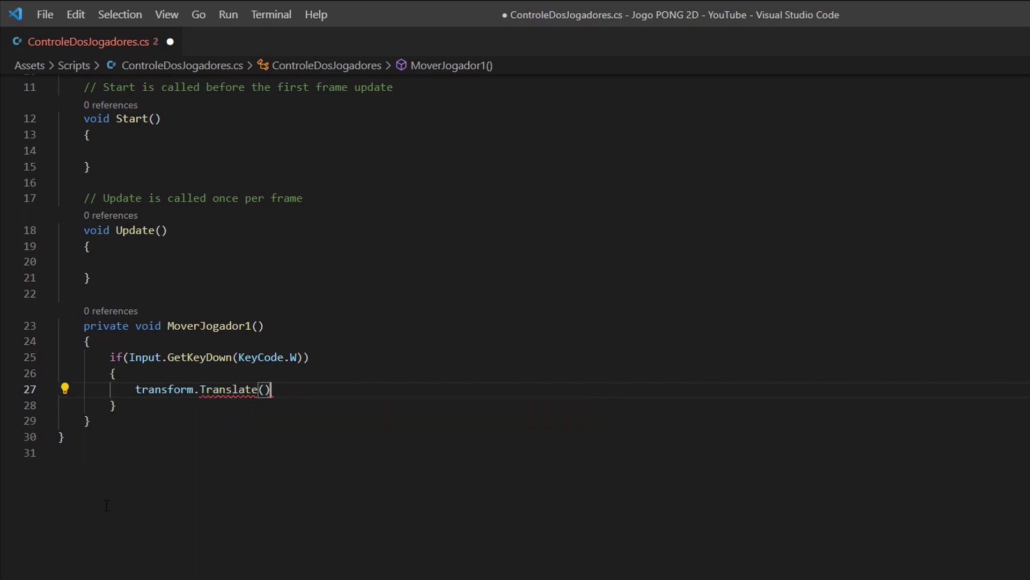
pyautogui.moveTo(228, 389)
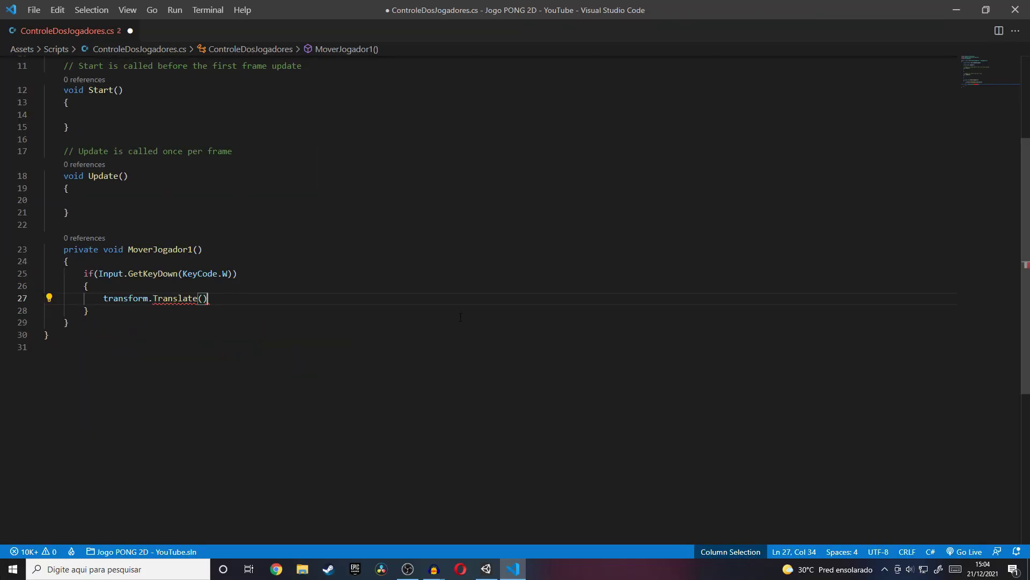
pyautogui.click(498, 560)
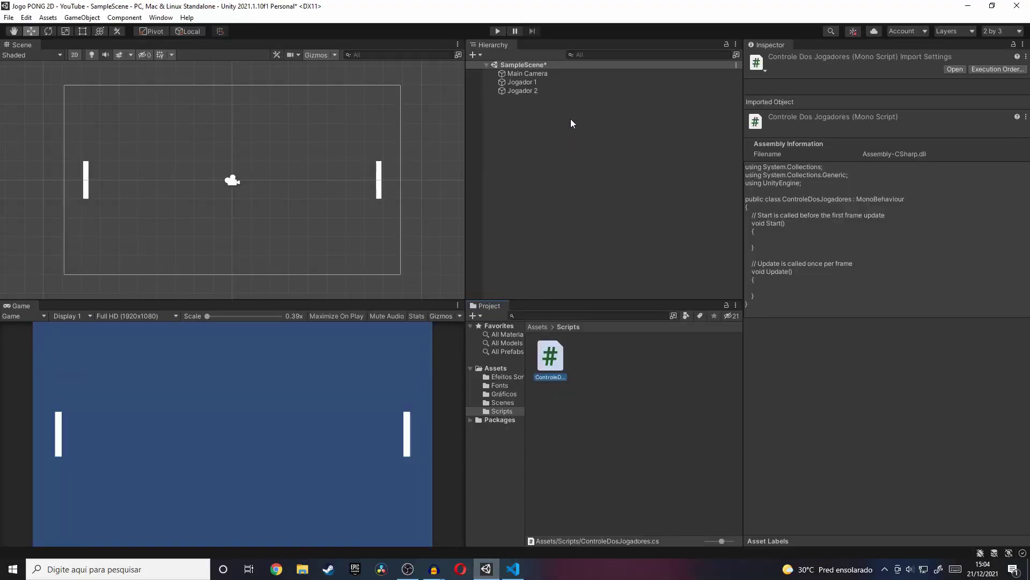
pyautogui.click(555, 82)
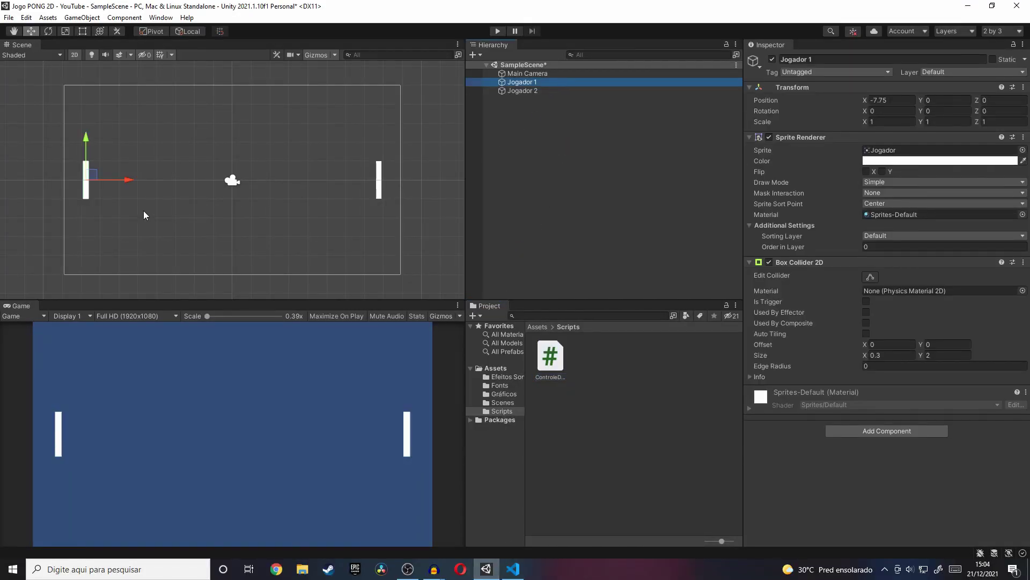
pyautogui.moveTo(85, 143); pyautogui.dragTo(101, 78)
pyautogui.hotkey('ctrl', 'z')
pyautogui.click(514, 570)
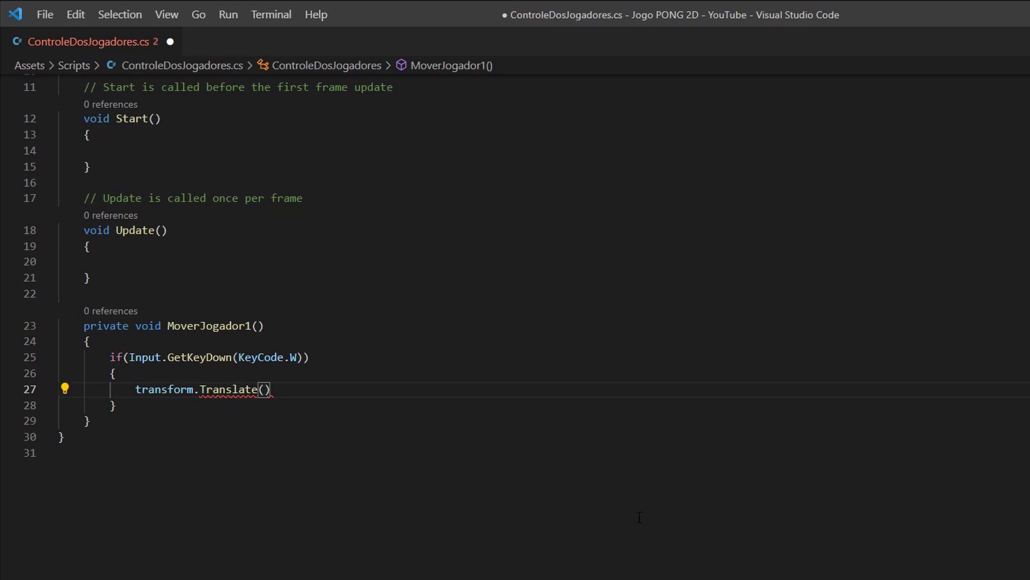
# Pass Vector2.up into the W-key Translate call, then return to the Unity editor
pyautogui.write('Vector2')
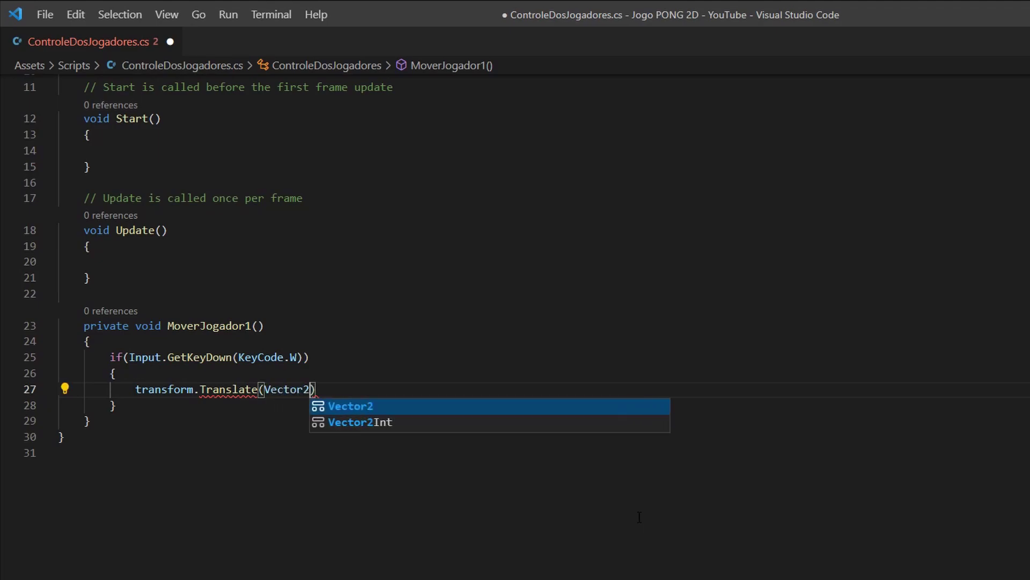
pyautogui.write('.up')
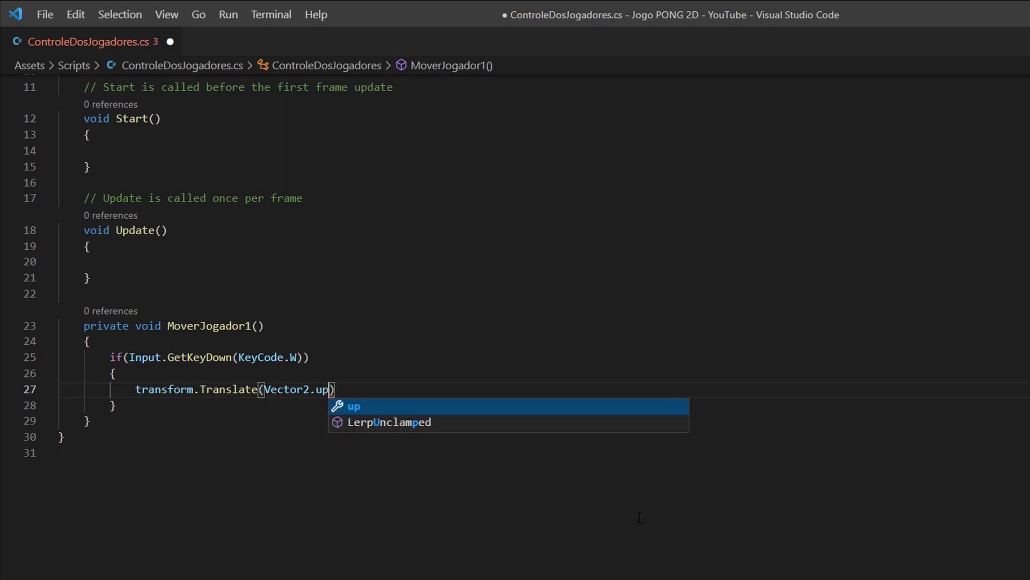
pyautogui.press('Escape')
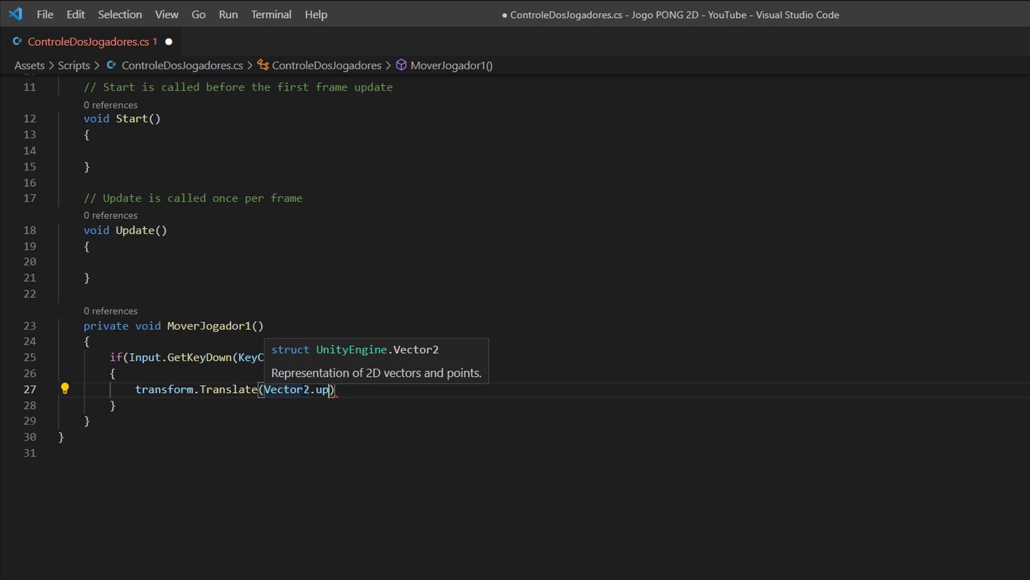
pyautogui.press('F11')
pyautogui.hotkey('alt', 'Tab')
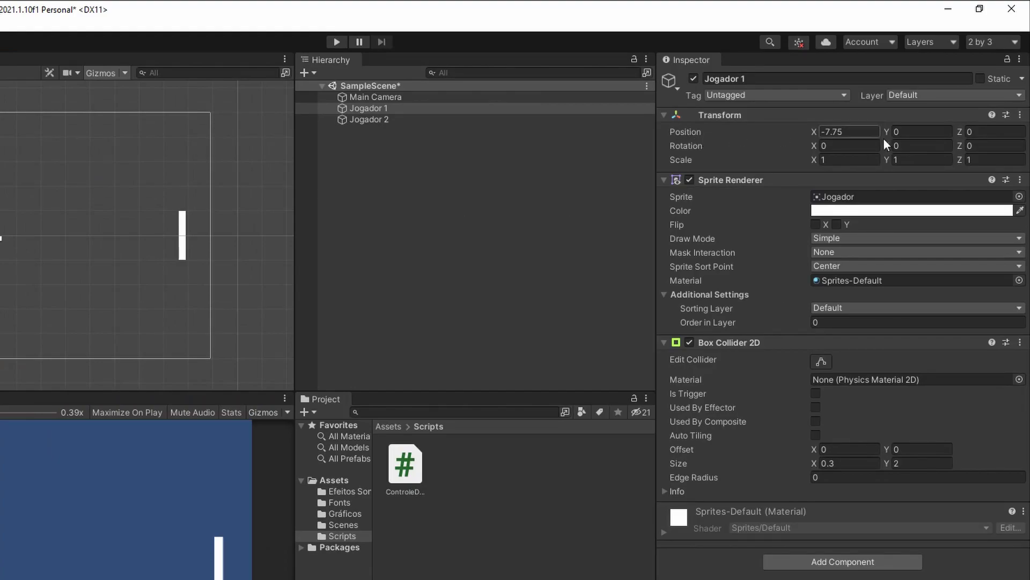
# Inspect Jogador 1's Transform Position X, Y and Z values
pyautogui.click(852, 131)
pyautogui.click(898, 130)
pyautogui.click(1000, 131)
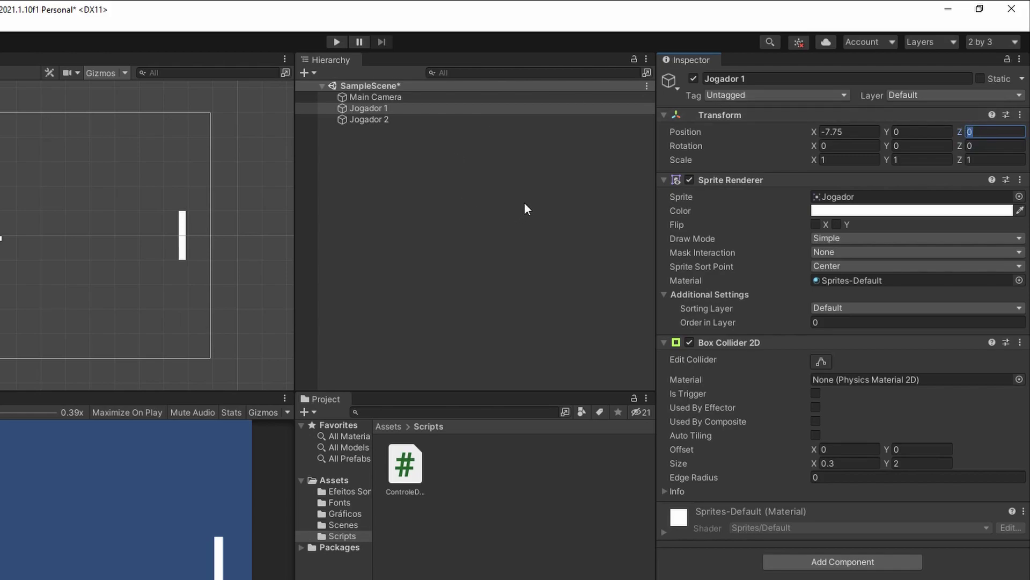
pyautogui.click(859, 132)
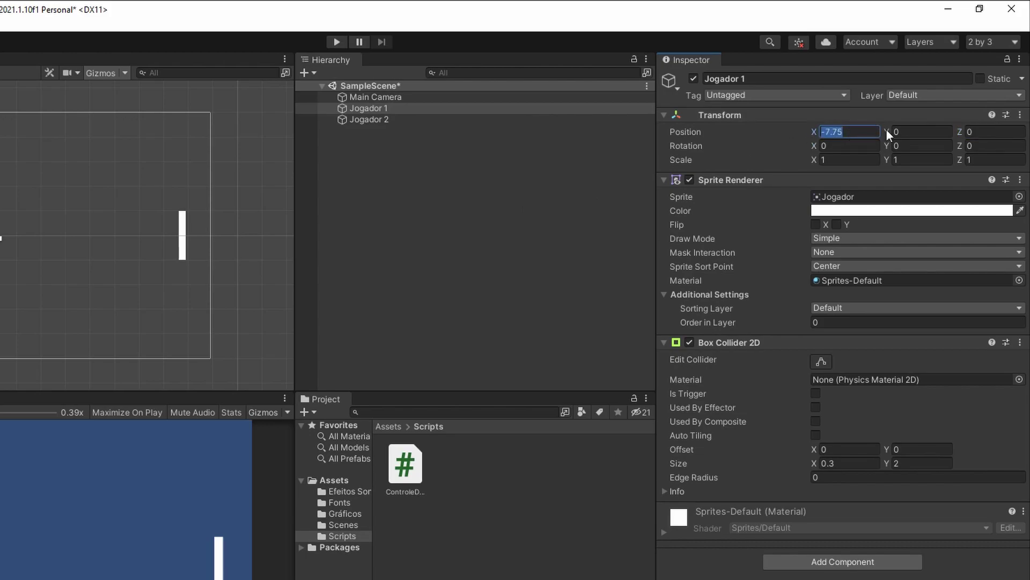
pyautogui.click(910, 131)
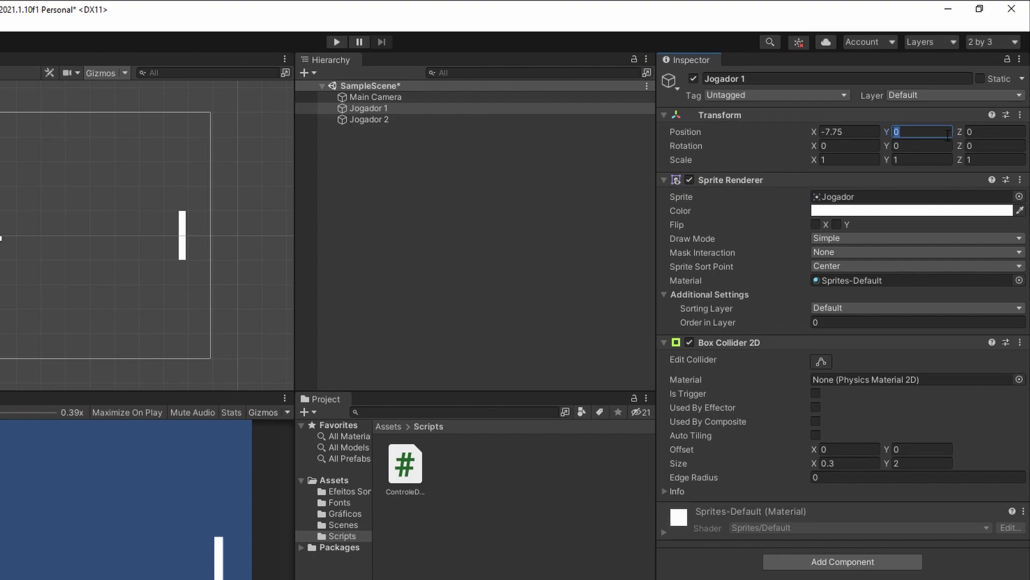
pyautogui.click(938, 133)
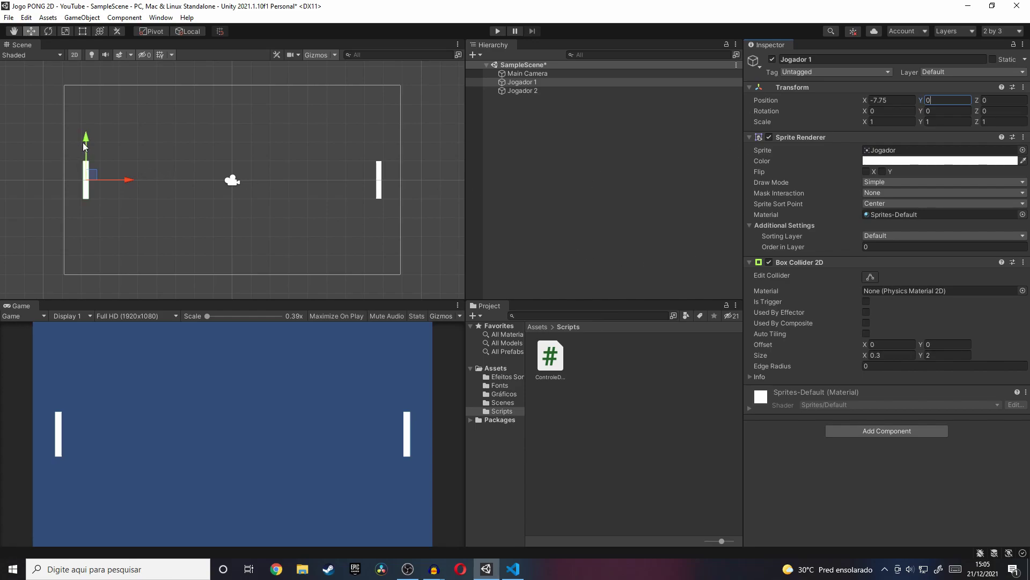
# Drag the Jogador 1 paddle upward, undo it back to Y 0, and return to VS Code
pyautogui.moveTo(86, 147); pyautogui.dragTo(123, 4)
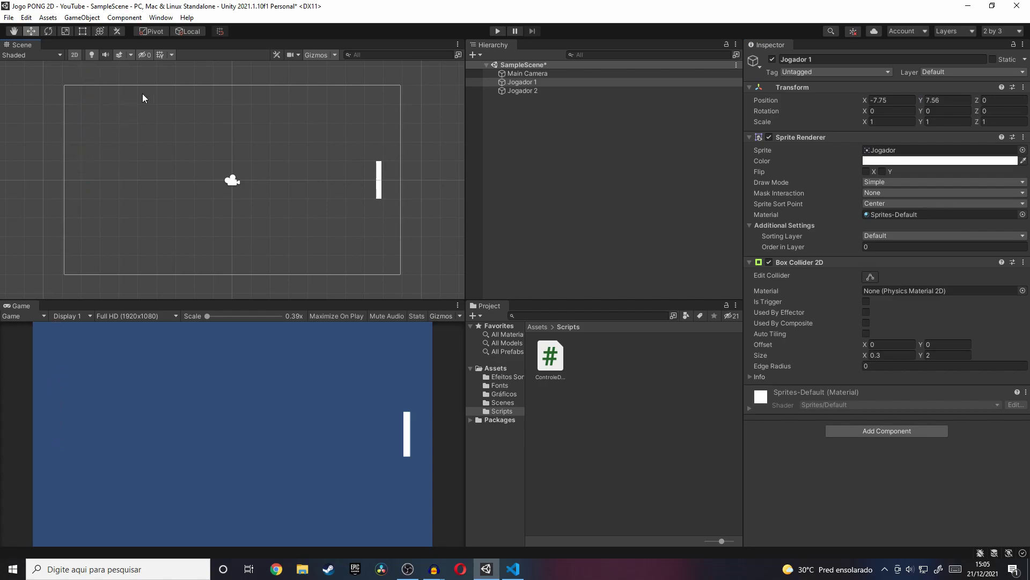
pyautogui.hotkey('ctrl', 'z')
pyautogui.click(520, 568)
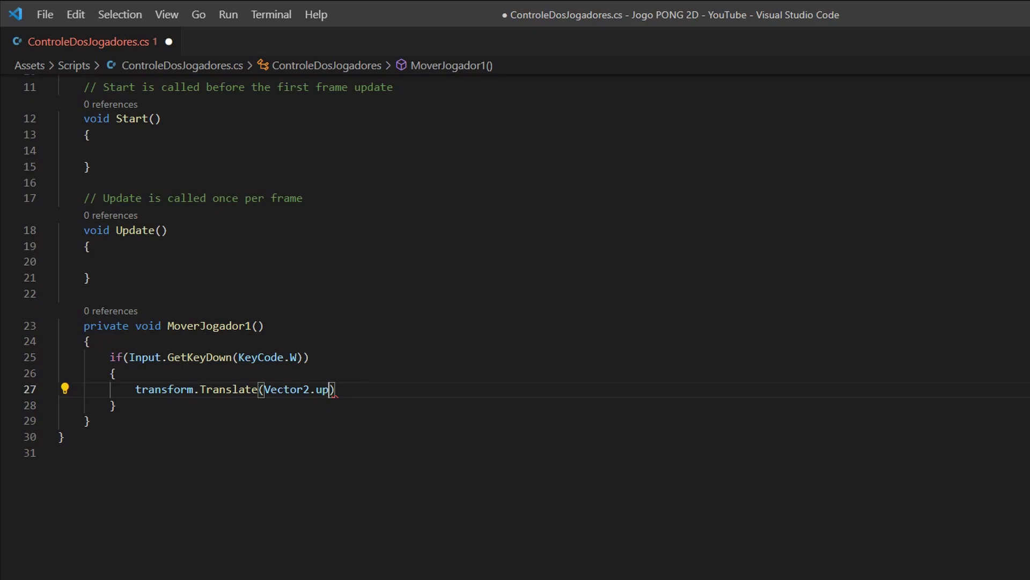
# Multiply Vector2.up by velocidadeDoJogador in the W-key Translate call
pyautogui.scroll(2, 515, 268)
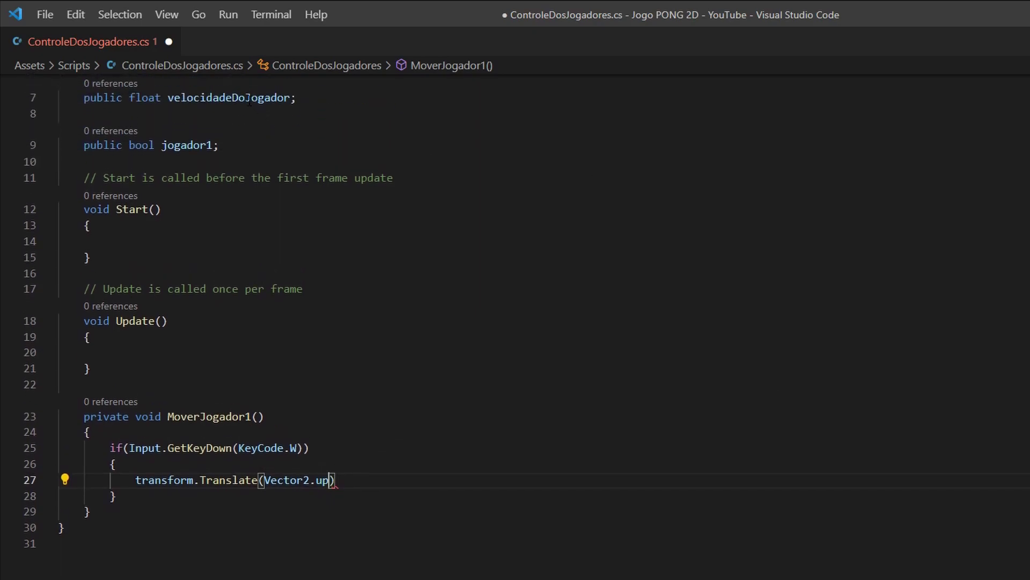
pyautogui.doubleClick(249, 99)
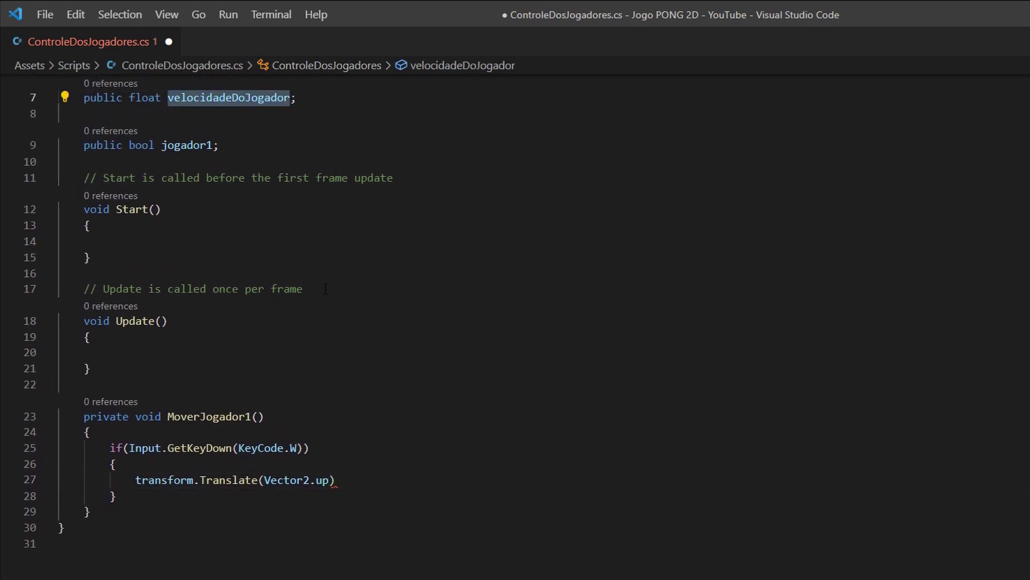
pyautogui.click(328, 480)
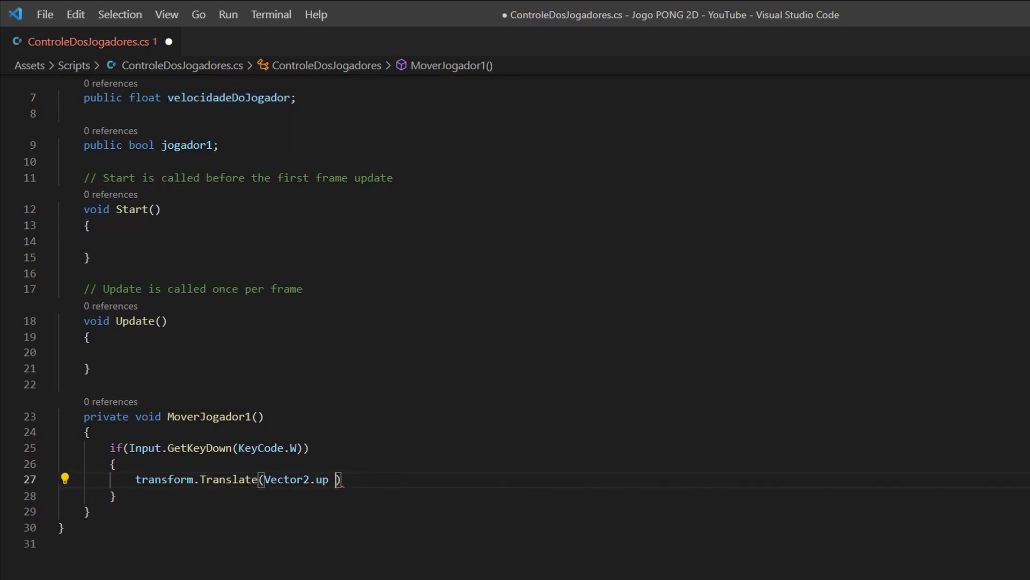
pyautogui.write('*')
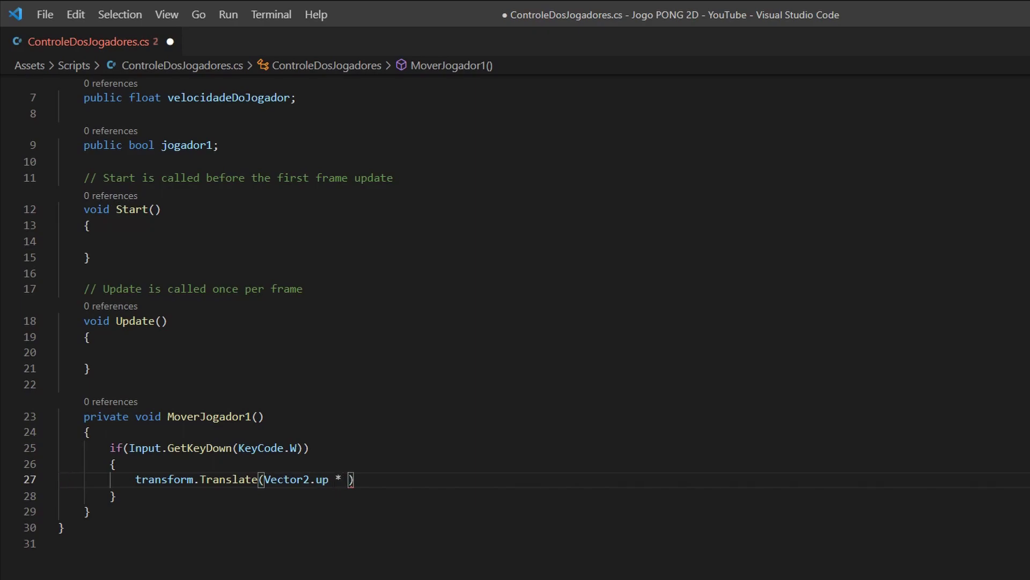
pyautogui.write(' velo')
pyautogui.press('Tab')
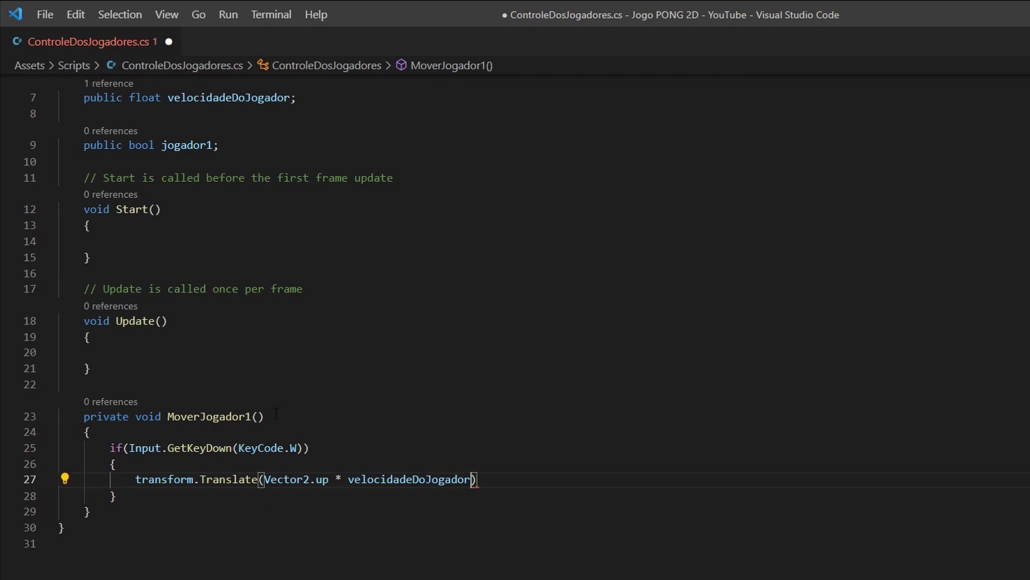
pyautogui.moveTo(264, 416); pyautogui.dragTo(168, 417)
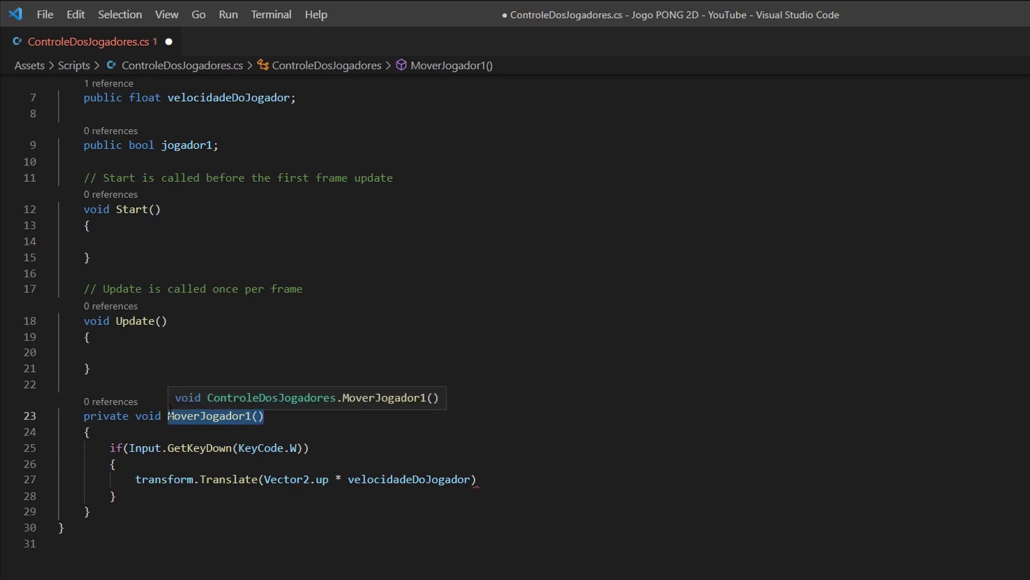
pyautogui.click(154, 321)
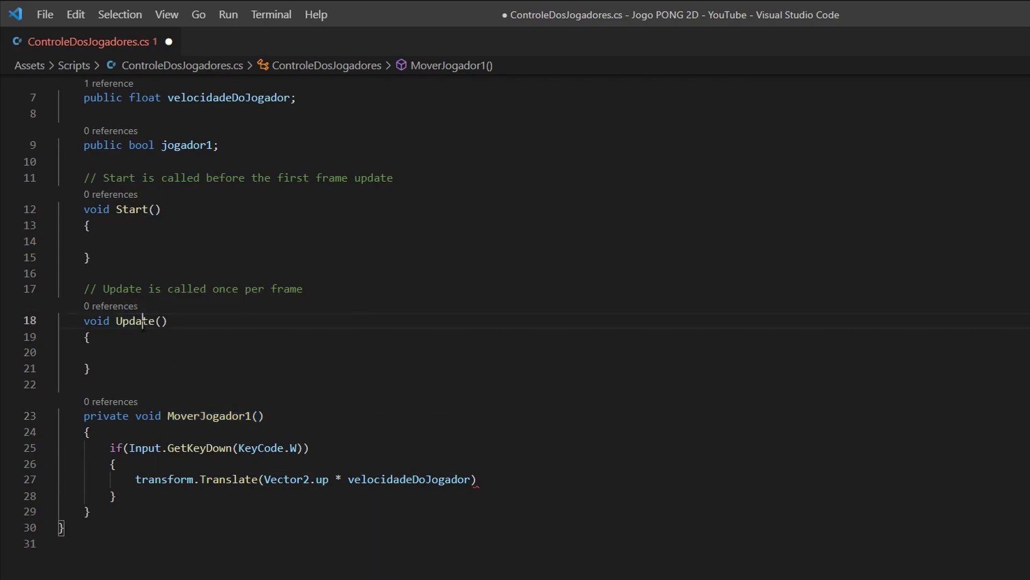
pyautogui.click(228, 346)
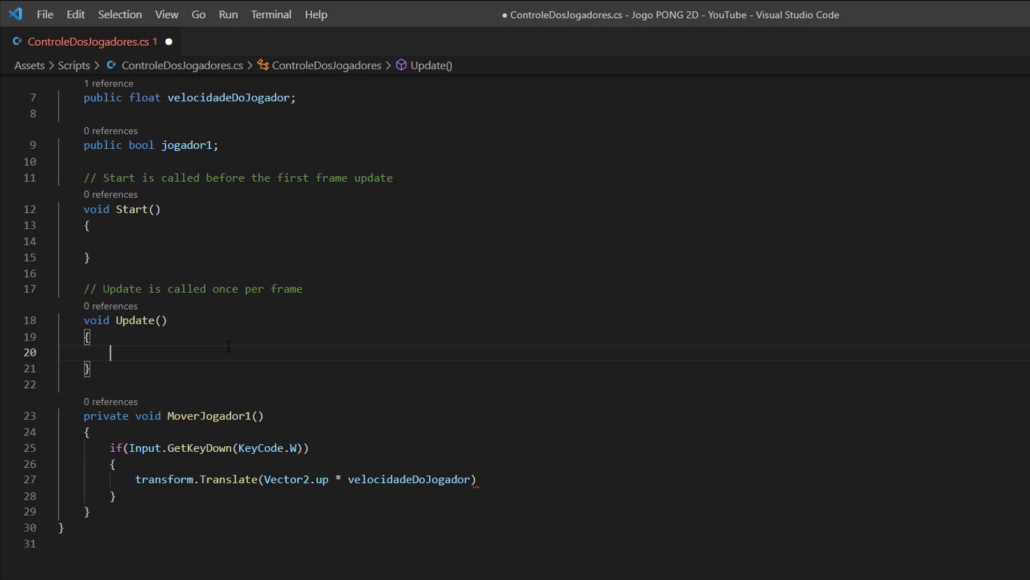
pyautogui.doubleClick(128, 320)
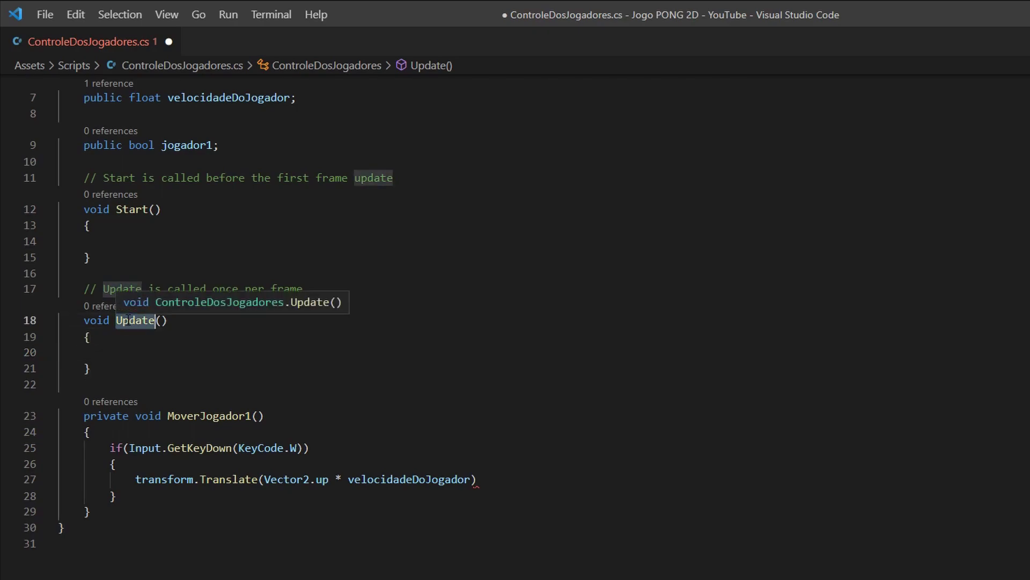
pyautogui.click(183, 320)
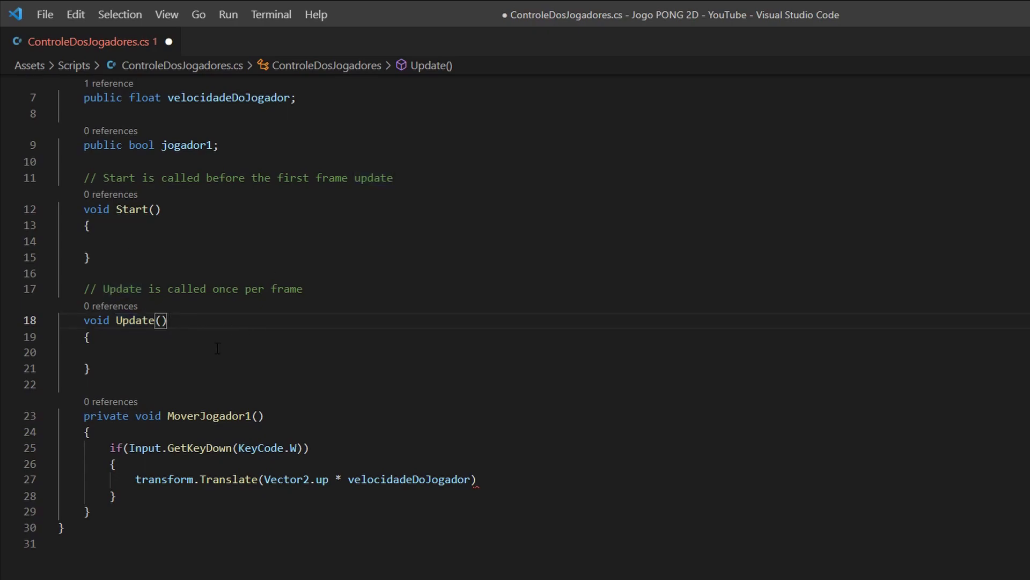
pyautogui.doubleClick(140, 319)
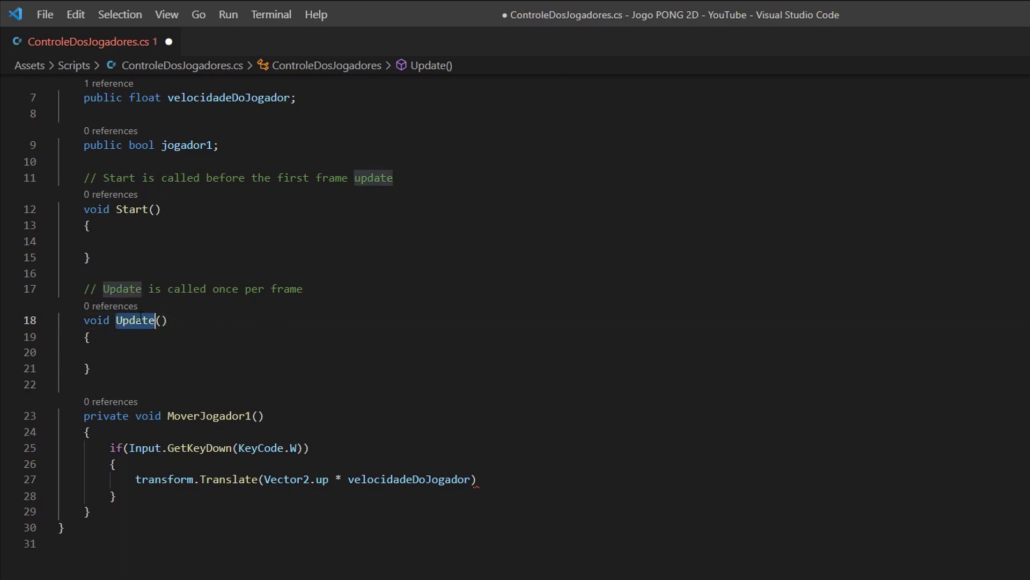
pyautogui.click(209, 319)
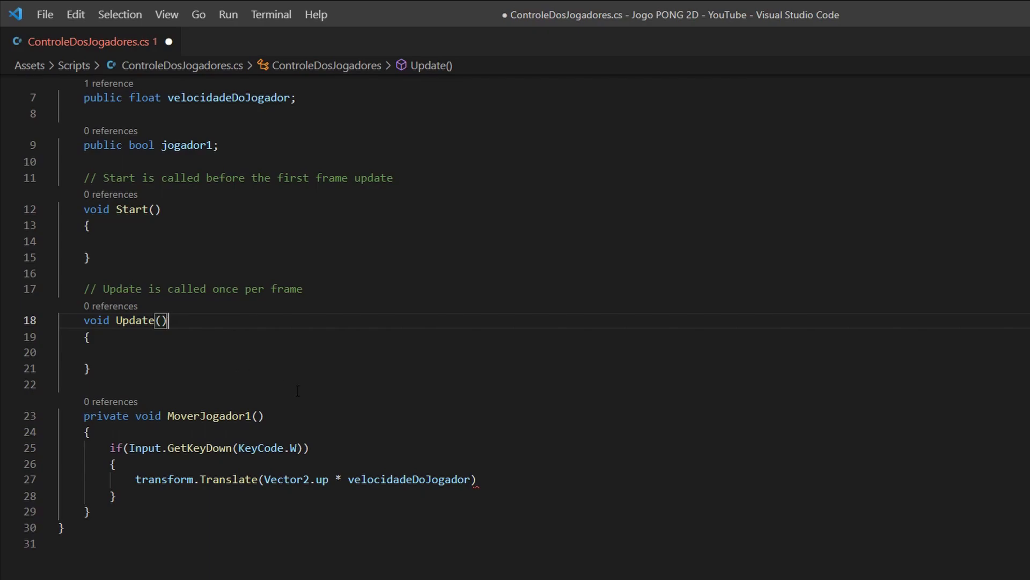
pyautogui.click(348, 479)
pyautogui.moveTo(348, 478); pyautogui.dragTo(470, 479)
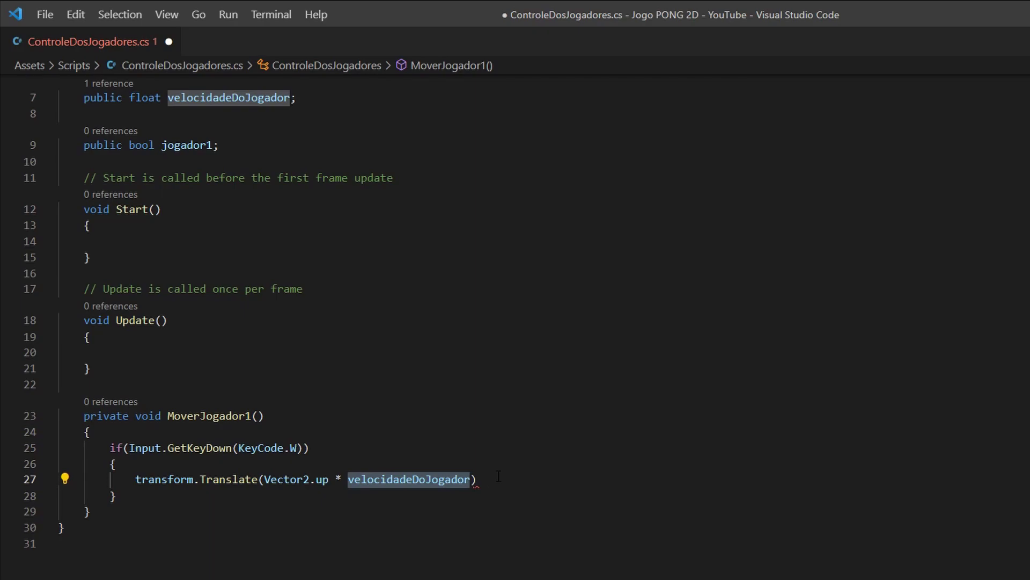
# Append * Time.deltaTime and a closing semicolon to line 27's Translate call
pyautogui.click(498, 476)
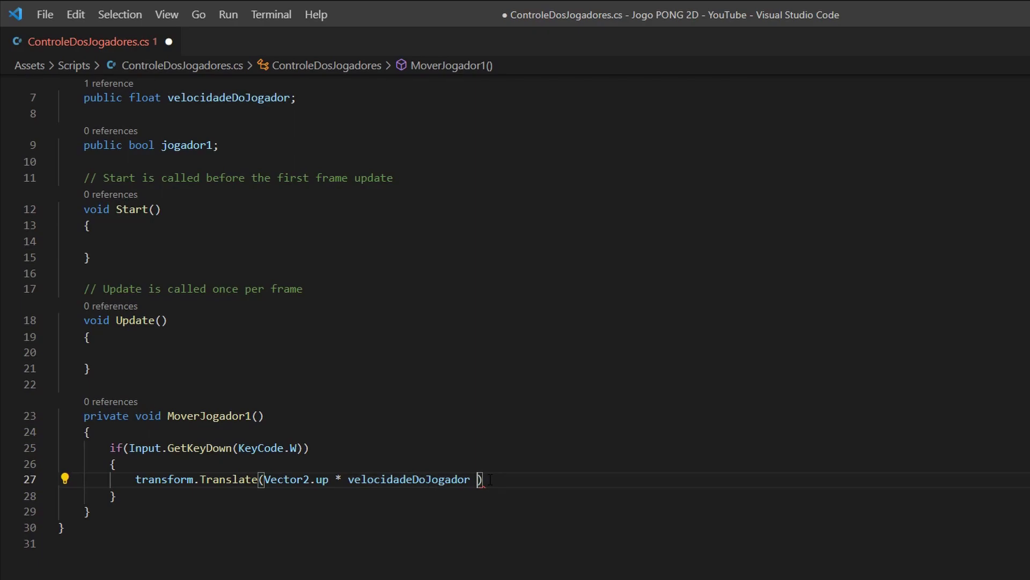
pyautogui.write('* ')
pyautogui.write('Time.')
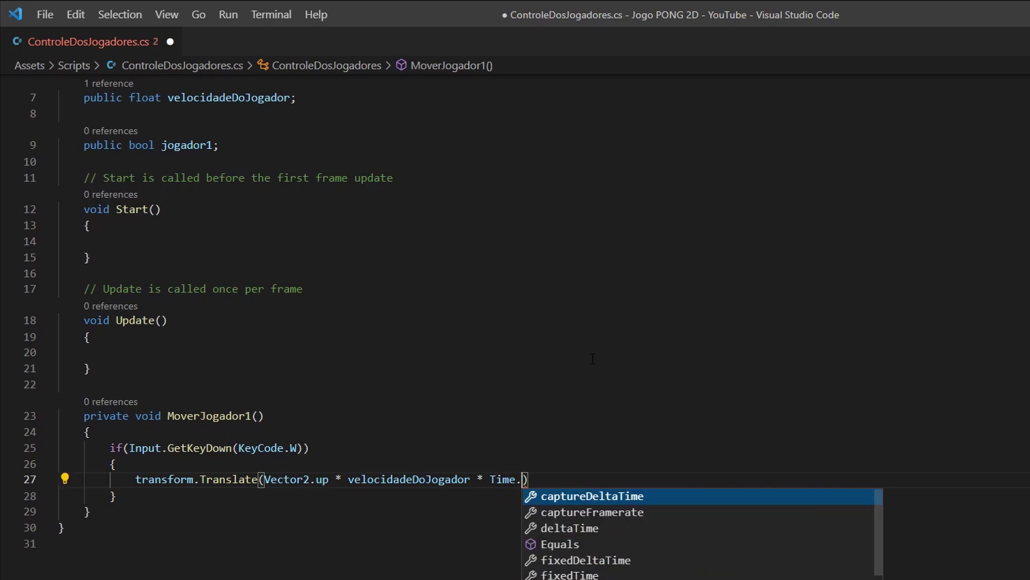
pyautogui.write('deltaT')
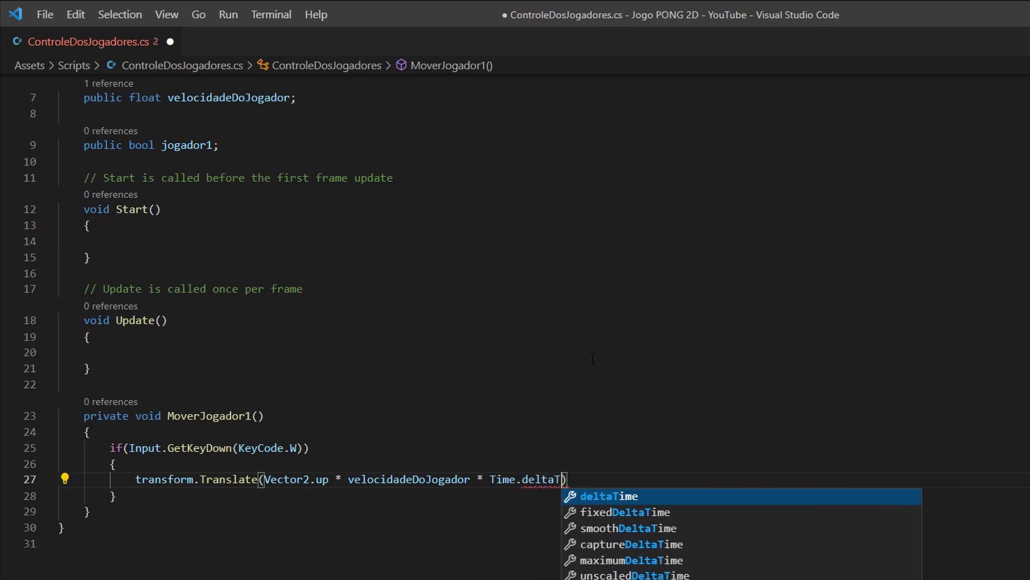
pyautogui.write('ime')
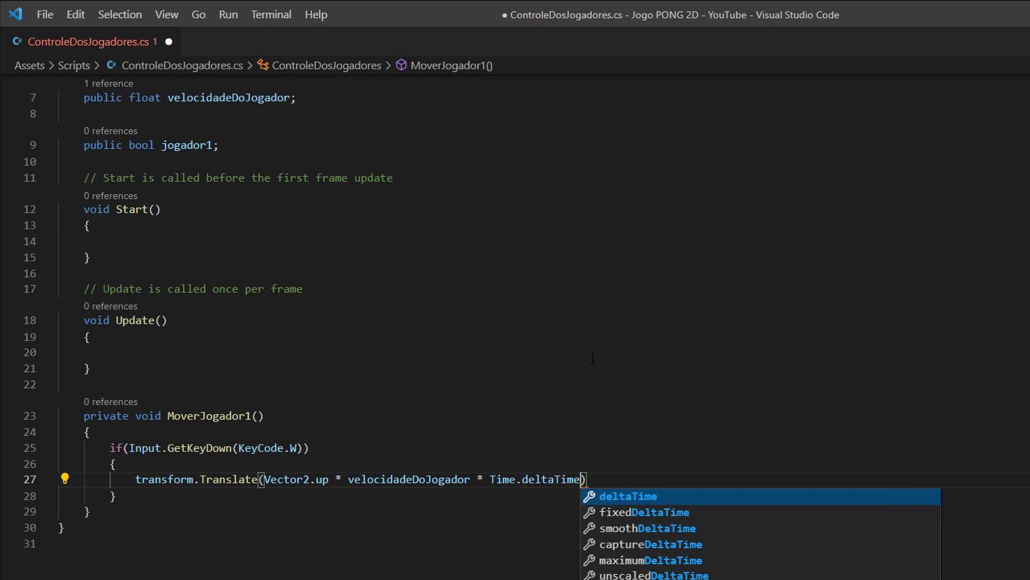
pyautogui.press('Escape')
pyautogui.write(';')
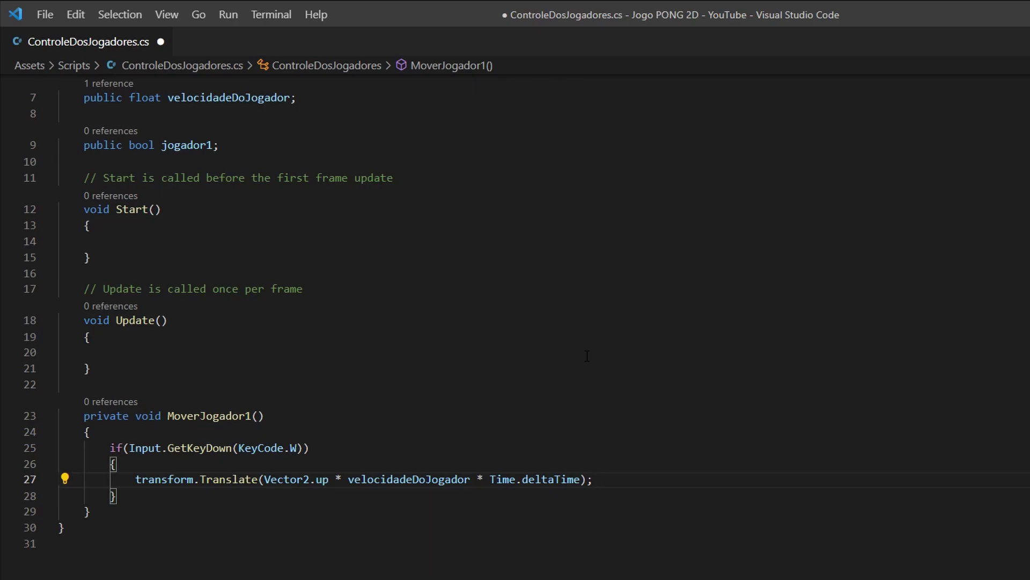
pyautogui.click(452, 479)
pyautogui.click(518, 479)
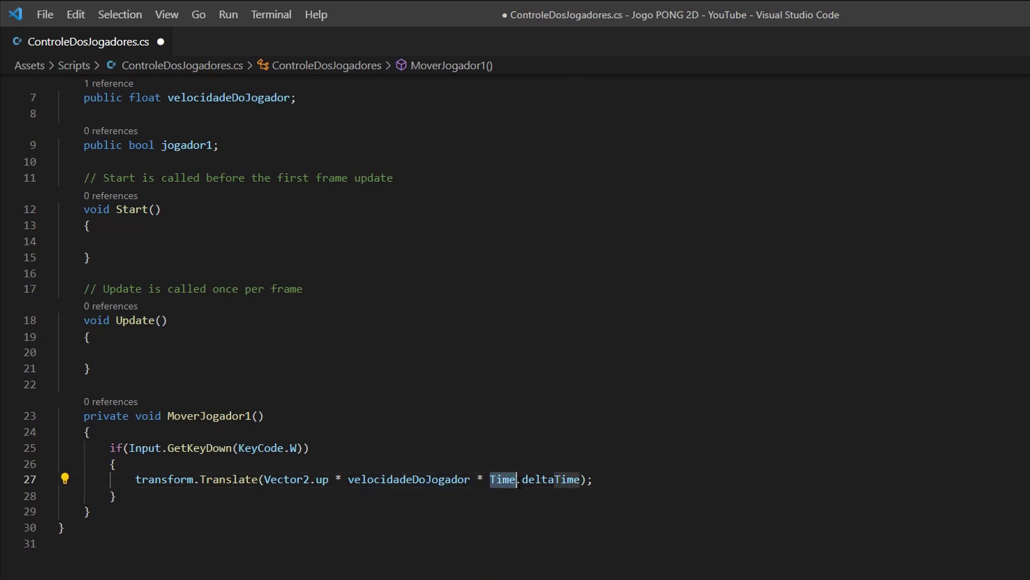
pyautogui.moveTo(517, 479); pyautogui.dragTo(580, 480)
pyautogui.click(616, 479)
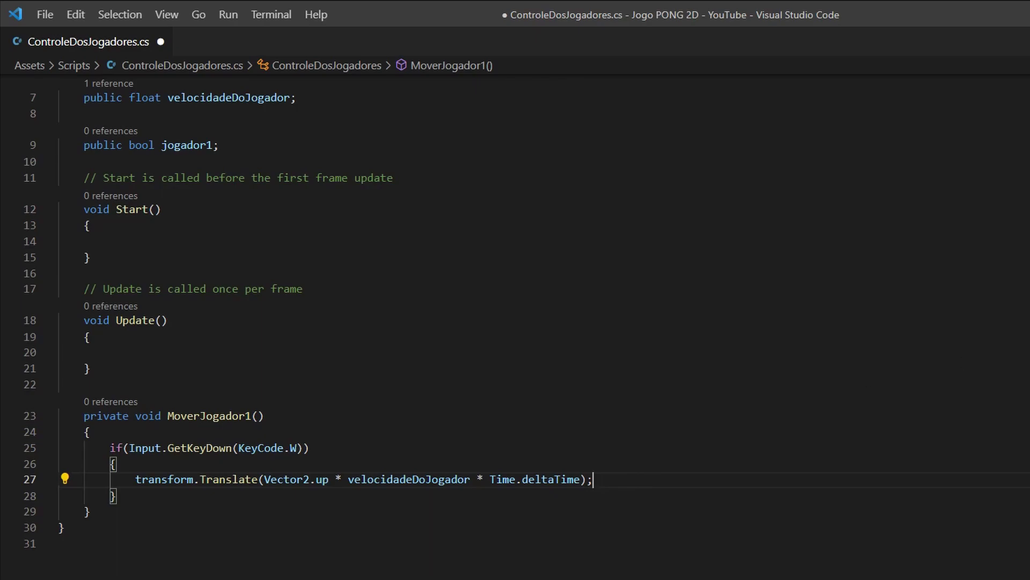
pyautogui.scroll(-1, 515, 308)
pyautogui.scroll(-2, 515, 309)
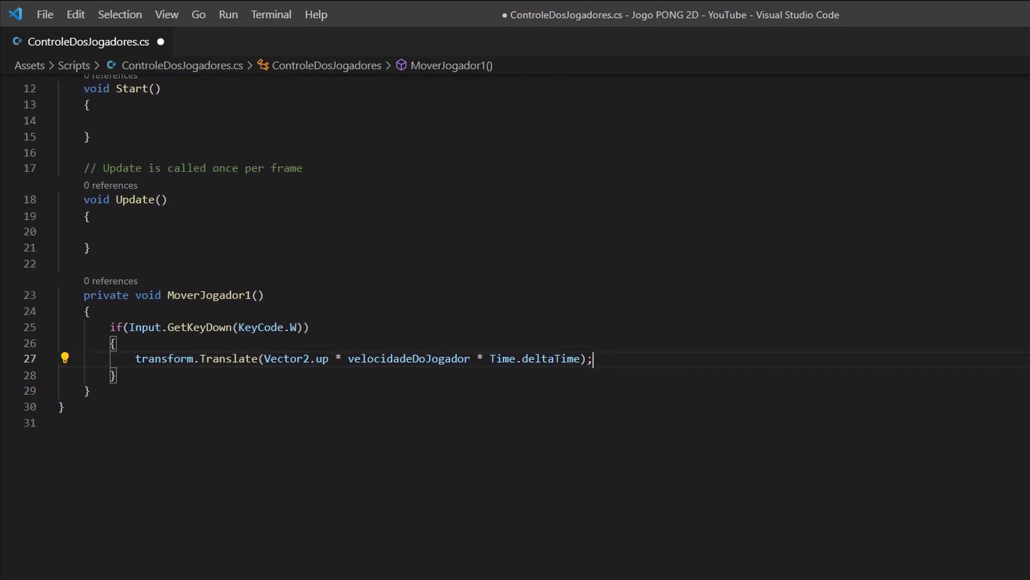
pyautogui.scroll(-1, 515, 308)
pyautogui.scroll(-1, 516, 308)
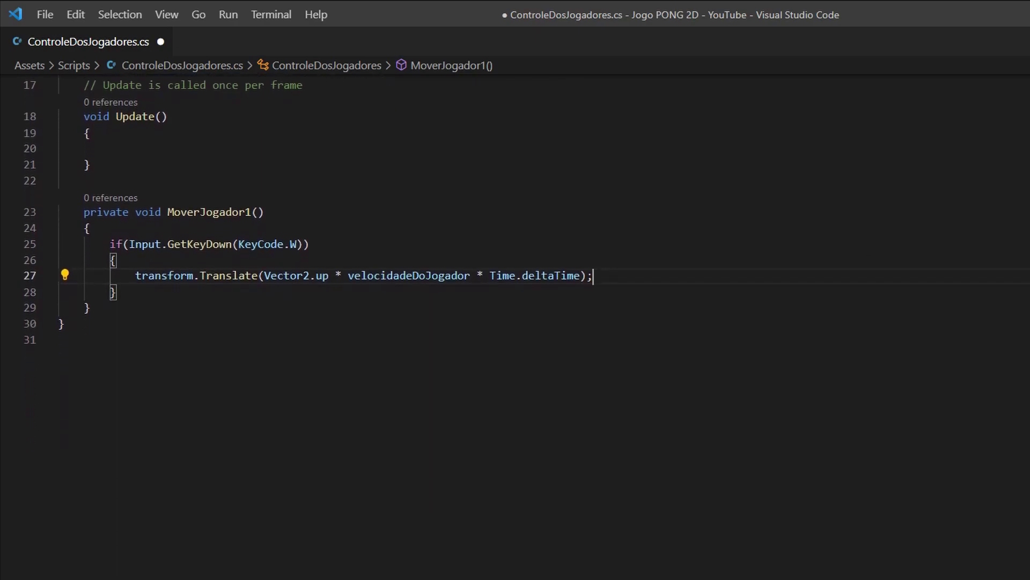
pyautogui.click(322, 276)
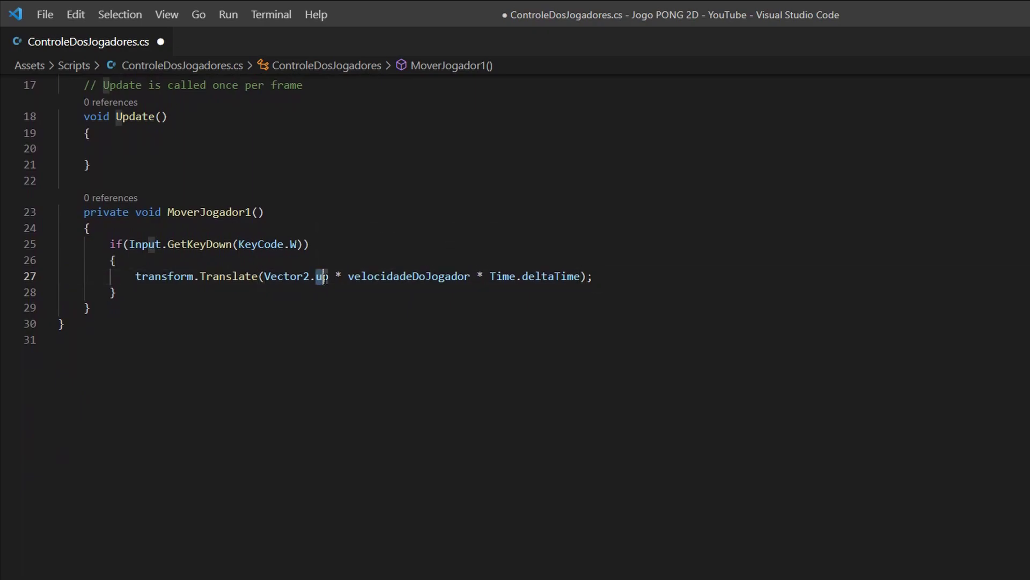
pyautogui.click(621, 277)
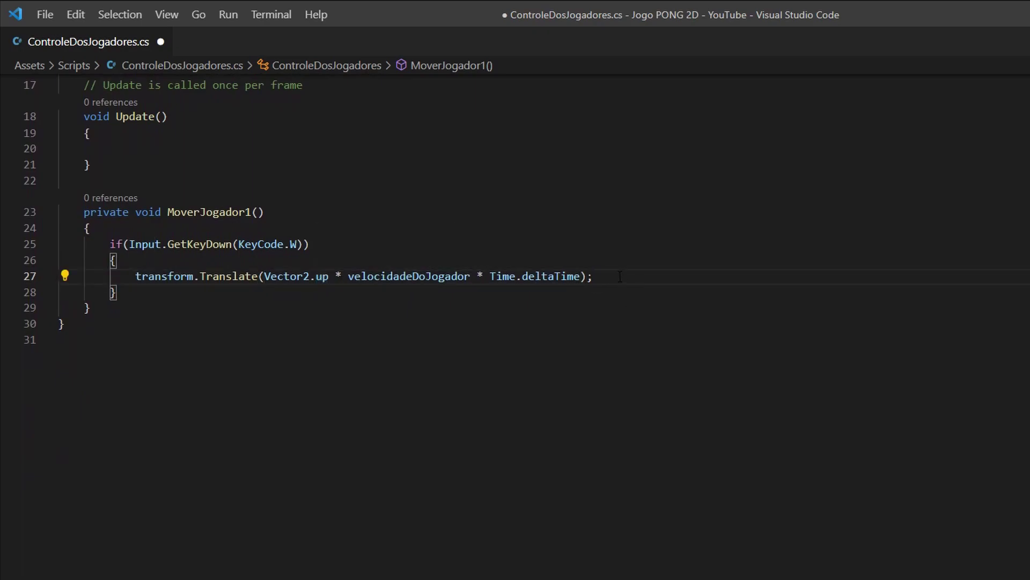
pyautogui.moveTo(129, 244); pyautogui.dragTo(306, 244)
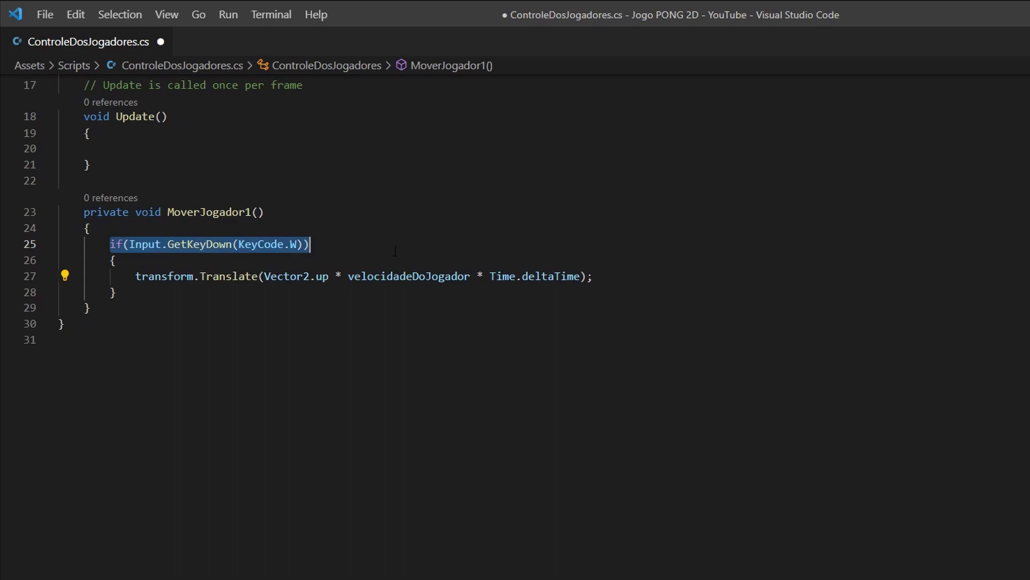
pyautogui.press('Left')
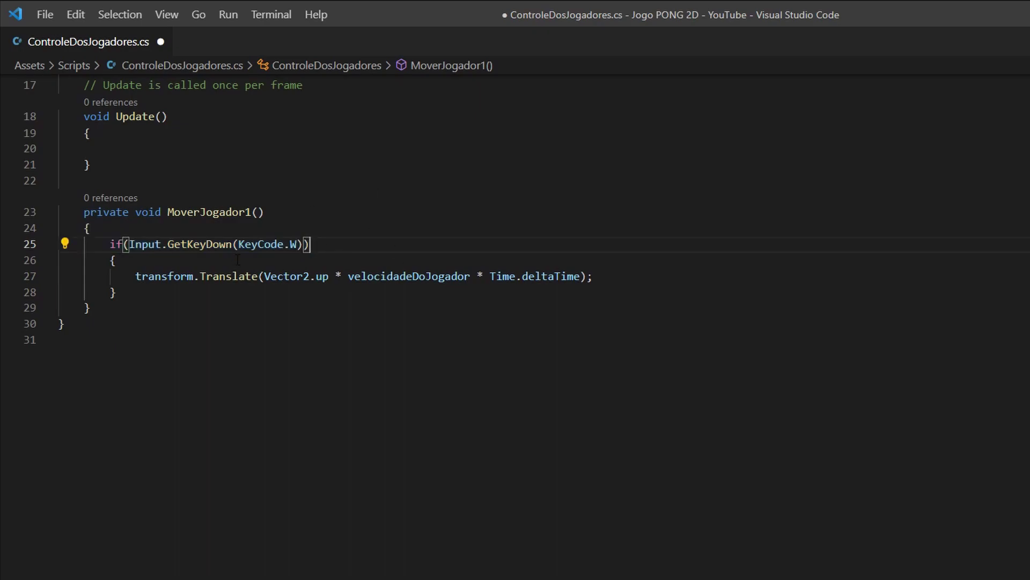
pyautogui.doubleClick(293, 245)
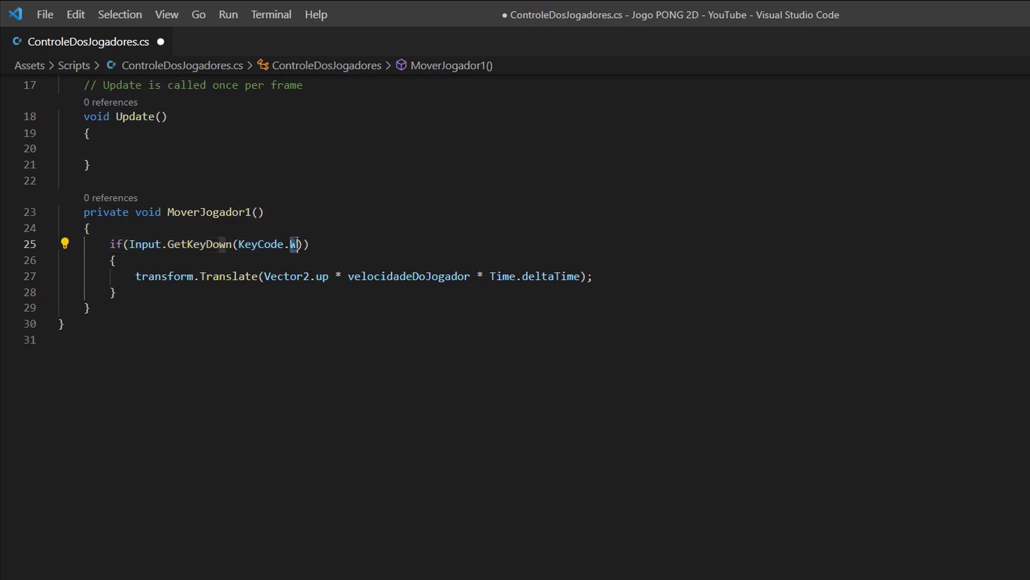
pyautogui.click(338, 241)
pyautogui.moveTo(105, 244); pyautogui.dragTo(310, 245)
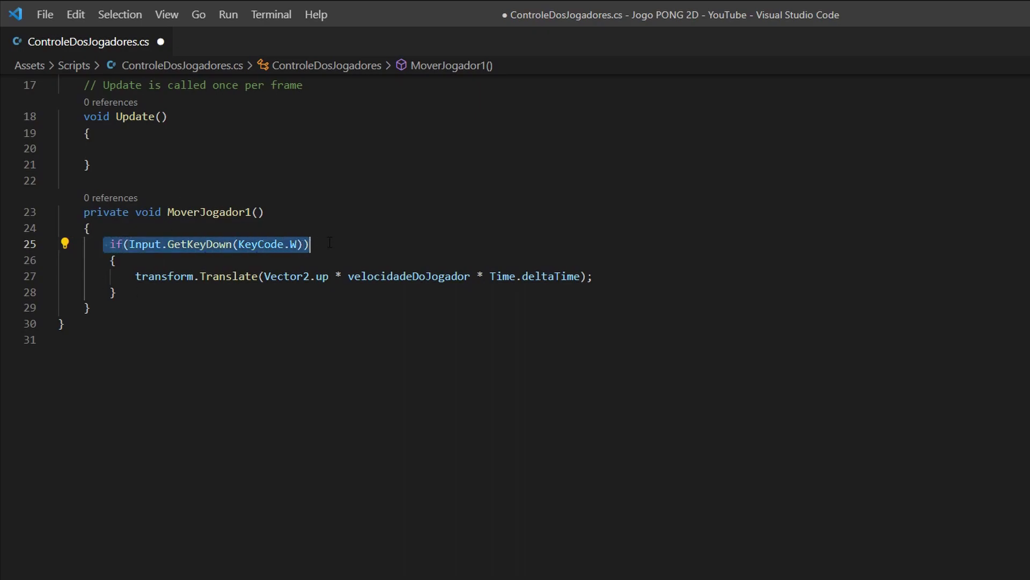
pyautogui.click(98, 306)
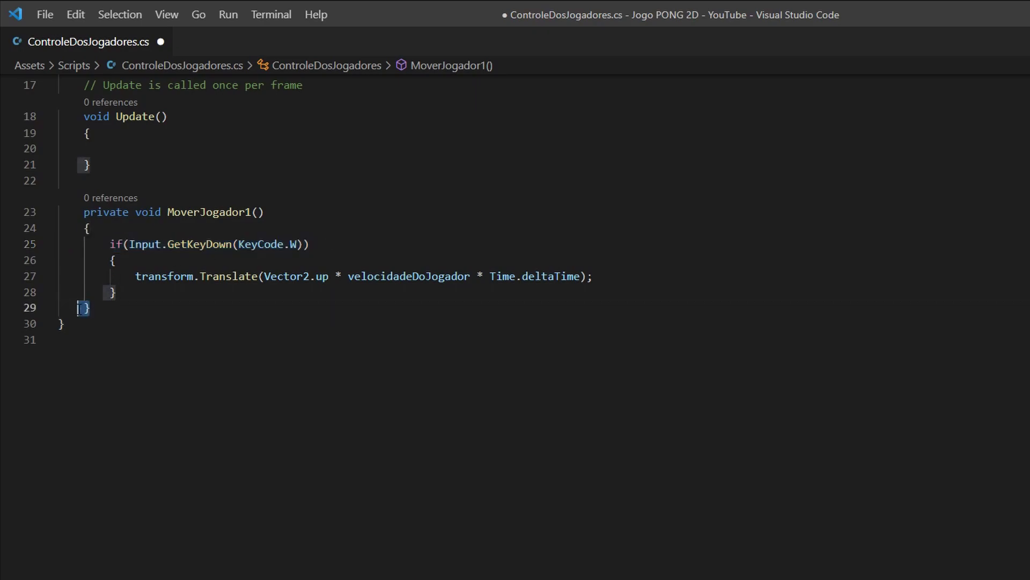
# Add a new empty if block with braces below the W-key block
pyautogui.click(157, 289)
pyautogui.press('Return')
pyautogui.press('Return')
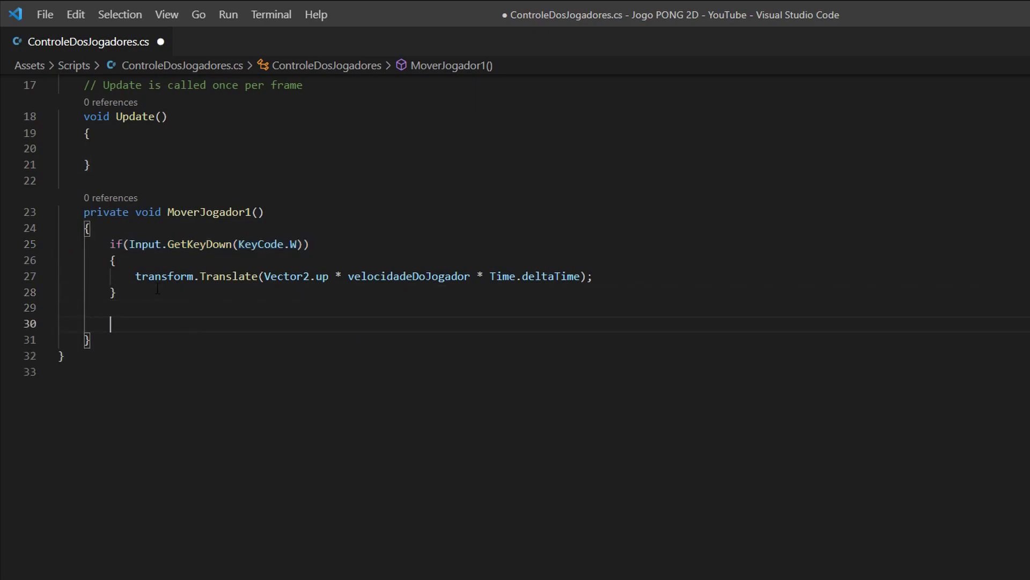
pyautogui.write('if()')
pyautogui.press('Return')
pyautogui.write('{')
pyautogui.press('Return')
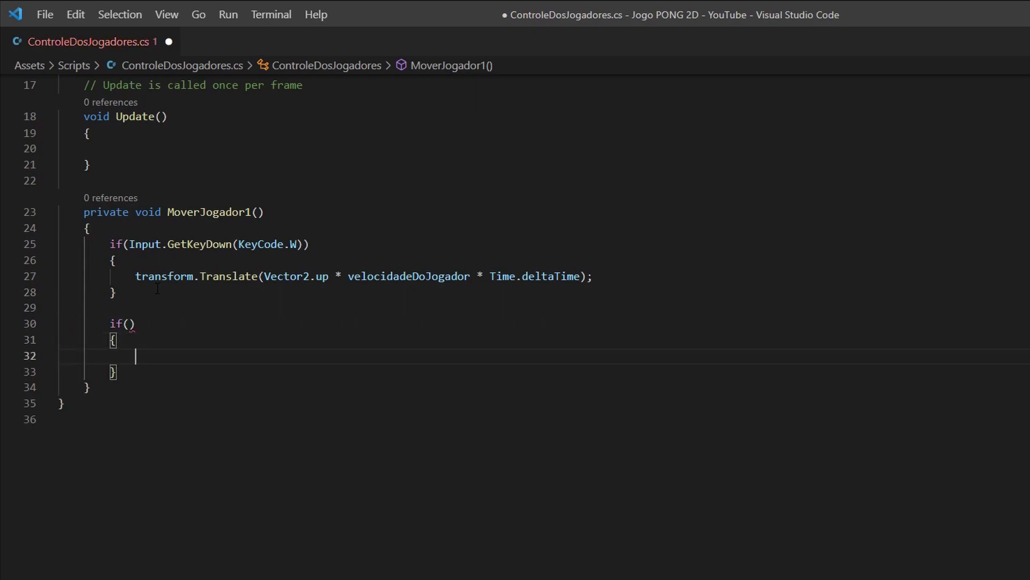
pyautogui.press('Up')
pyautogui.press('Up')
pyautogui.press('Left')
# Set the new if condition to Input.GetKeyDown(KeyCode.S) and place the cursor inside its body
pyautogui.write('Input')
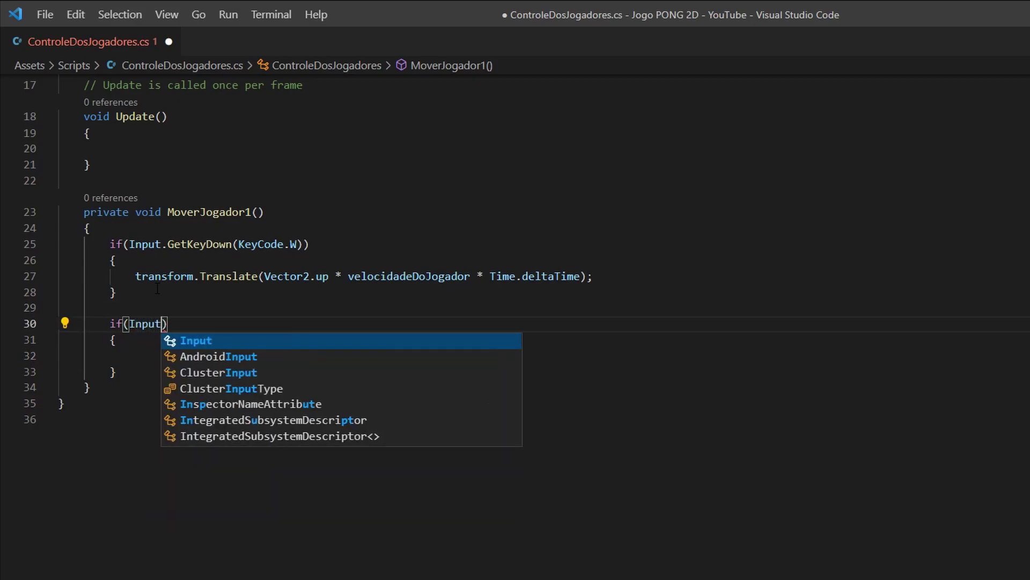
pyautogui.write('.')
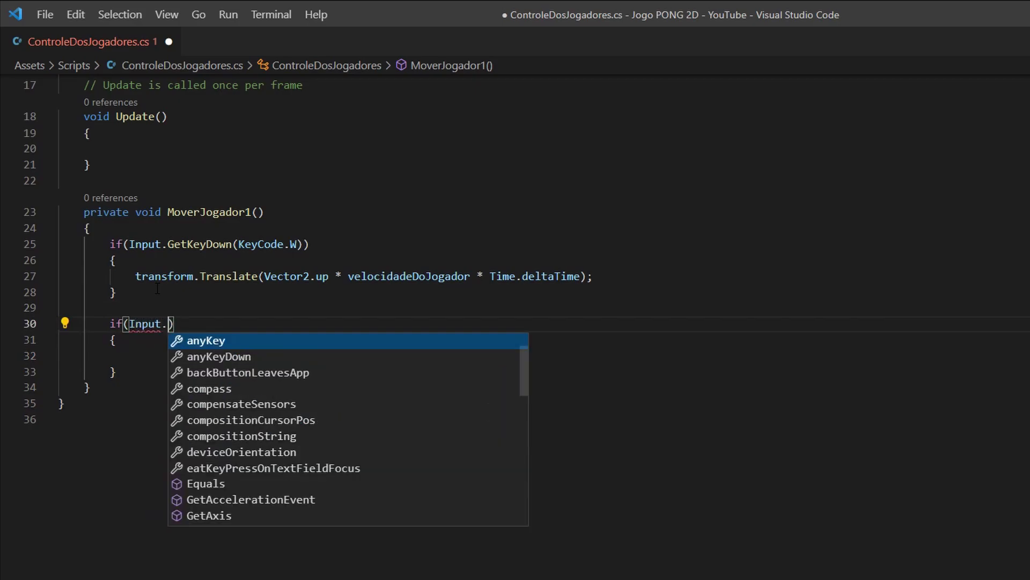
pyautogui.write('GetKey')
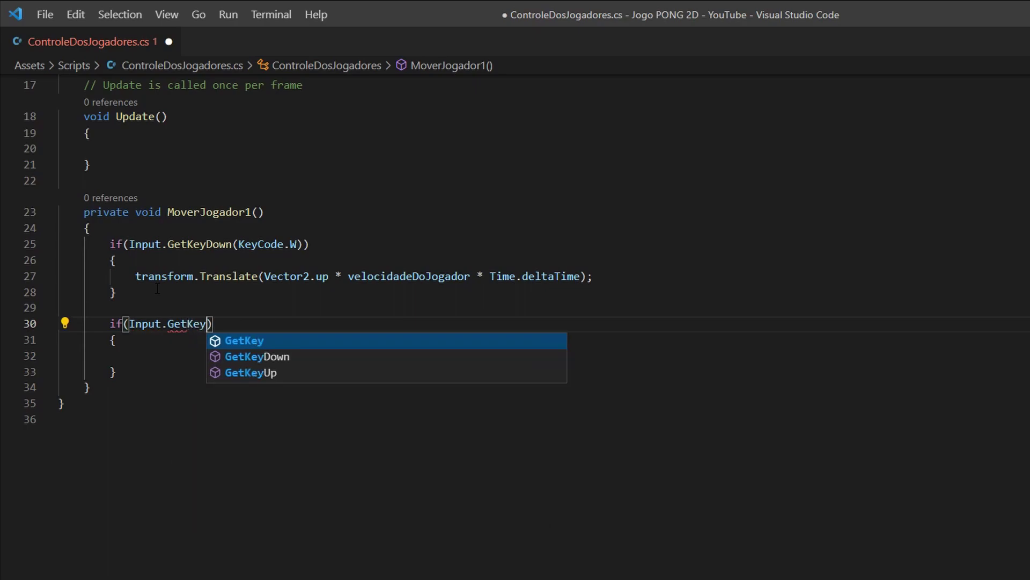
pyautogui.write('Down(')
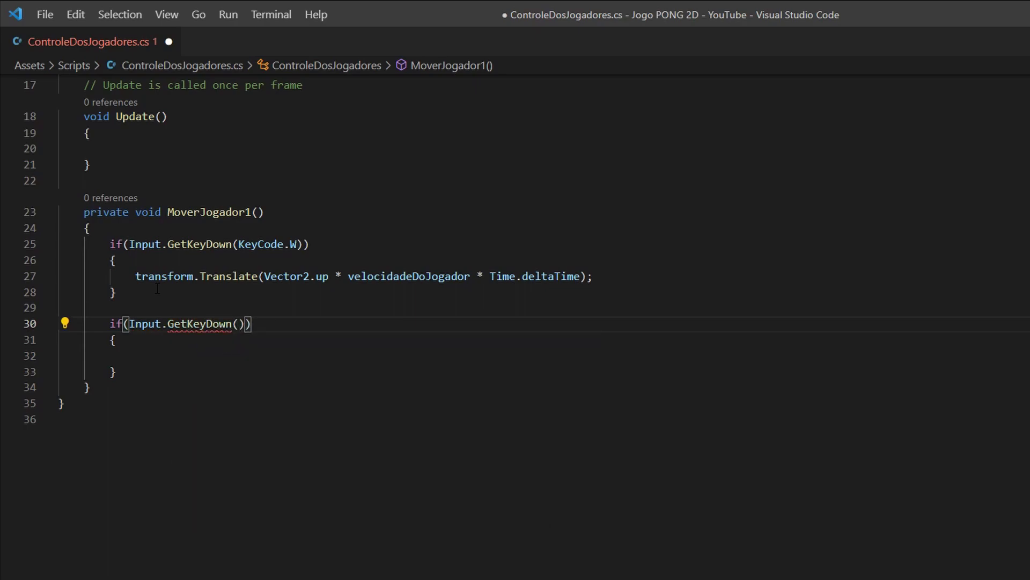
pyautogui.press('Left')
pyautogui.write('KeyCode')
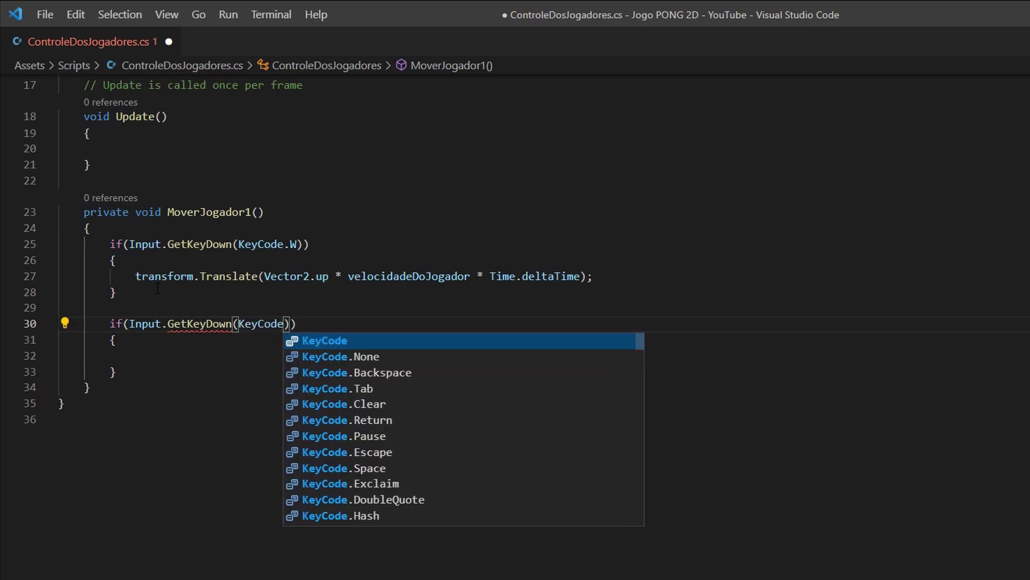
pyautogui.write('.')
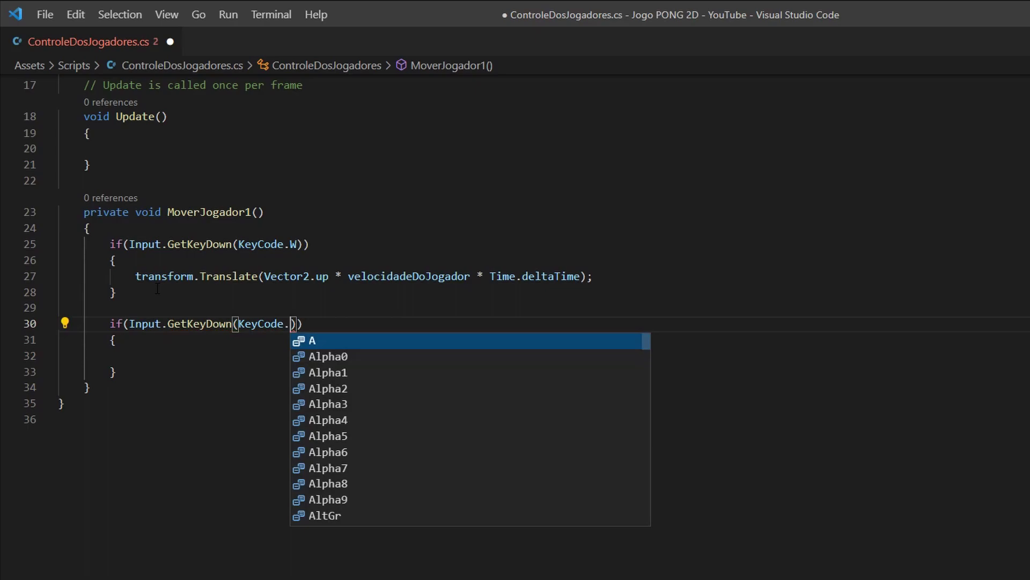
pyautogui.write('S')
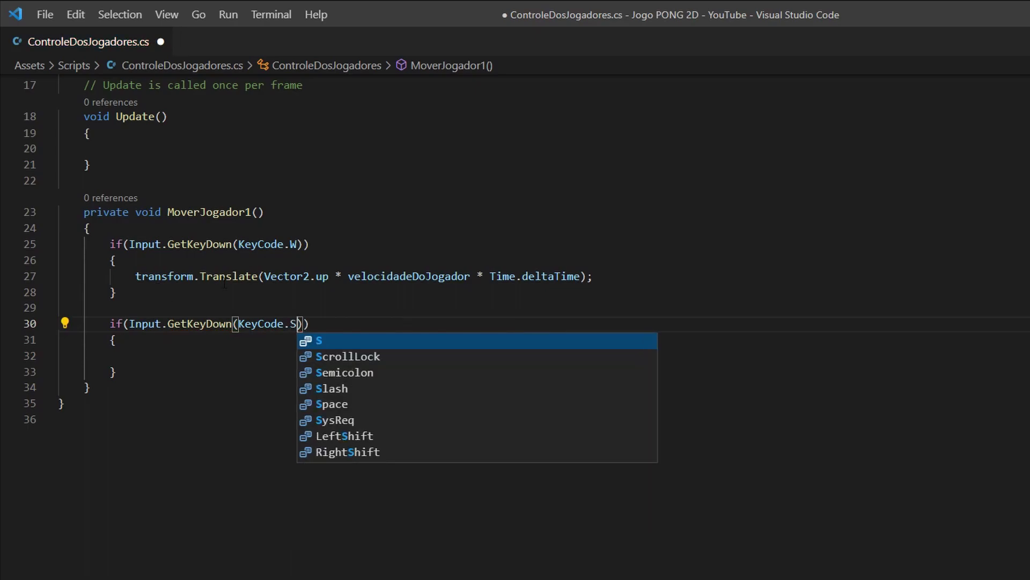
pyautogui.click(296, 323)
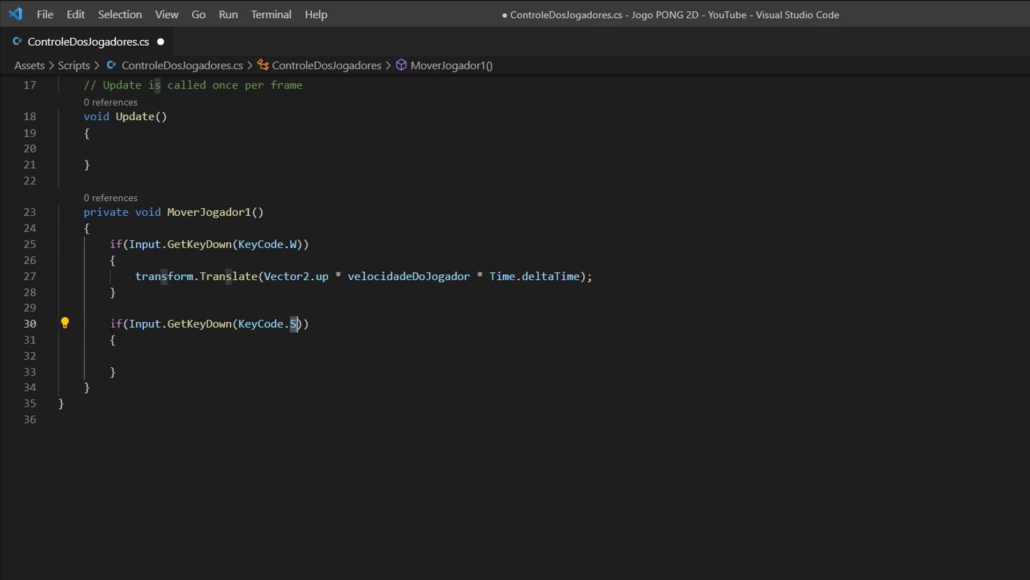
pyautogui.moveTo(111, 323); pyautogui.dragTo(323, 326)
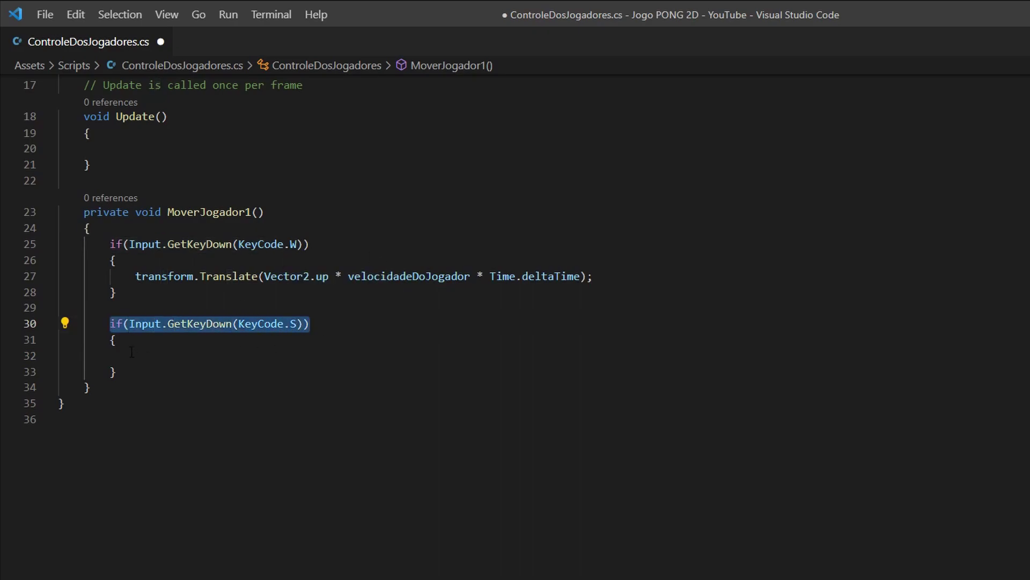
pyautogui.click(108, 340)
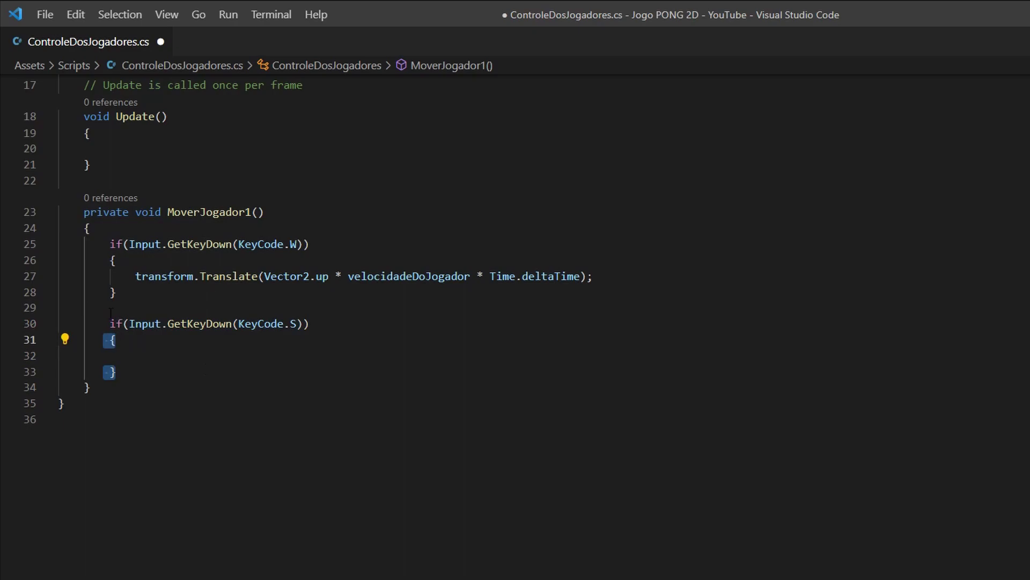
pyautogui.click(169, 353)
pyautogui.click(169, 352)
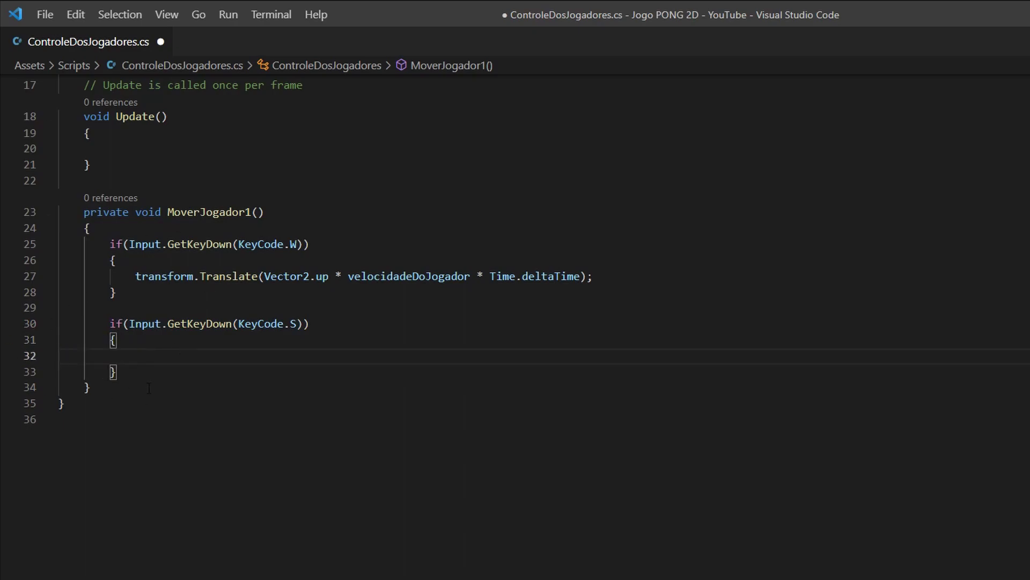
pyautogui.moveTo(133, 277); pyautogui.dragTo(608, 279)
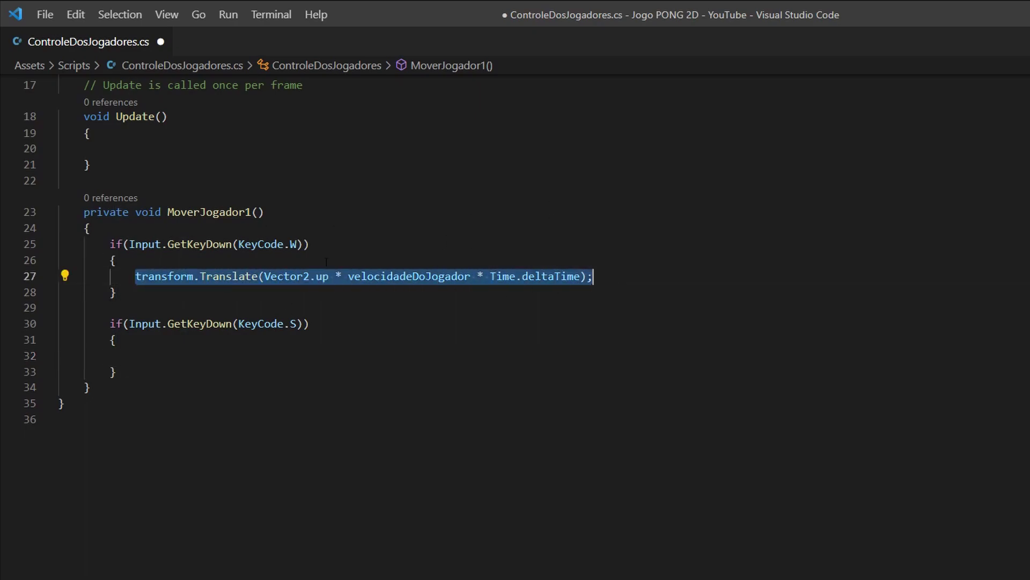
# In the S block, begin transform.Translate(Vector2.down, correcting the Vector2 typo via IntelliSense
pyautogui.click(164, 350)
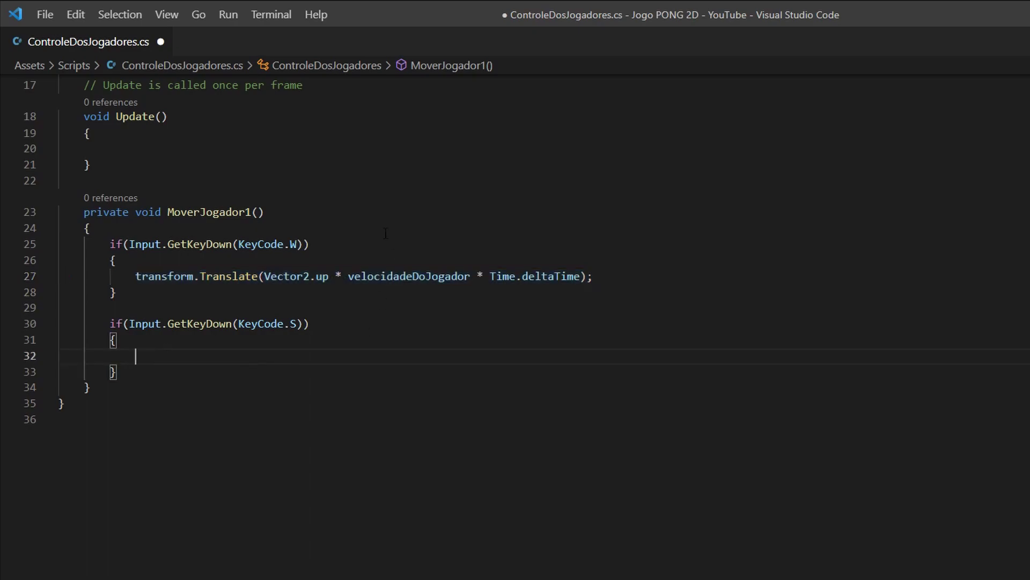
pyautogui.write('tra')
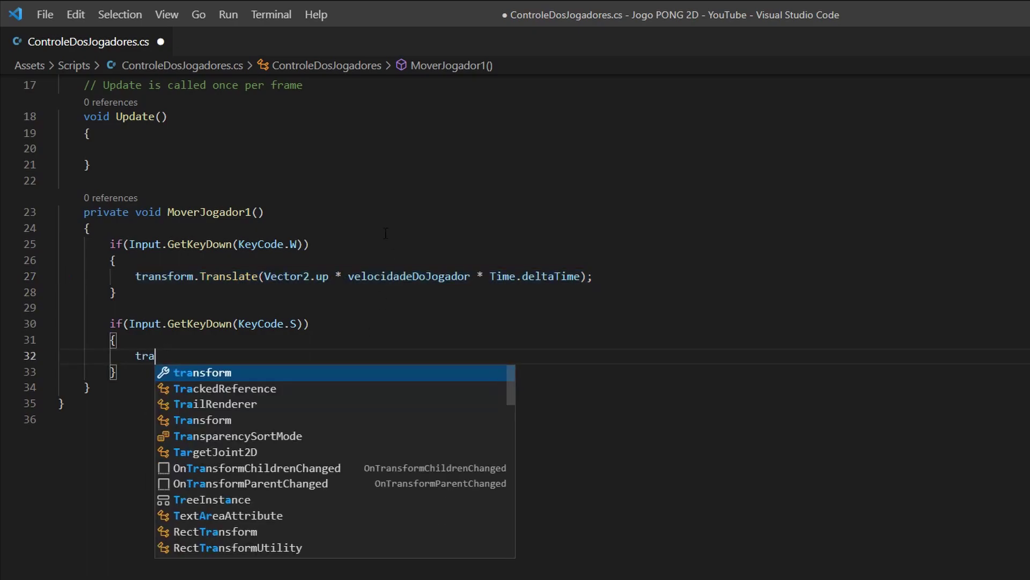
pyautogui.press('Tab')
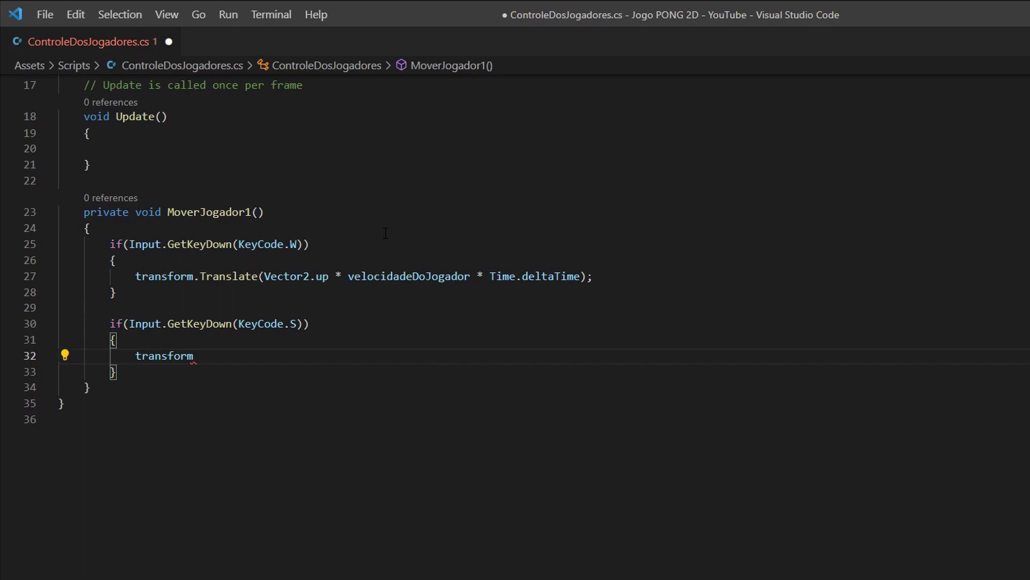
pyautogui.write('ra')
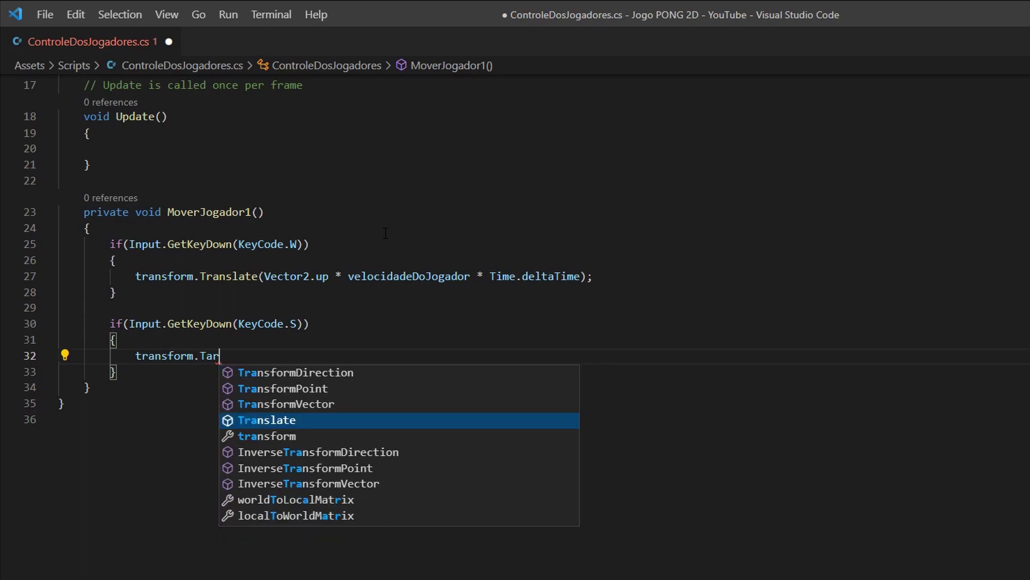
pyautogui.press('Return')
pyautogui.write('()')
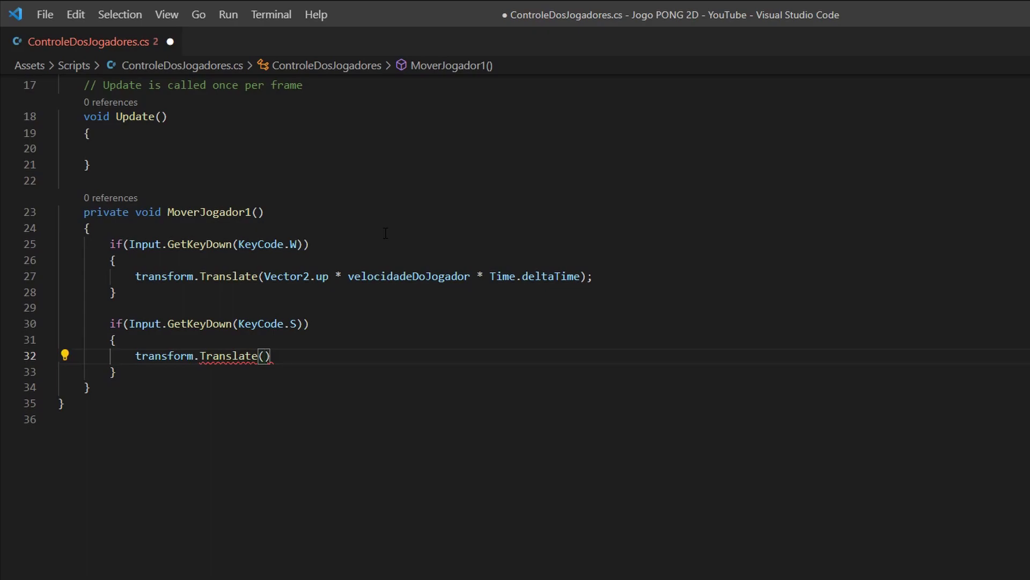
pyautogui.write('V')
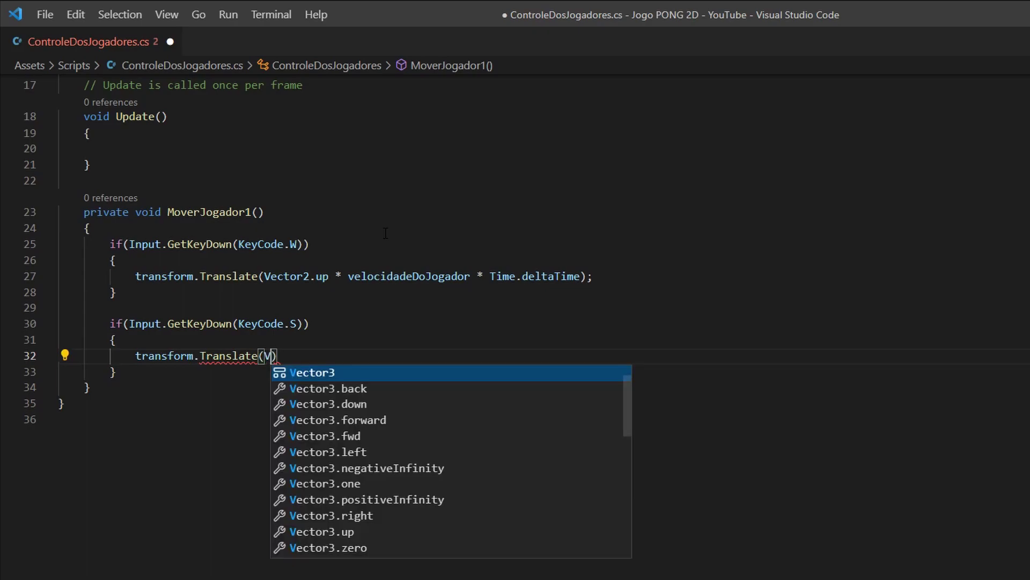
pyautogui.write('ecotr2')
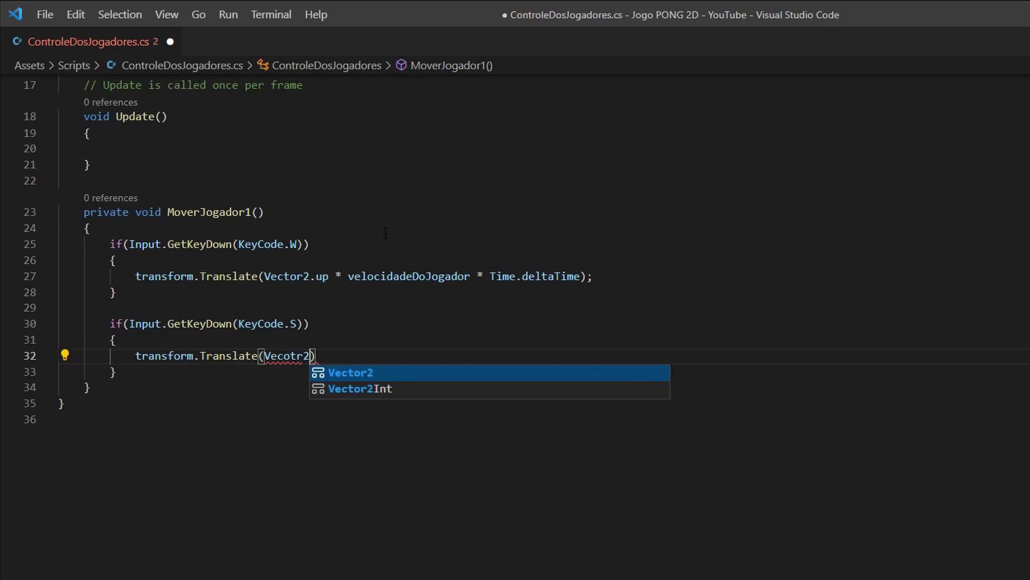
pyautogui.press('Tab')
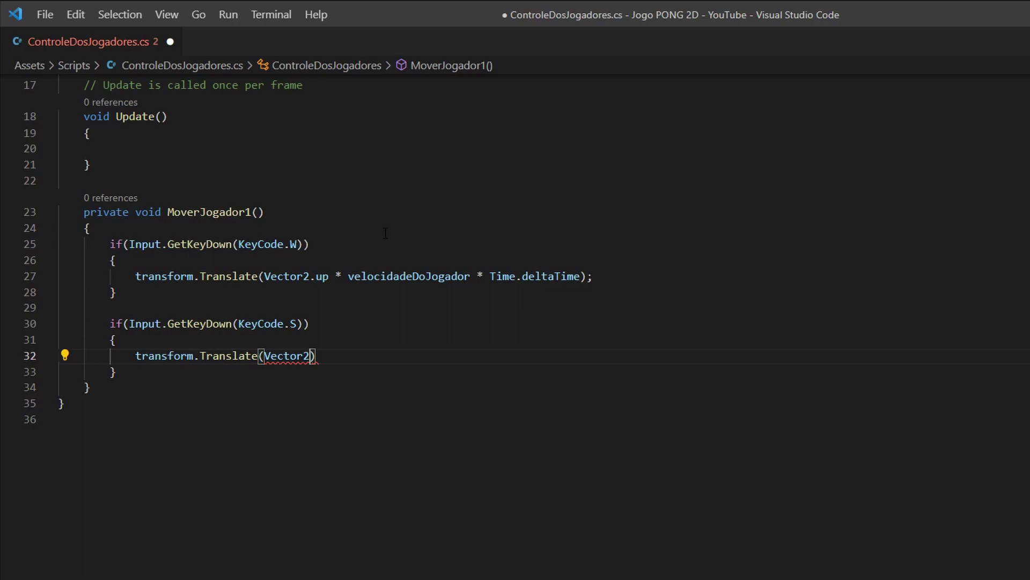
pyautogui.write('.')
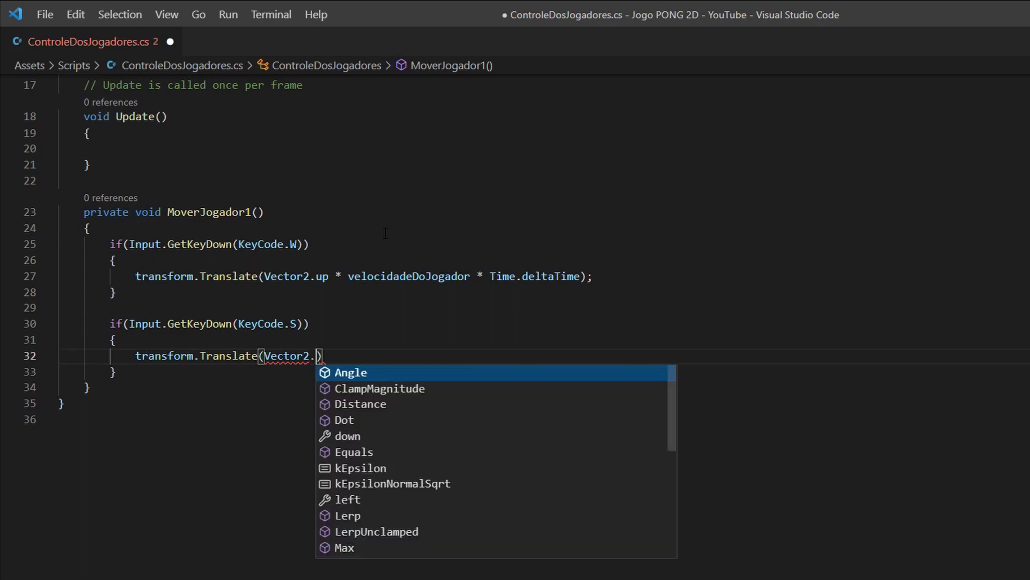
pyautogui.write('down')
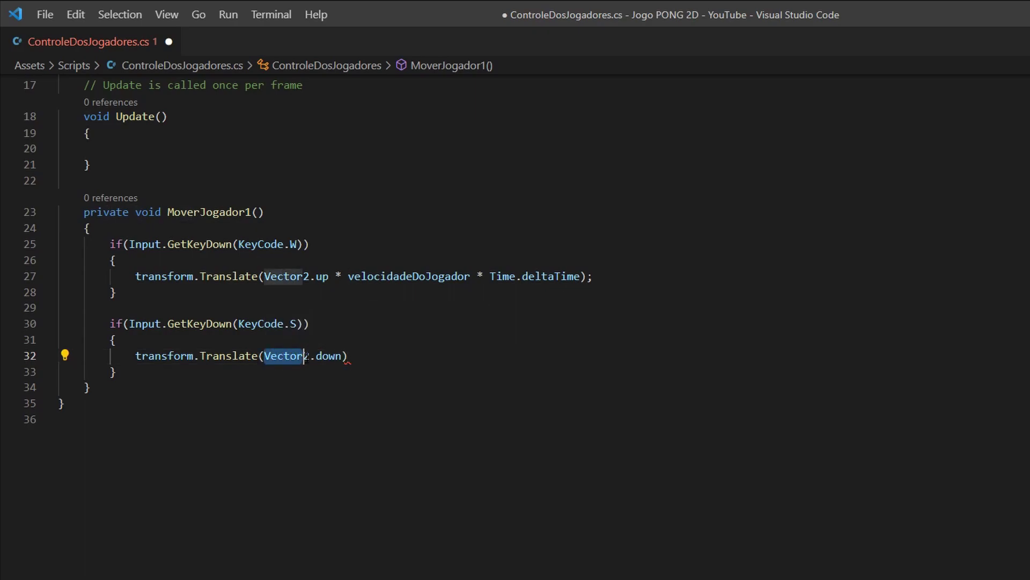
pyautogui.moveTo(264, 356); pyautogui.dragTo(344, 355)
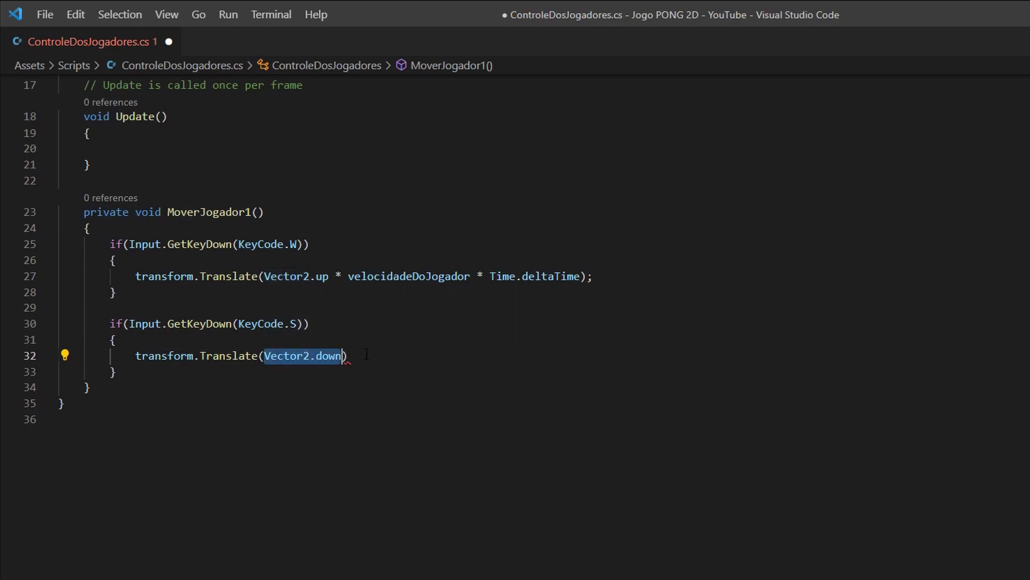
pyautogui.press('Escape')
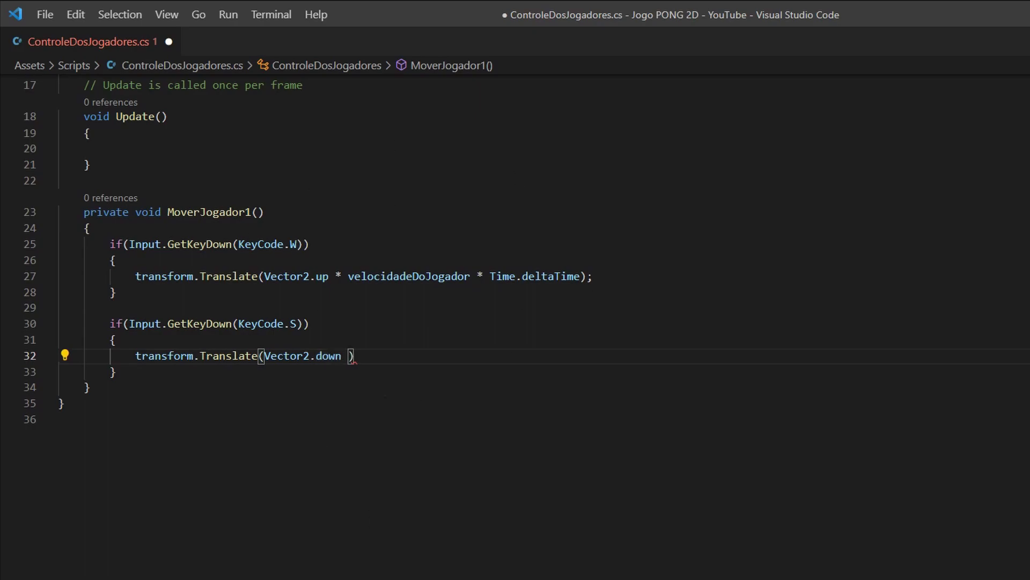
# Multiply Vector2.down by velocidadeDoJogador and Time.deltaTime, ending the statement with a semicolon
pyautogui.write('*')
pyautogui.write(' vel')
pyautogui.press('Tab')
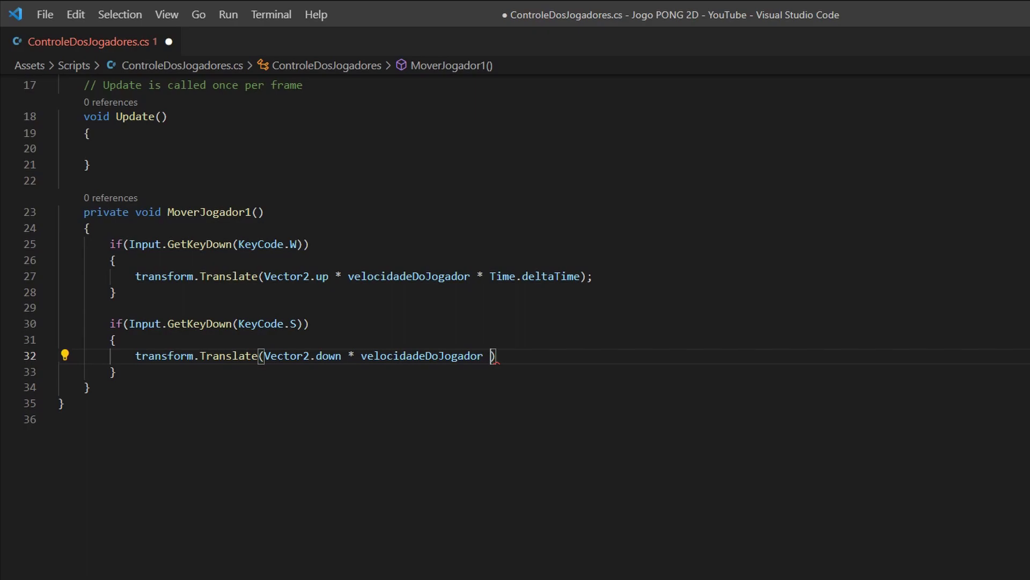
pyautogui.write('* ')
pyautogui.write('Time.')
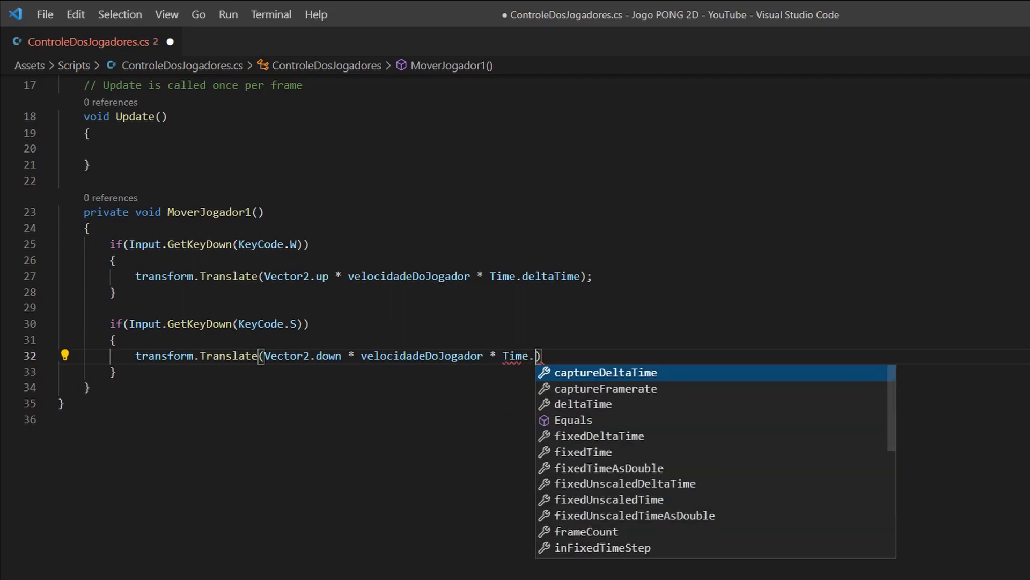
pyautogui.write('de')
pyautogui.press('Tab')
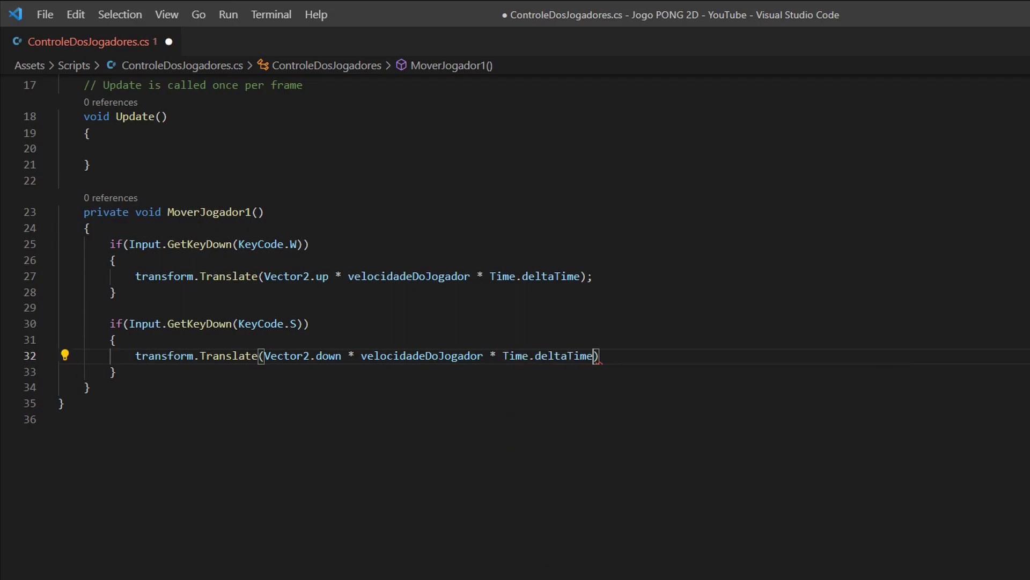
pyautogui.press('End')
pyautogui.write(';')
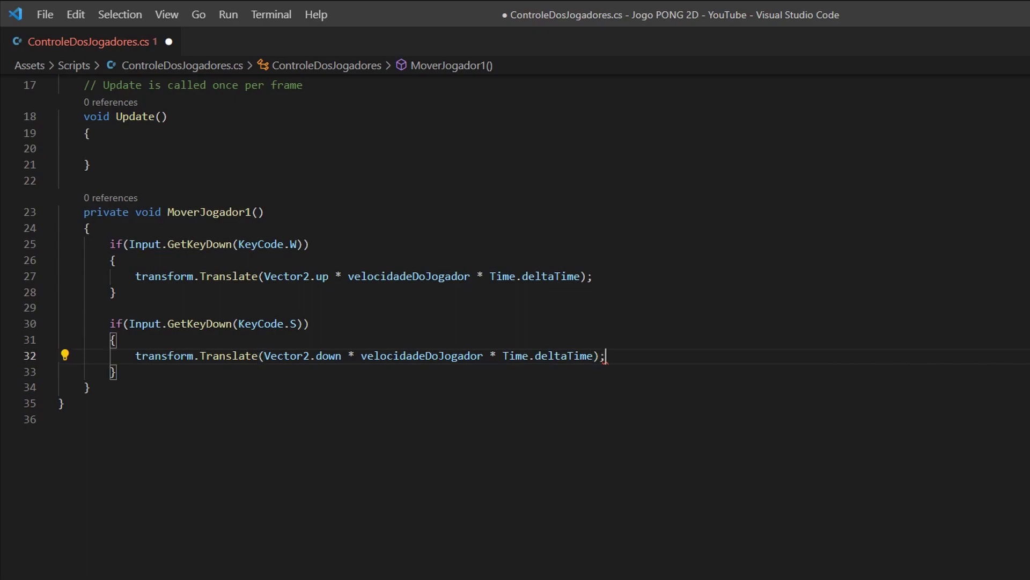
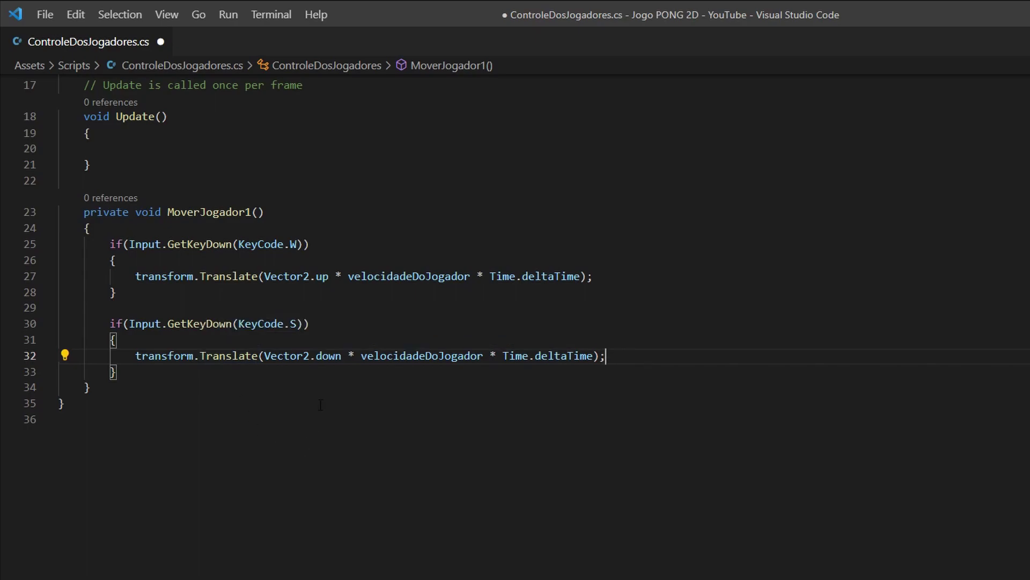
# Below MoverJogador1, write an empty private void MoverJogador2() method with its braces
pyautogui.doubleClick(293, 244)
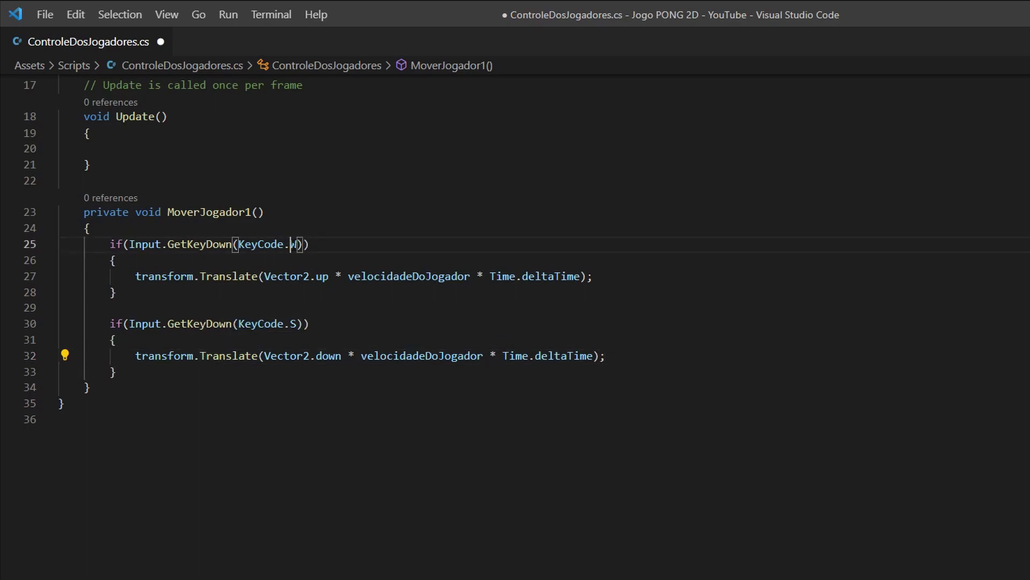
pyautogui.doubleClick(293, 323)
pyautogui.click(296, 323)
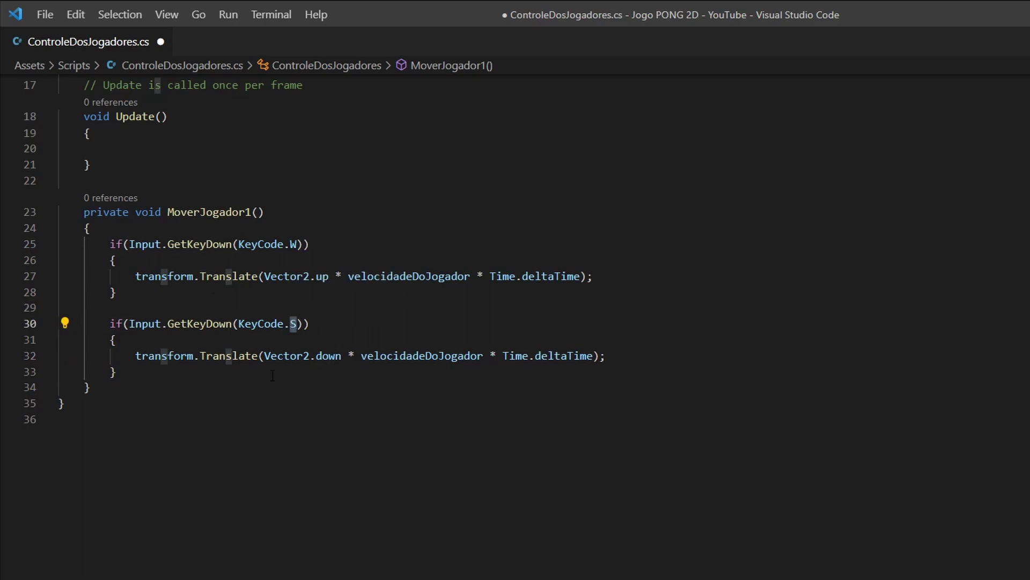
pyautogui.press('Down')
pyautogui.press('Down')
pyautogui.press('Down')
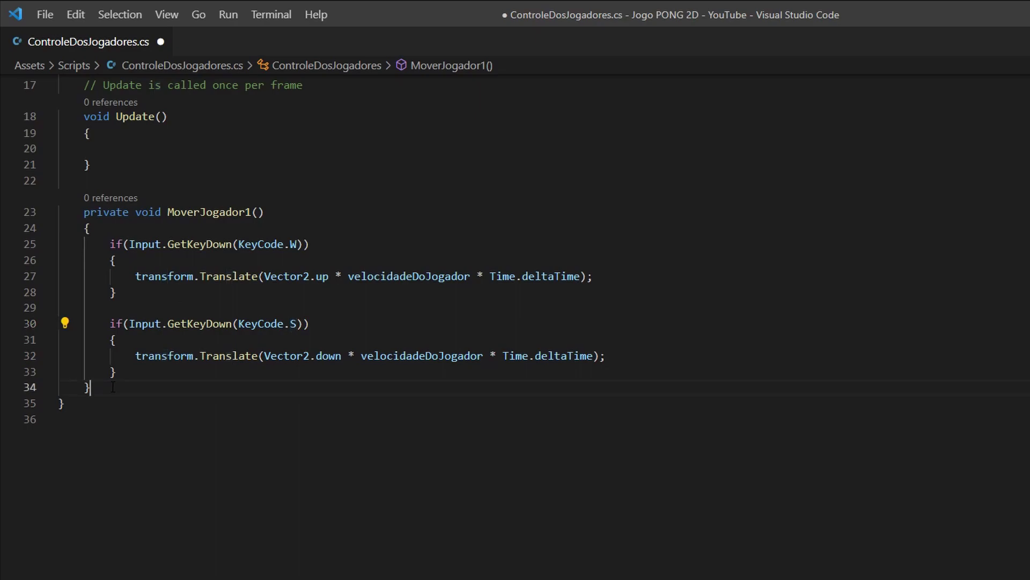
pyautogui.press('Return')
pyautogui.press('Return')
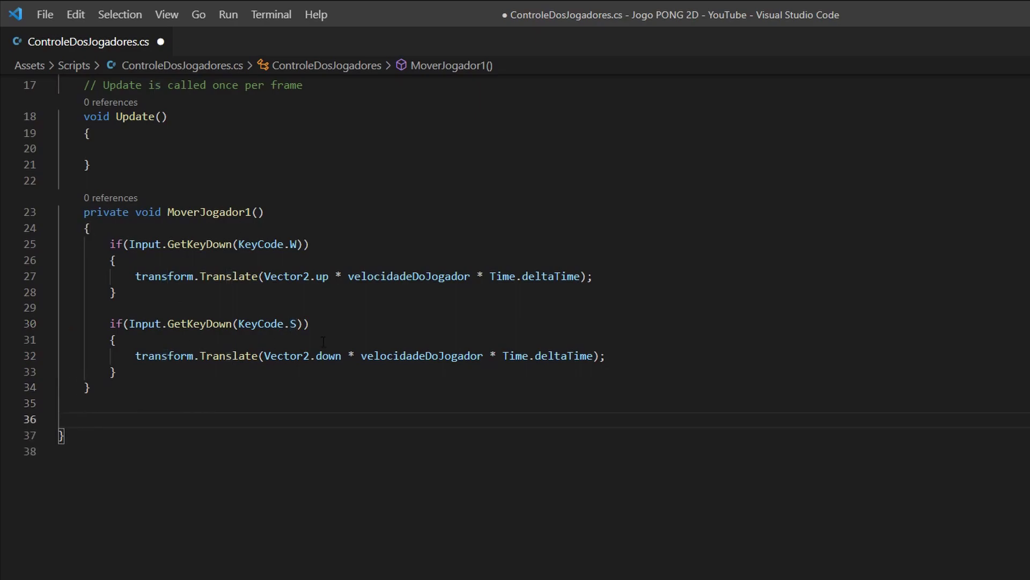
pyautogui.click(81, 435)
pyautogui.click(112, 415)
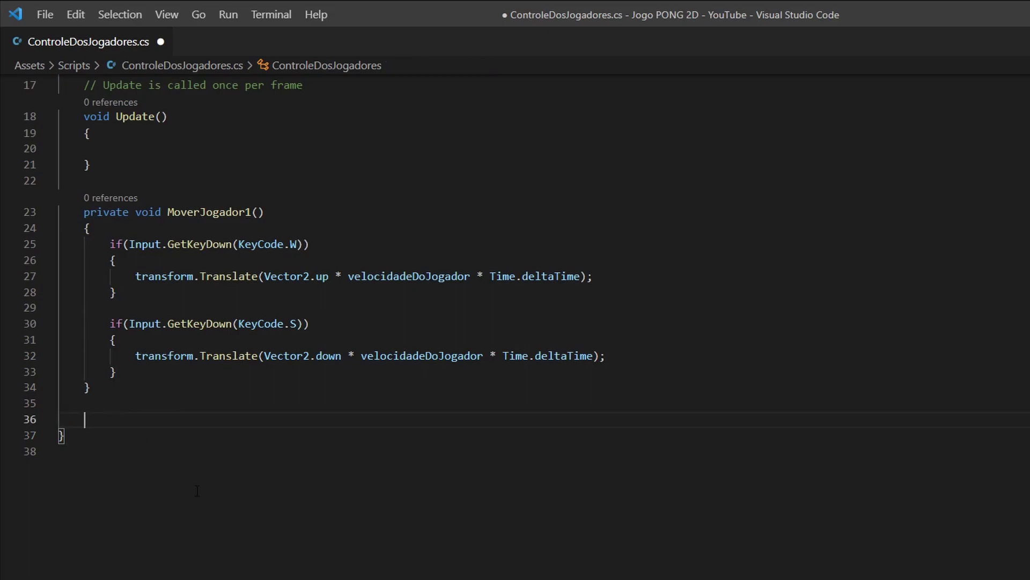
pyautogui.write('private ')
pyautogui.write('void ')
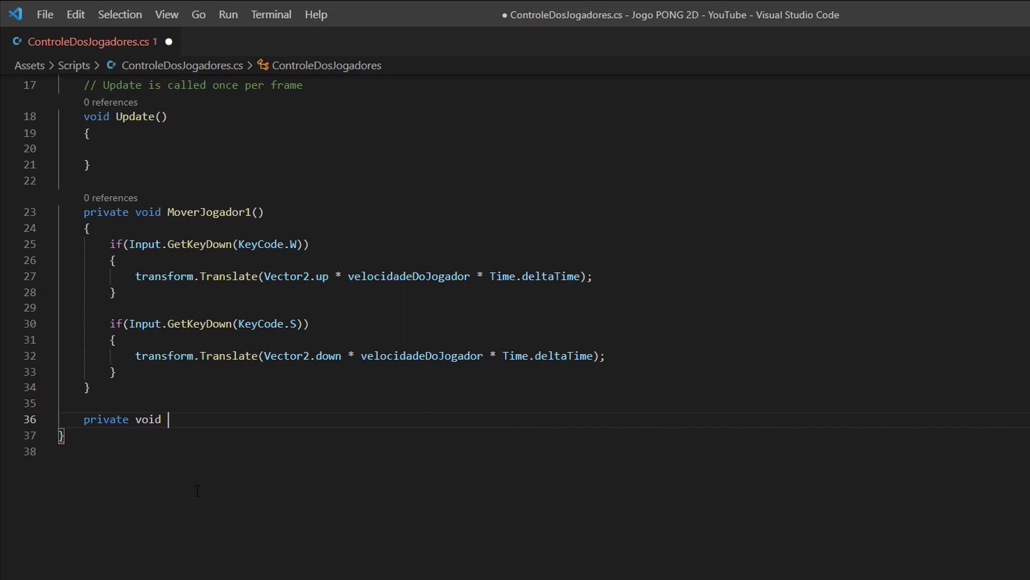
pyautogui.write('MoverJog')
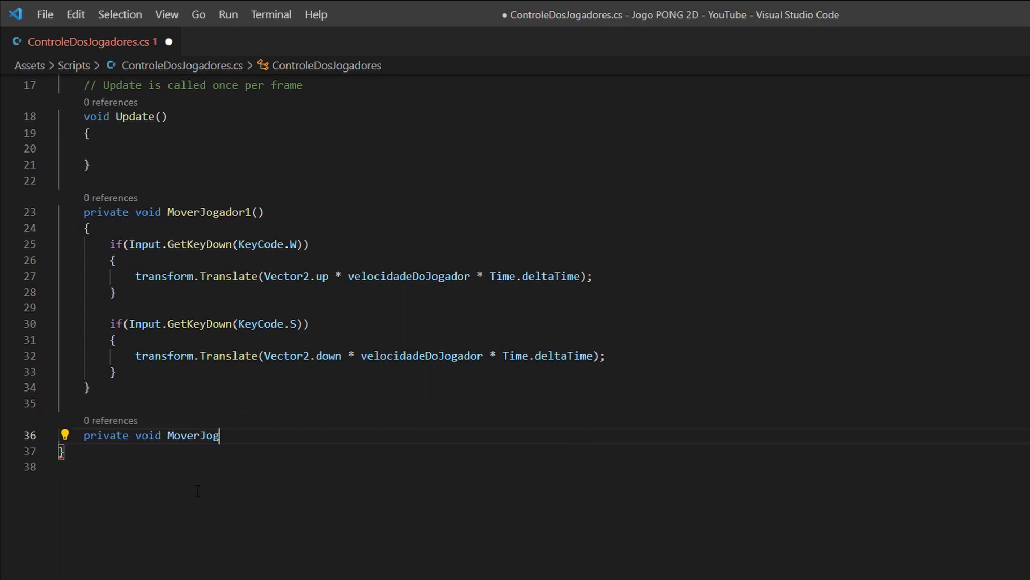
pyautogui.write('ador2()')
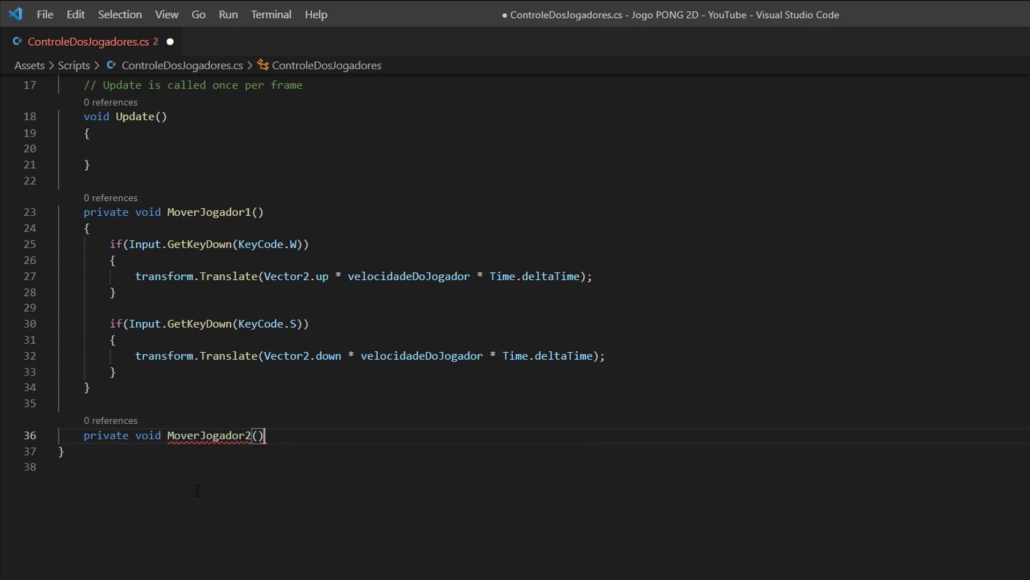
pyautogui.press('Return')
pyautogui.write('{')
pyautogui.press('Return')
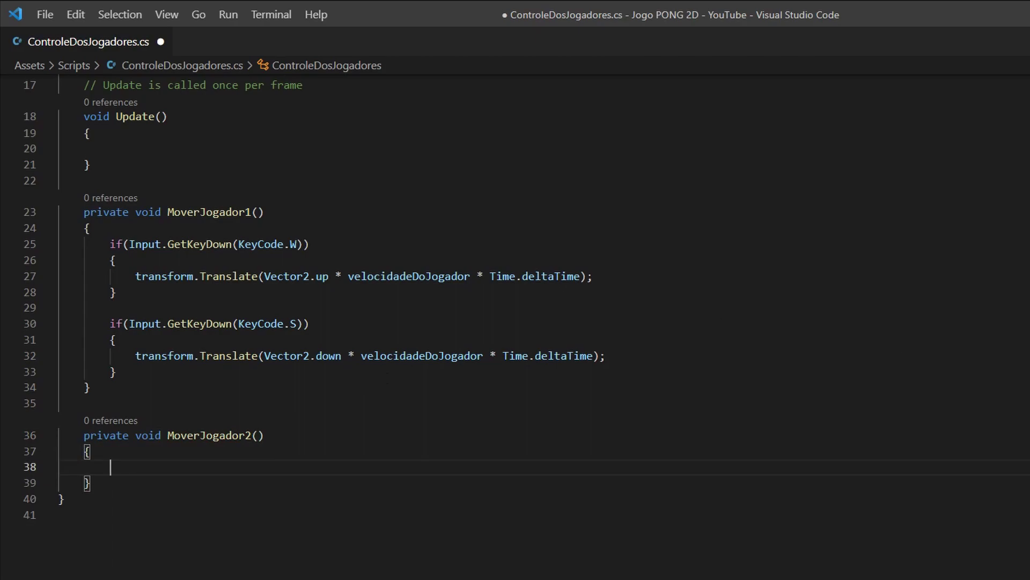
pyautogui.scroll(-2, 799, 337)
pyautogui.scroll(-2, 317, 305)
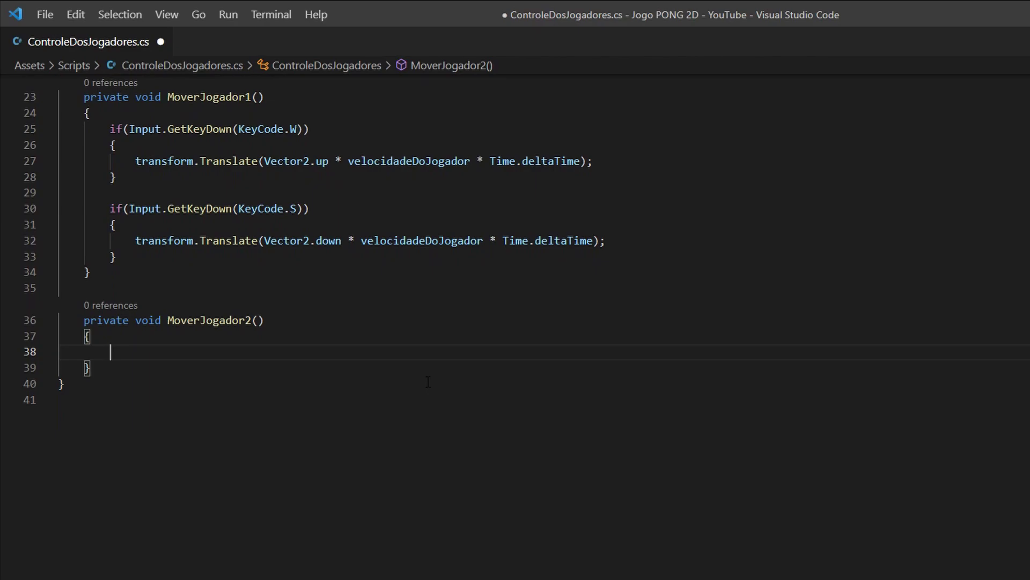
# Inside MoverJogador2, write if(Input.GetKeyDown(KeyCode.UpArrow)) followed by an empty brace block
pyautogui.write('if()')
pyautogui.press('Return')
pyautogui.write('{')
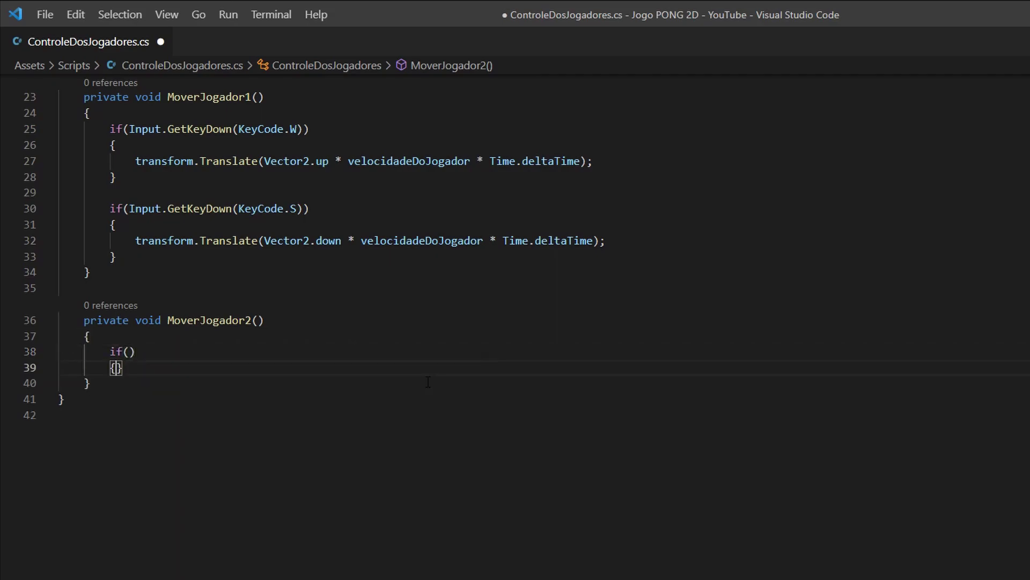
pyautogui.press('Return')
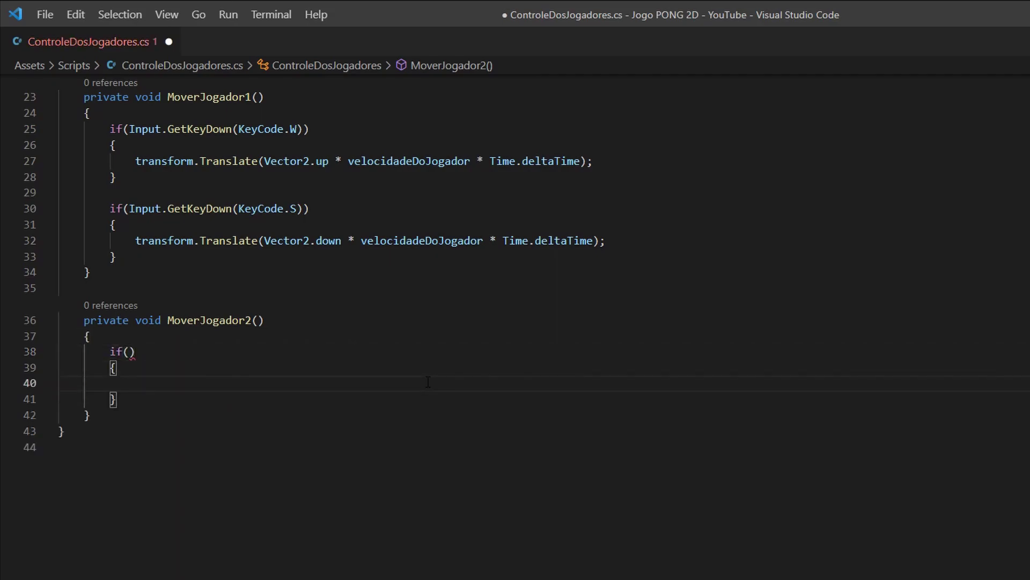
pyautogui.press('Up')
pyautogui.press('Up')
pyautogui.press('Left')
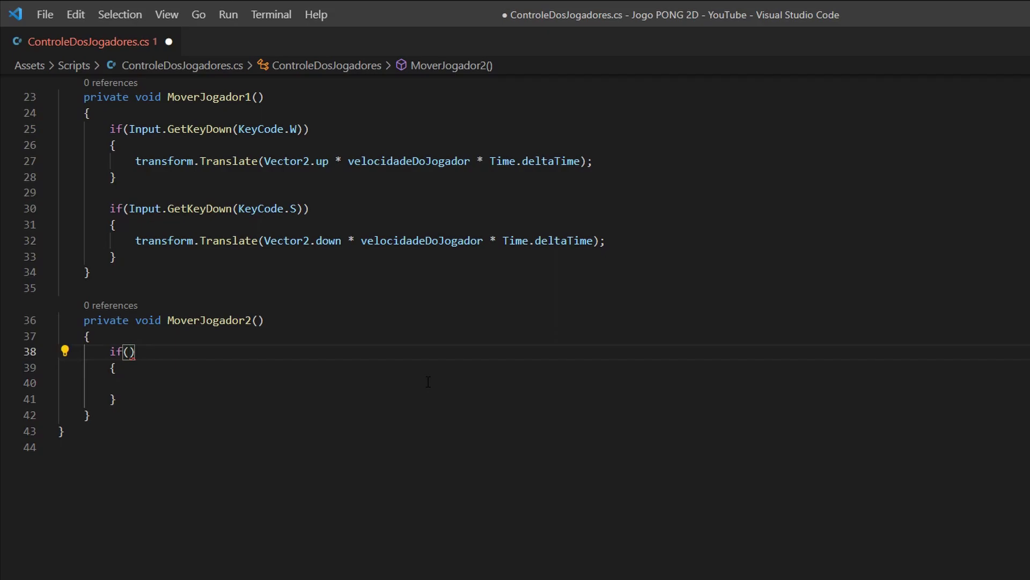
pyautogui.write('Inp')
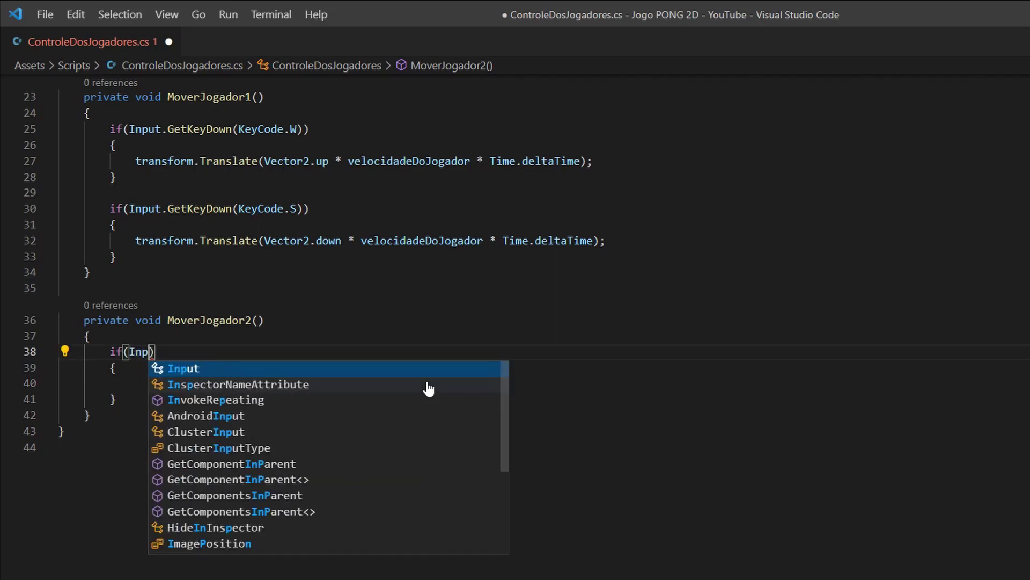
pyautogui.write('ut')
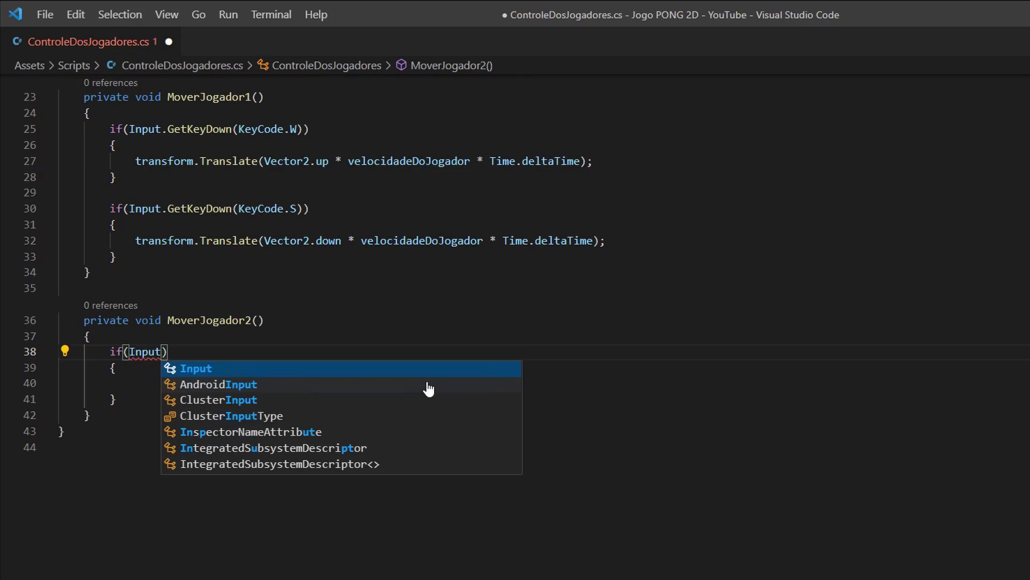
pyautogui.write('.')
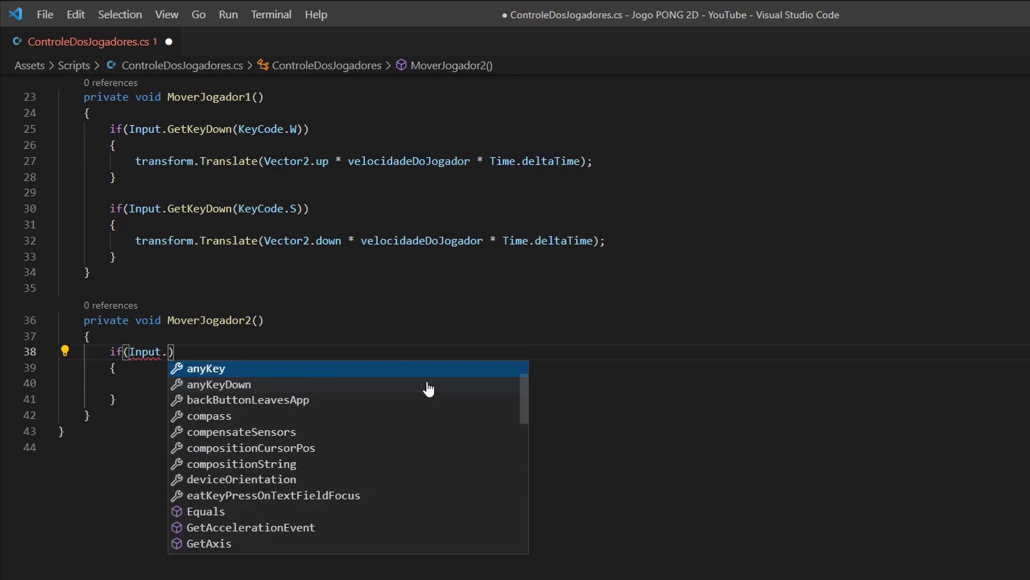
pyautogui.write('GetK')
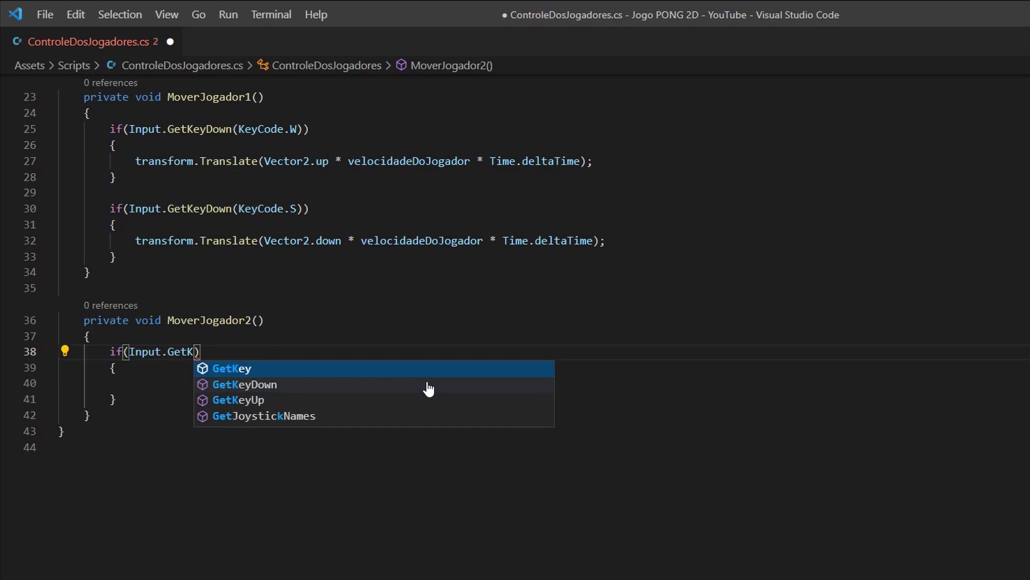
pyautogui.write('eyDown')
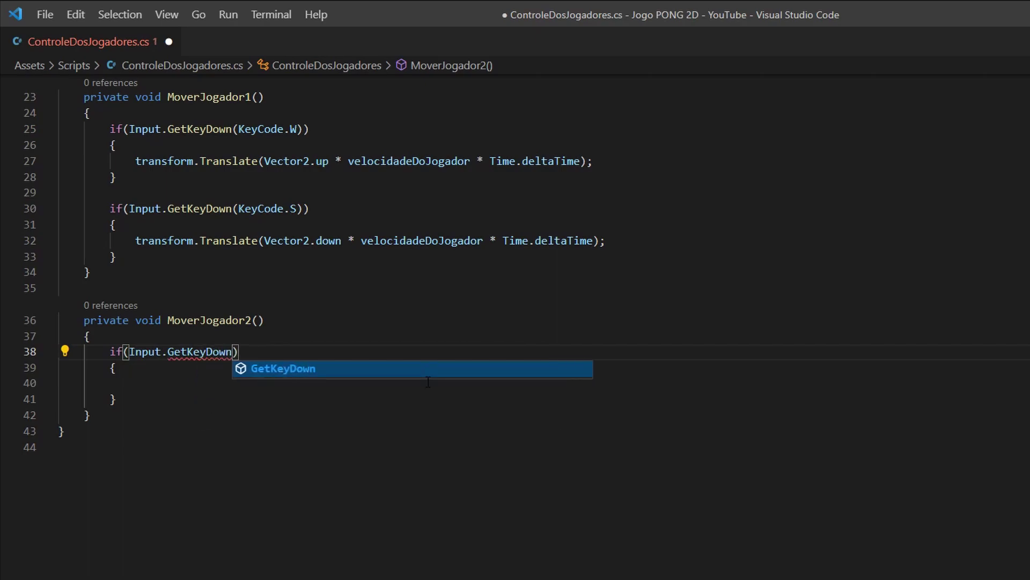
pyautogui.write('(')
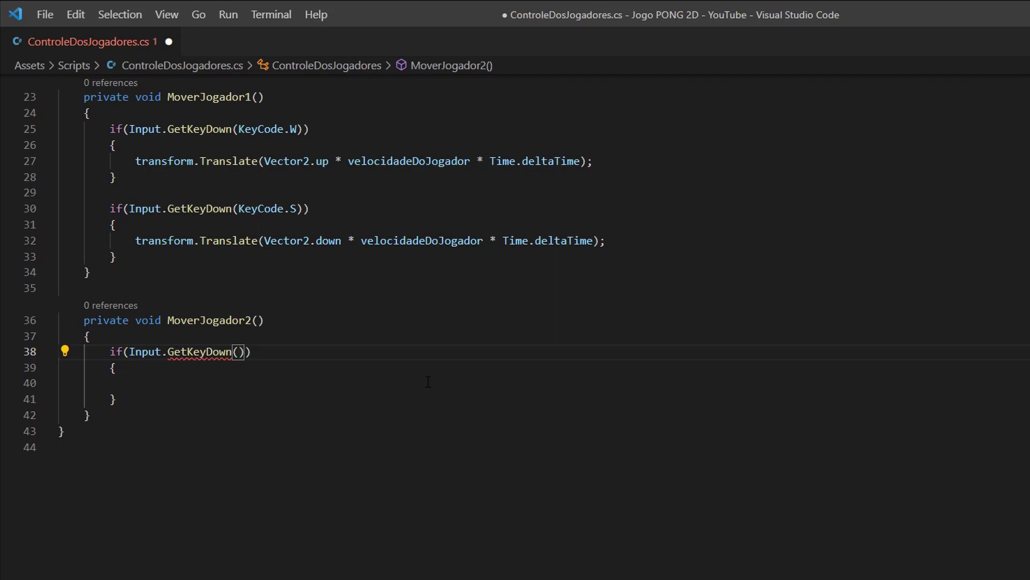
pyautogui.write('KeyCode')
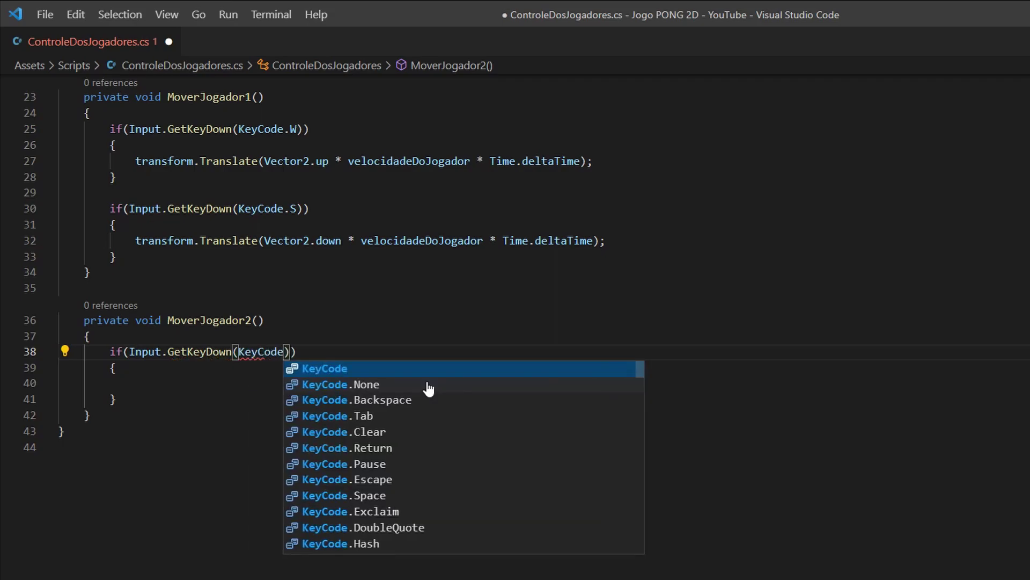
pyautogui.write('.')
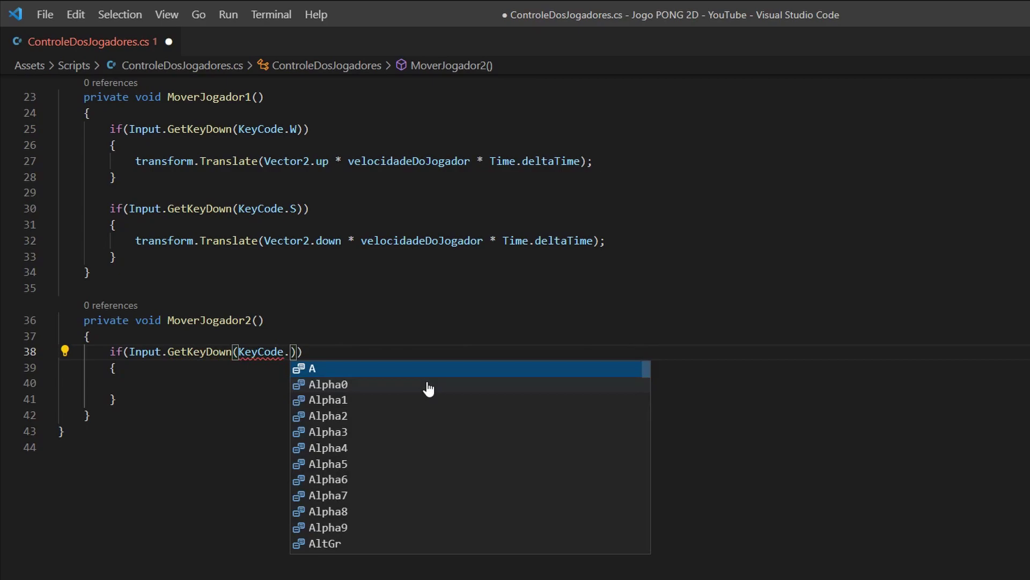
pyautogui.write('UpArro')
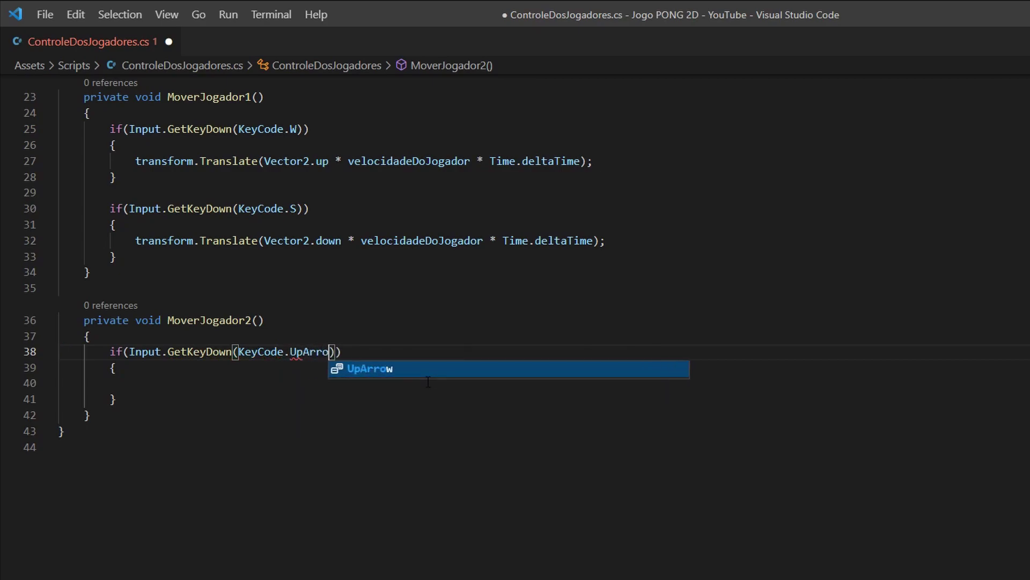
pyautogui.write('w')
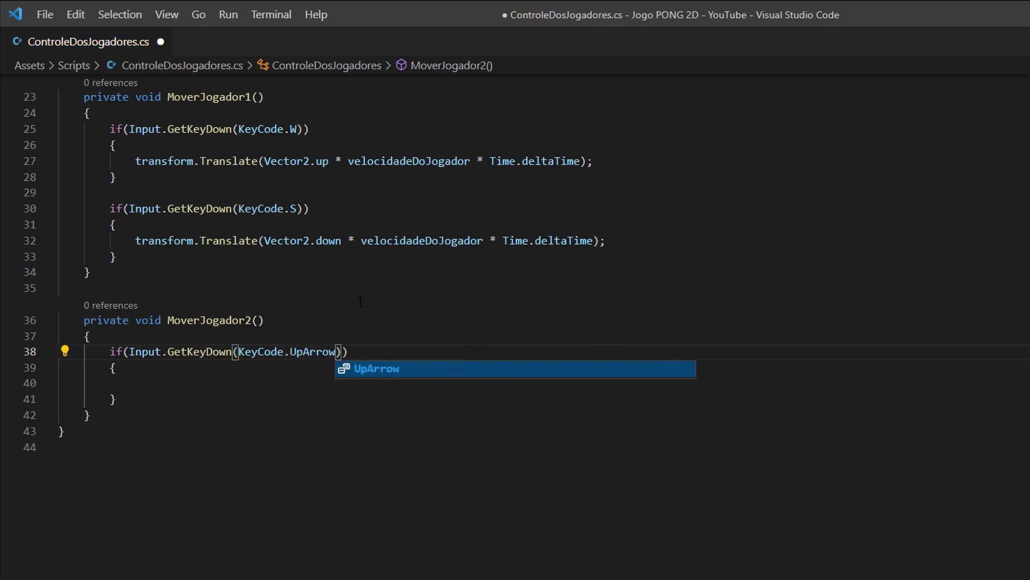
pyautogui.press('Return')
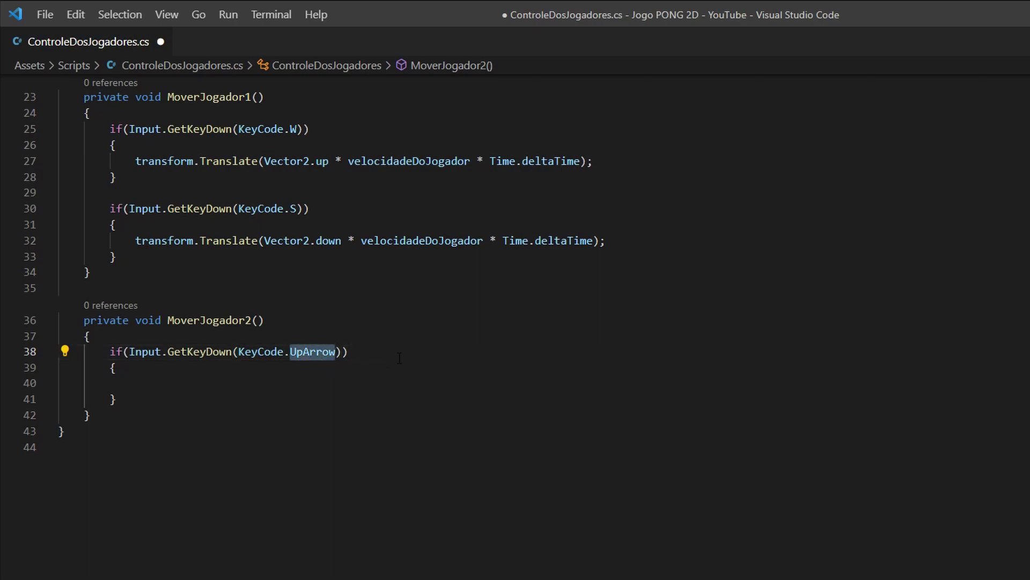
pyautogui.press('End')
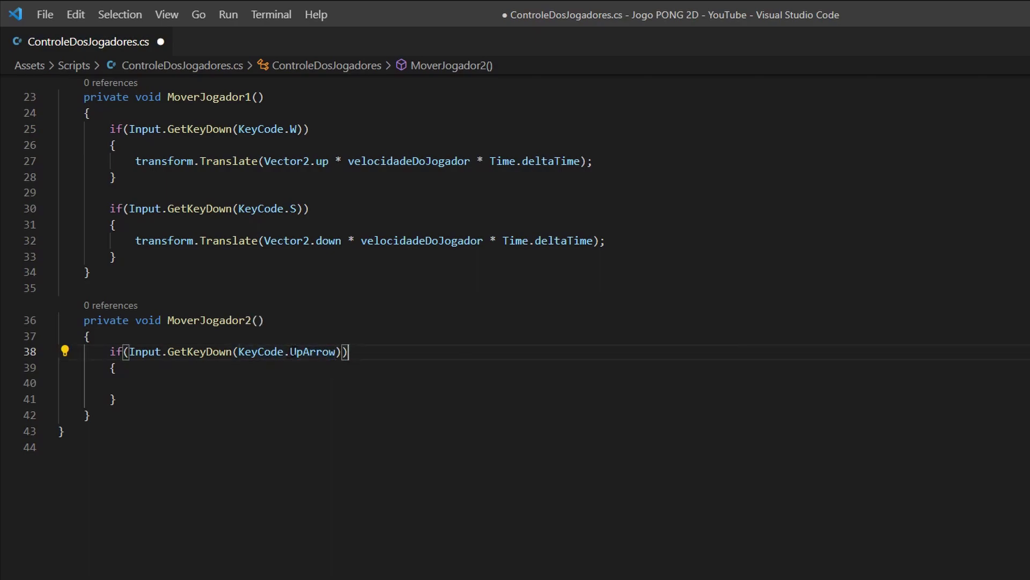
pyautogui.moveTo(290, 351); pyautogui.dragTo(337, 351)
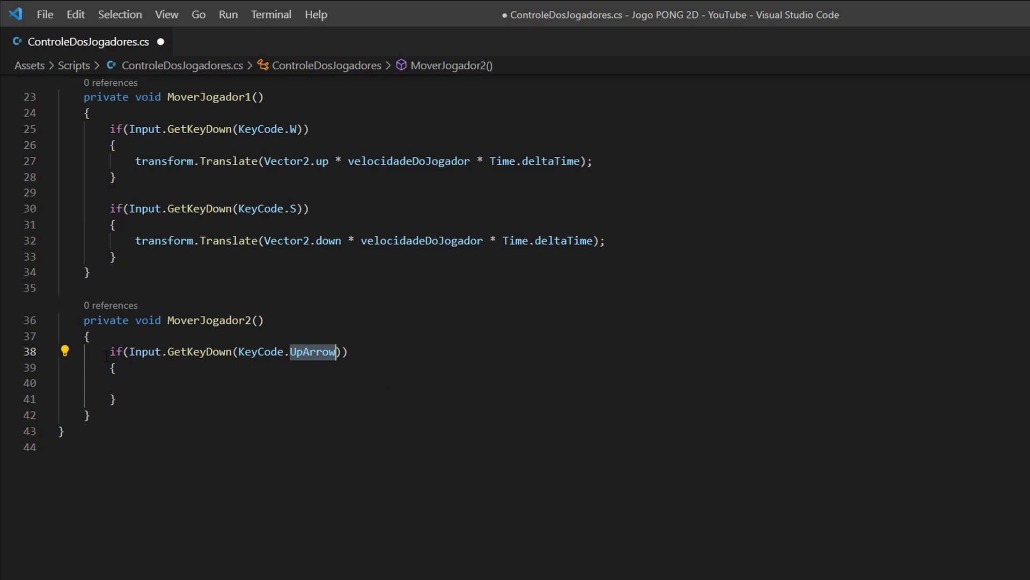
pyautogui.moveTo(108, 352); pyautogui.dragTo(360, 353)
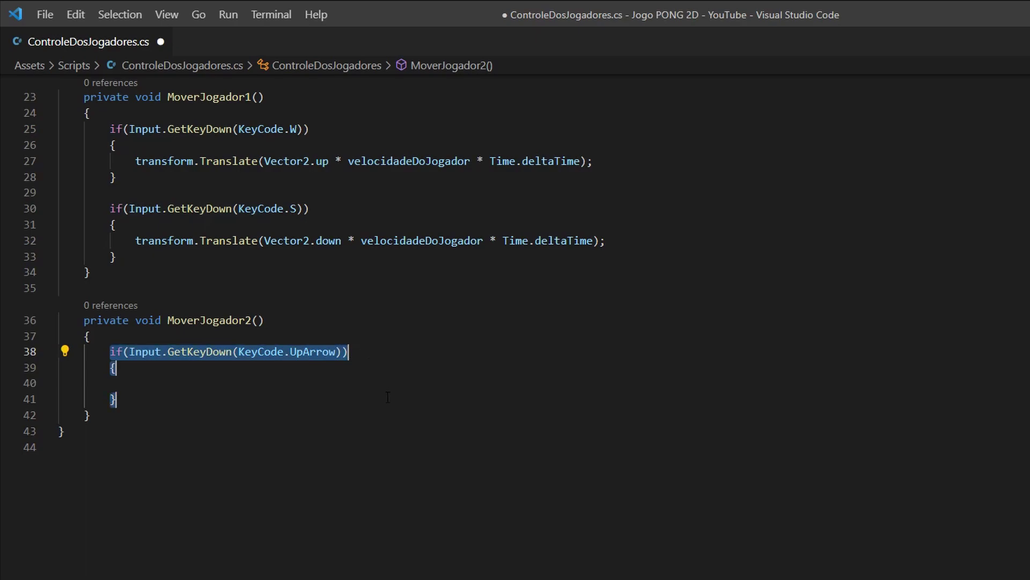
pyautogui.click(219, 375)
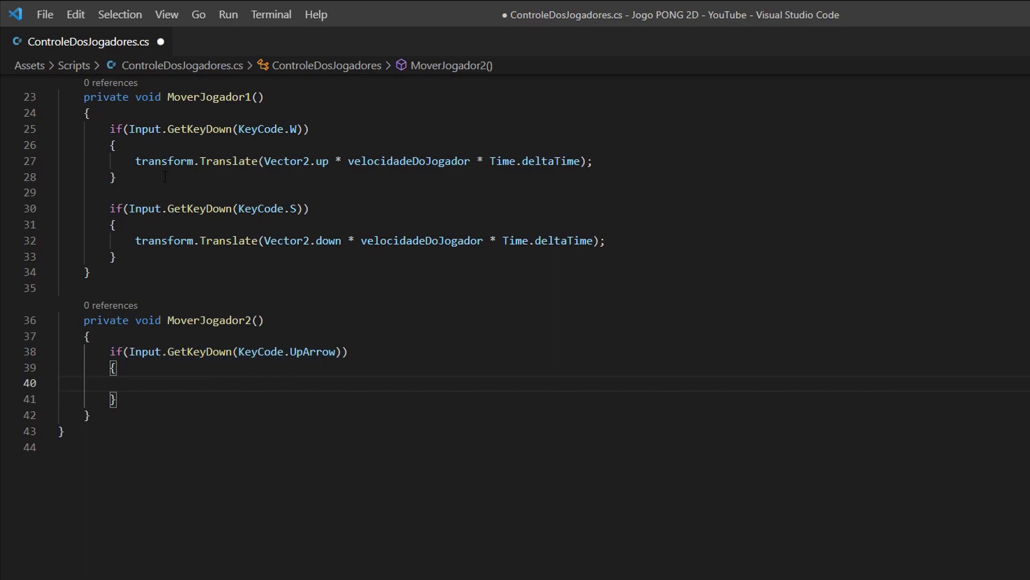
pyautogui.moveTo(135, 160); pyautogui.dragTo(607, 161)
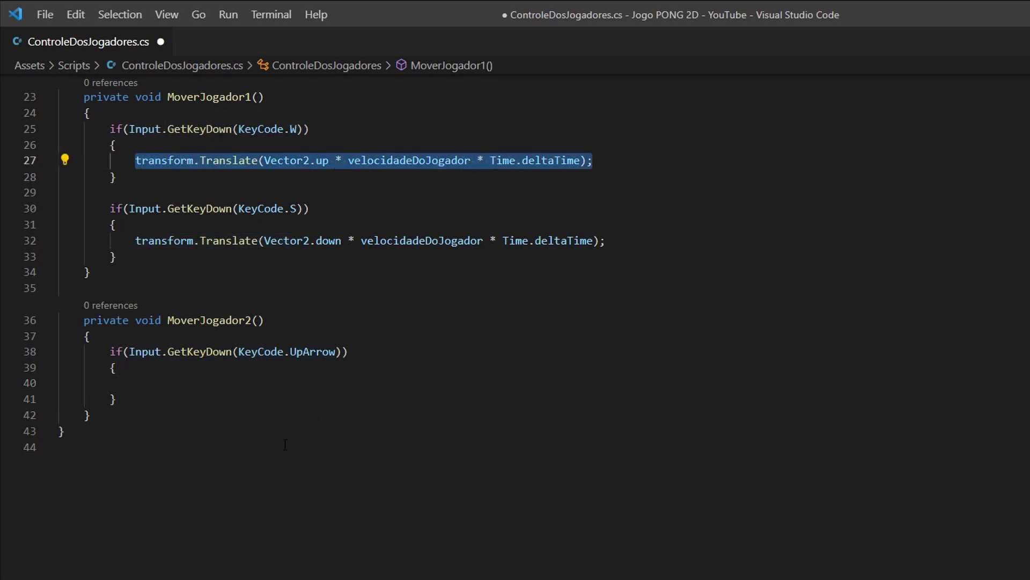
# In the UpArrow block, start a transform.Translate(Vector2 call using IntelliSense completions
pyautogui.click(239, 385)
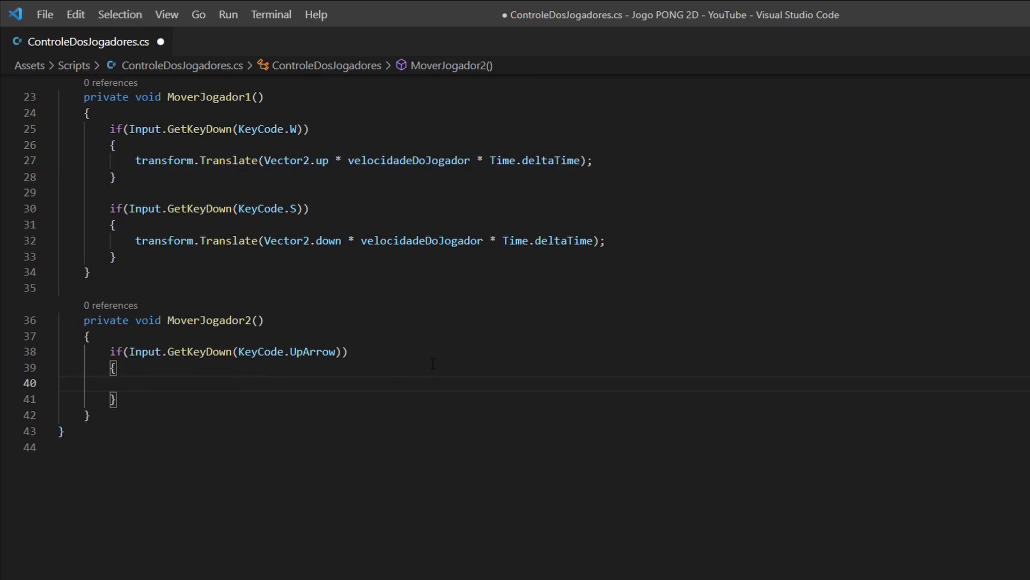
pyautogui.write('tra')
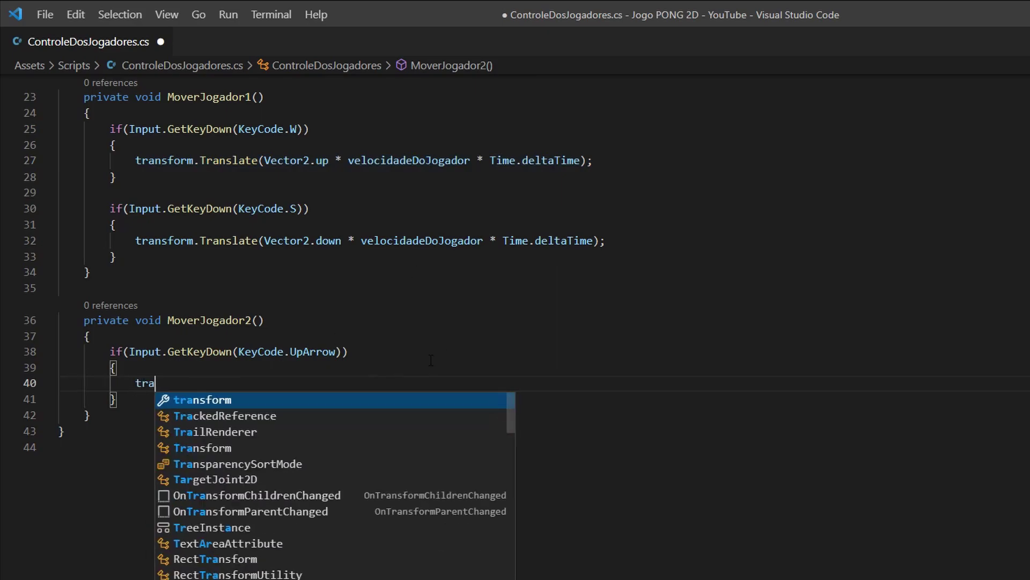
pyautogui.press('Tab')
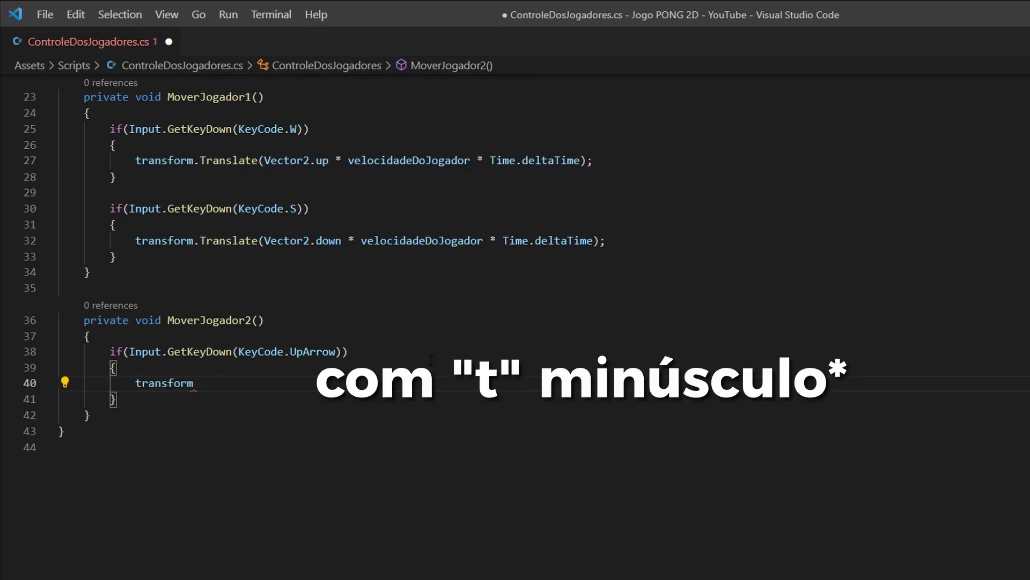
pyautogui.write('.Tar')
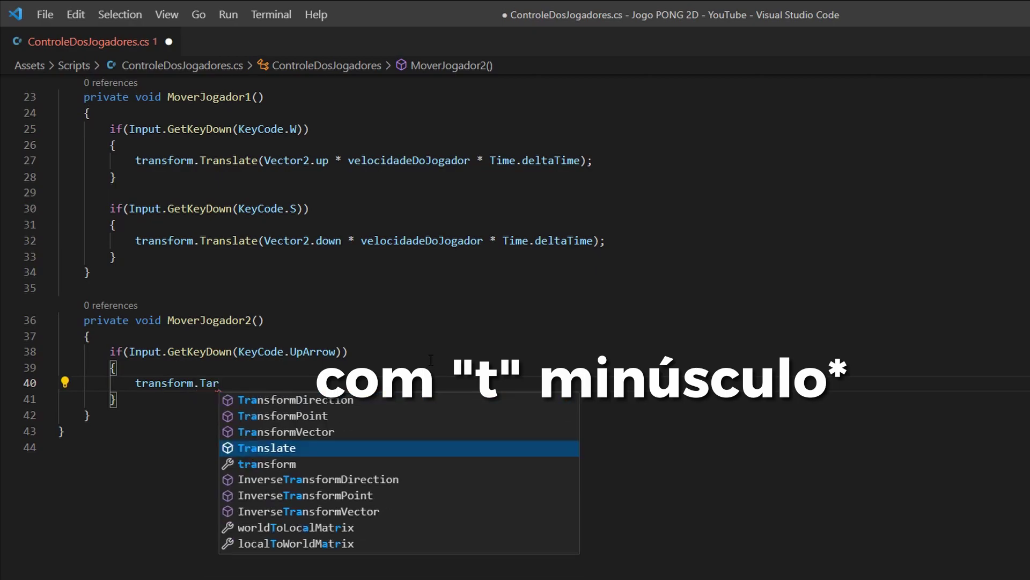
pyautogui.press('Tab')
pyautogui.write('(')
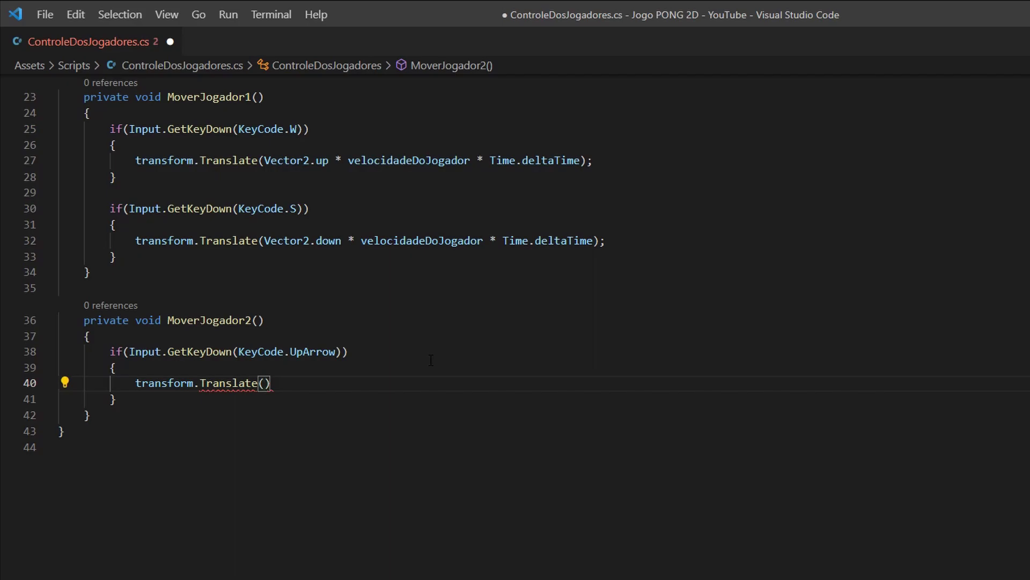
pyautogui.write('Veoc')
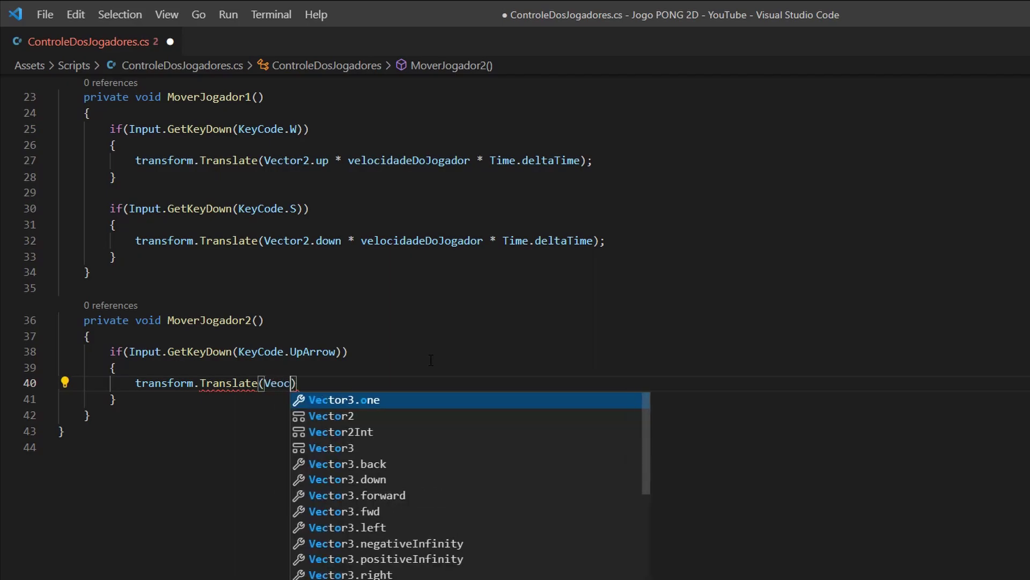
pyautogui.press('Down')
pyautogui.press('Tab')
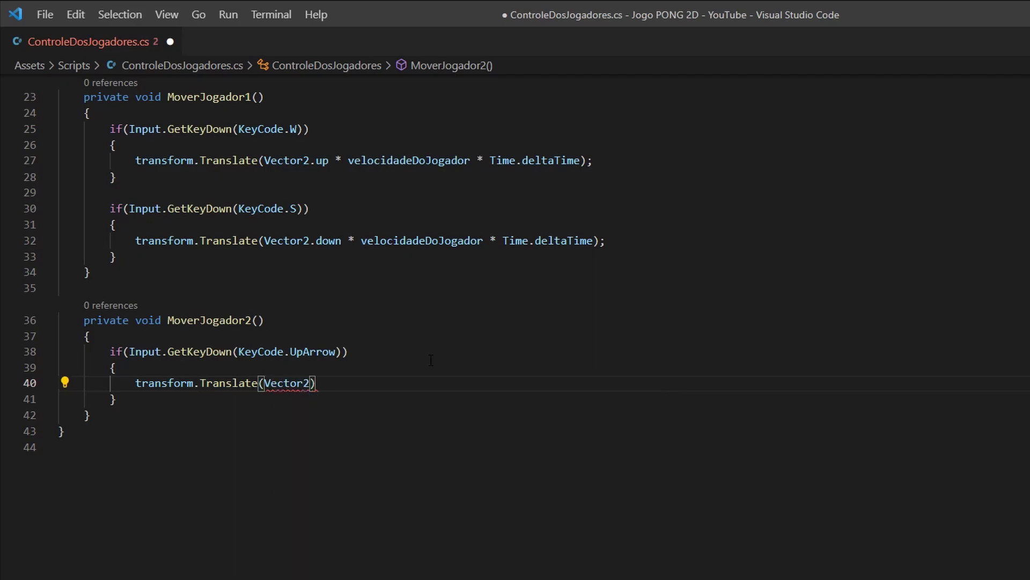
# Finish the argument as Vector2.up * velocidadeDoJogador * Time.deltaTime and end with a semicolon
pyautogui.write('.up')
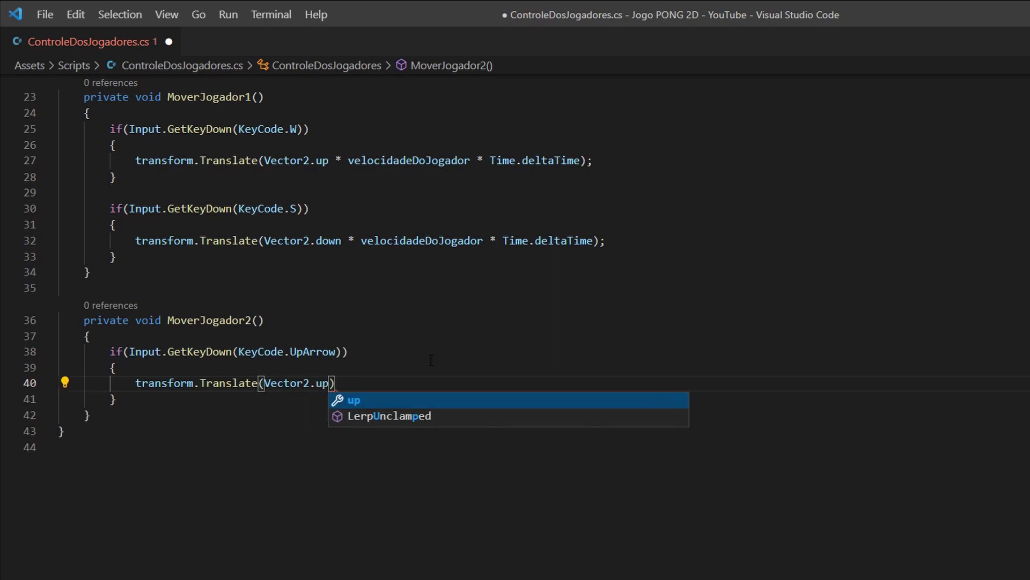
pyautogui.write(' * ')
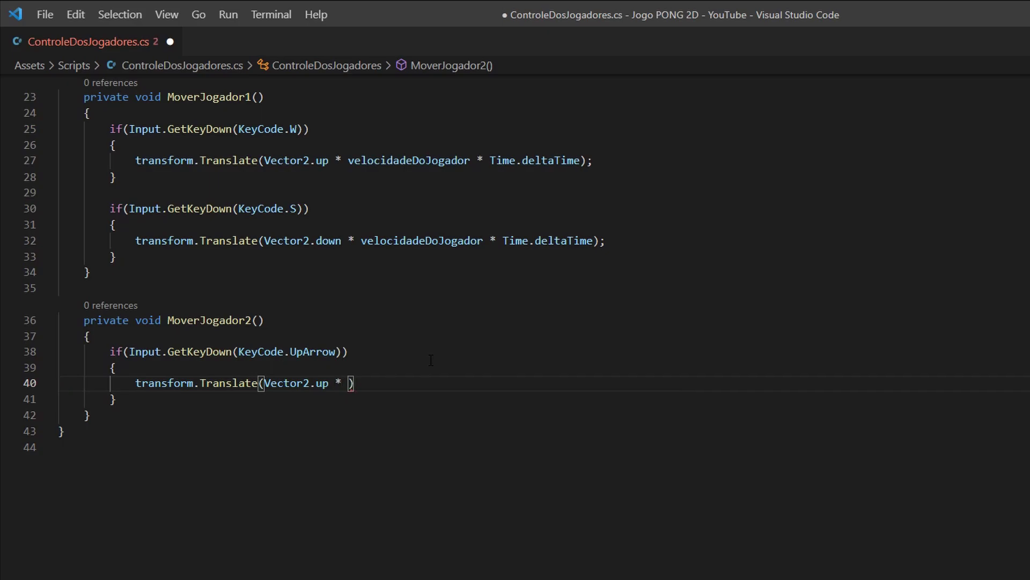
pyautogui.write('vel')
pyautogui.press('Tab')
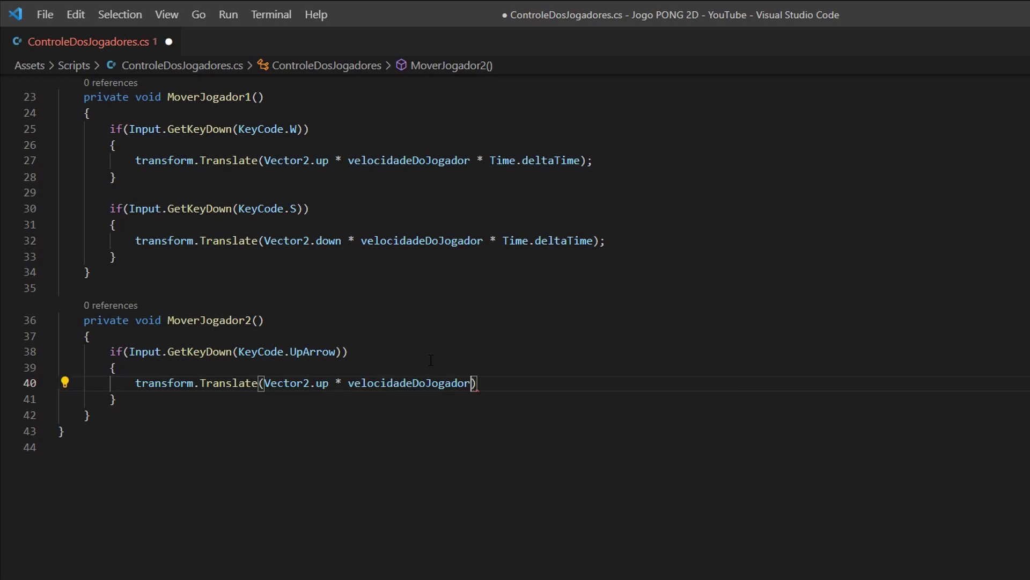
pyautogui.write('* ')
pyautogui.write('Time')
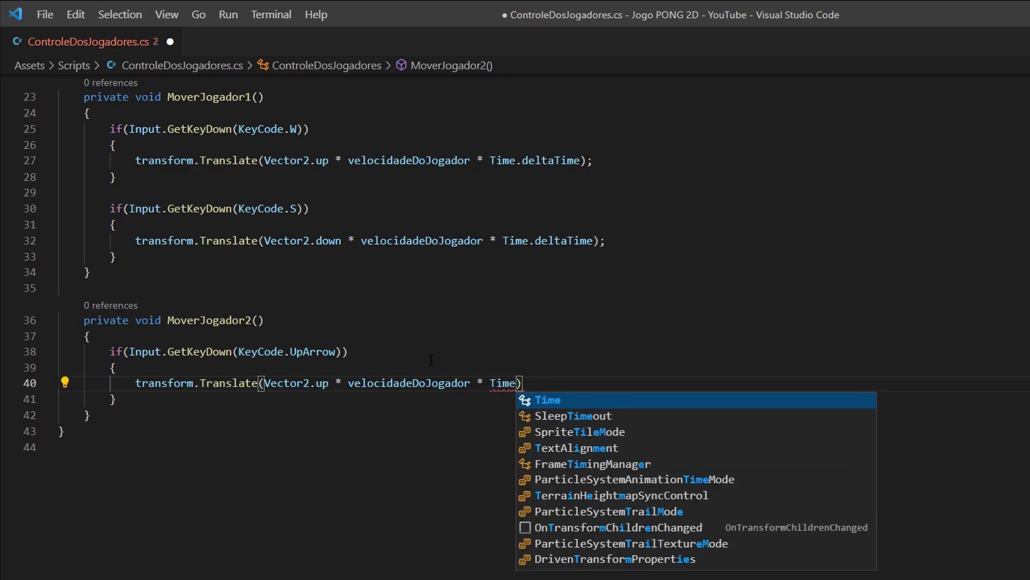
pyautogui.write('.de')
pyautogui.press('Return')
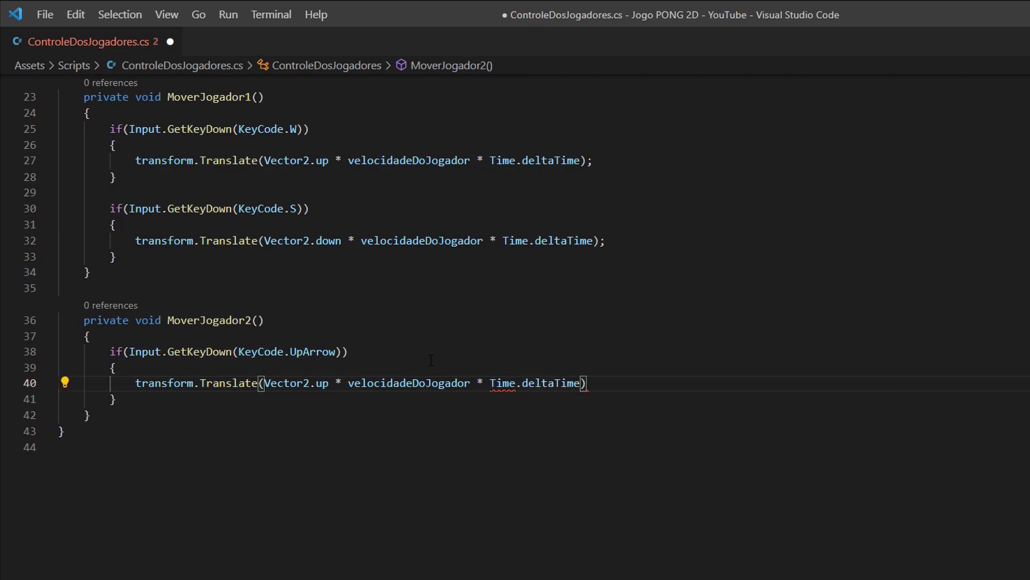
pyautogui.press('End')
pyautogui.write(';')
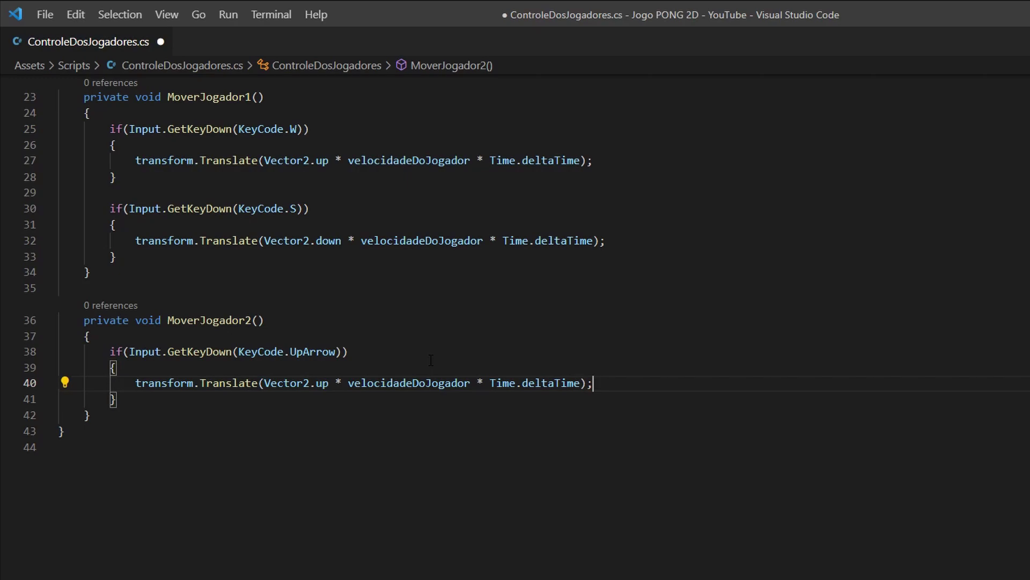
pyautogui.moveTo(227, 359); pyautogui.dragTo(674, 403)
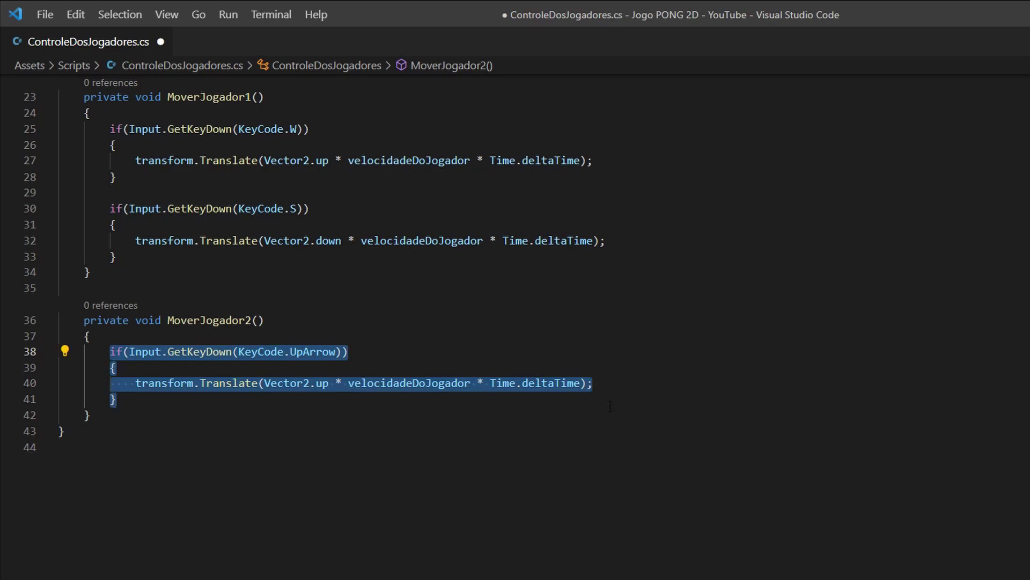
# Below the UpArrow block, add a new if() statement with an empty brace block
pyautogui.click(240, 401)
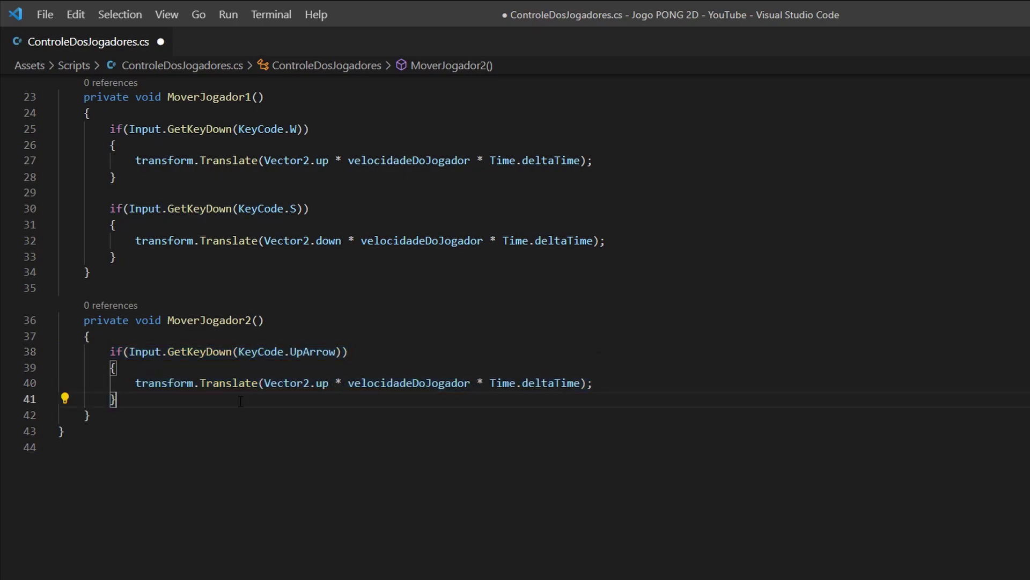
pyautogui.press('Return')
pyautogui.press('Return')
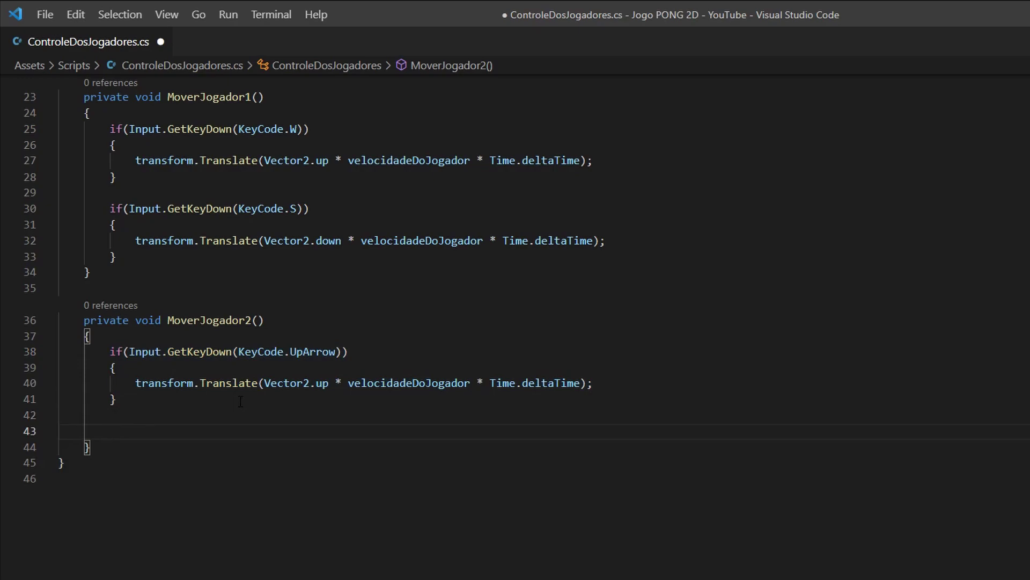
pyautogui.write('if()')
pyautogui.press('Return')
pyautogui.write('{')
pyautogui.press('Return')
pyautogui.press('Up')
pyautogui.press('Up')
pyautogui.press('Left')
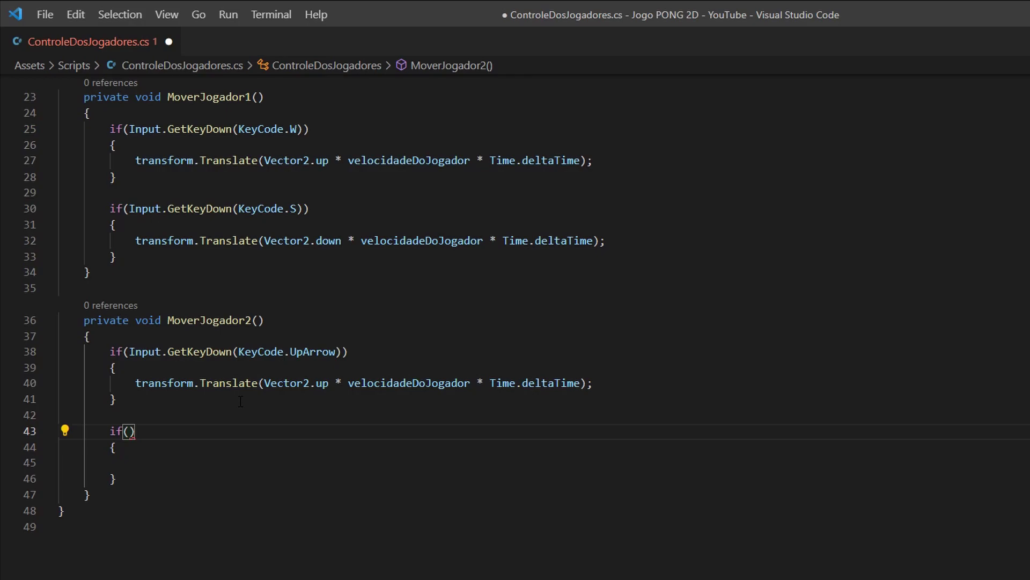
# Fill the new condition with Input.GetKeyDown(KeyCode.DownArrow) and move into its body
pyautogui.write('Input')
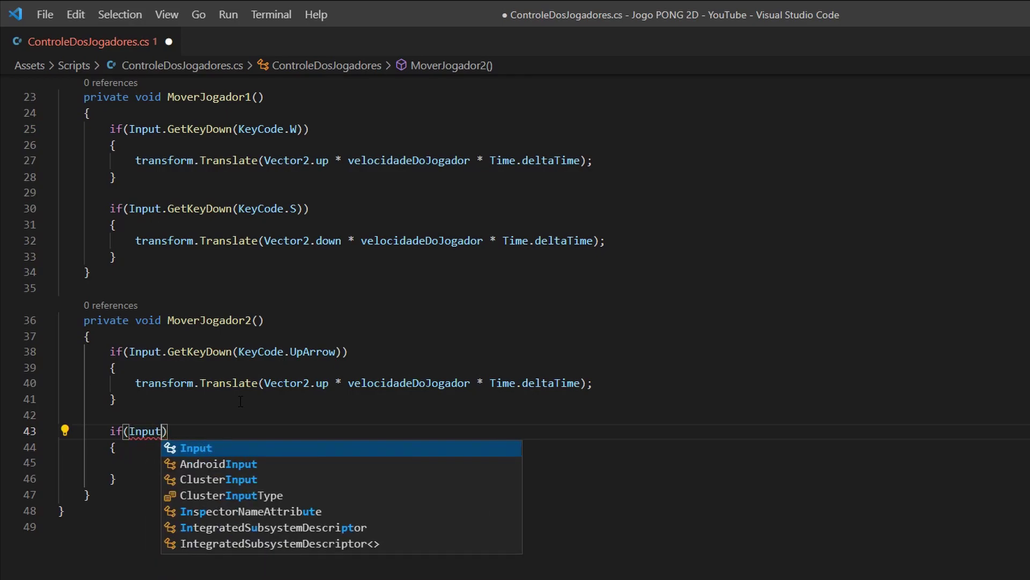
pyautogui.write('.Get')
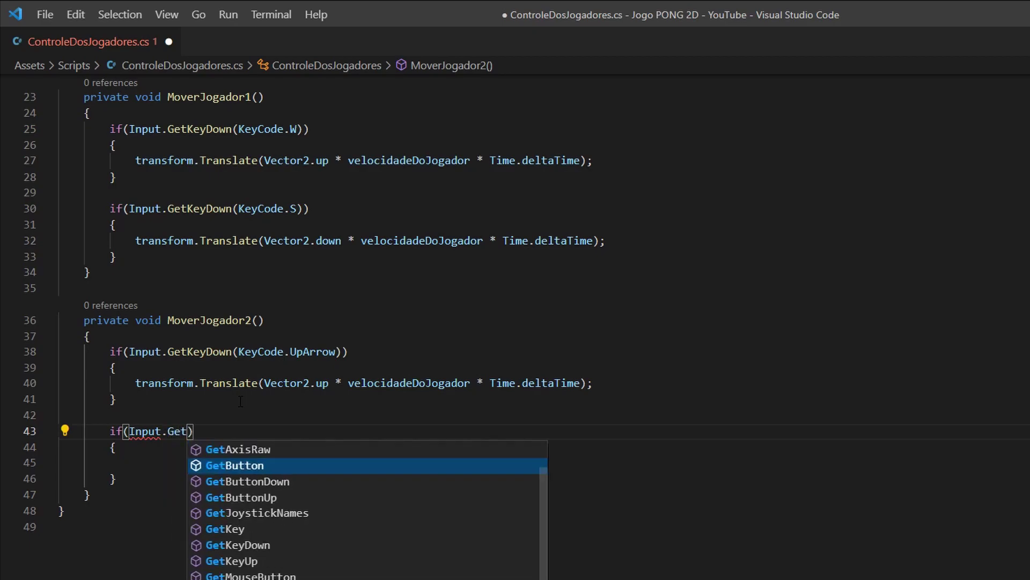
pyautogui.write('KeyDown')
pyautogui.press('Escape')
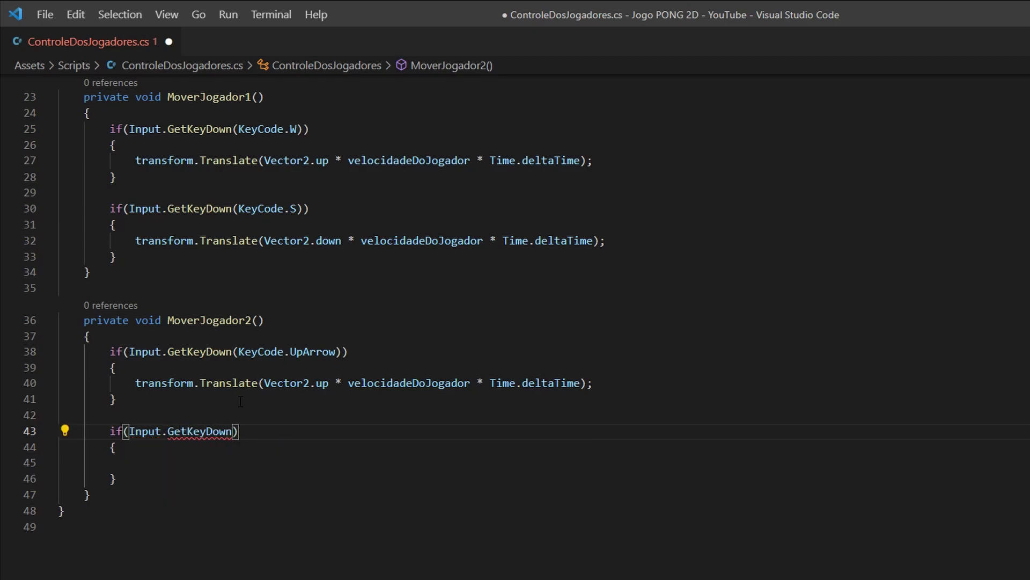
pyautogui.write('()')
pyautogui.press('Left')
pyautogui.write('Key')
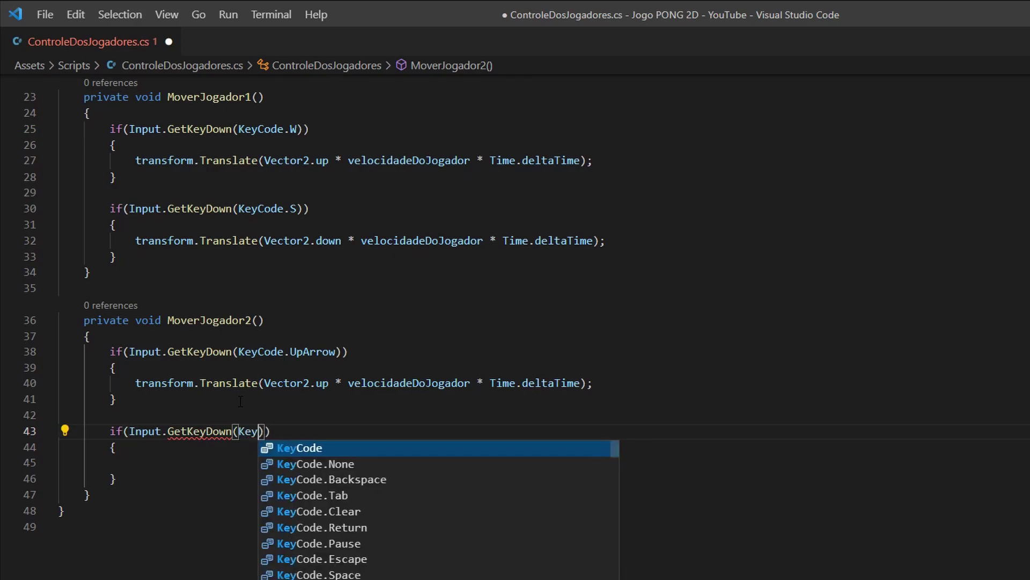
pyautogui.write('Code')
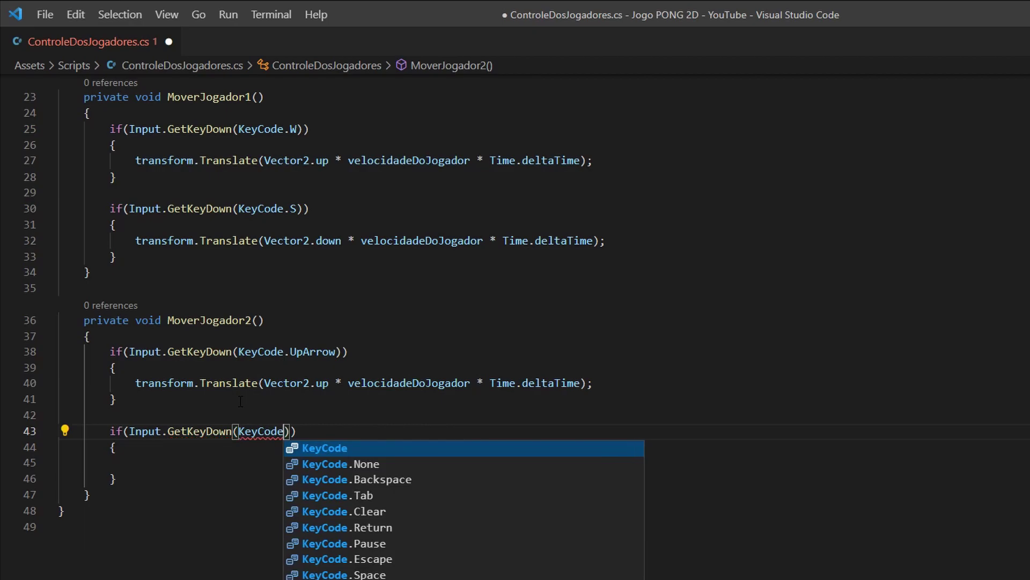
pyautogui.write('.Dow')
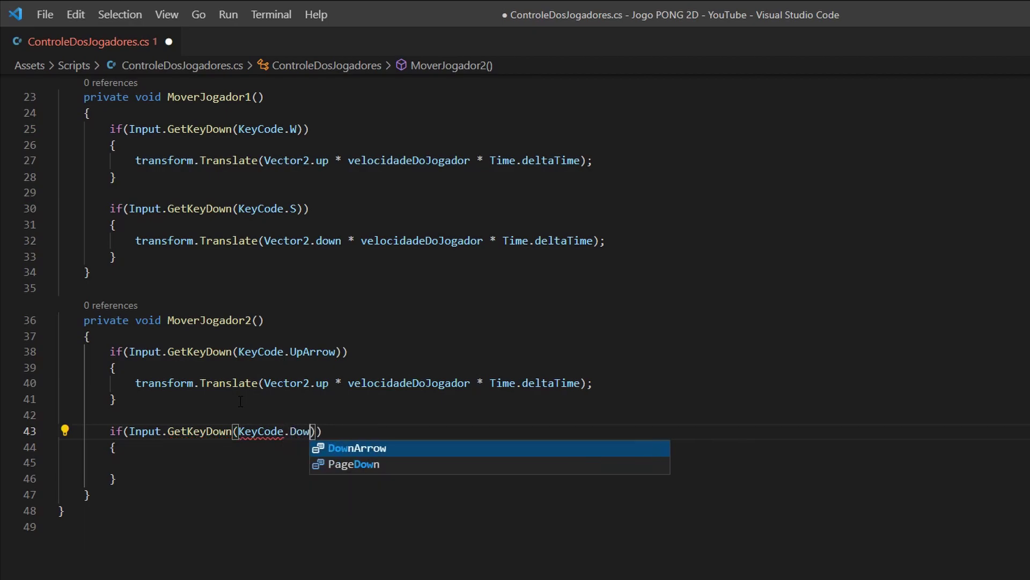
pyautogui.write('nArrow')
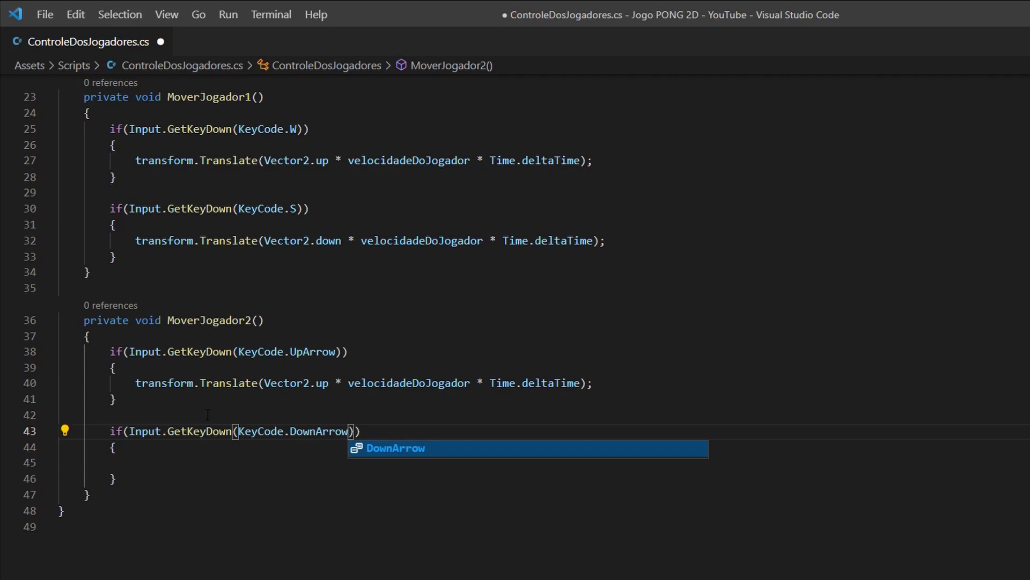
pyautogui.moveTo(110, 431); pyautogui.dragTo(445, 432)
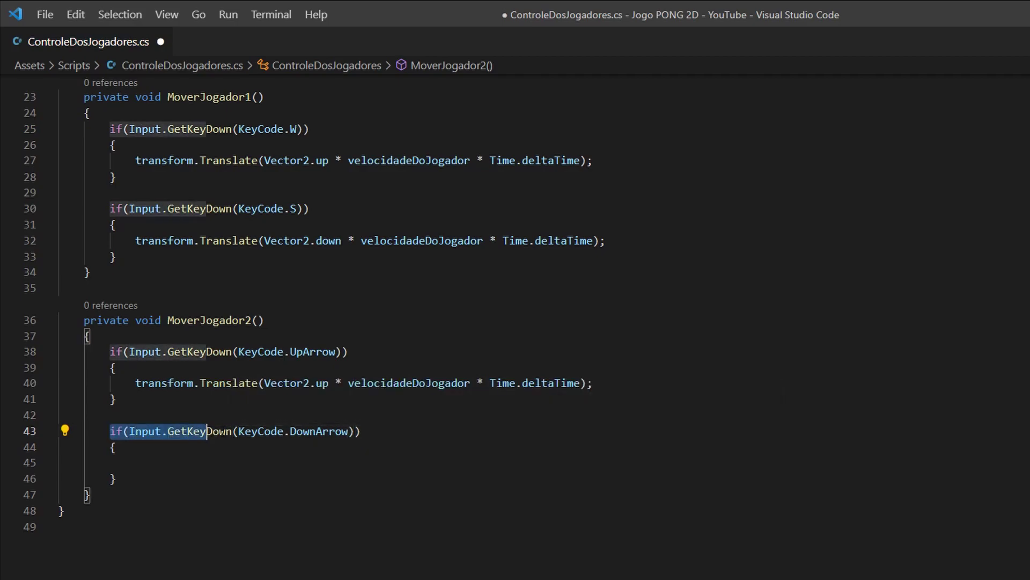
pyautogui.click(160, 461)
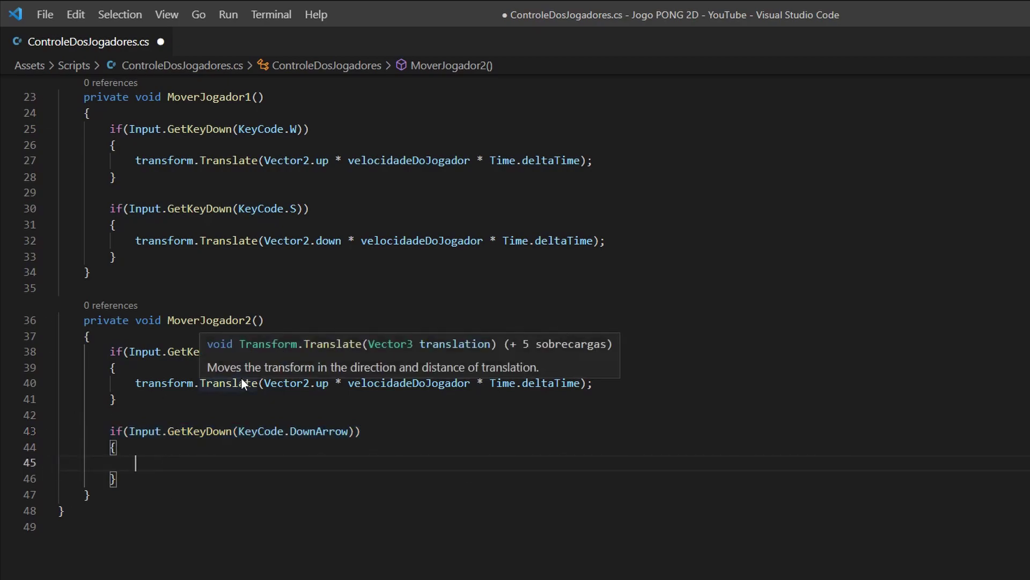
pyautogui.moveTo(242, 382)
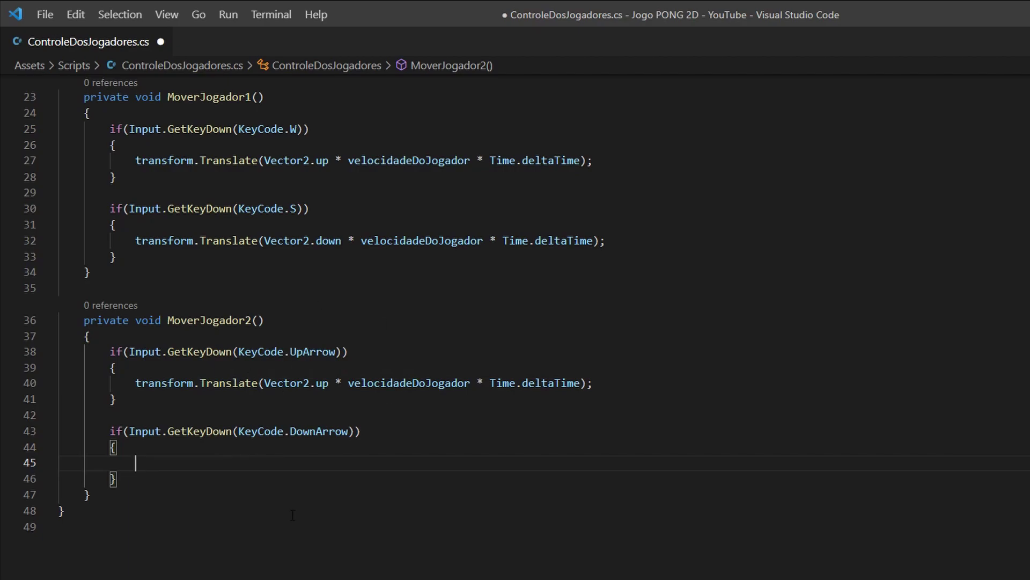
# On line 45, write transform.Translate(Vector2.down * velocidadeDoJogador * Time.deltaTime);
pyautogui.write('tra')
pyautogui.press('Tab')
pyautogui.write('.T')
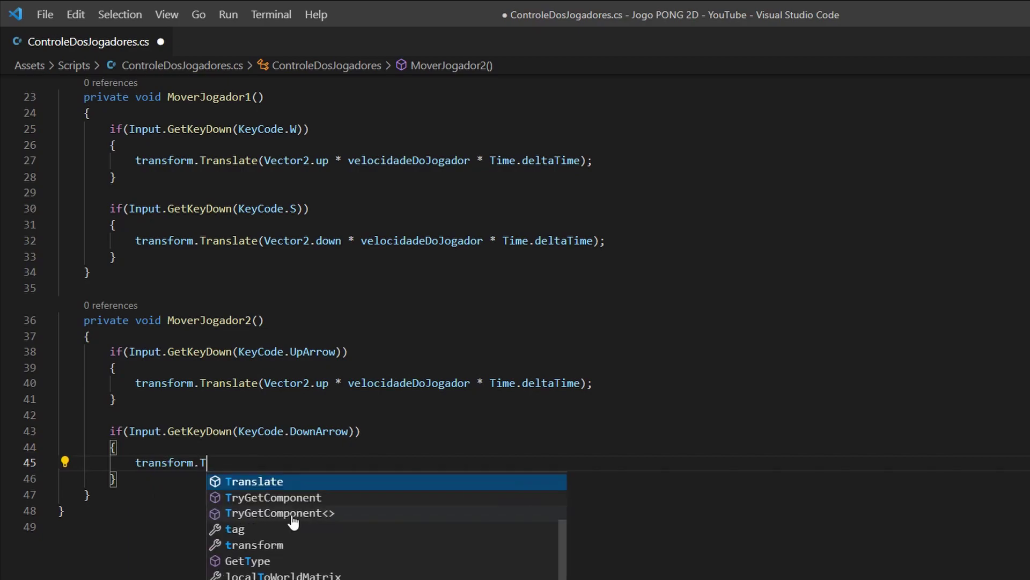
pyautogui.write('ar')
pyautogui.press('Tab')
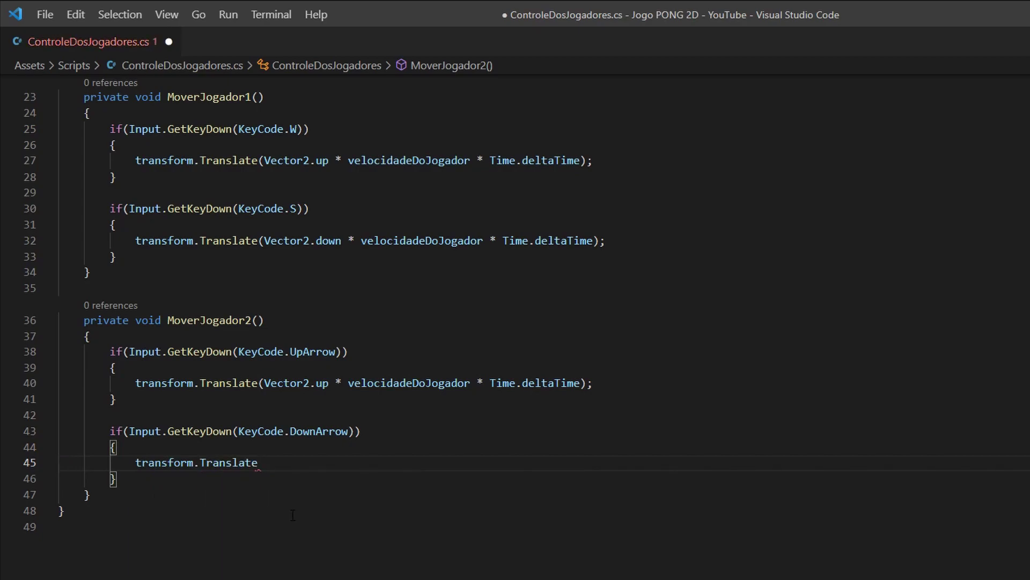
pyautogui.write('()')
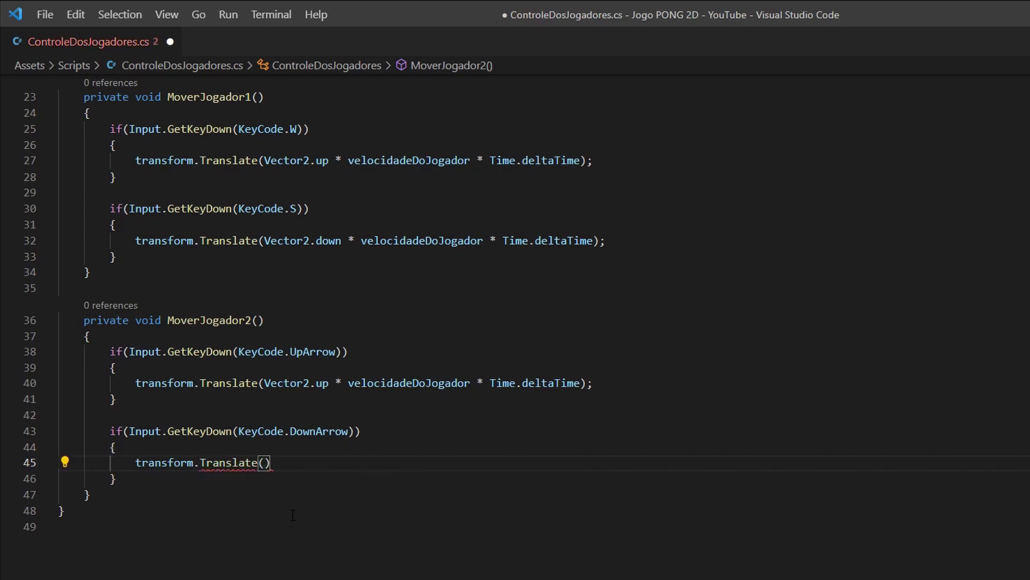
pyautogui.press('Left')
pyautogui.write('V')
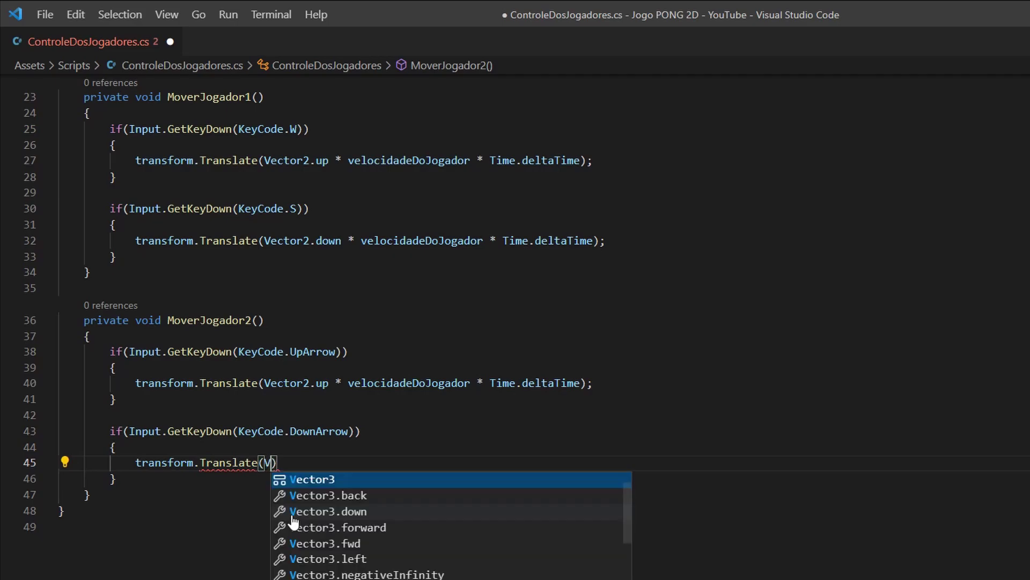
pyautogui.write('ector2.')
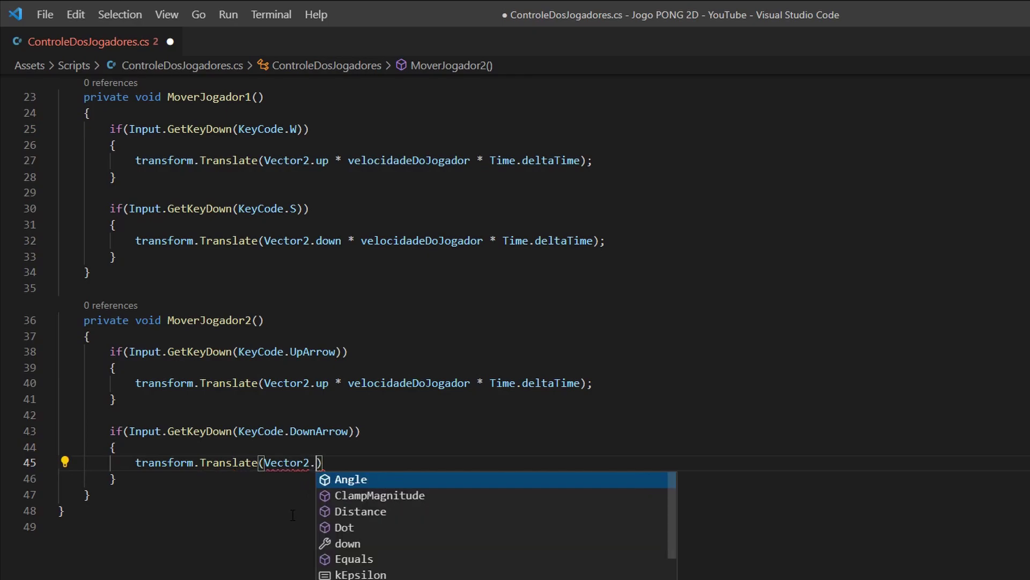
pyautogui.write('down')
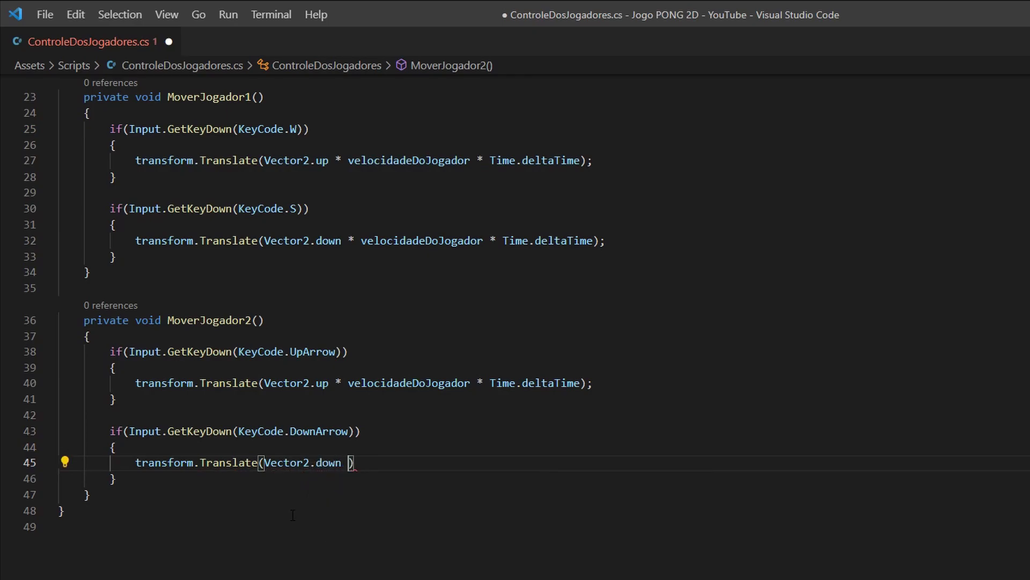
pyautogui.write(' * ')
pyautogui.write('ve')
pyautogui.press('Tab')
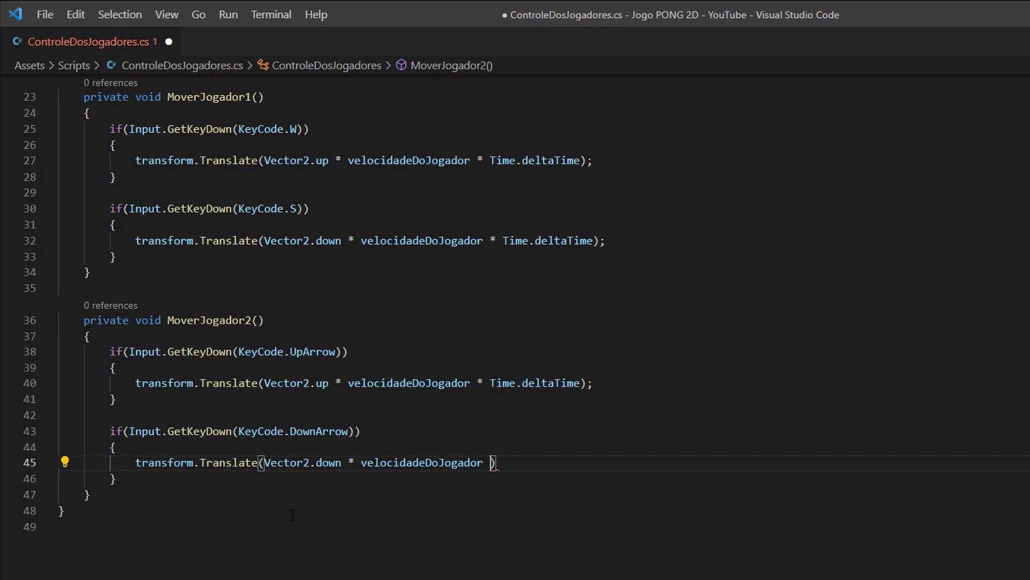
pyautogui.write('* ')
pyautogui.write('Time.')
pyautogui.write('del')
pyautogui.press('Tab')
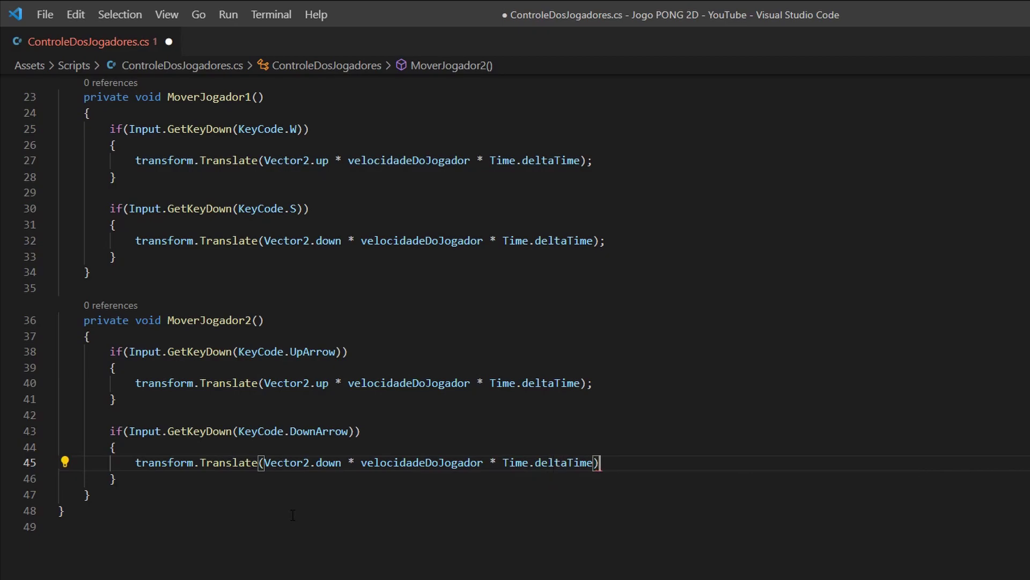
pyautogui.write(';')
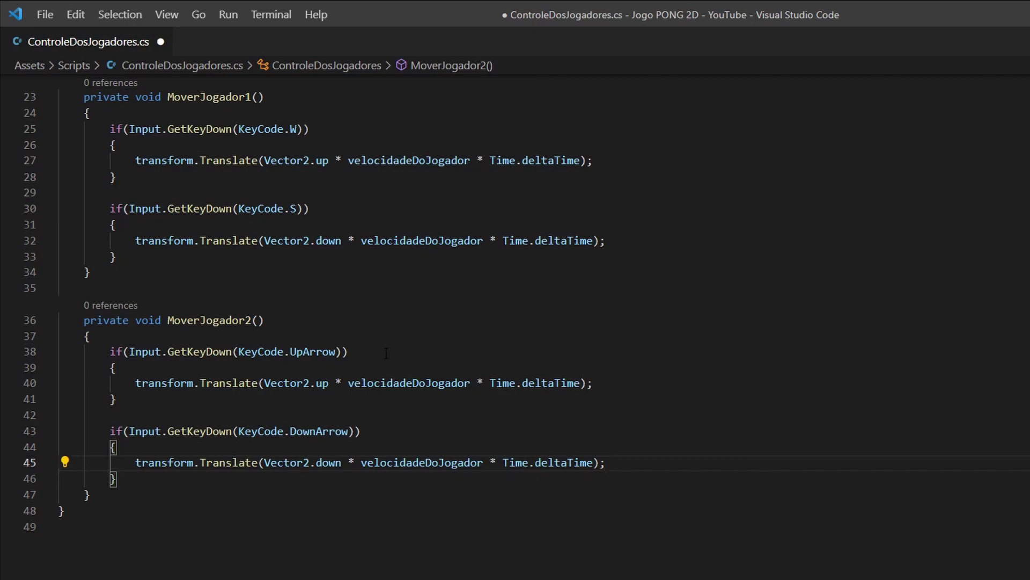
pyautogui.moveTo(161, 97); pyautogui.dragTo(283, 94)
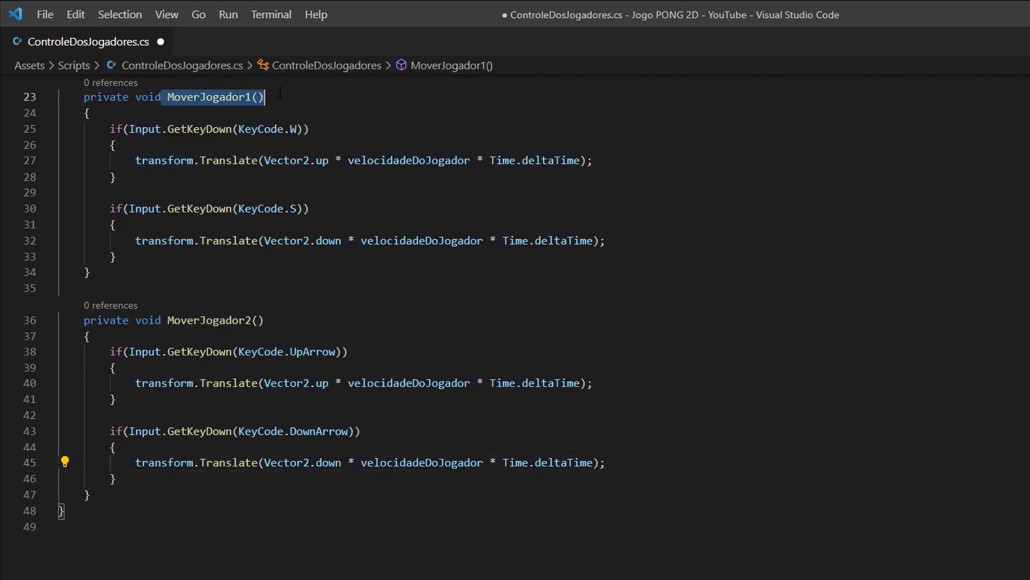
pyautogui.moveTo(266, 320); pyautogui.dragTo(167, 320)
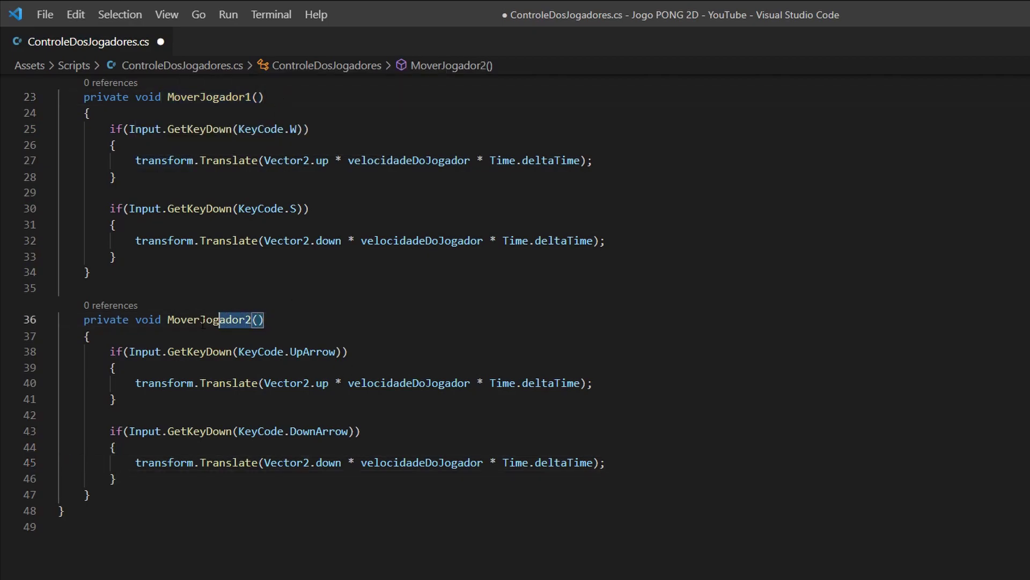
pyautogui.click(266, 319)
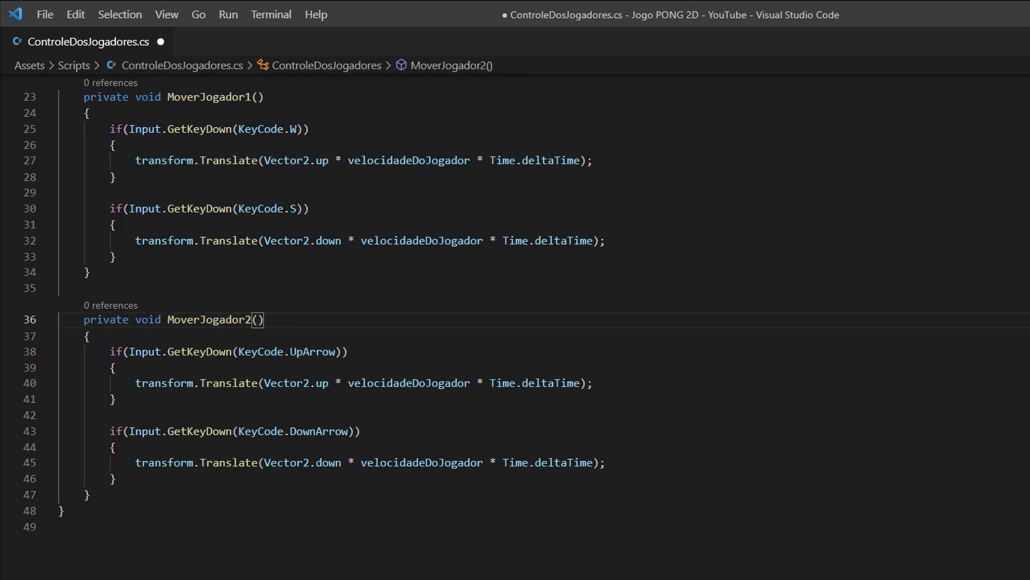
pyautogui.scroll(3, 515, 322)
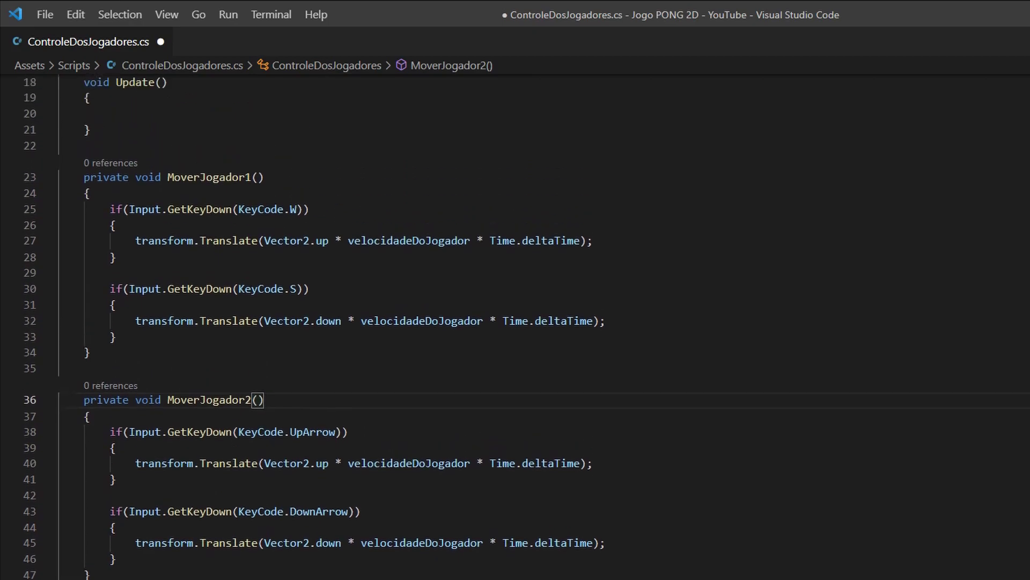
pyautogui.scroll(-1, 515, 322)
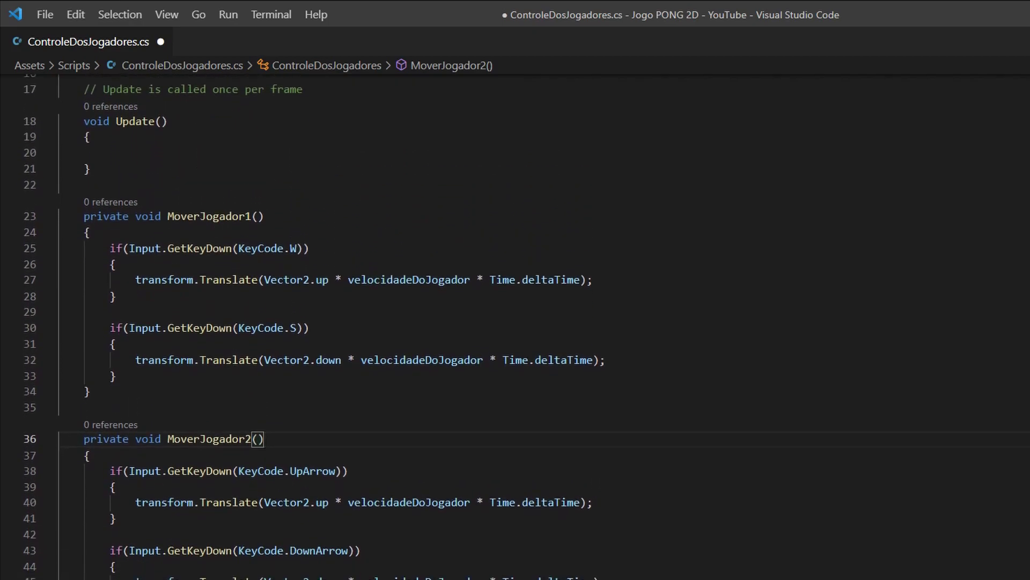
pyautogui.click(193, 150)
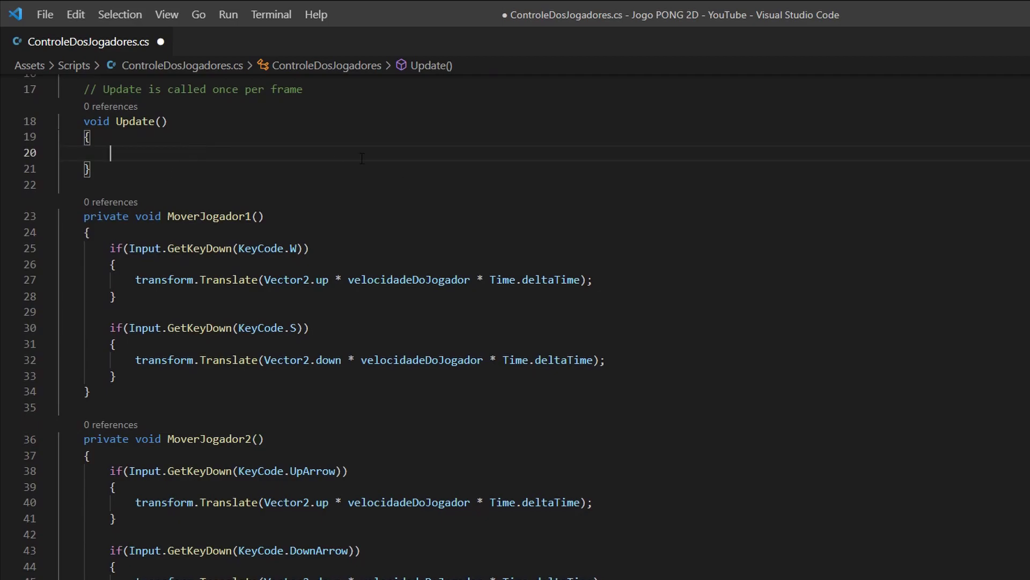
pyautogui.moveTo(202, 220); pyautogui.dragTo(264, 218)
pyautogui.moveTo(202, 440); pyautogui.dragTo(265, 440)
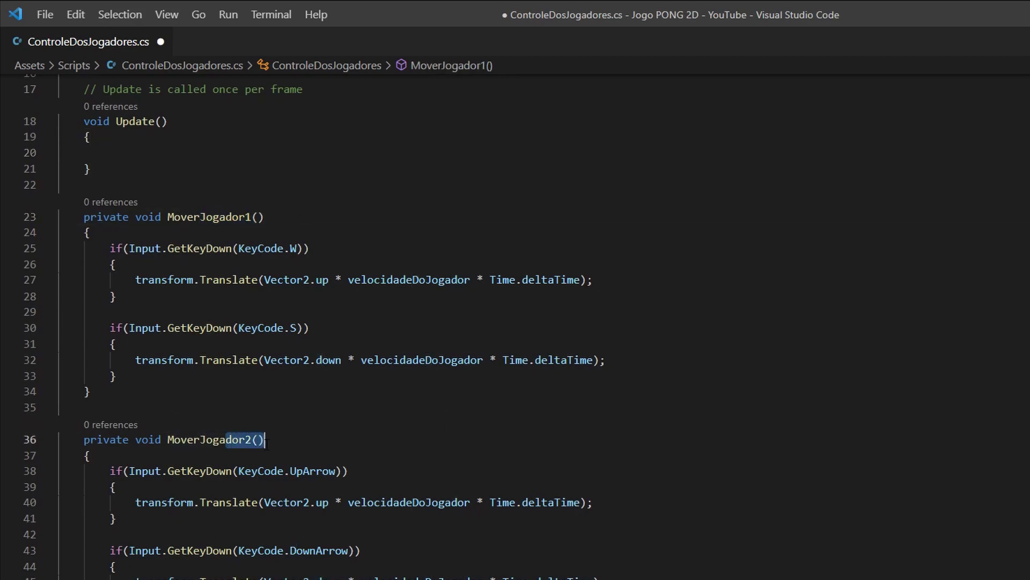
pyautogui.click(296, 441)
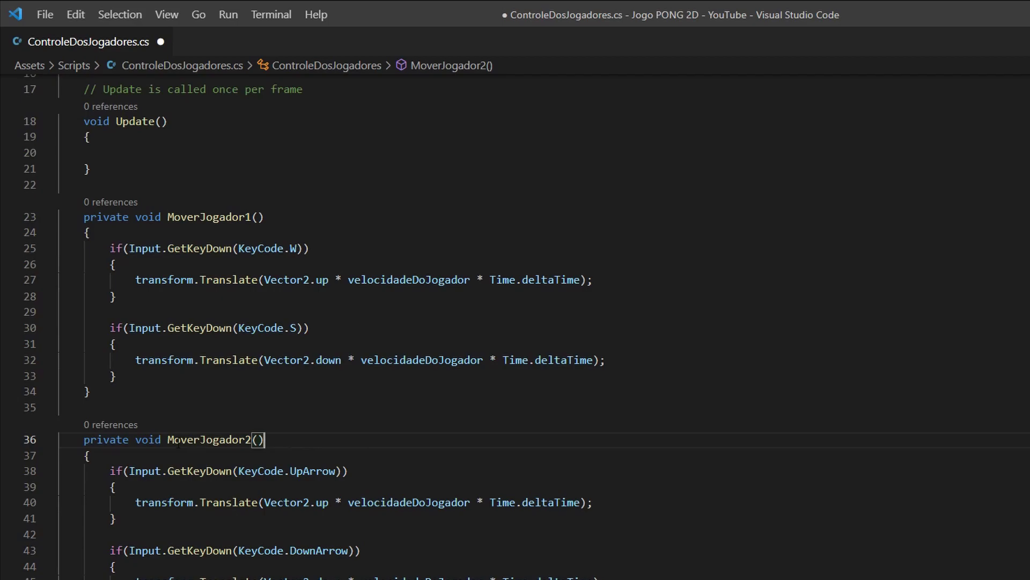
pyautogui.moveTo(142, 471); pyautogui.dragTo(621, 505)
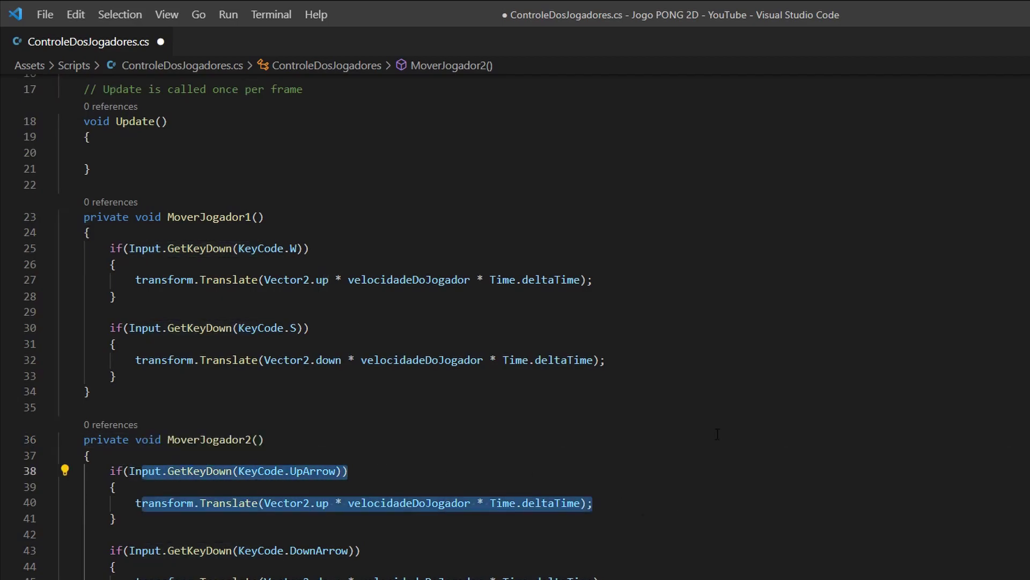
pyautogui.click(639, 505)
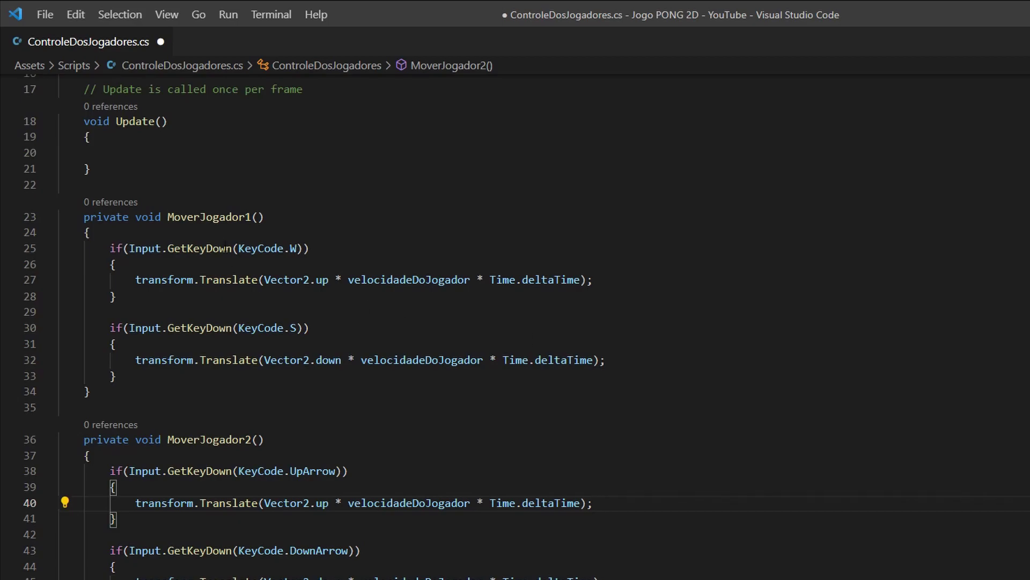
pyautogui.doubleClick(224, 217)
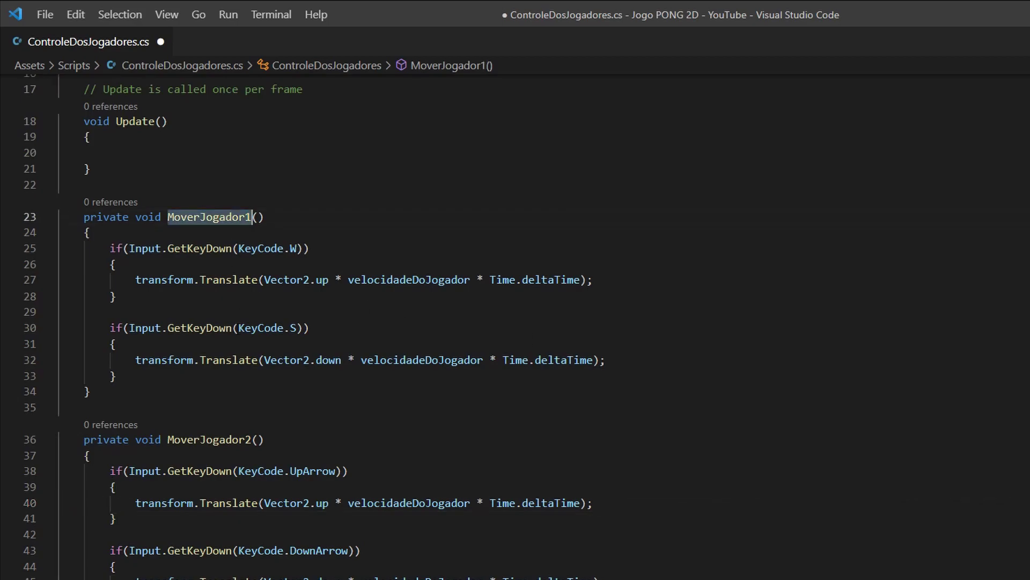
pyautogui.doubleClick(209, 439)
pyautogui.click(288, 435)
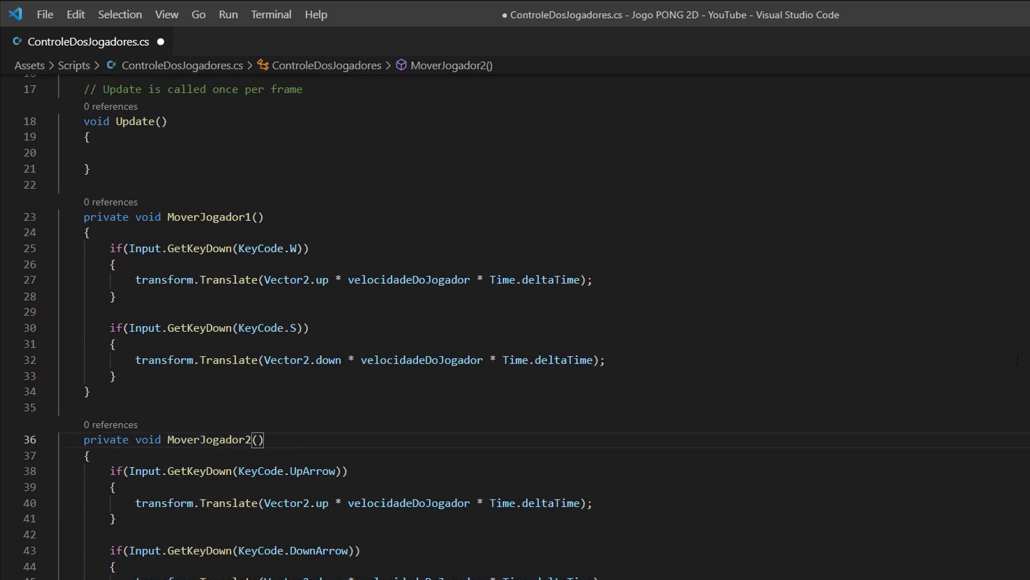
# Inside the Update body, add an if() statement with an empty brace block
pyautogui.scroll(1, 311, 322)
pyautogui.scroll(1, 311, 322)
pyautogui.scroll(1, 312, 322)
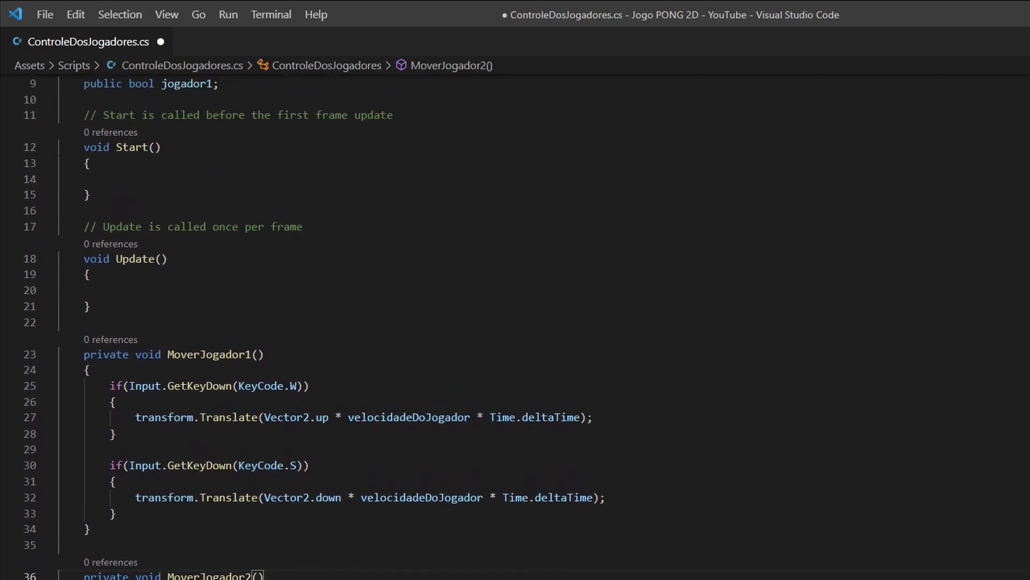
pyautogui.doubleClick(193, 97)
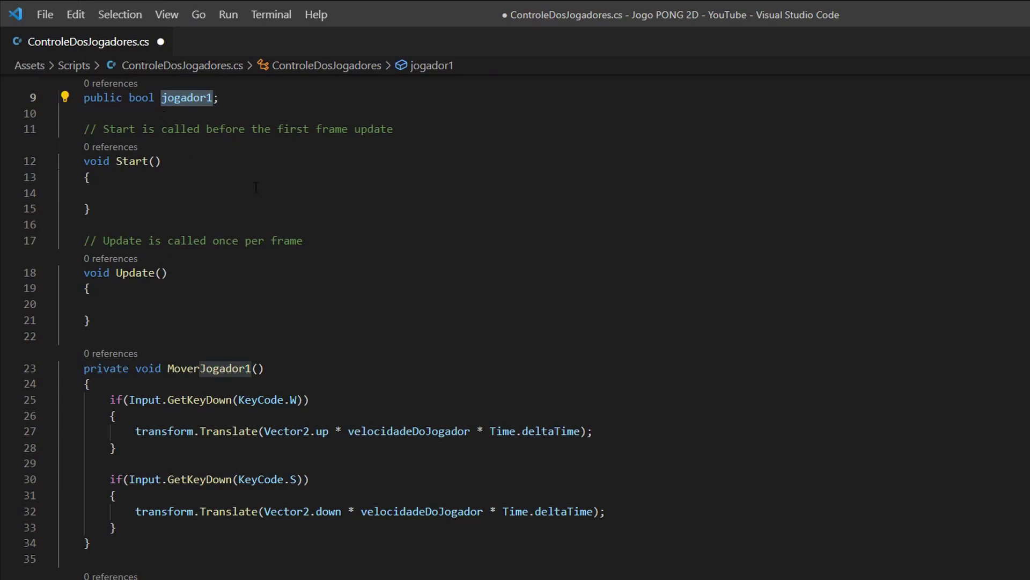
pyautogui.click(287, 305)
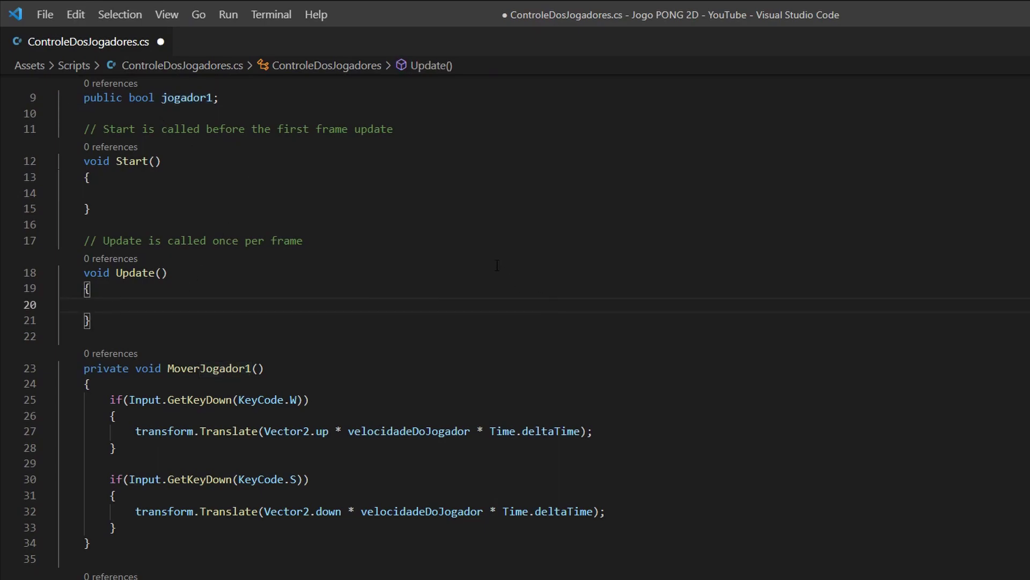
pyautogui.write('if')
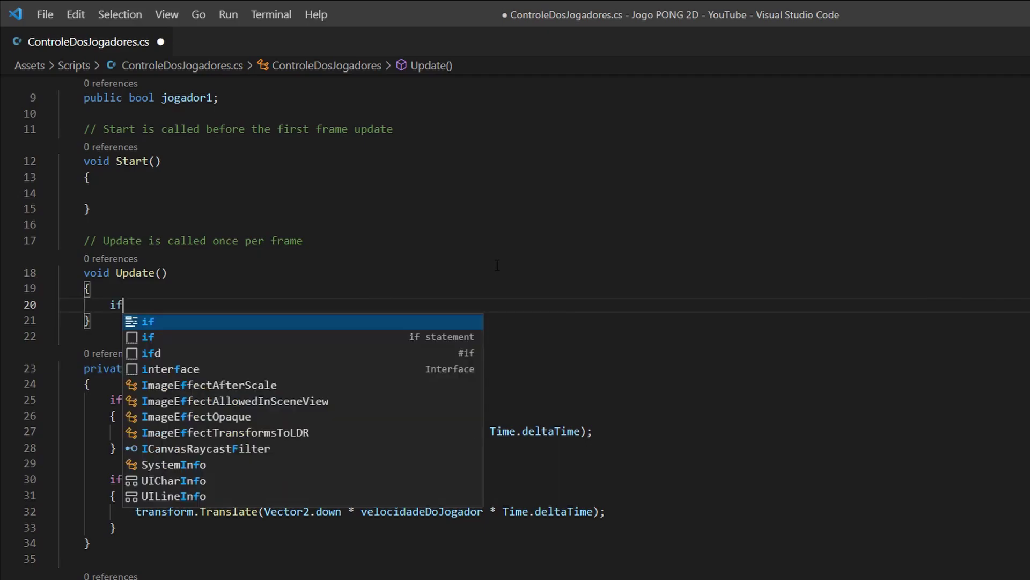
pyautogui.write('()')
pyautogui.press('Return')
pyautogui.write('{')
pyautogui.press('Return')
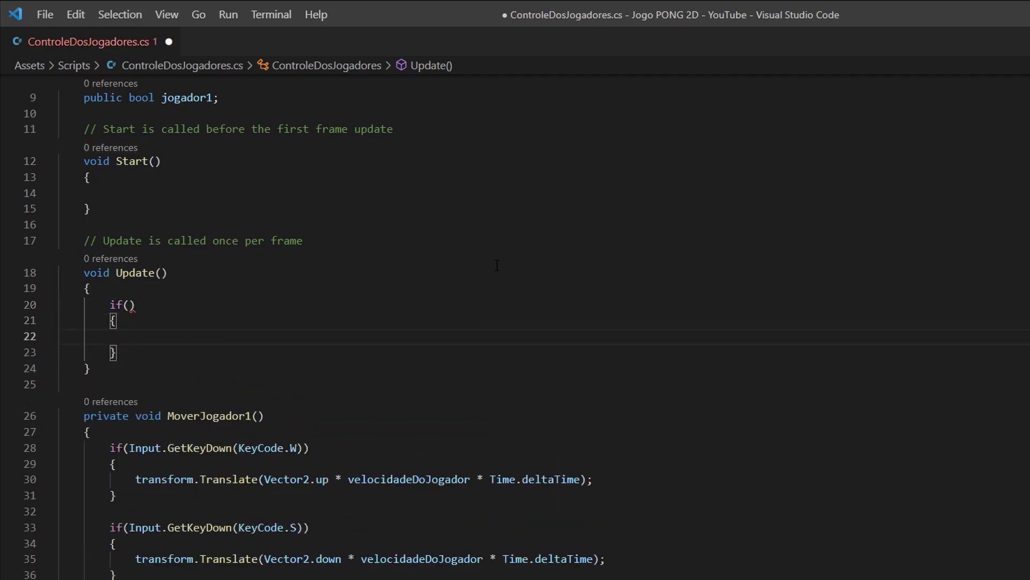
# Set the if condition to jogador1 == true using IntelliSense
pyautogui.press('Up')
pyautogui.press('Up')
pyautogui.press('Left')
pyautogui.write('joga')
pyautogui.press('Return')
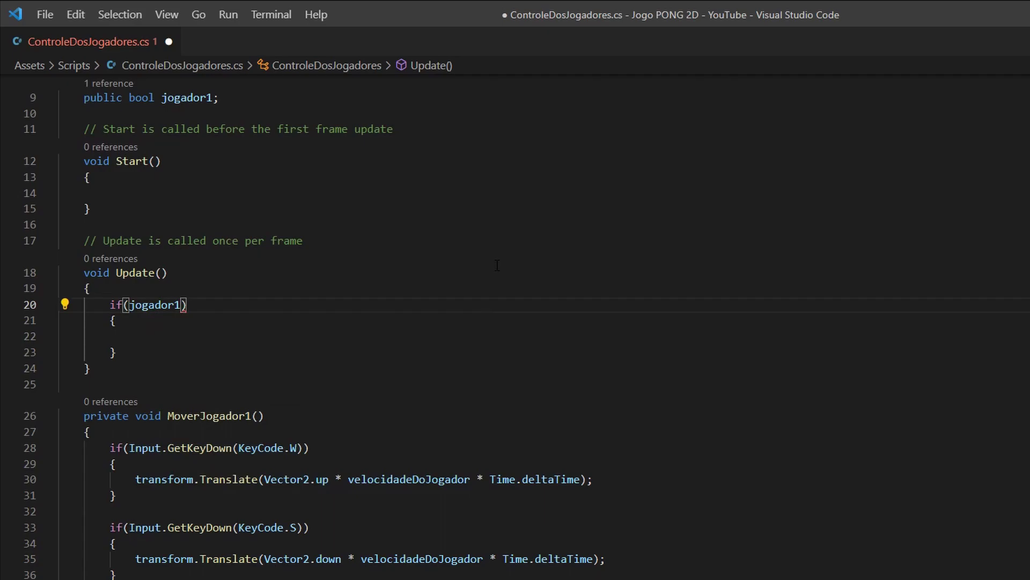
pyautogui.write('== ')
pyautogui.write('true')
pyautogui.press('Escape')
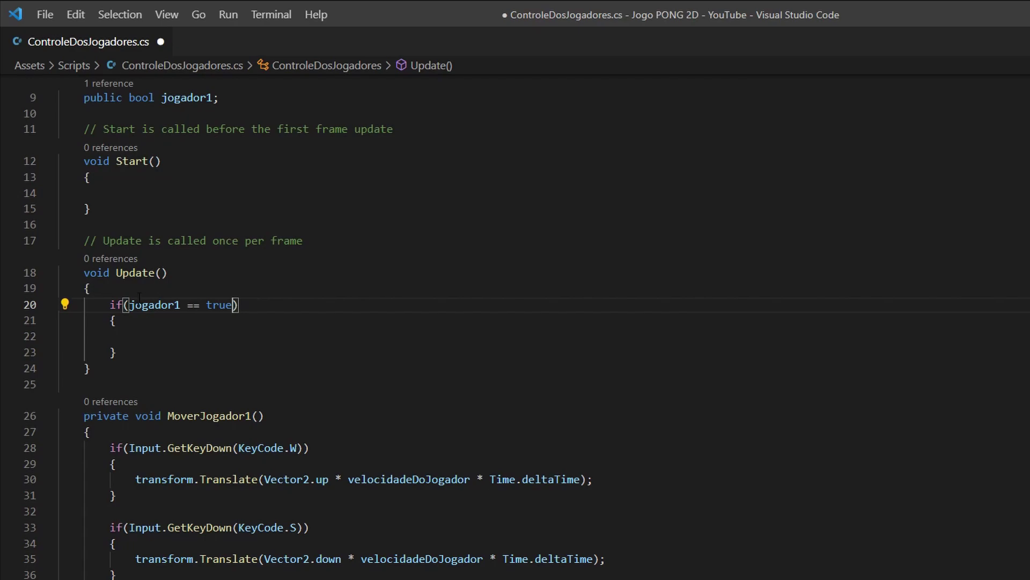
# Review the jogador1, == and true parts of the condition, then return into the empty block
pyautogui.doubleClick(166, 311)
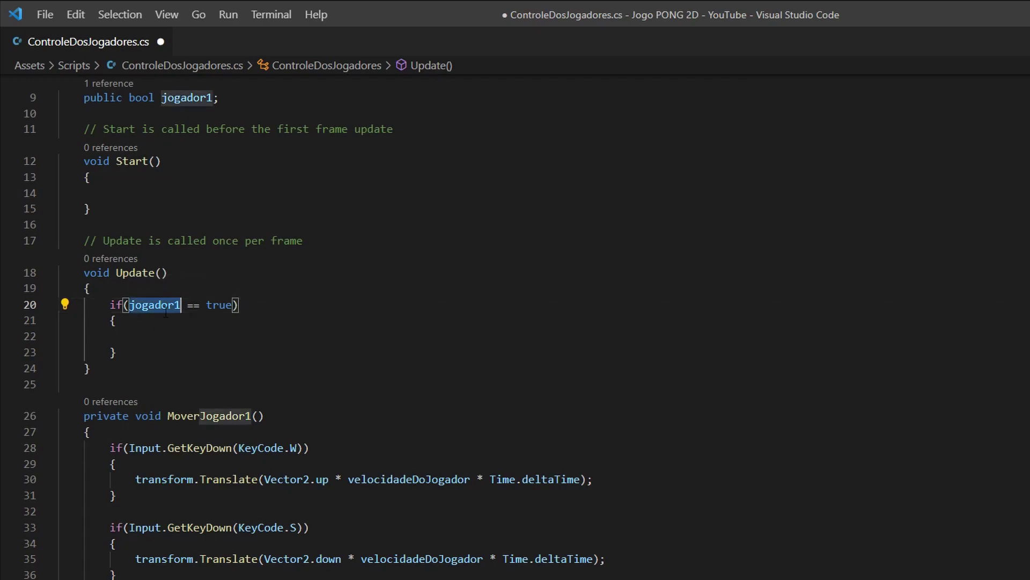
pyautogui.doubleClick(218, 305)
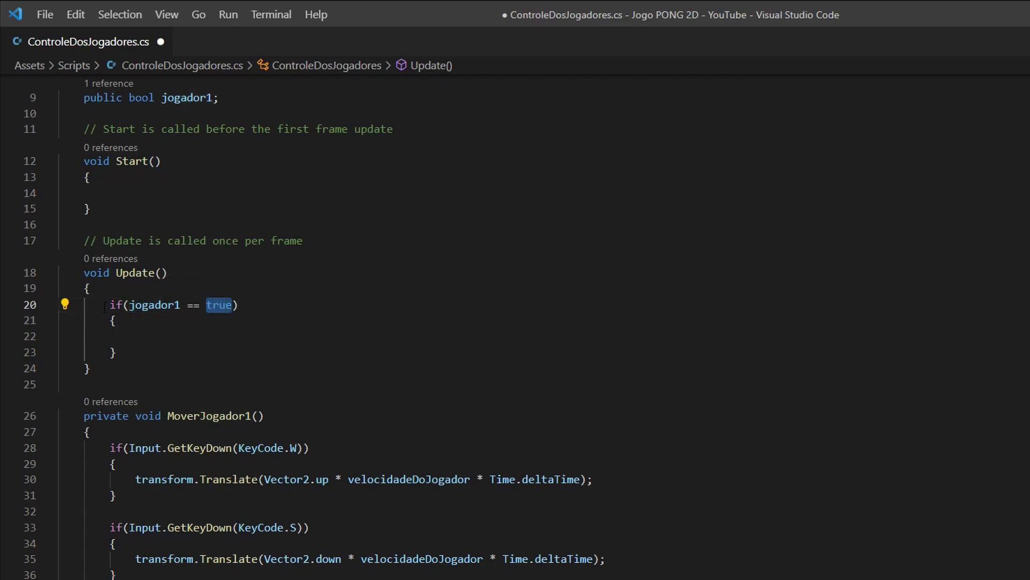
pyautogui.moveTo(110, 304); pyautogui.dragTo(117, 353)
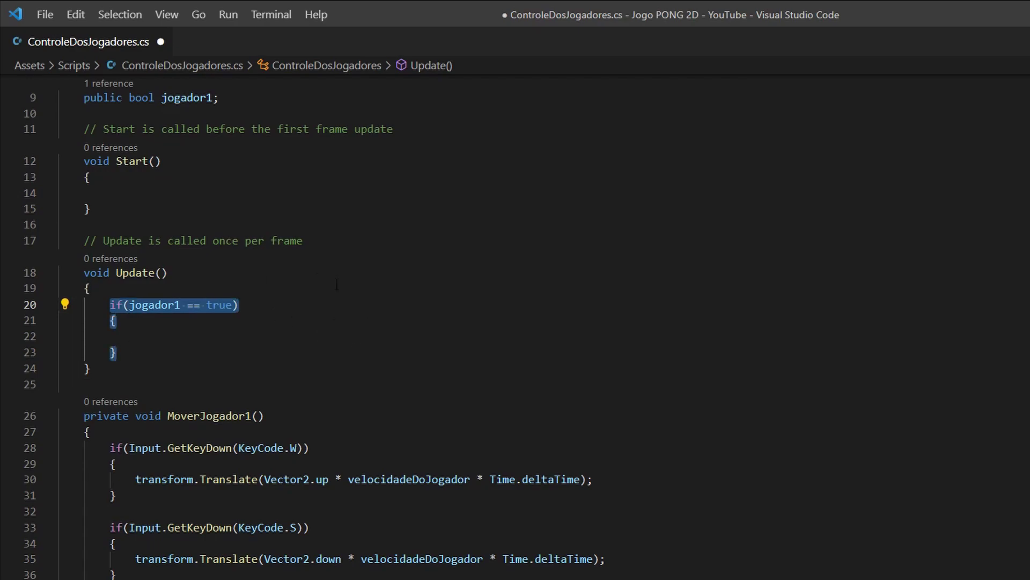
pyautogui.click(180, 337)
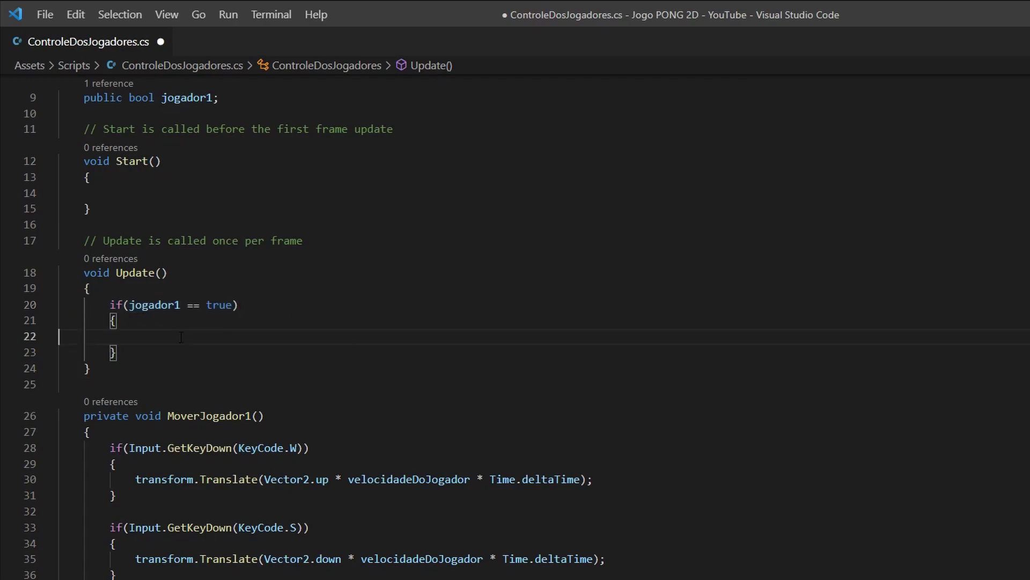
pyautogui.click(187, 305)
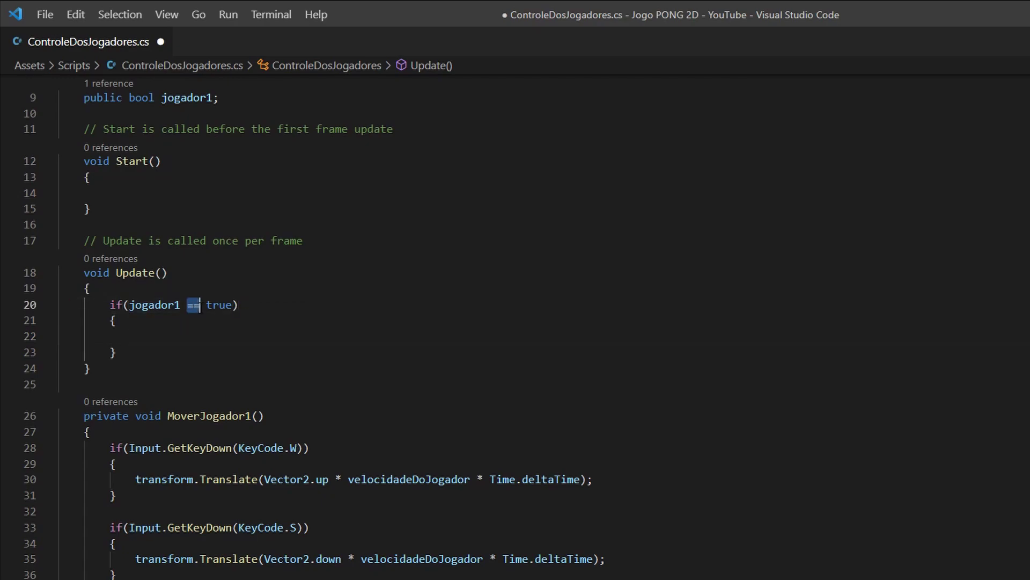
pyautogui.doubleClick(193, 310)
pyautogui.press('End')
pyautogui.doubleClick(194, 306)
pyautogui.click(193, 304)
pyautogui.doubleClick(192, 305)
pyautogui.click(232, 305)
pyautogui.doubleClick(143, 305)
pyautogui.click(131, 337)
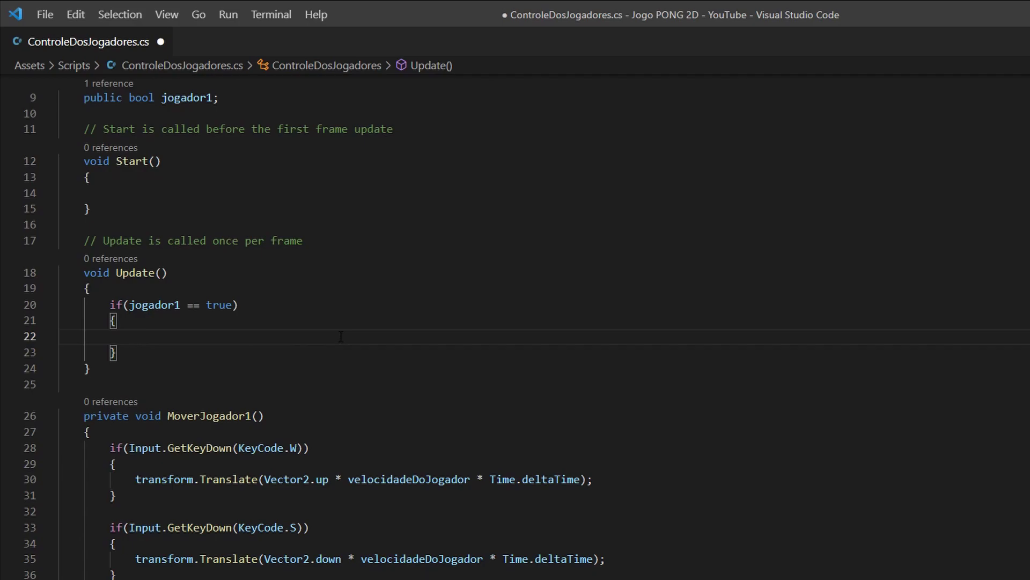
pyautogui.write('MoverJ')
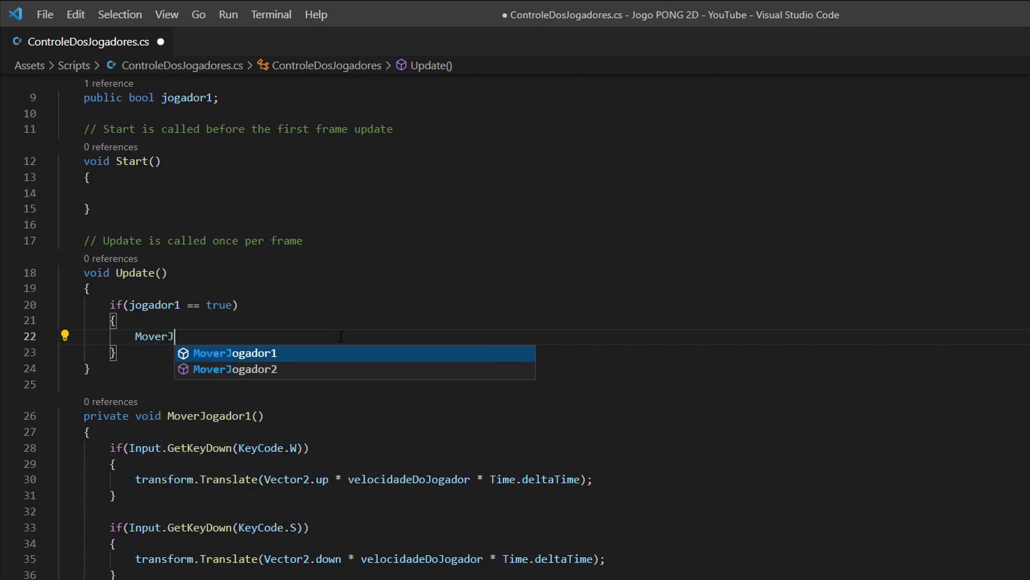
pyautogui.press('Return')
pyautogui.write('()')
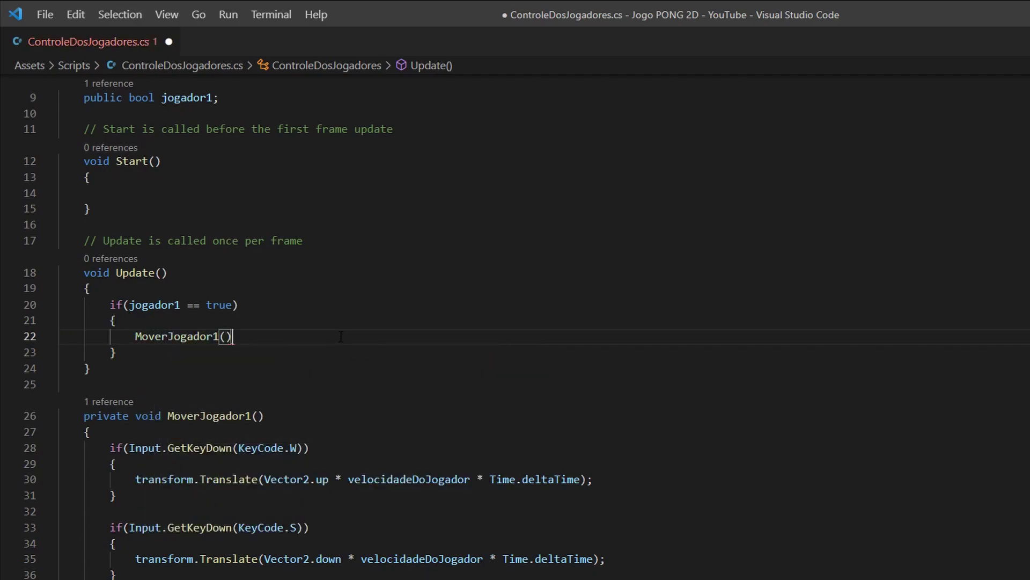
pyautogui.write(';')
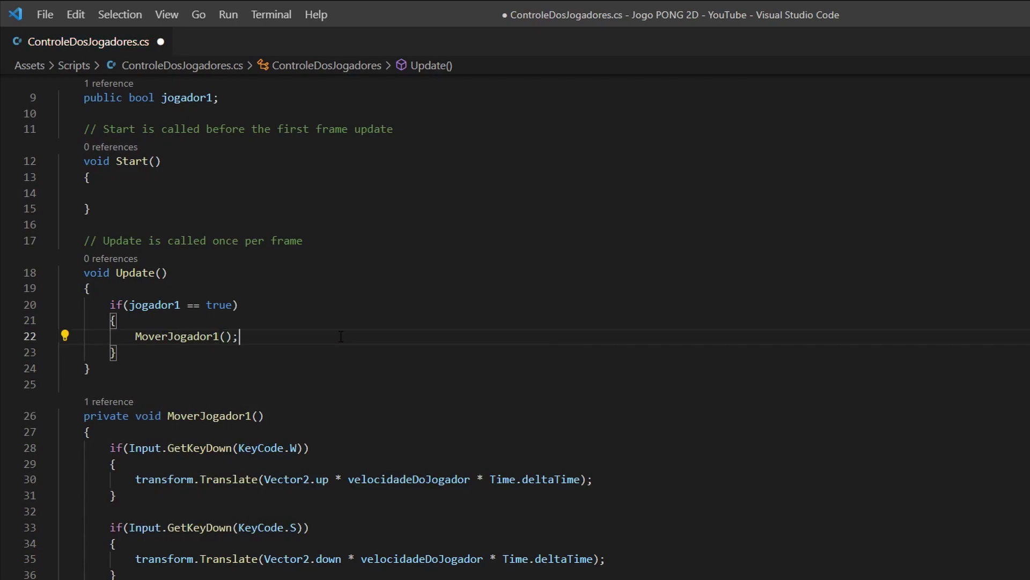
pyautogui.click(104, 304)
pyautogui.moveTo(105, 304); pyautogui.dragTo(360, 347)
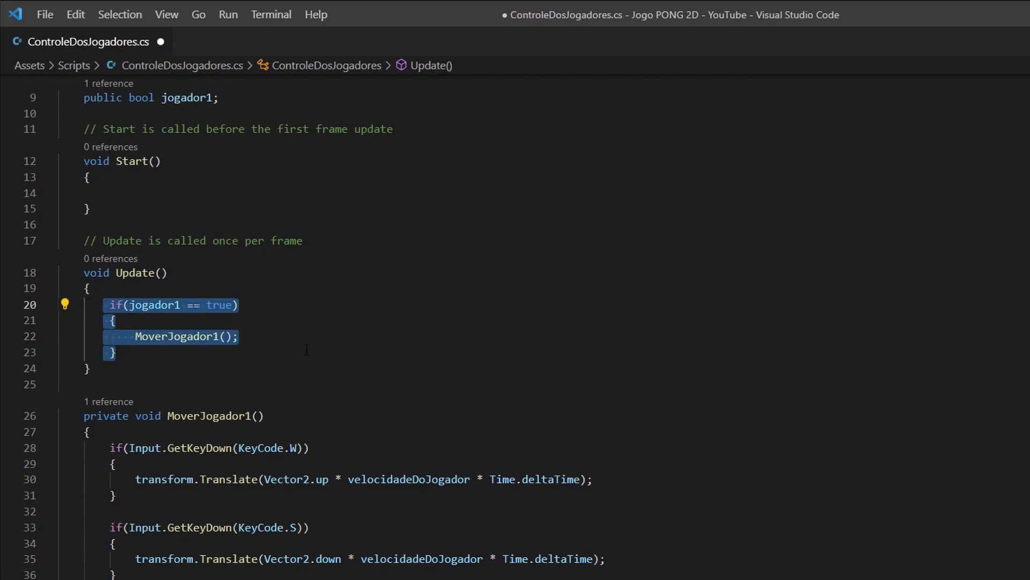
pyautogui.click(177, 305)
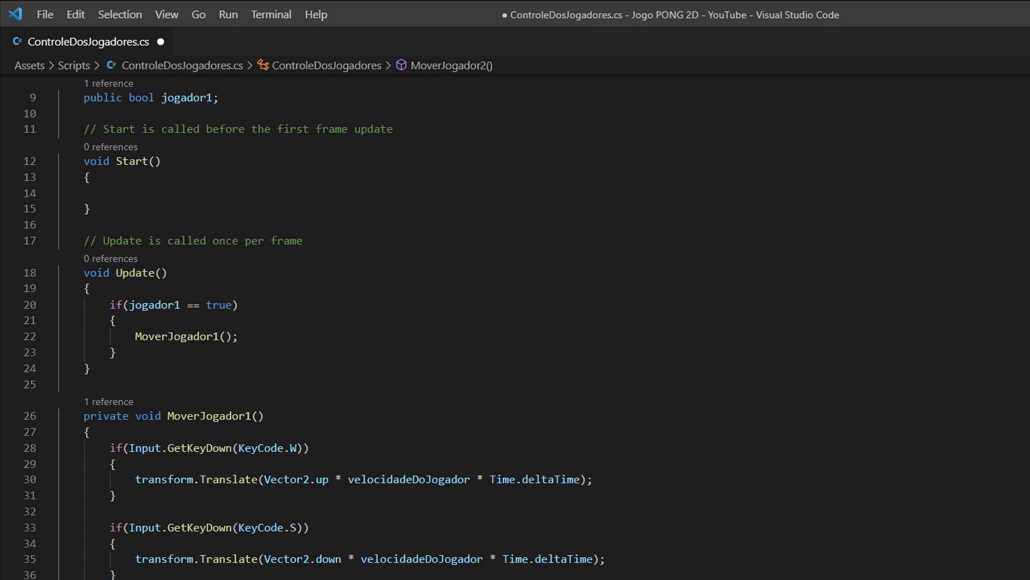
pyautogui.click(128, 348)
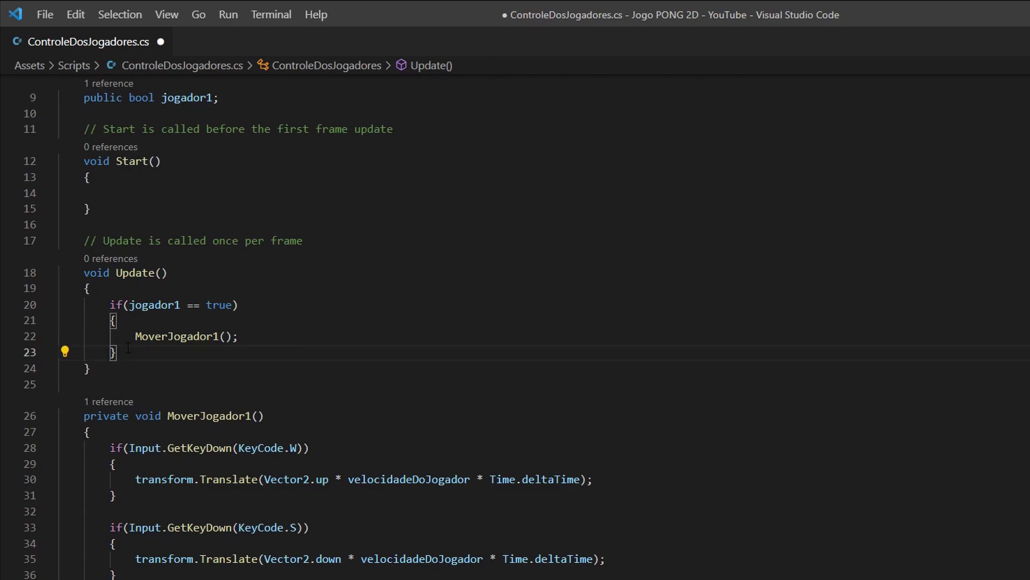
pyautogui.doubleClick(155, 305)
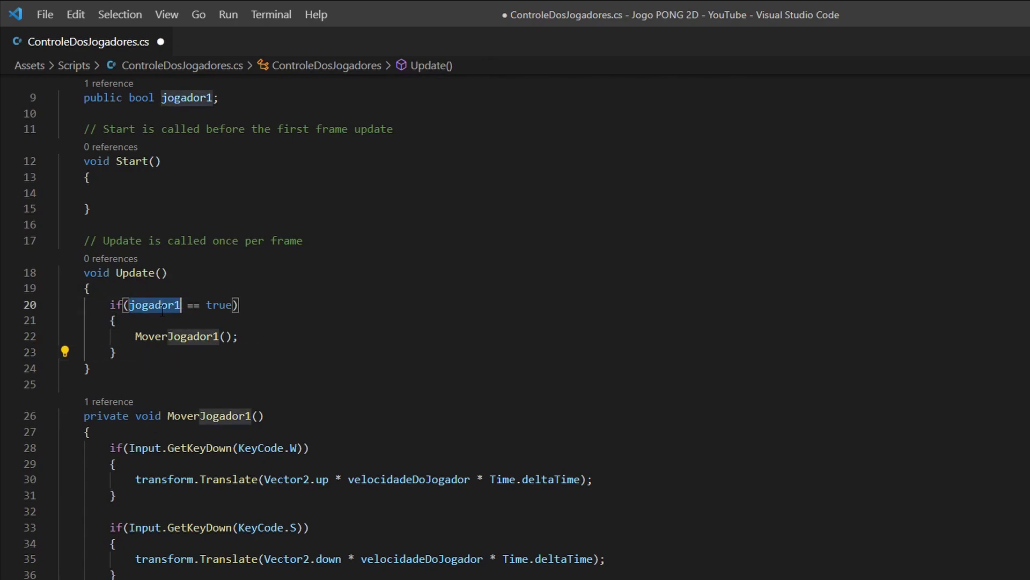
pyautogui.click(158, 353)
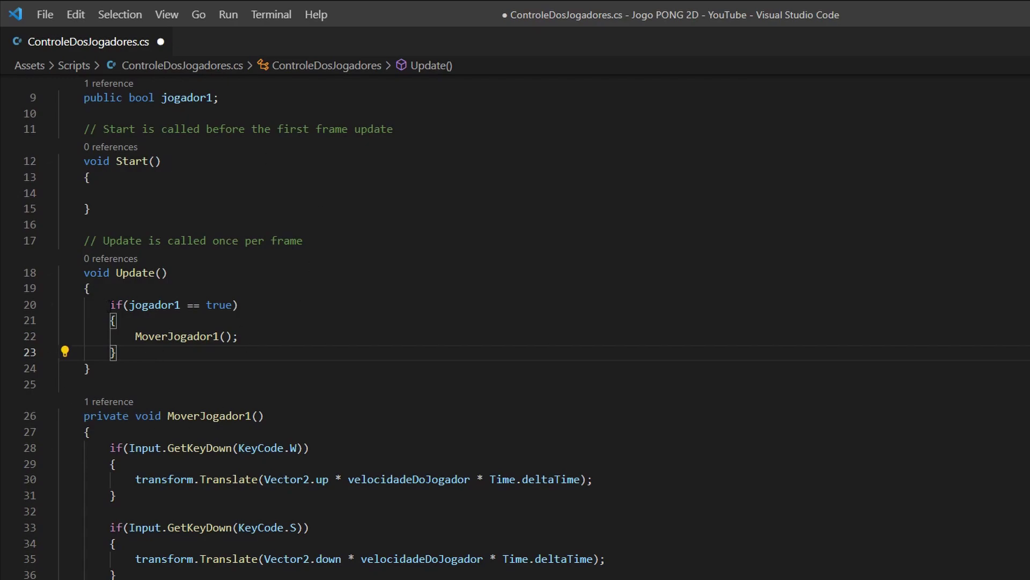
pyautogui.moveTo(110, 305); pyautogui.dragTo(273, 303)
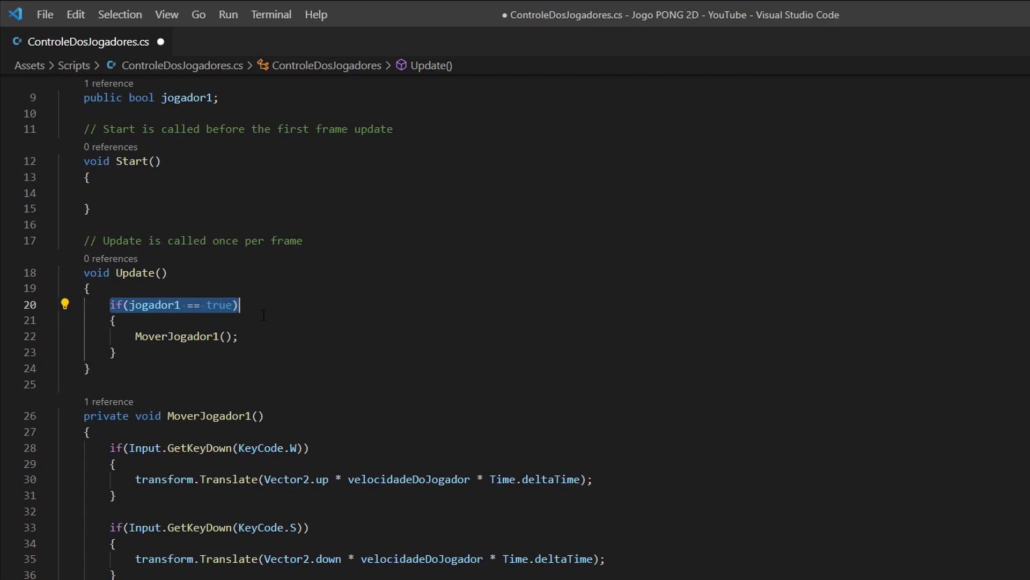
pyautogui.click(128, 304)
pyautogui.doubleClick(226, 305)
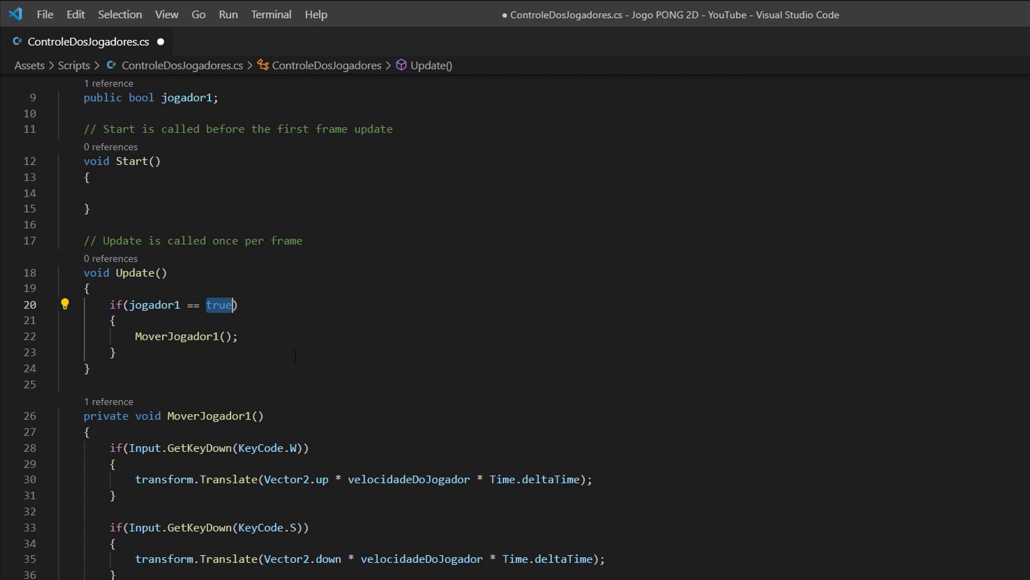
pyautogui.click(178, 355)
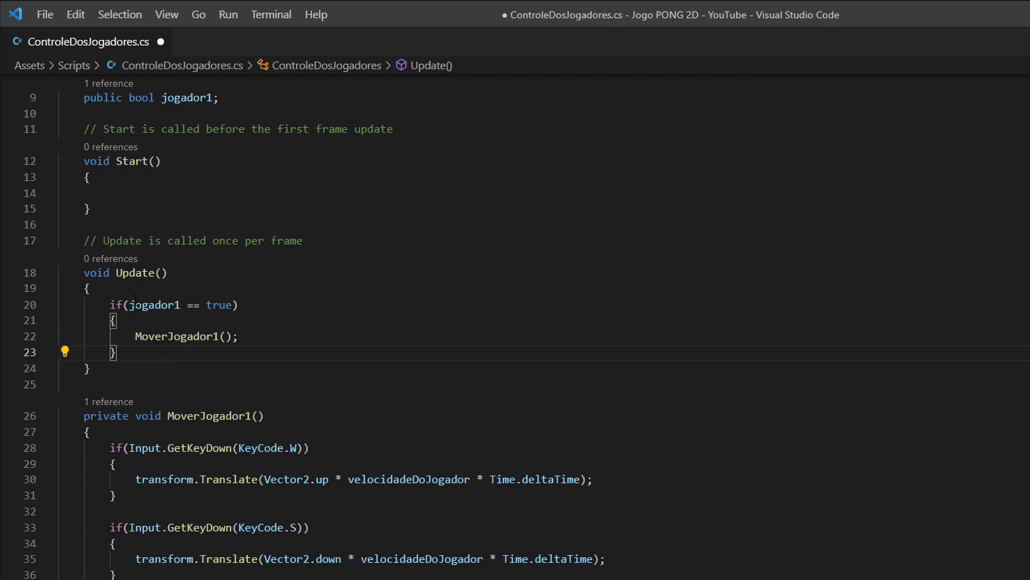
pyautogui.moveTo(129, 305); pyautogui.dragTo(233, 305)
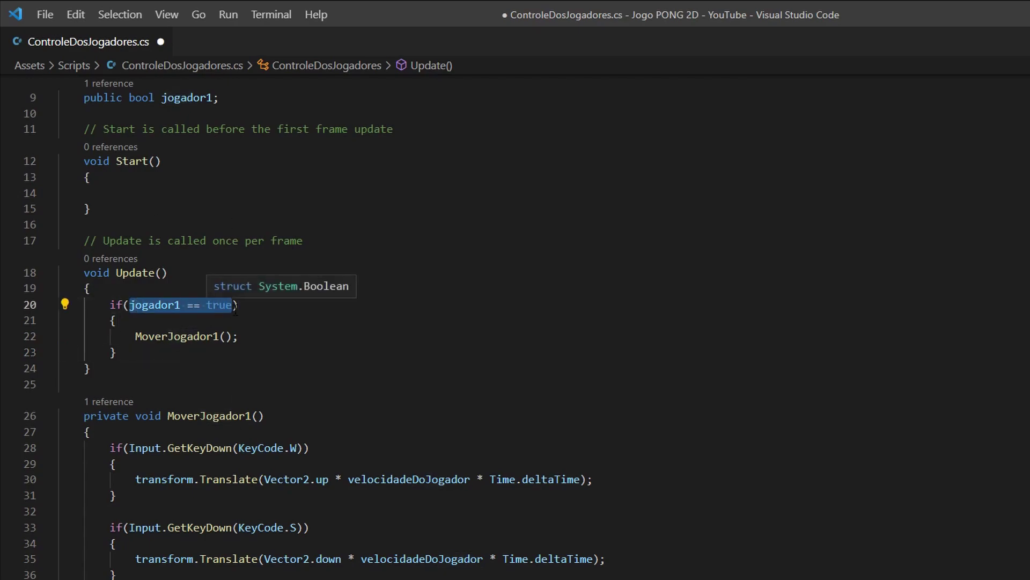
pyautogui.click(165, 359)
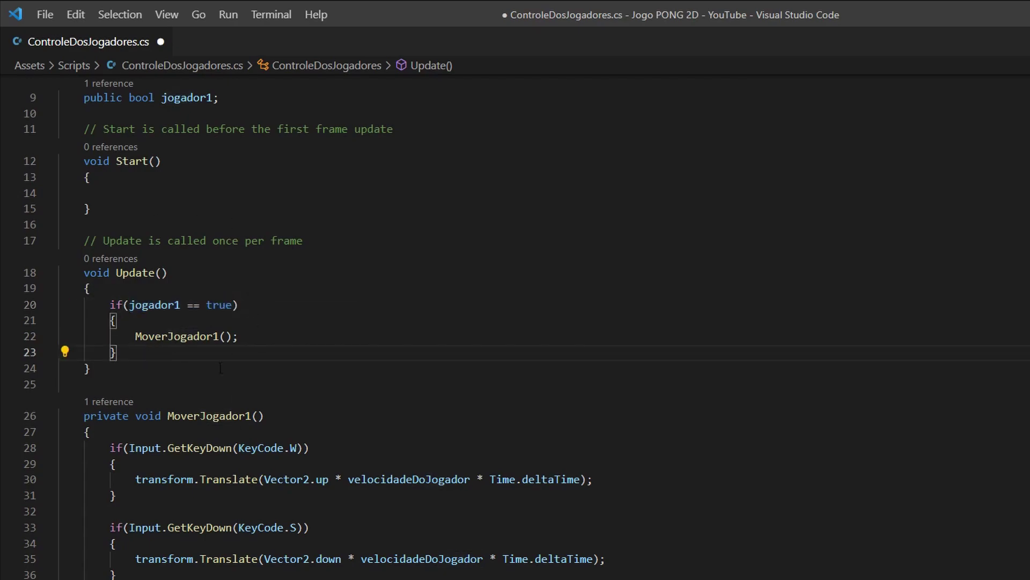
pyautogui.doubleClick(225, 304)
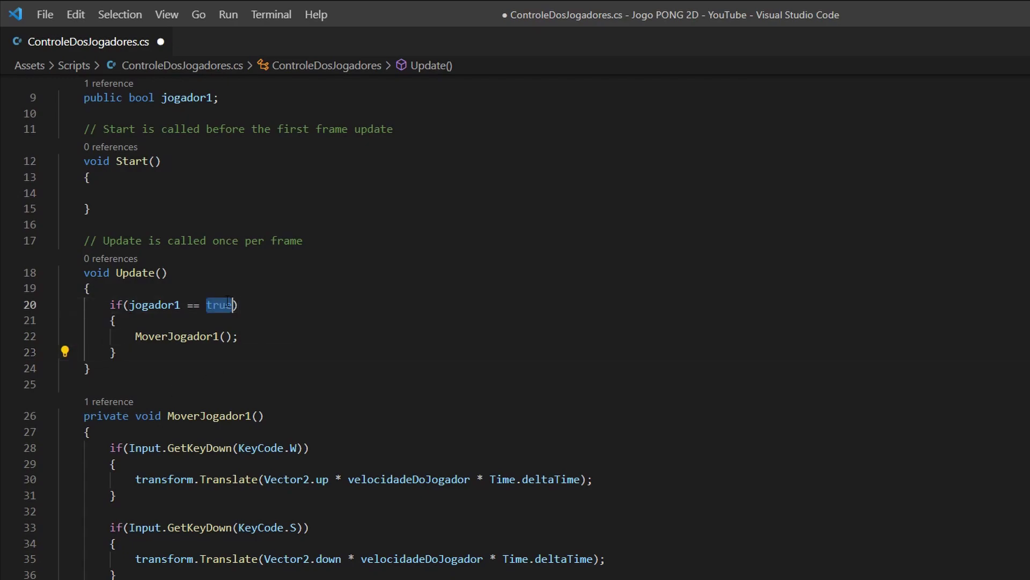
pyautogui.click(165, 352)
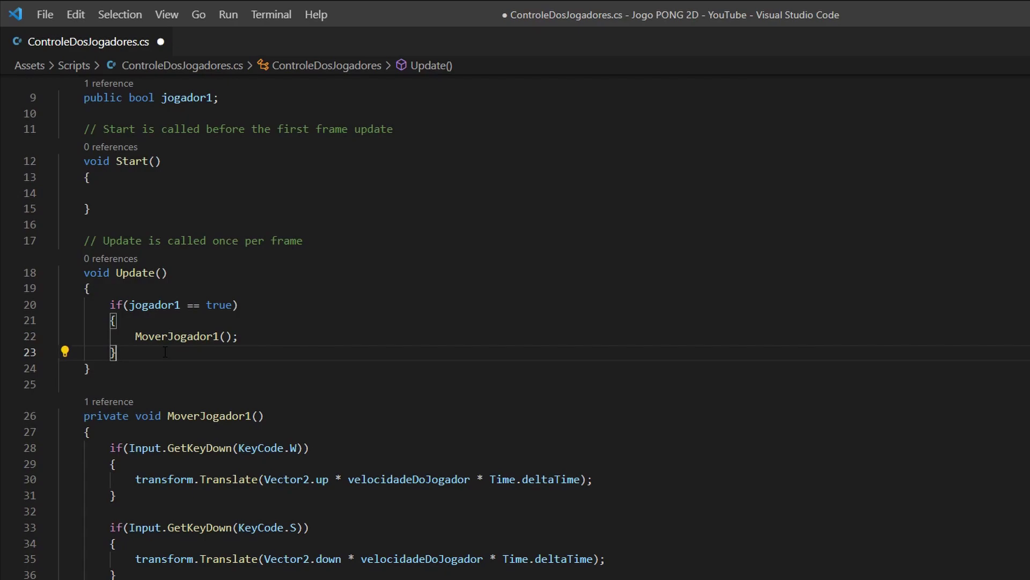
# After the jogador1 if block, insert an else snippet with its pair of braces
pyautogui.press('Return')
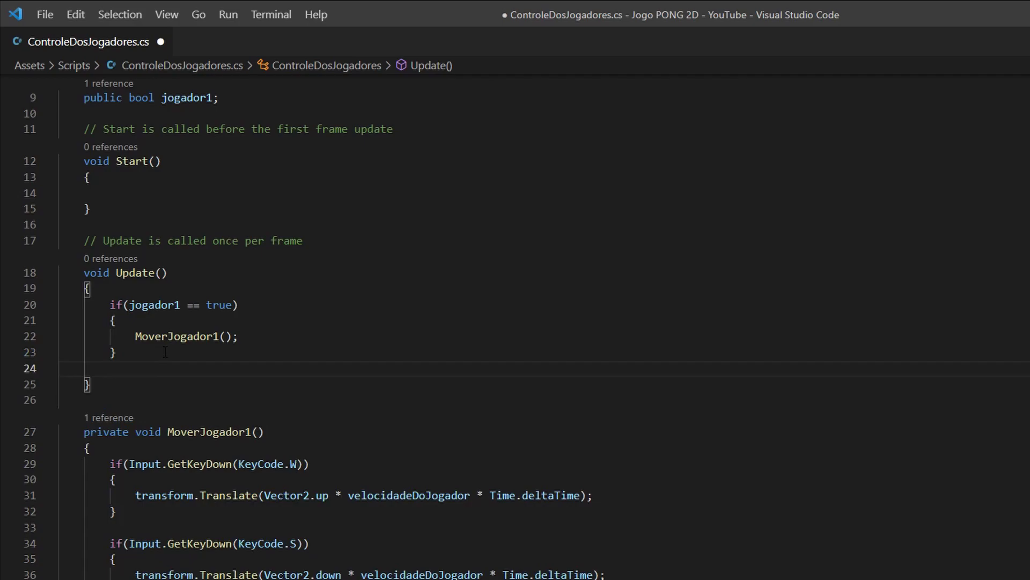
pyautogui.write('else')
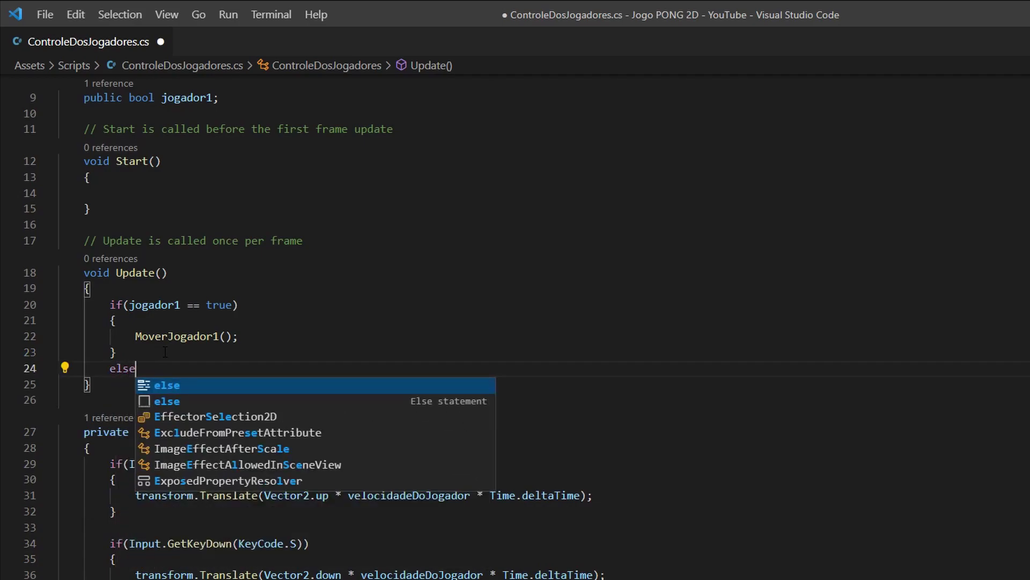
pyautogui.press('Down')
pyautogui.press('Return')
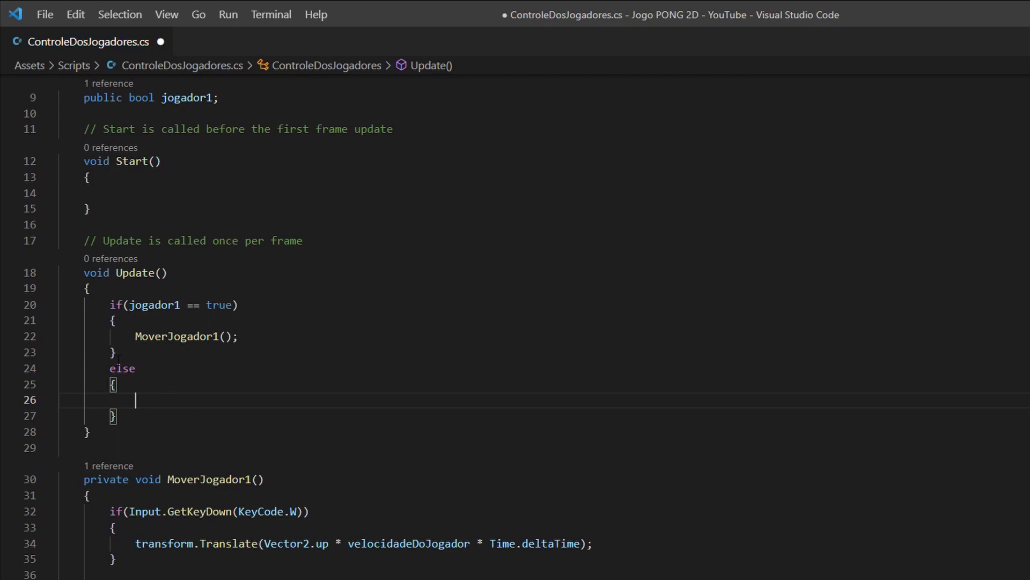
pyautogui.click(147, 369)
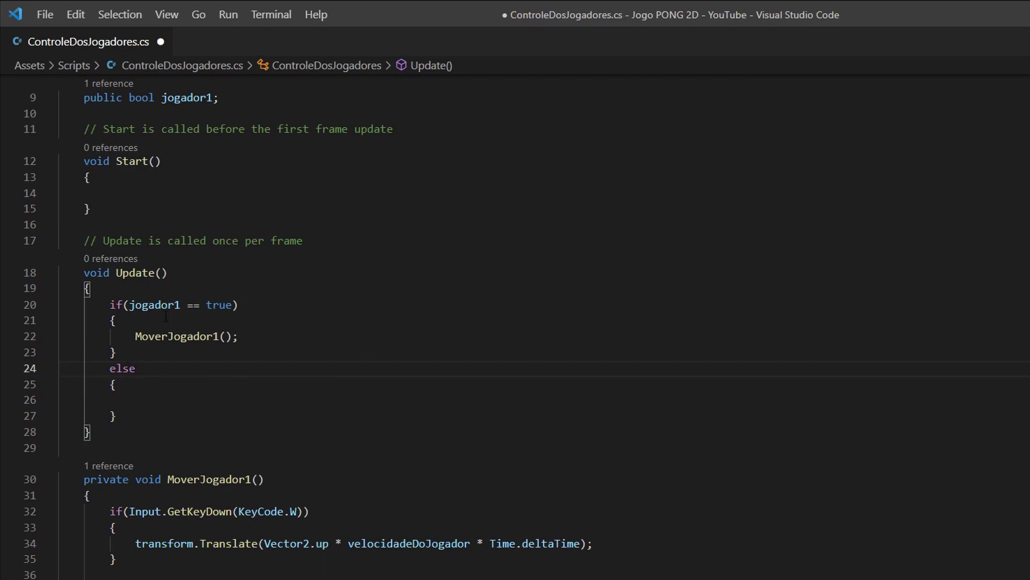
pyautogui.click(124, 305)
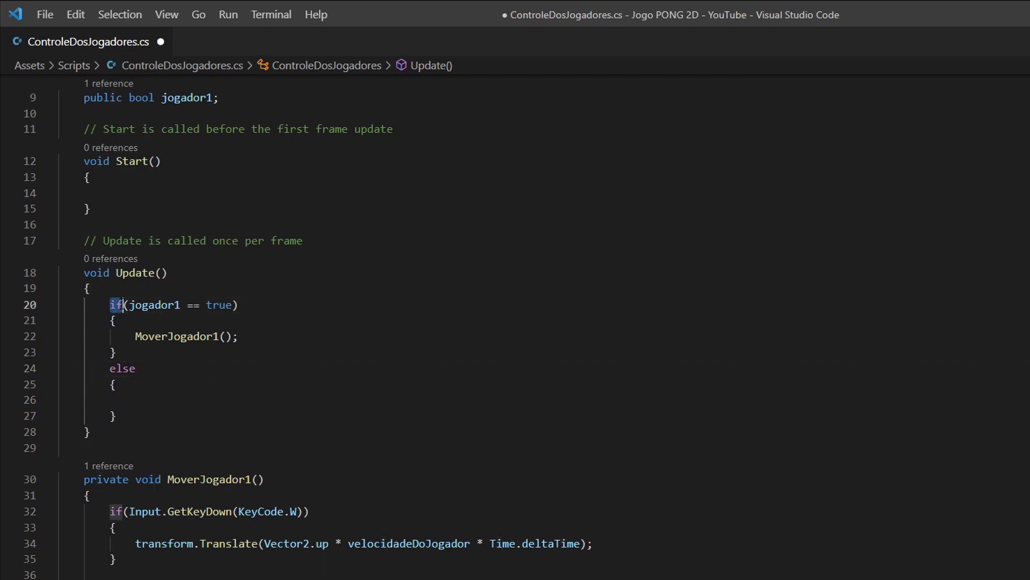
pyautogui.doubleClick(220, 305)
pyautogui.click(143, 370)
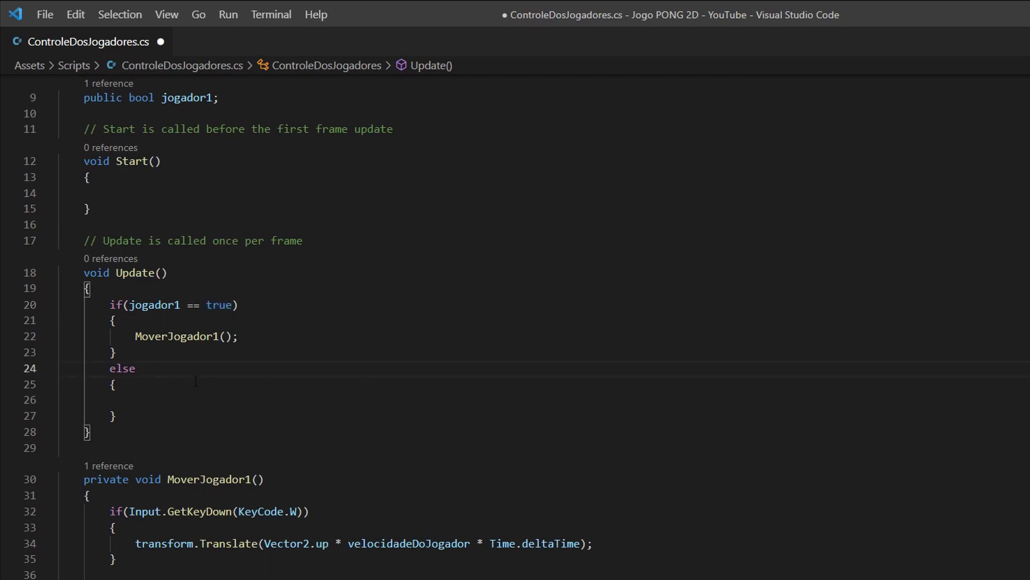
pyautogui.doubleClick(123, 368)
pyautogui.click(111, 305)
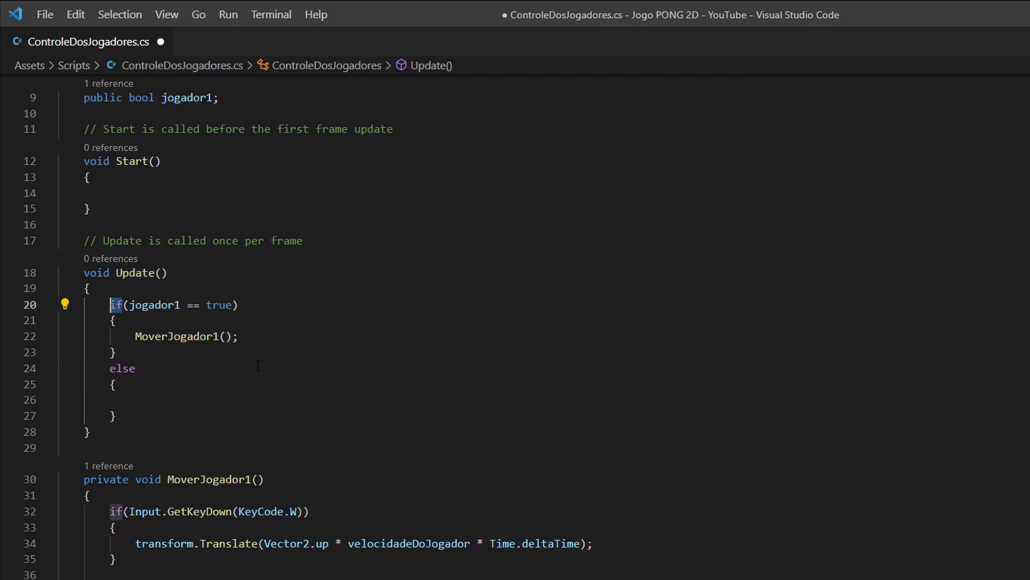
# Inside the else body, call MoverJogador2();
pyautogui.click(135, 400)
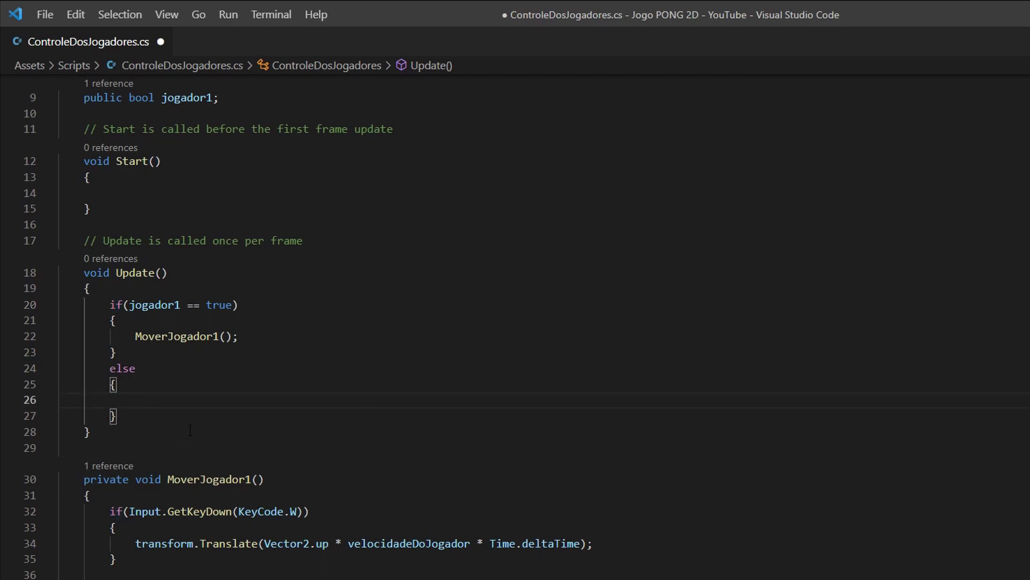
pyautogui.moveTo(110, 388); pyautogui.dragTo(165, 401)
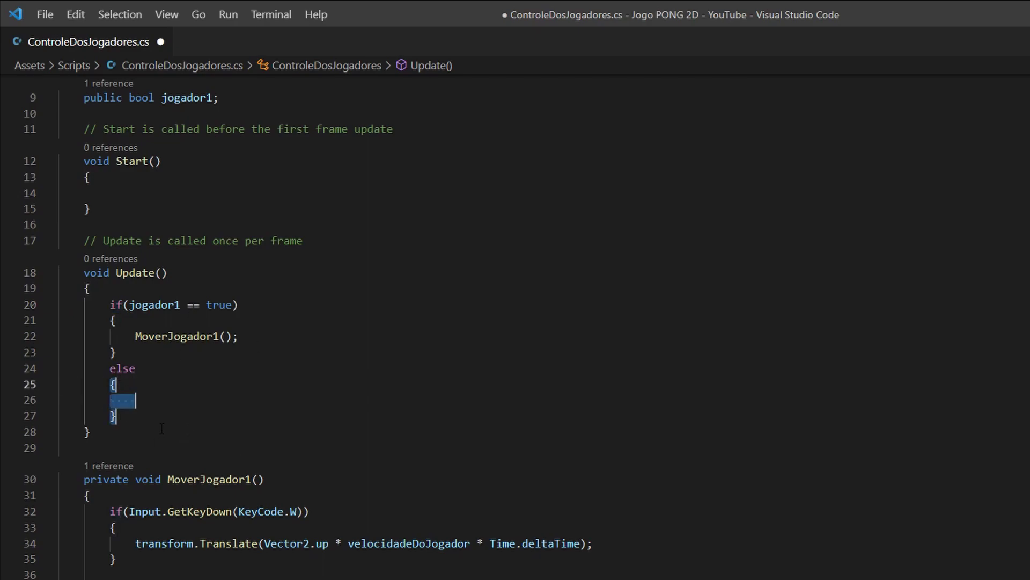
pyautogui.click(166, 401)
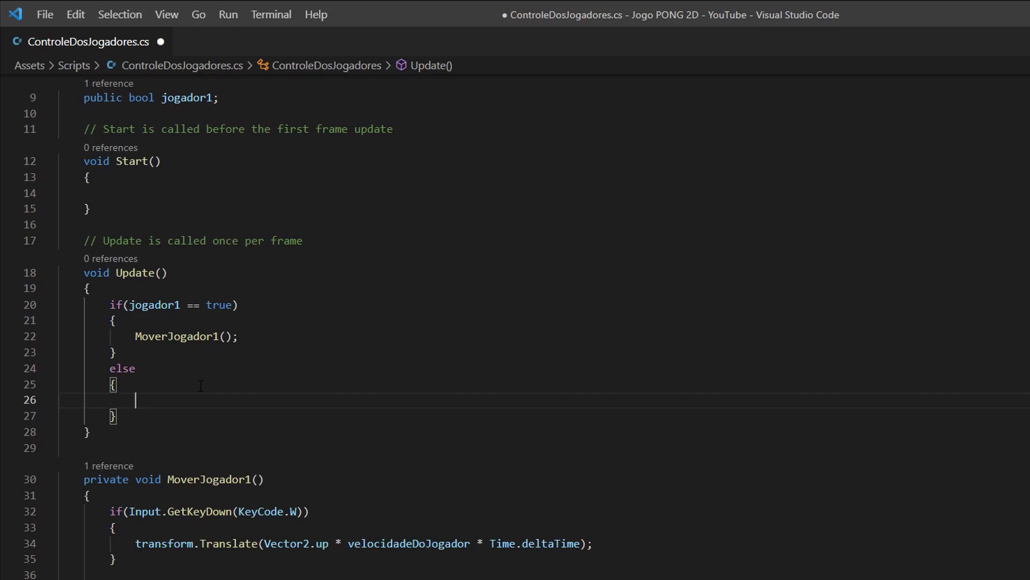
pyautogui.write('Mover')
pyautogui.press('Down')
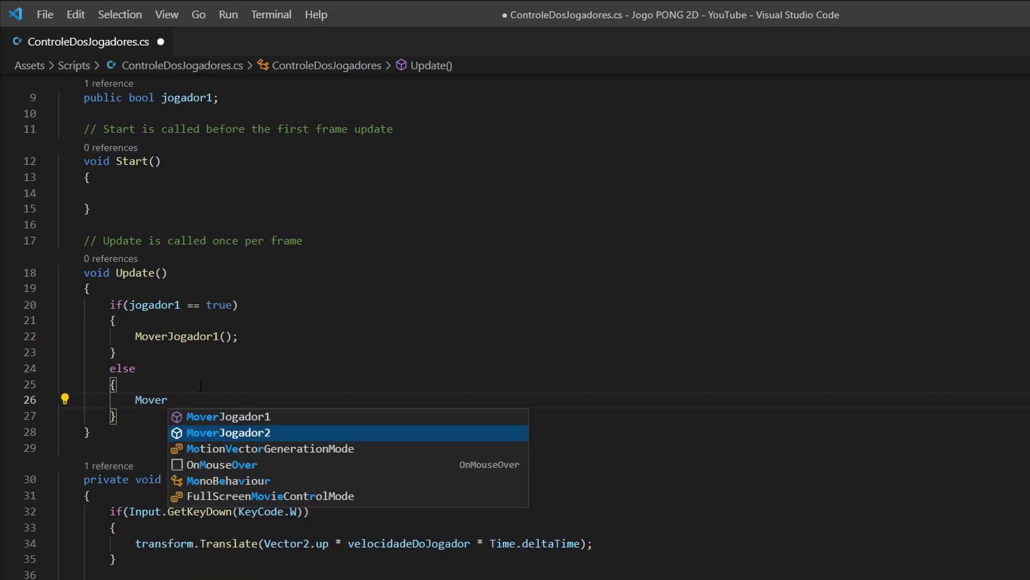
pyautogui.press('Tab')
pyautogui.write('()')
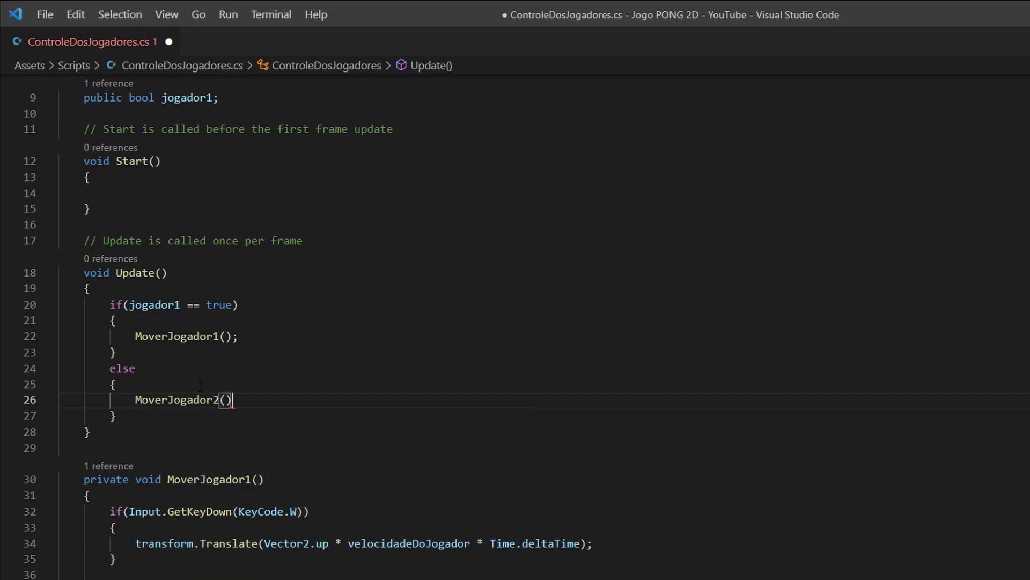
pyautogui.write(';')
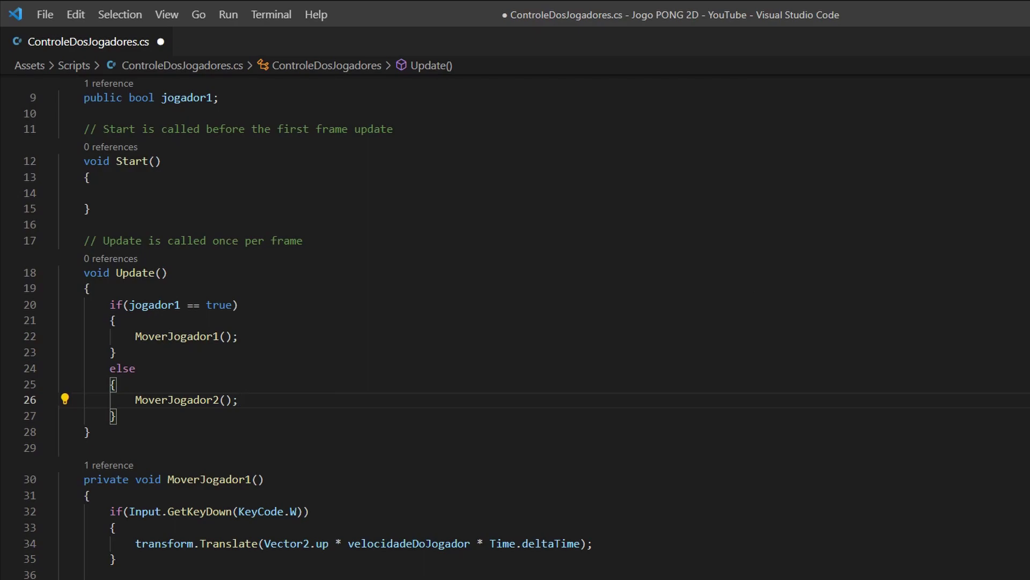
pyautogui.scroll(3, 515, 321)
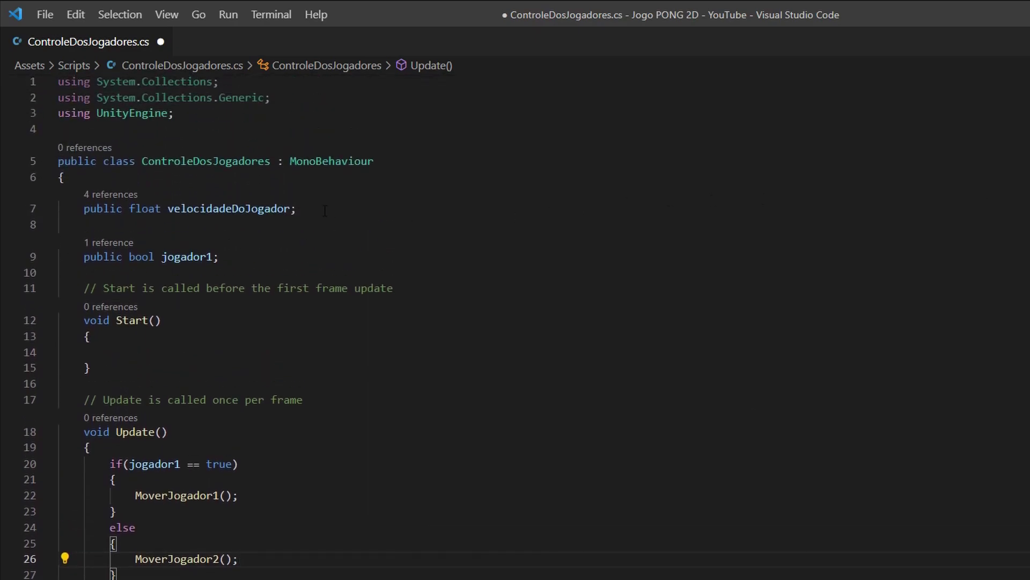
pyautogui.doubleClick(265, 201)
pyautogui.doubleClick(265, 209)
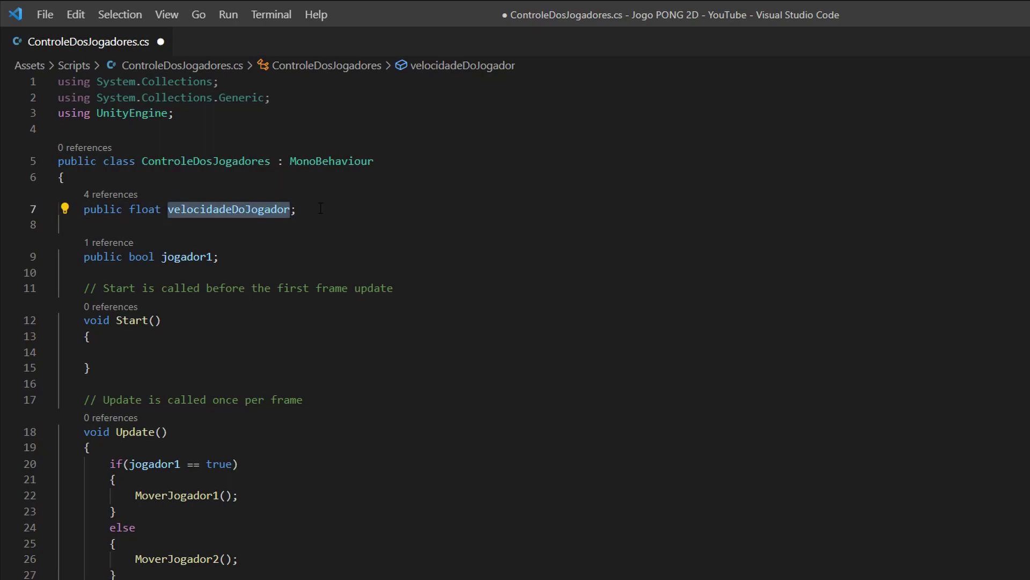
pyautogui.doubleClick(188, 259)
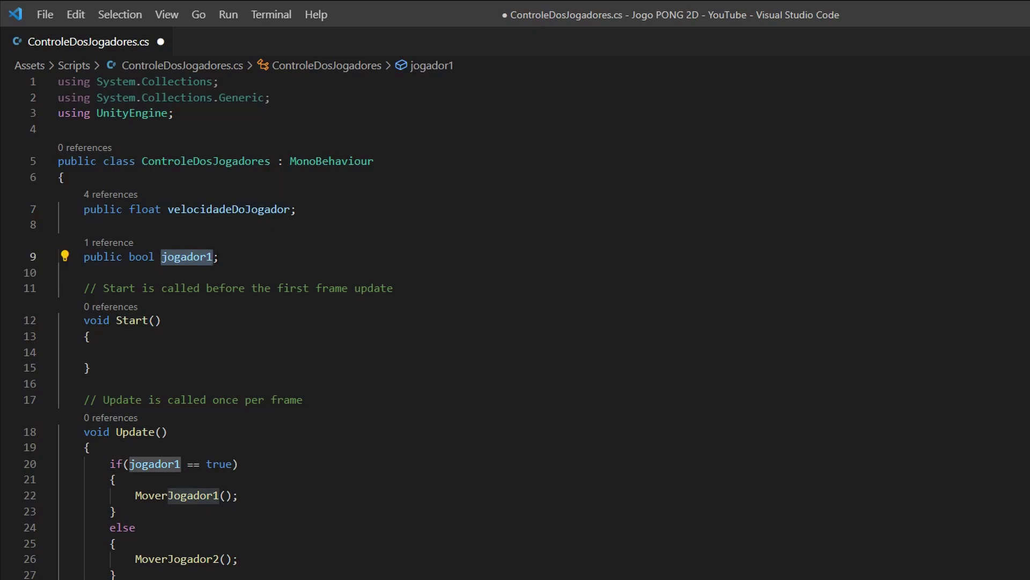
pyautogui.click(536, 256)
pyautogui.scroll(-1, 535, 254)
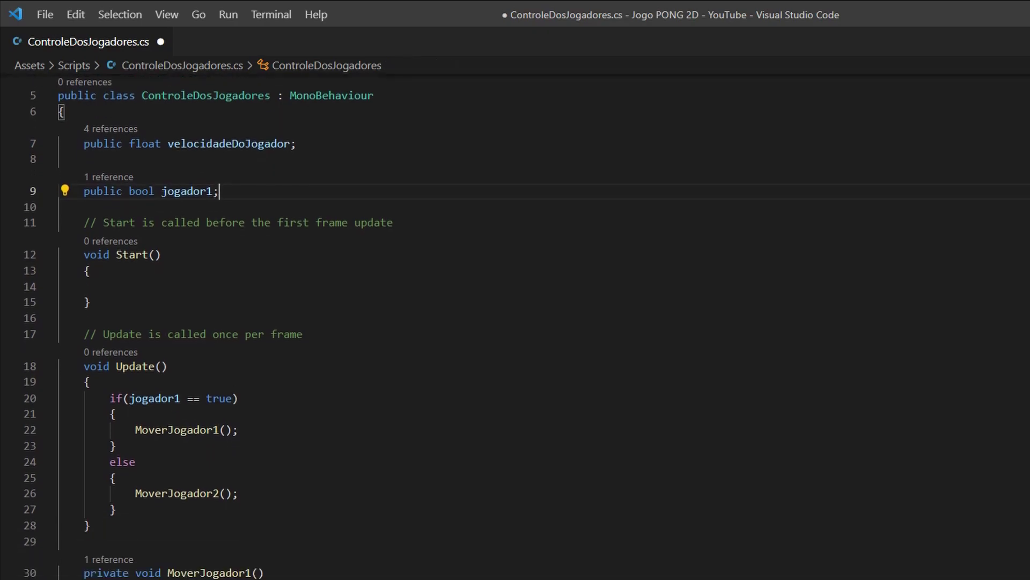
pyautogui.scroll(-3, 536, 254)
pyautogui.scroll(-3, 536, 254)
pyautogui.scroll(-3, 837, 285)
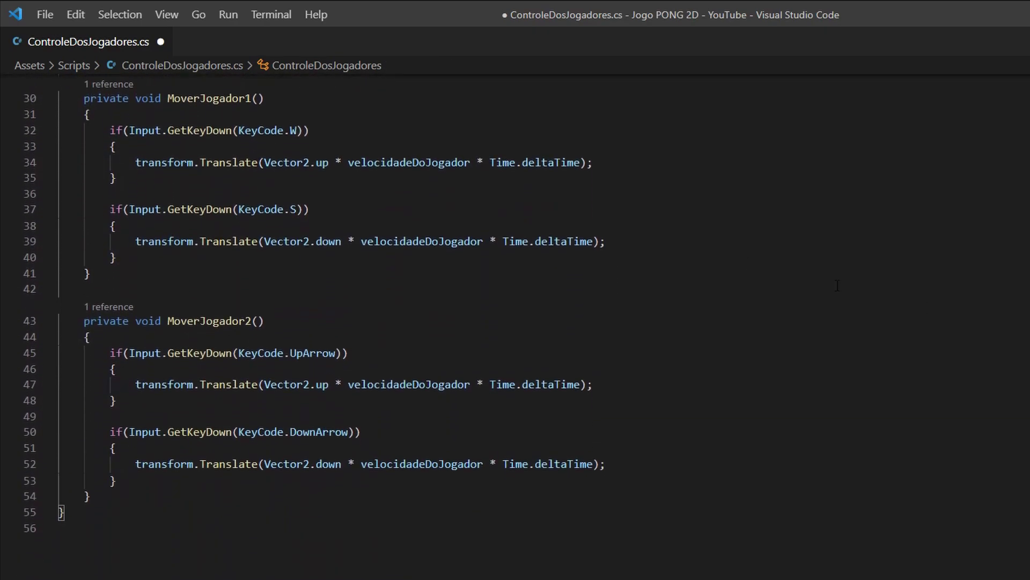
pyautogui.doubleClick(215, 98)
pyautogui.doubleClick(234, 322)
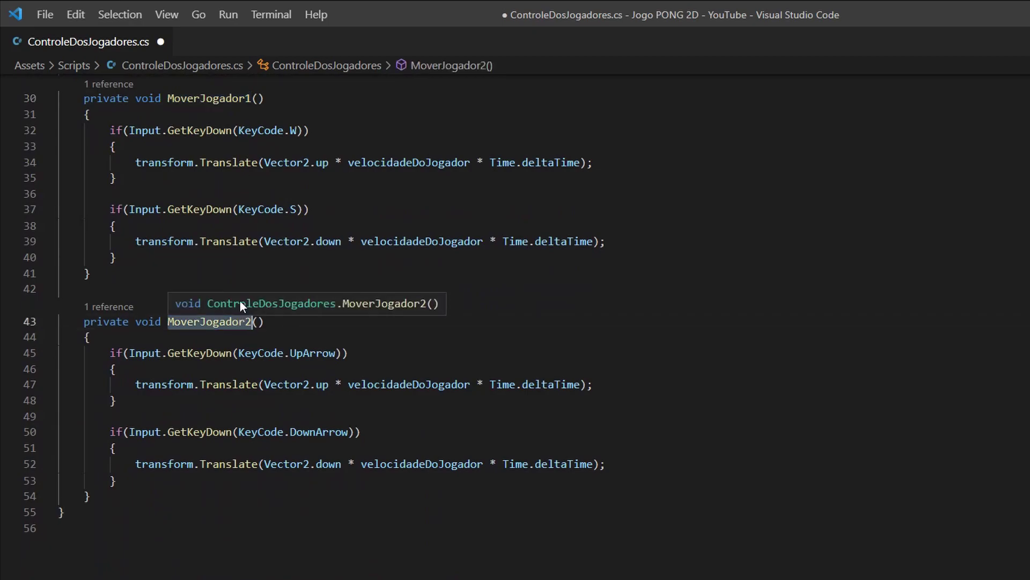
pyautogui.click(327, 131)
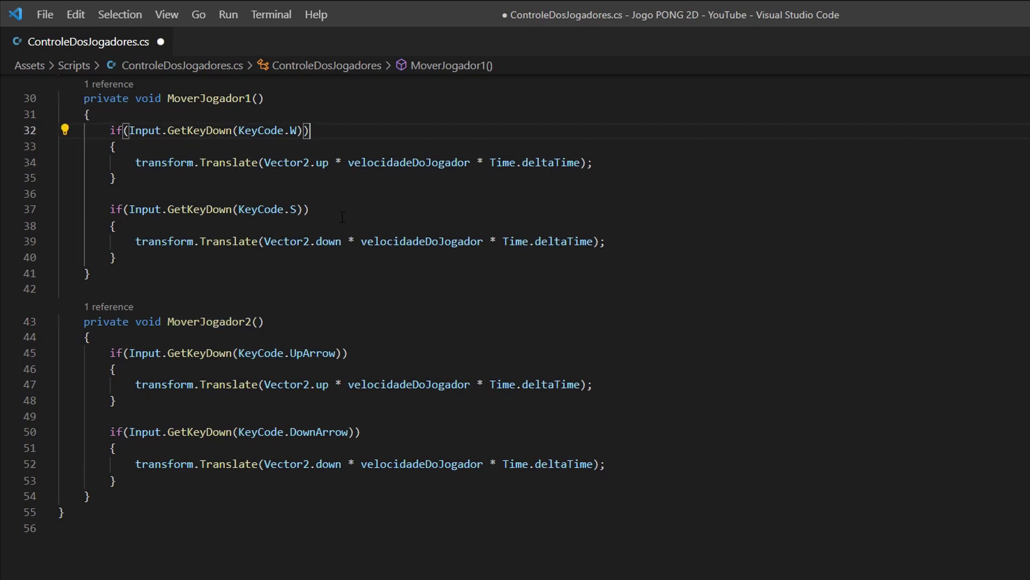
pyautogui.click(324, 385)
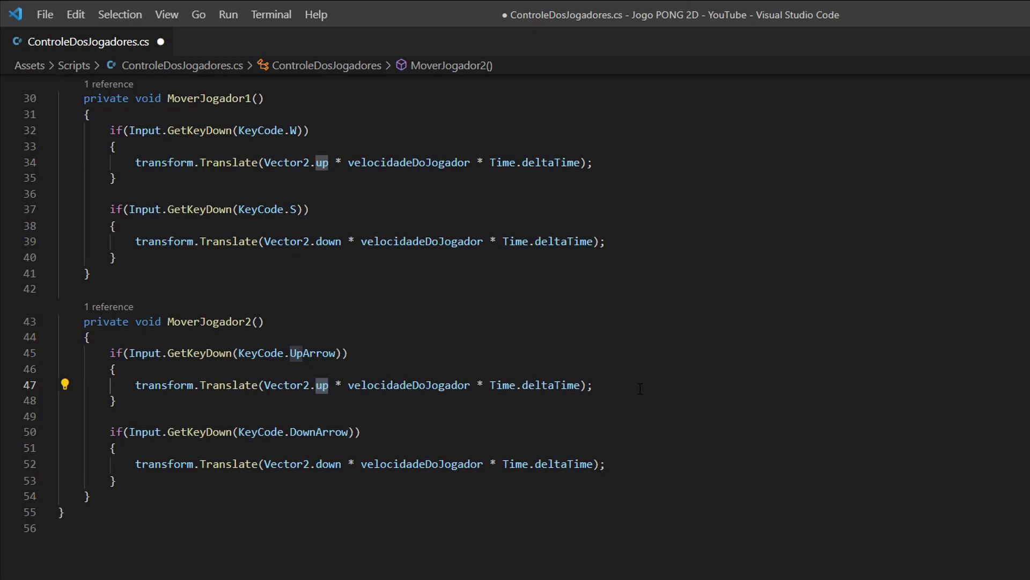
pyautogui.scroll(5, 516, 322)
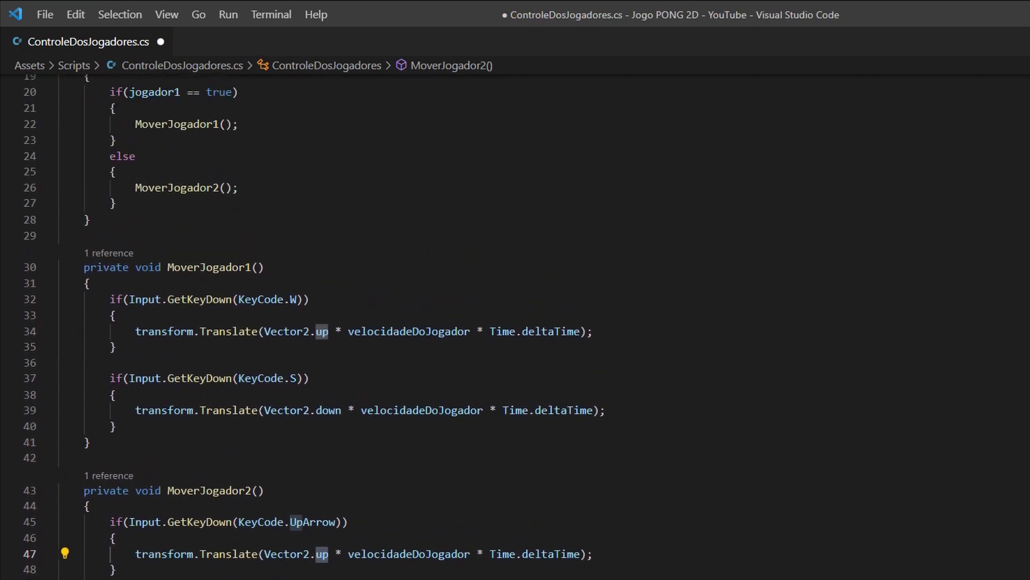
pyautogui.scroll(1, 311, 327)
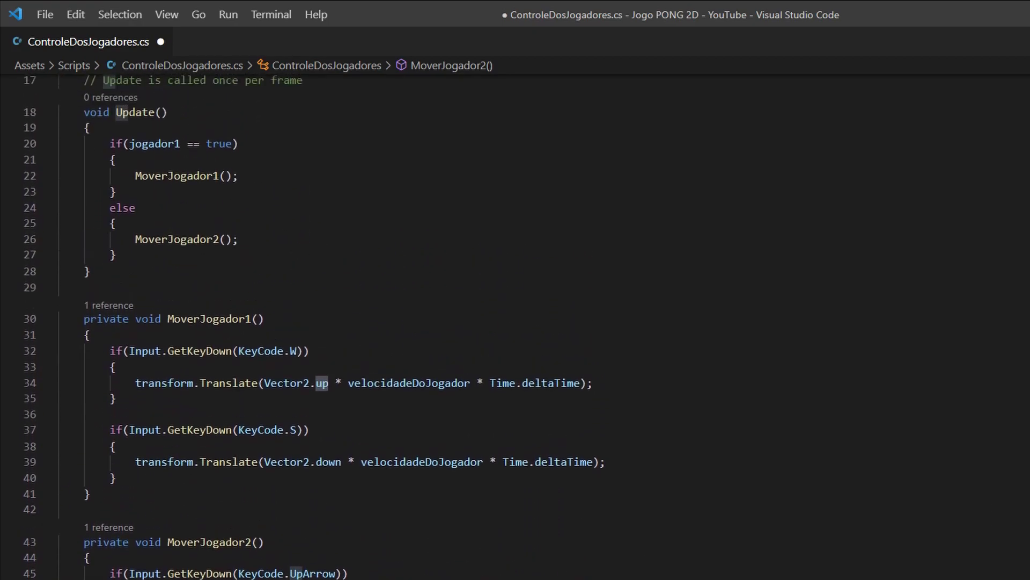
pyautogui.click(239, 152)
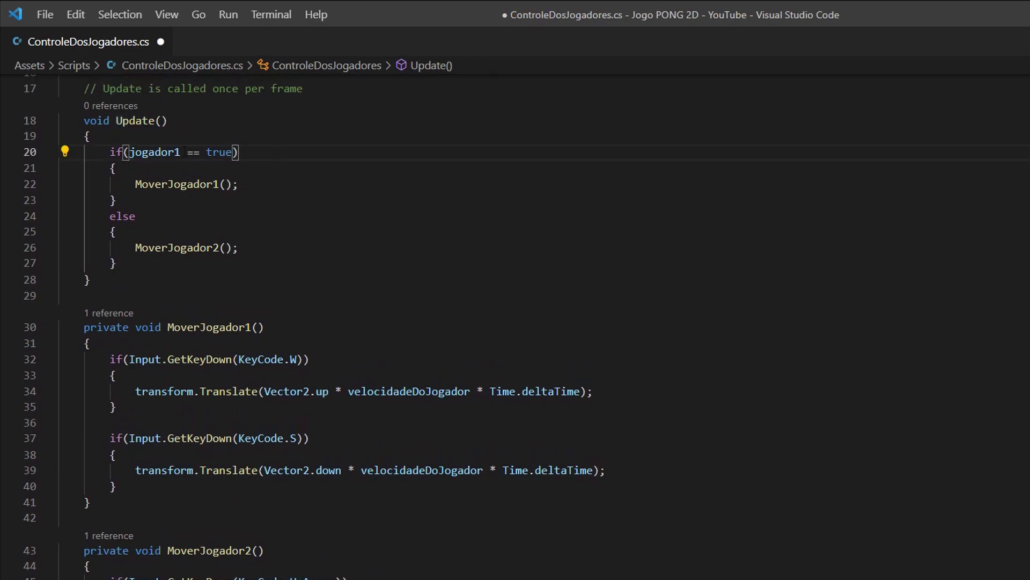
pyautogui.click(105, 152)
pyautogui.moveTo(105, 153); pyautogui.dragTo(255, 154)
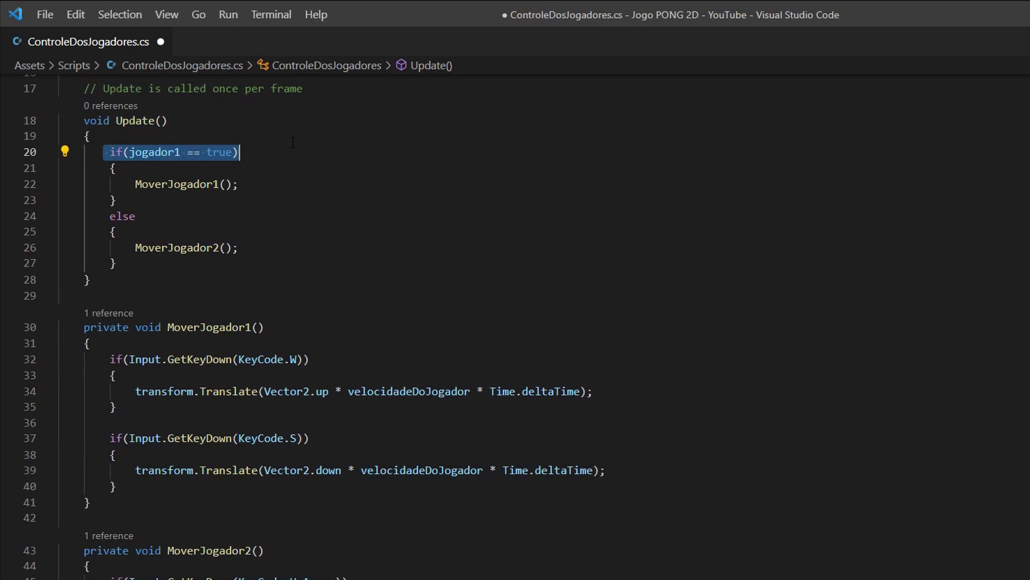
pyautogui.moveTo(252, 184); pyautogui.dragTo(136, 195)
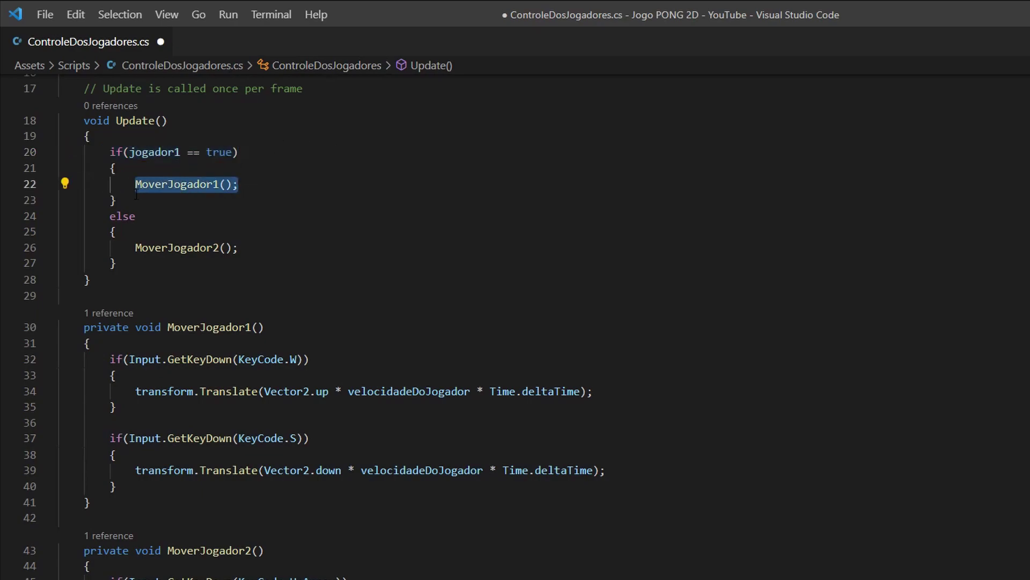
pyautogui.moveTo(135, 250); pyautogui.dragTo(241, 249)
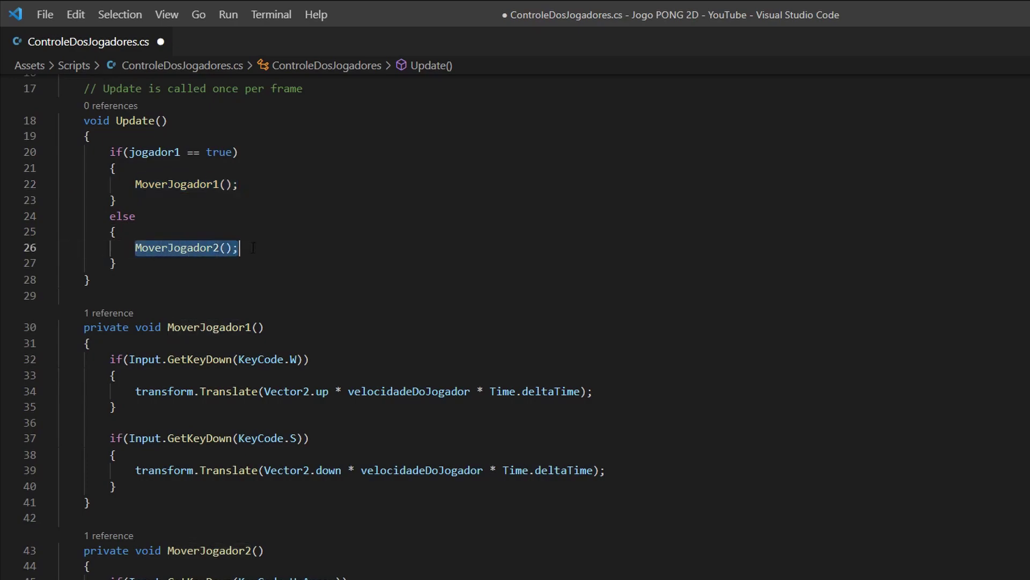
pyautogui.click(322, 250)
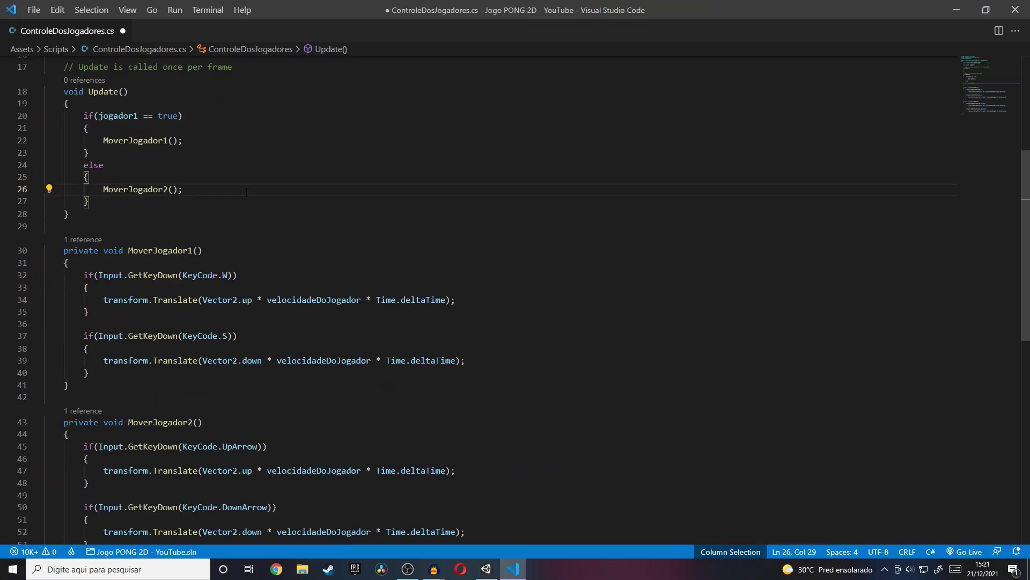
# Save the script, then in Unity drag ControleDosJogadores onto Jogador 1's Inspector
pyautogui.hotkey('ctrl', 's')
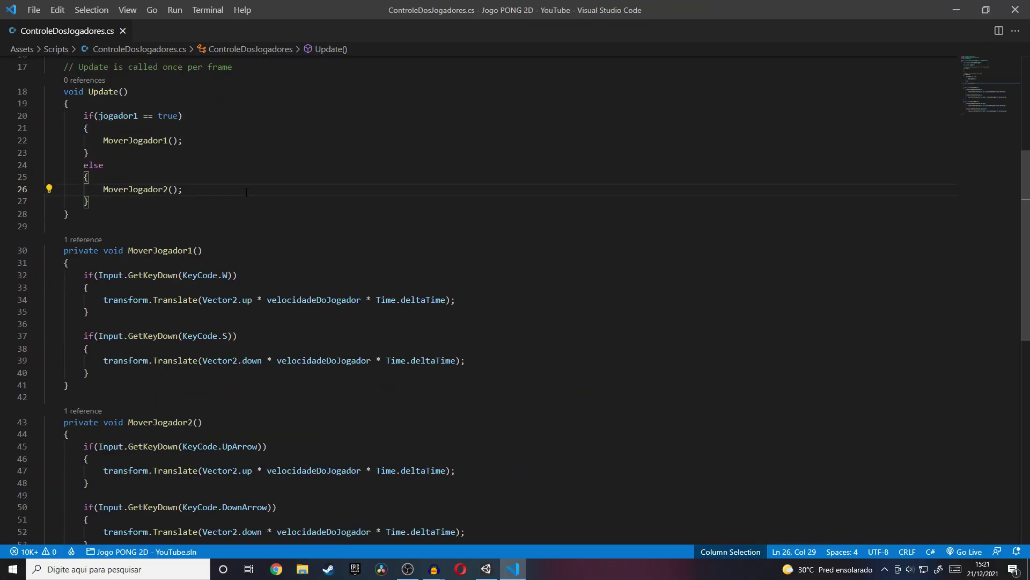
pyautogui.hotkey('alt', 'Tab')
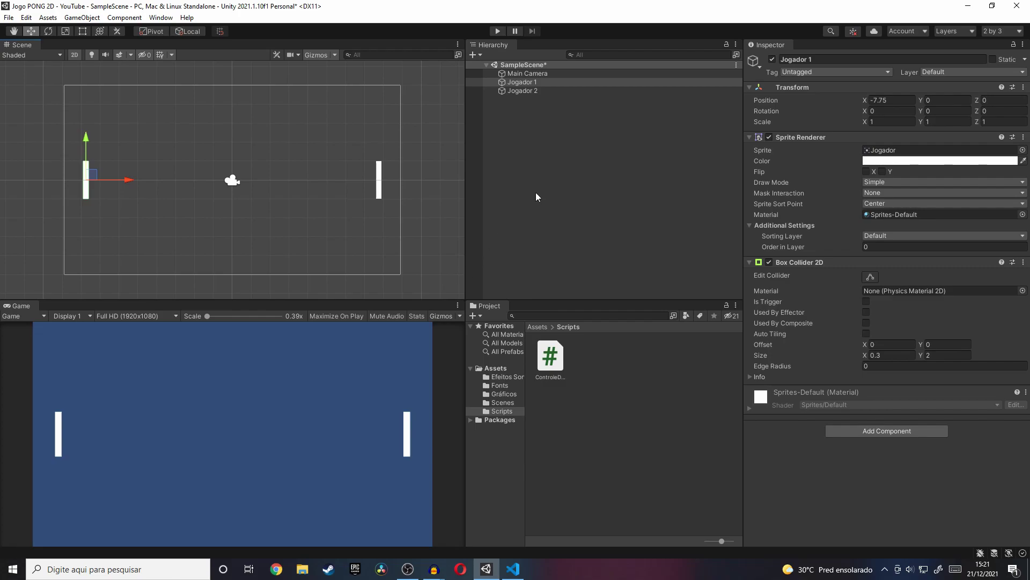
pyautogui.click(544, 84)
pyautogui.moveTo(551, 360); pyautogui.dragTo(884, 481)
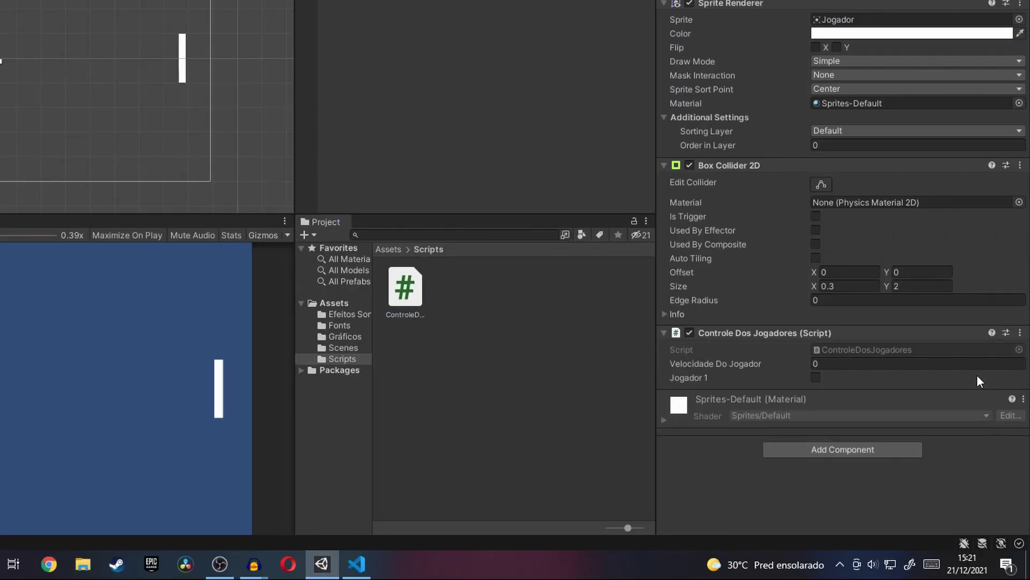
pyautogui.click(864, 364)
pyautogui.click(848, 364)
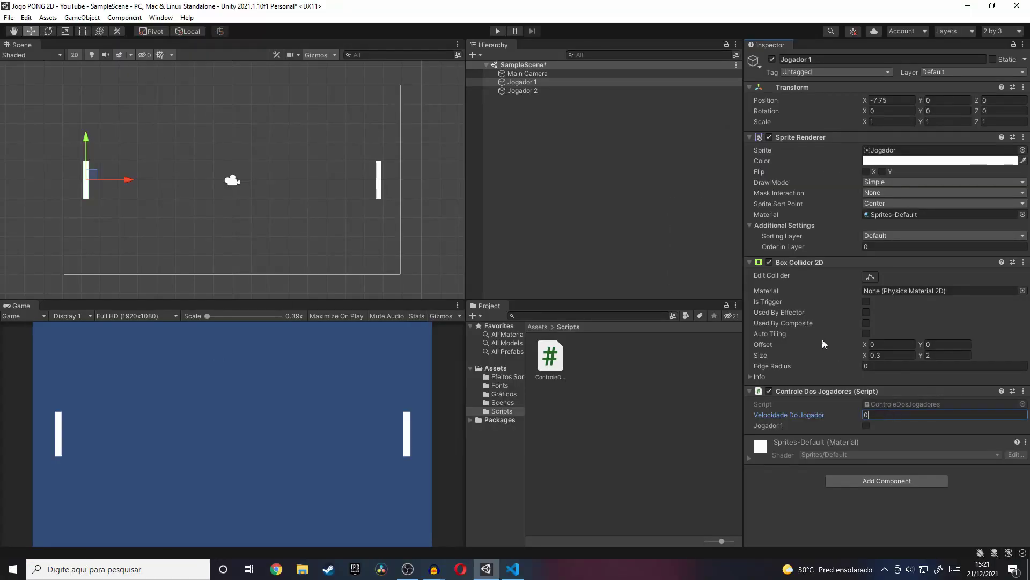
# Attach ControleDosJogadores to Jogador 2, then set Jogador 1's Velocidade Do Jogador to 7
pyautogui.click(591, 90)
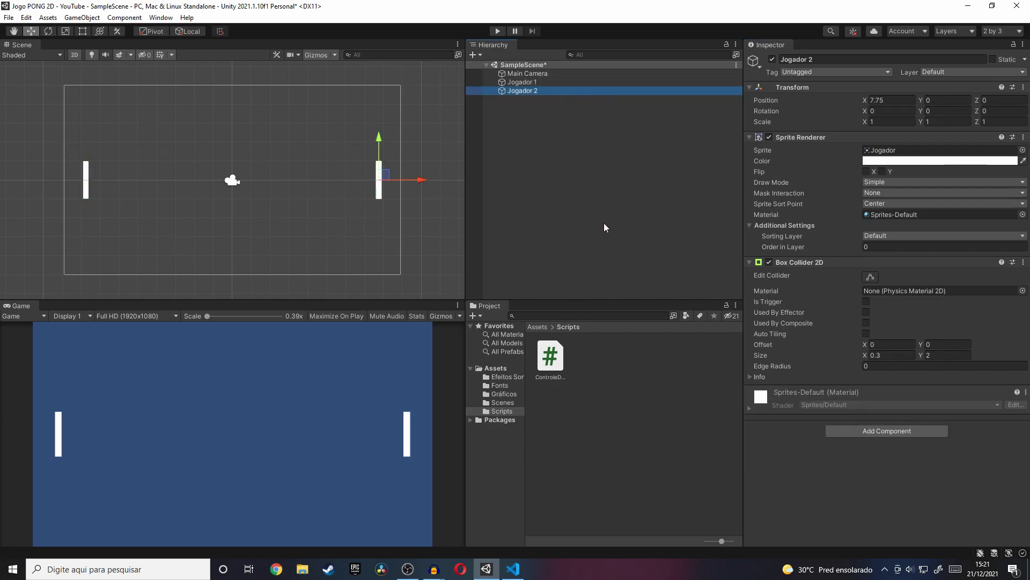
pyautogui.moveTo(551, 360)
pyautogui.mouseDown()
pyautogui.moveTo(809, 437)
pyautogui.moveTo(820, 469)
pyautogui.mouseUp()
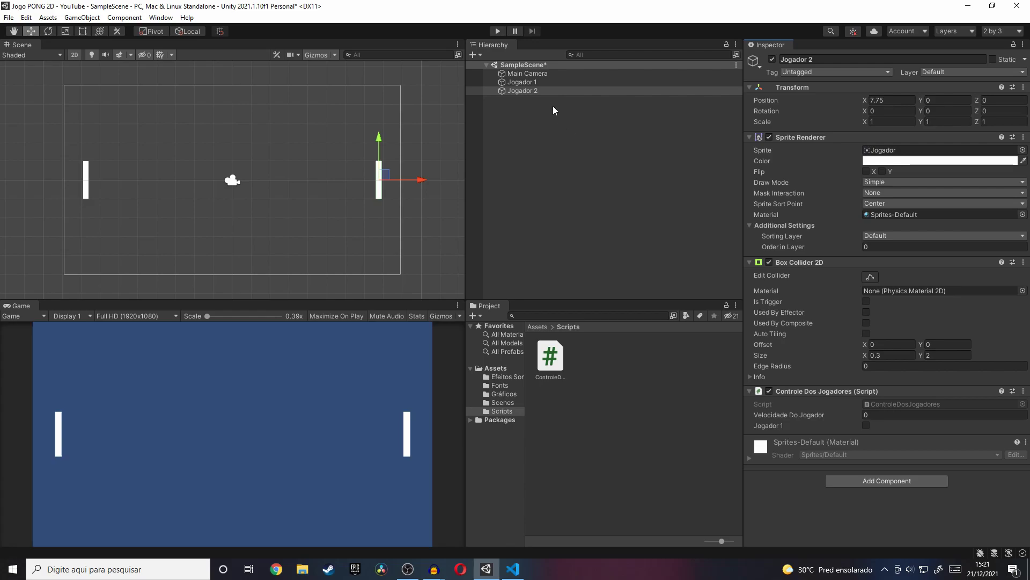
pyautogui.click(555, 84)
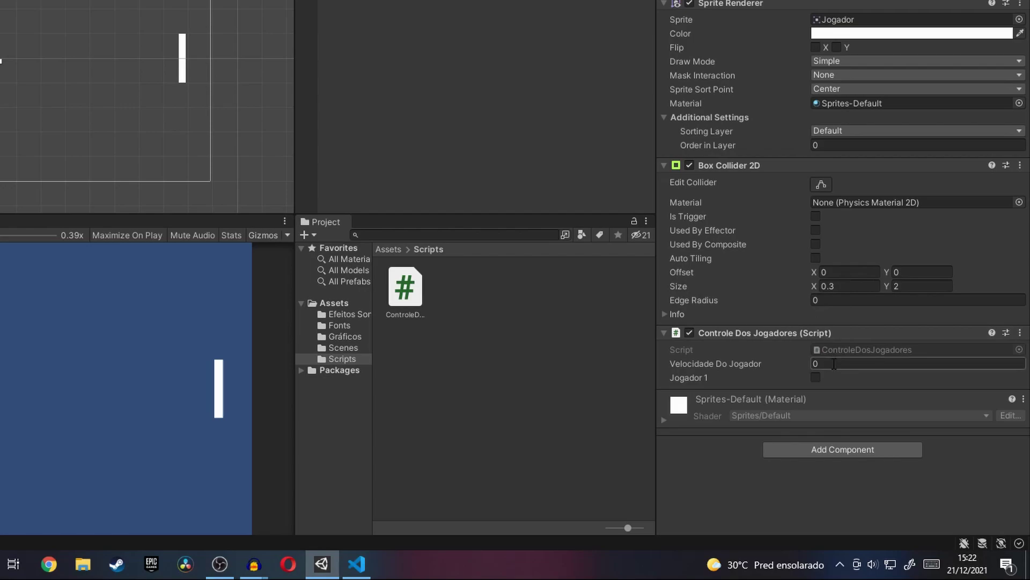
pyautogui.click(834, 364)
pyautogui.write('7')
pyautogui.click(843, 363)
pyautogui.press('Tab')
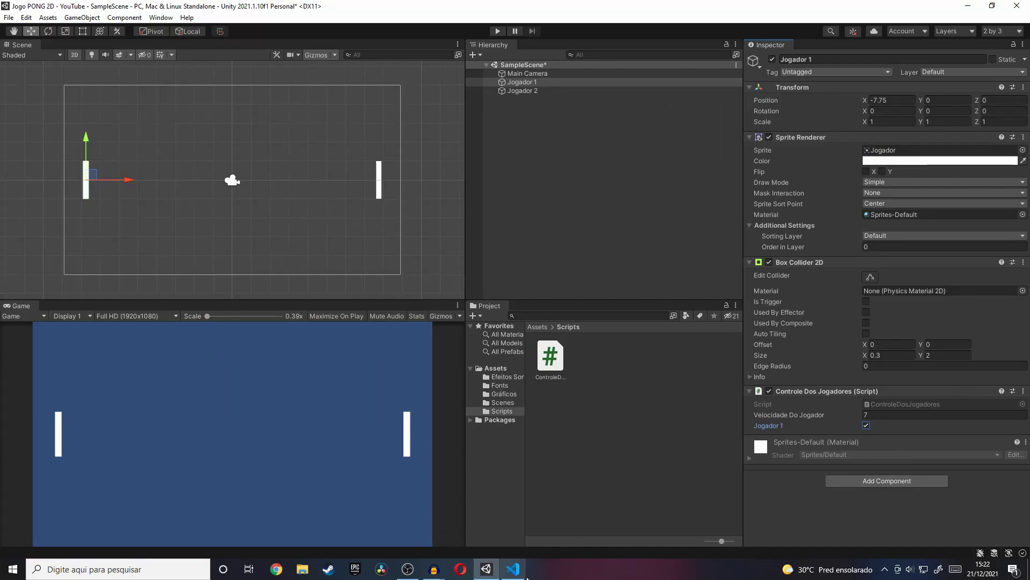
pyautogui.click(521, 577)
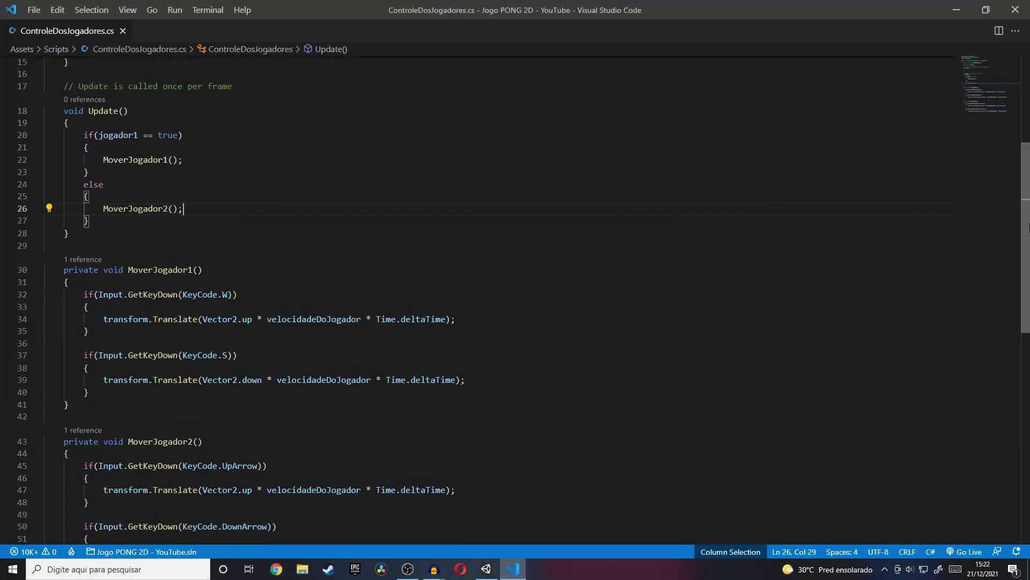
pyautogui.scroll(5, 1028, 152)
pyautogui.doubleClick(108, 183)
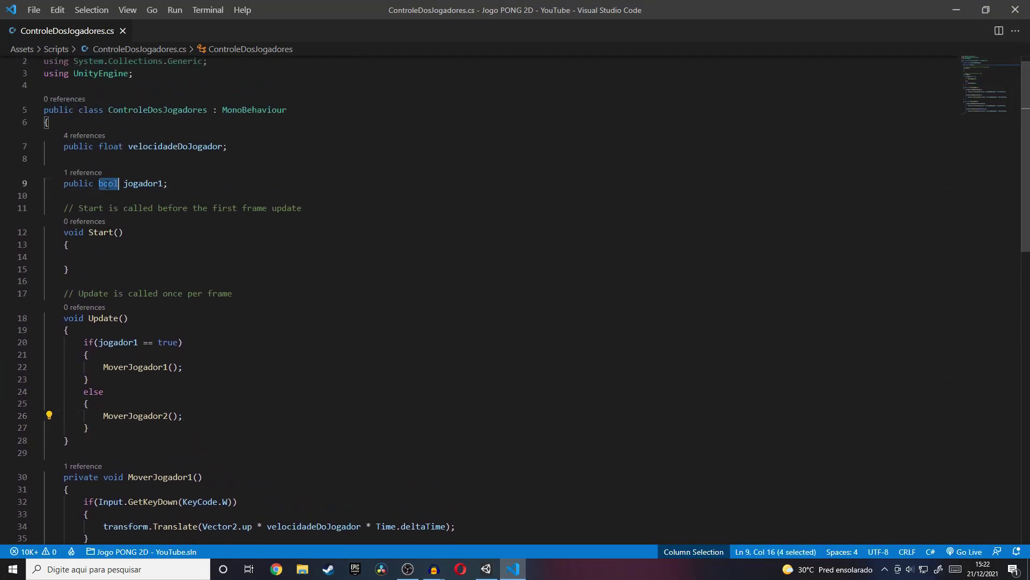
pyautogui.click(176, 185)
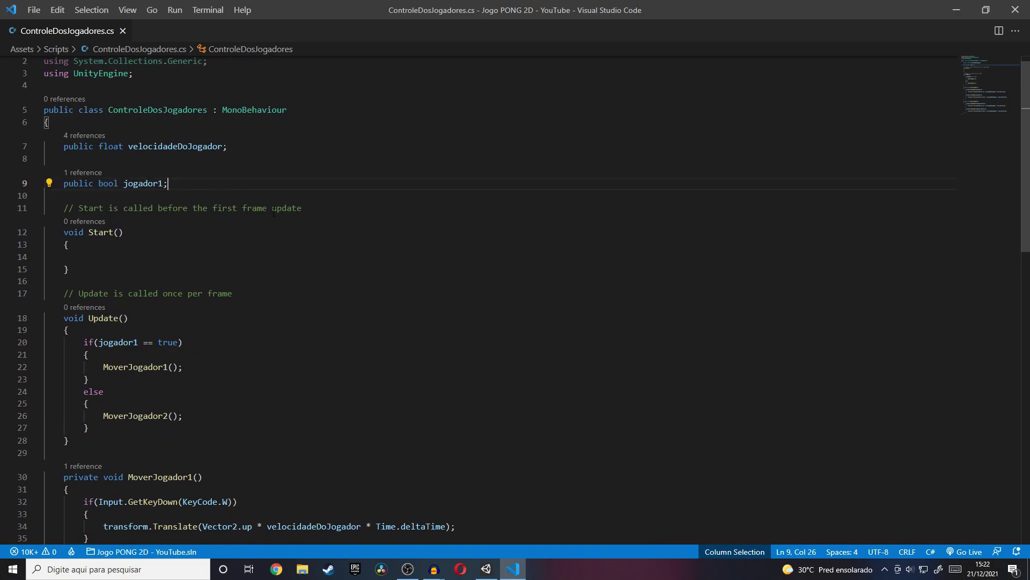
pyautogui.click(486, 568)
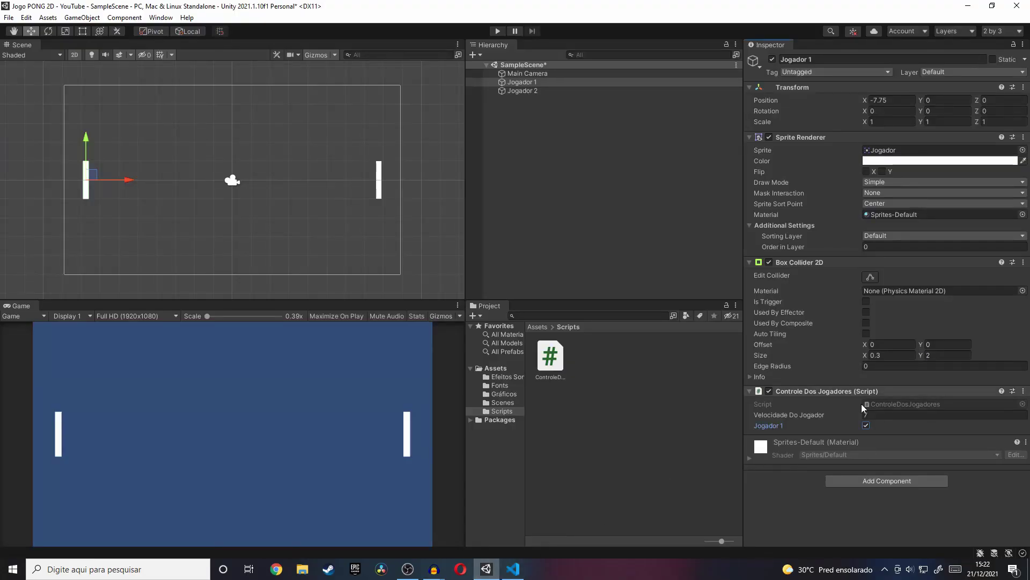
pyautogui.write('7')
pyautogui.click(866, 425)
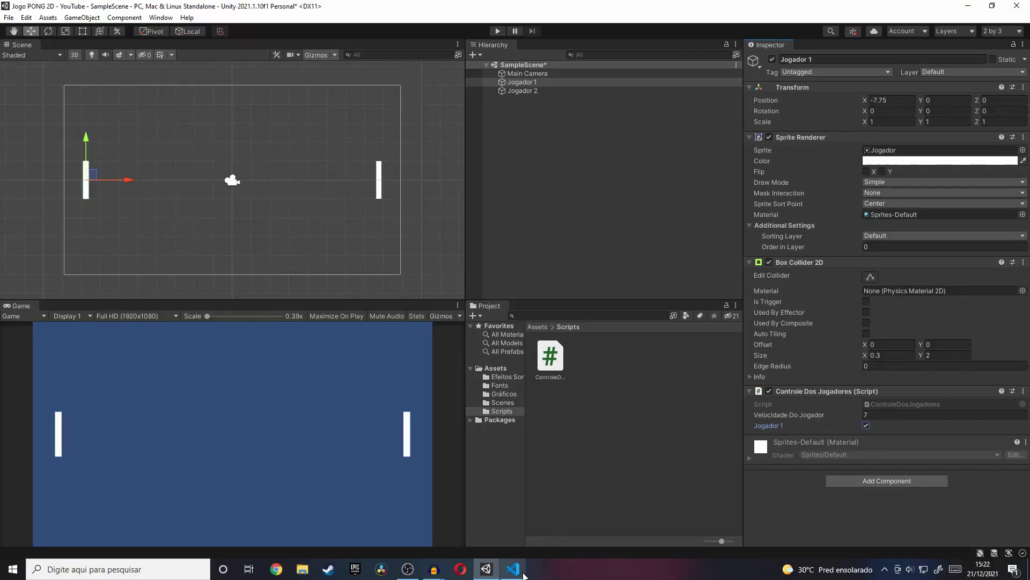
pyautogui.click(522, 572)
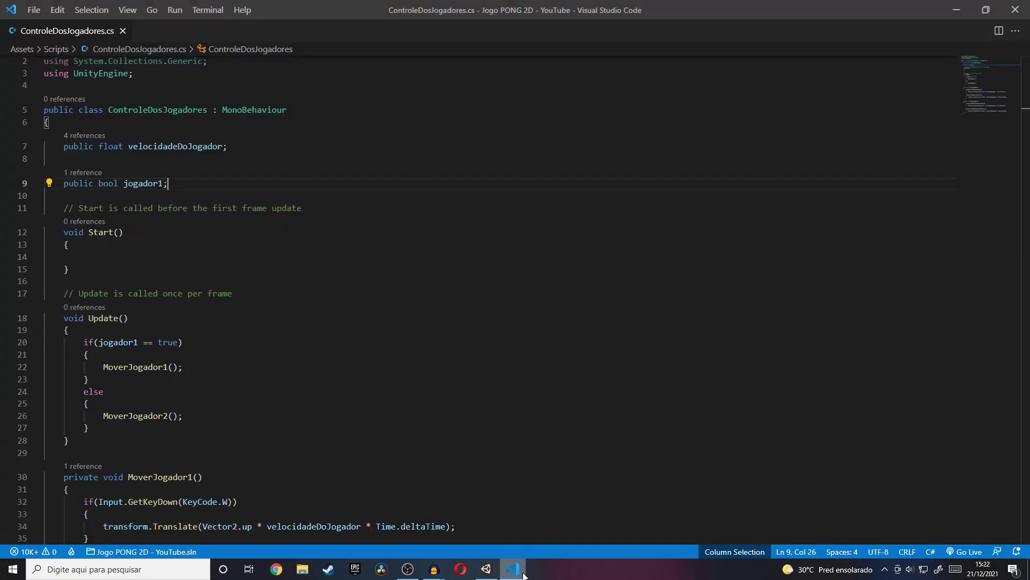
pyautogui.moveTo(104, 342); pyautogui.dragTo(189, 340)
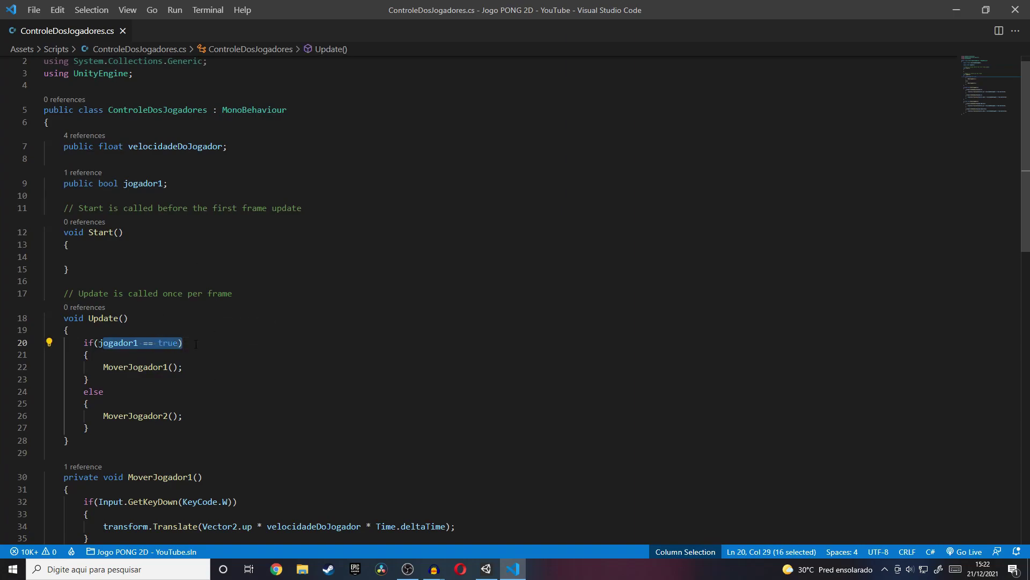
pyautogui.press('Up')
pyautogui.moveTo(196, 367); pyautogui.dragTo(99, 367)
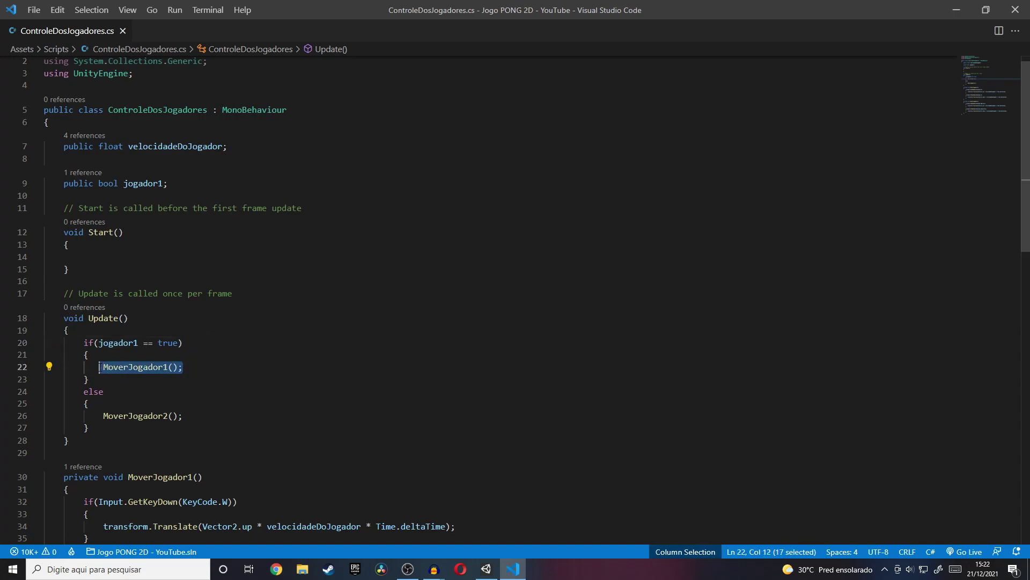
pyautogui.click(202, 365)
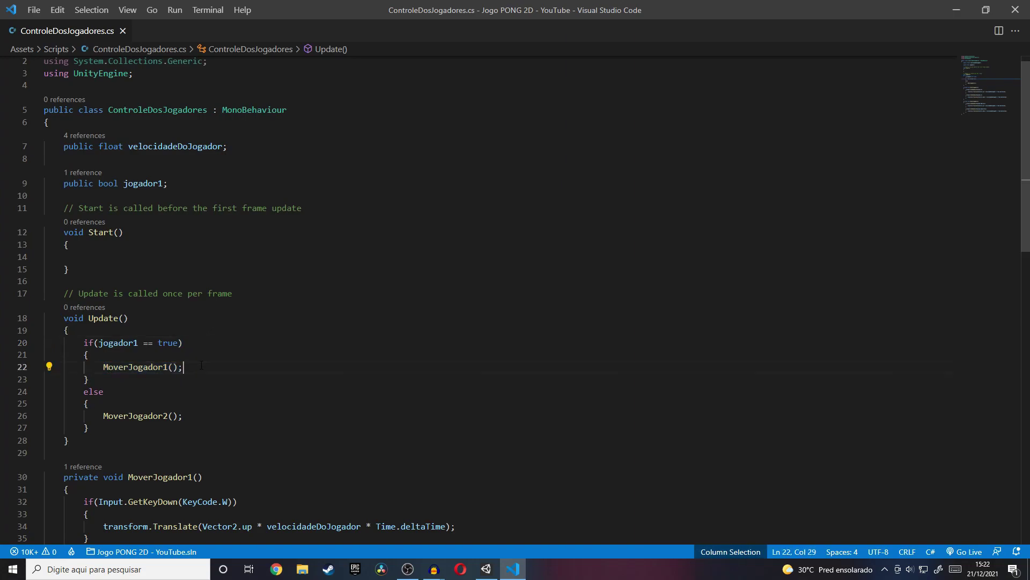
pyautogui.moveTo(104, 415); pyautogui.dragTo(185, 415)
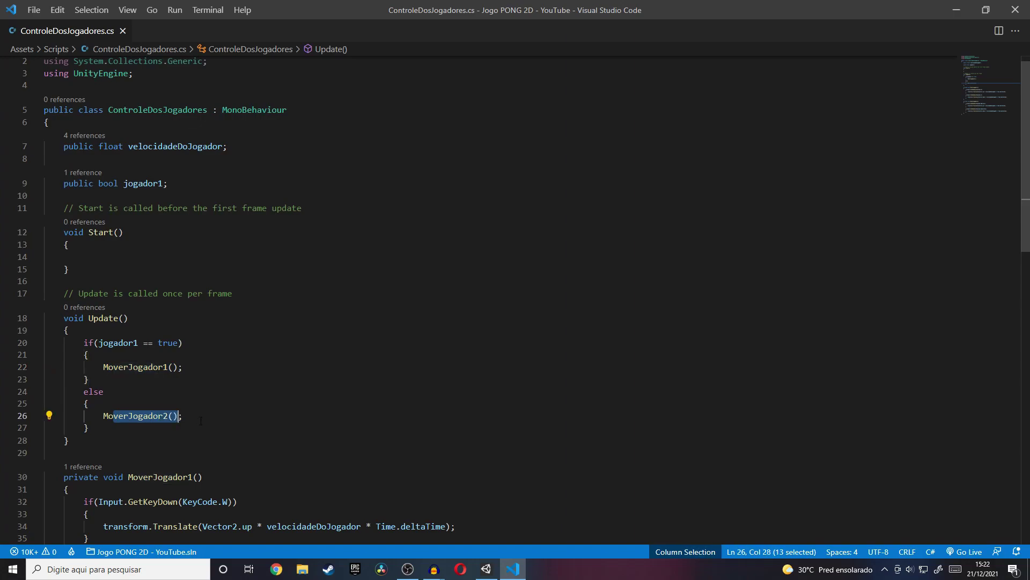
pyautogui.click(237, 422)
pyautogui.click(486, 569)
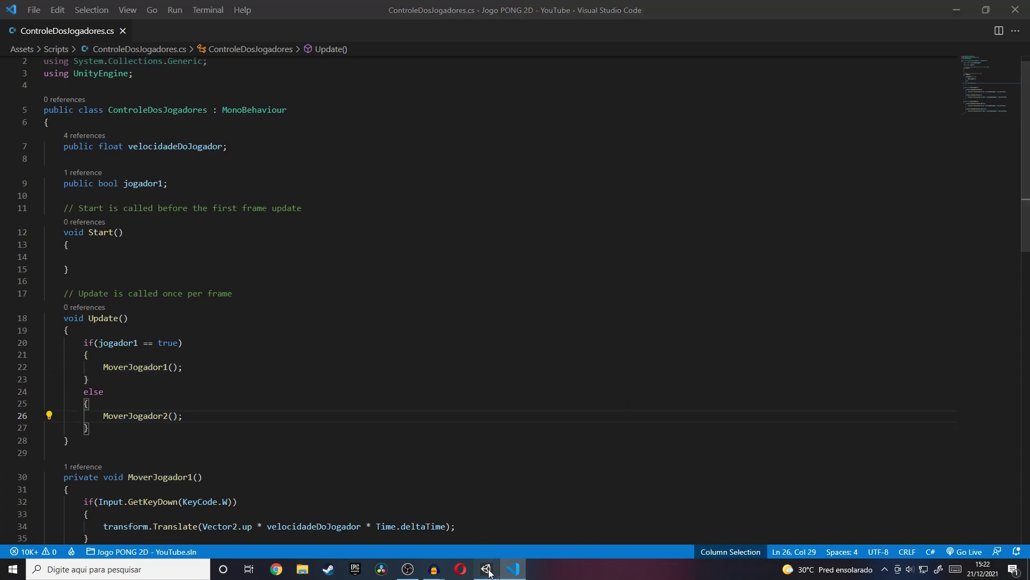
# Give Jogador 2 a Velocidade Do Jogador of 7, then run the game in Play mode
pyautogui.click(888, 415)
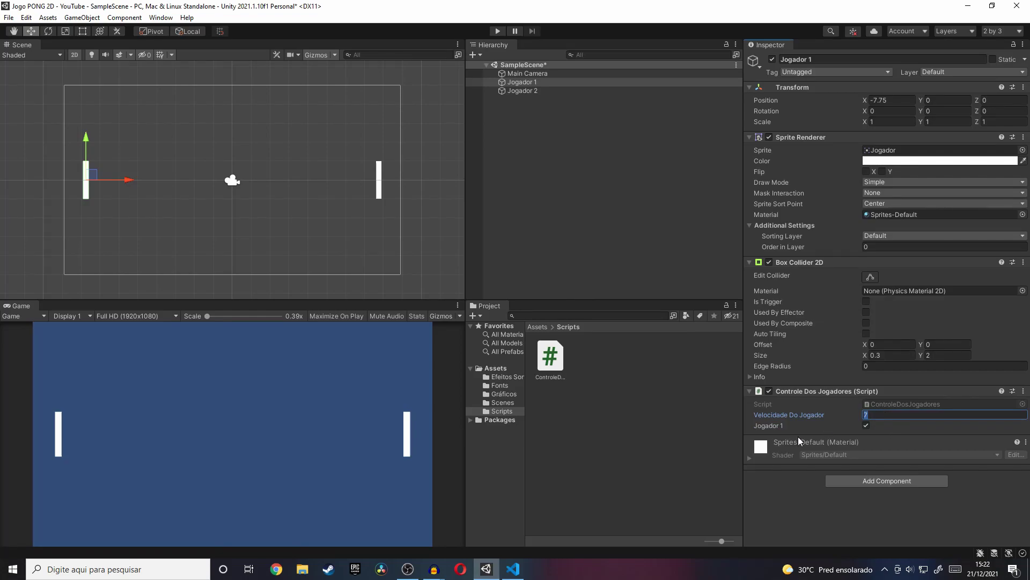
pyautogui.click(586, 92)
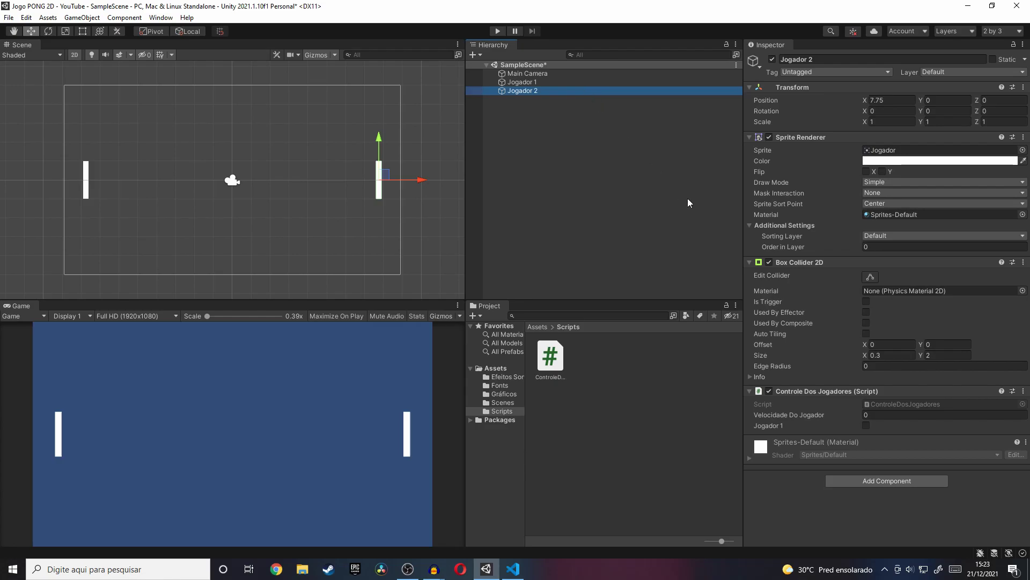
pyautogui.click(924, 414)
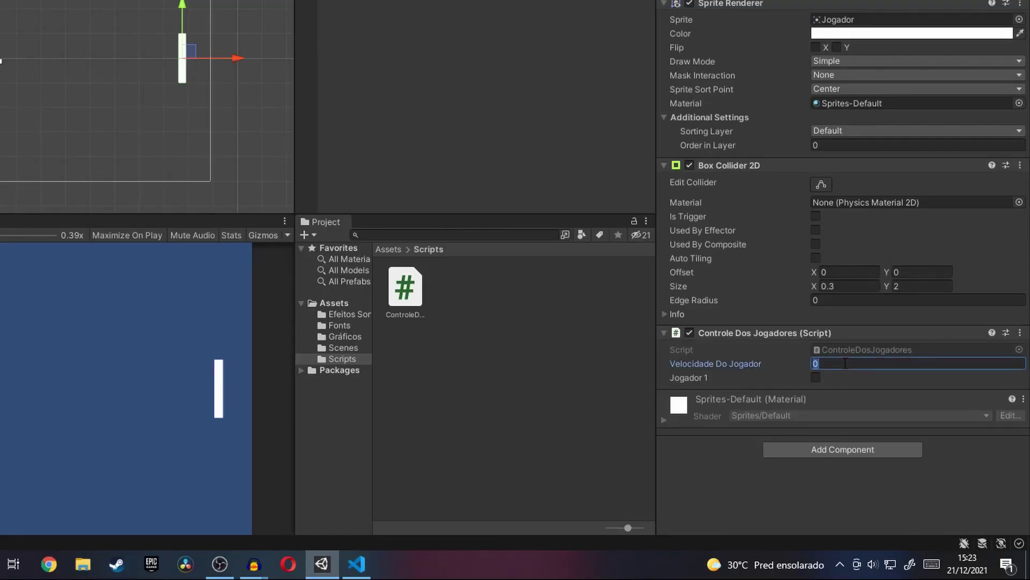
pyautogui.write('7')
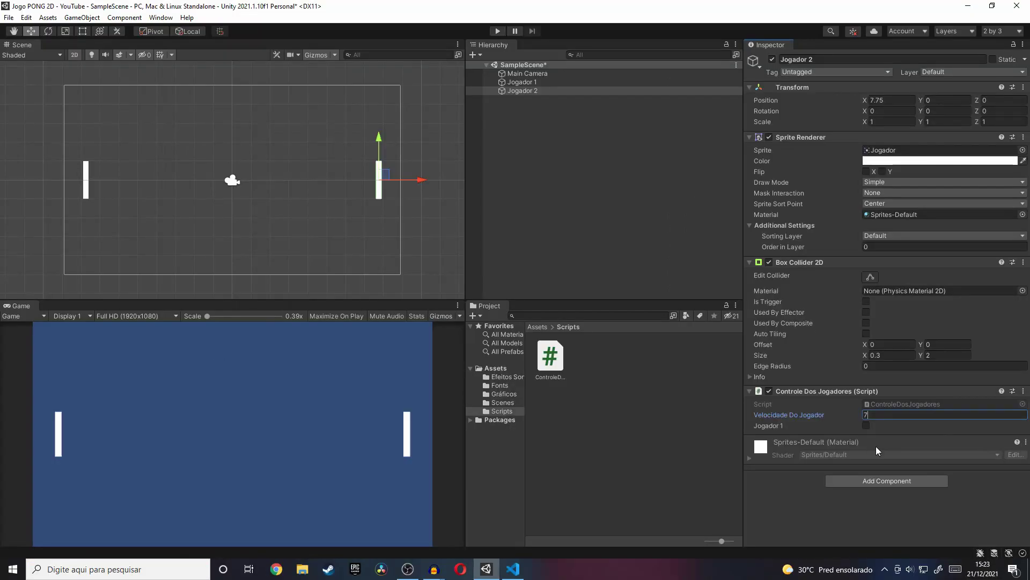
pyautogui.click(498, 31)
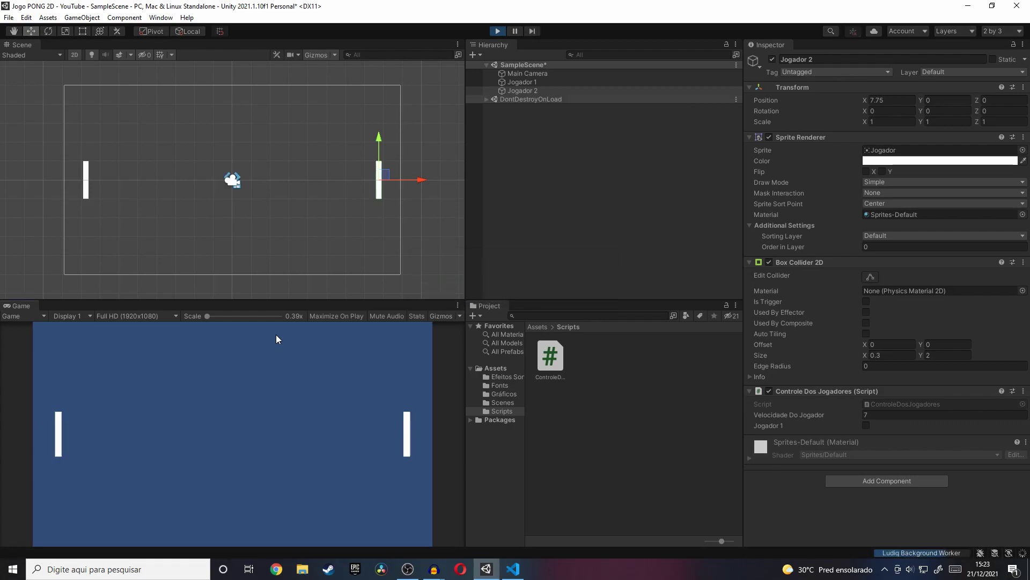
# Nudge the Jogador 1 paddle upward with W in Play mode, then stop the game
pyautogui.press('w')
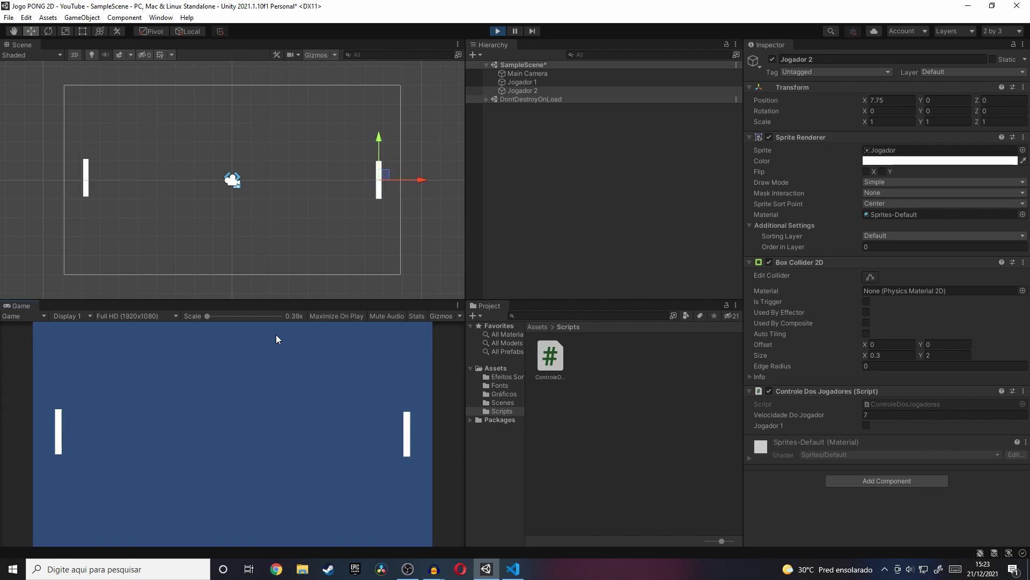
pyautogui.press('w')
pyautogui.press('w')
pyautogui.click(498, 32)
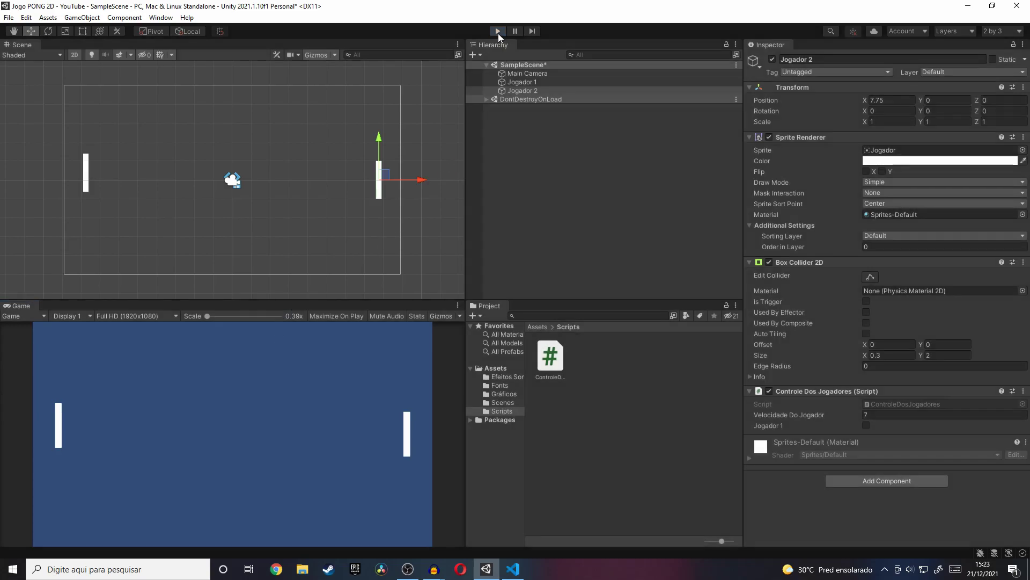
# Return to ControleDosJogadores.cs and place the cursor in GetKeyDown on line 32 of MoverJogador1
pyautogui.click(513, 568)
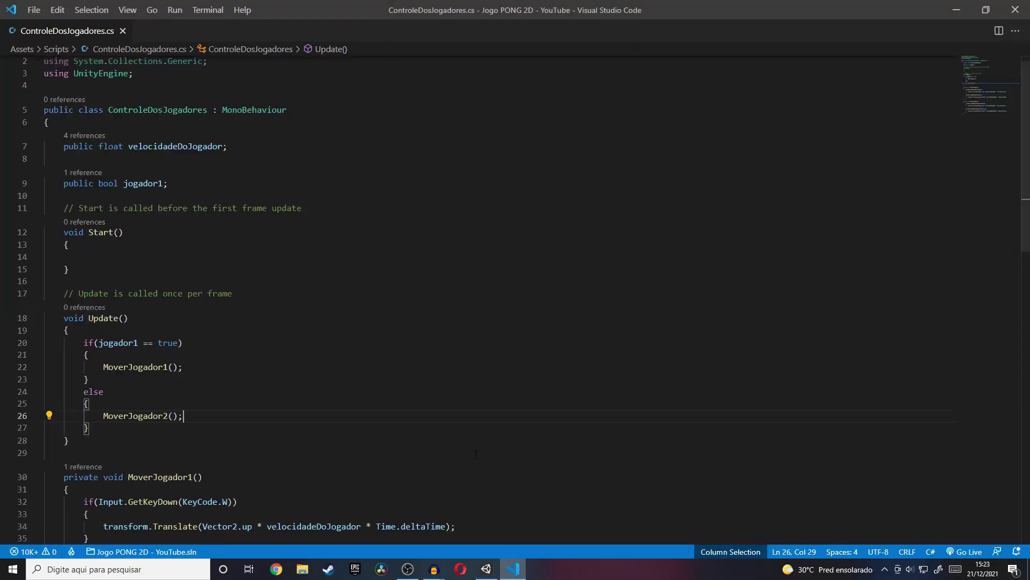
pyautogui.scroll(-8, 1024, 214)
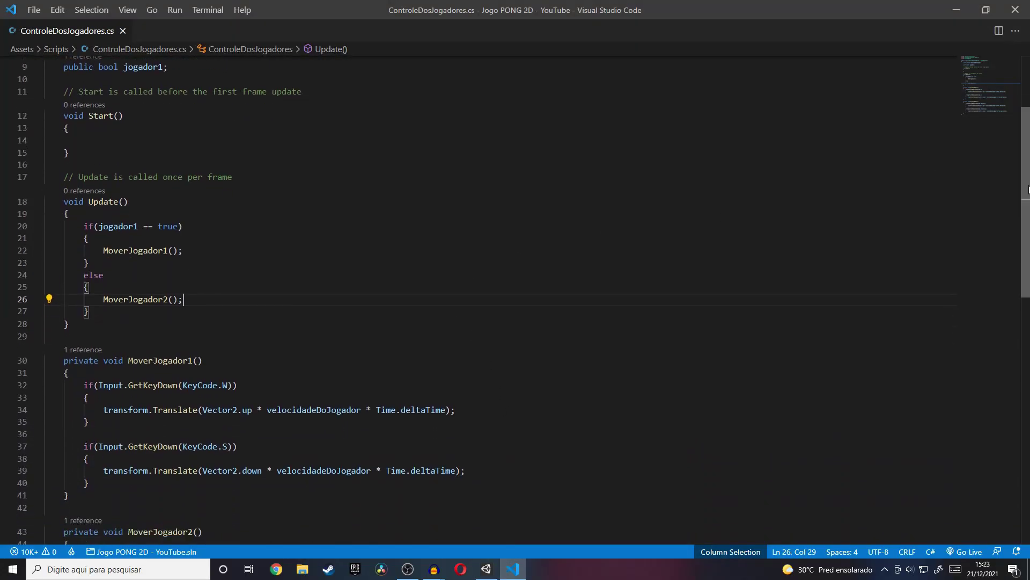
pyautogui.scroll(-2, 1028, 268)
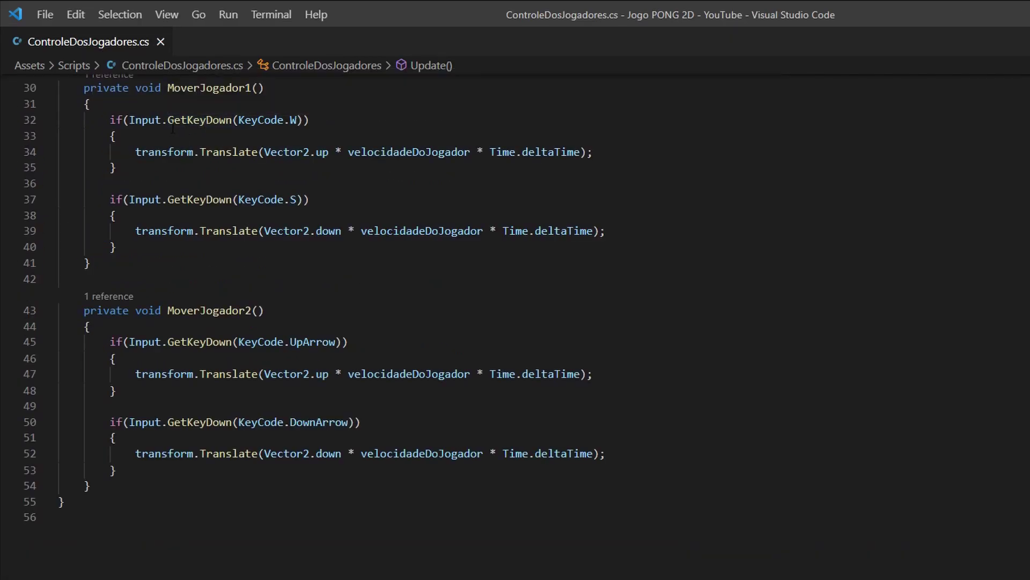
pyautogui.moveTo(168, 119); pyautogui.dragTo(216, 120)
pyautogui.click(217, 121)
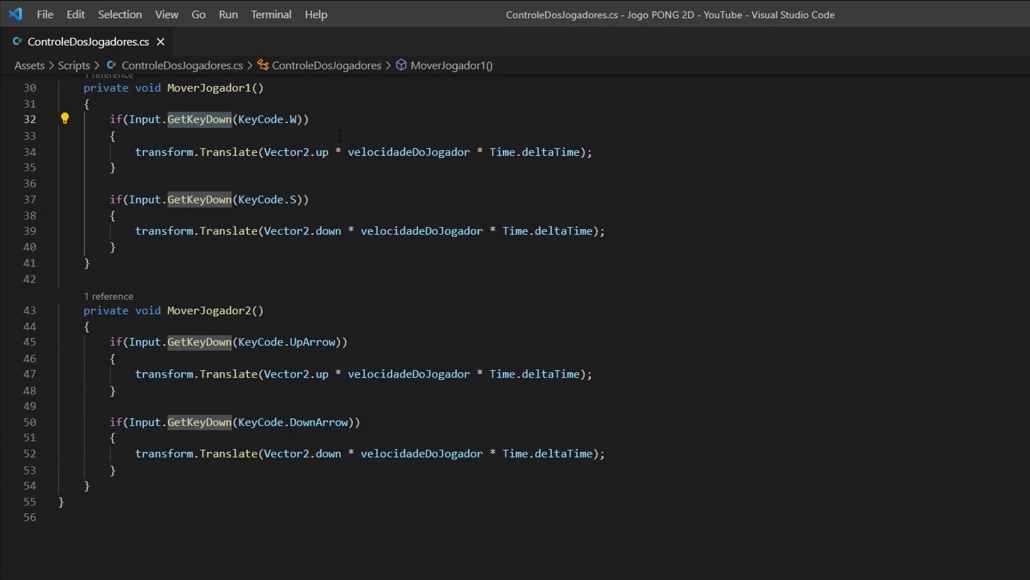
# Change Input.GetKeyDown to Input.GetKey on lines 32 and 37 in MoverJogador1
pyautogui.press('Left')
pyautogui.press('Left')
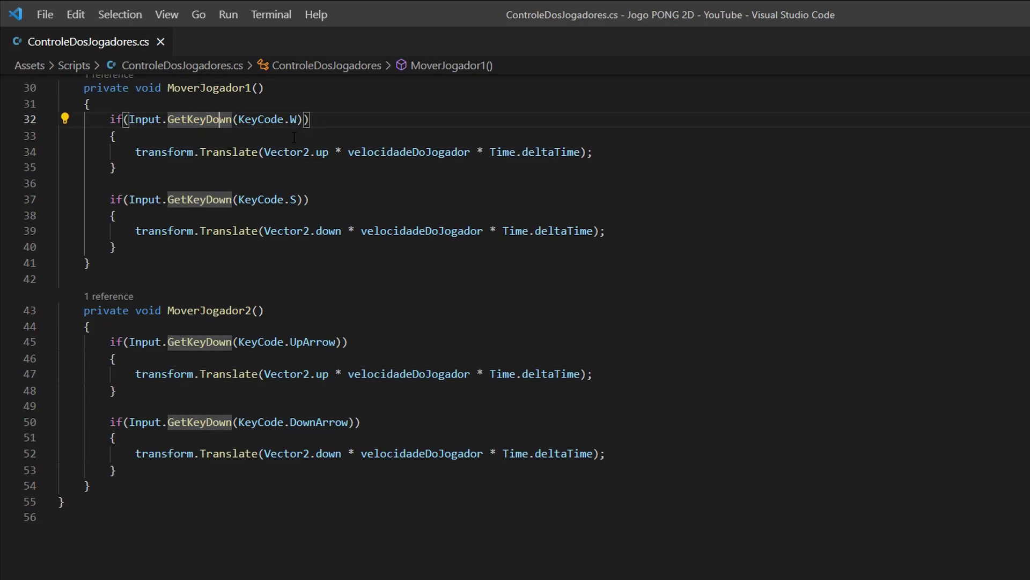
pyautogui.press('Delete')
pyautogui.press('Delete')
pyautogui.press('BackSpace')
pyautogui.press('BackSpace')
pyautogui.press('End')
pyautogui.press('Left')
pyautogui.press('Left')
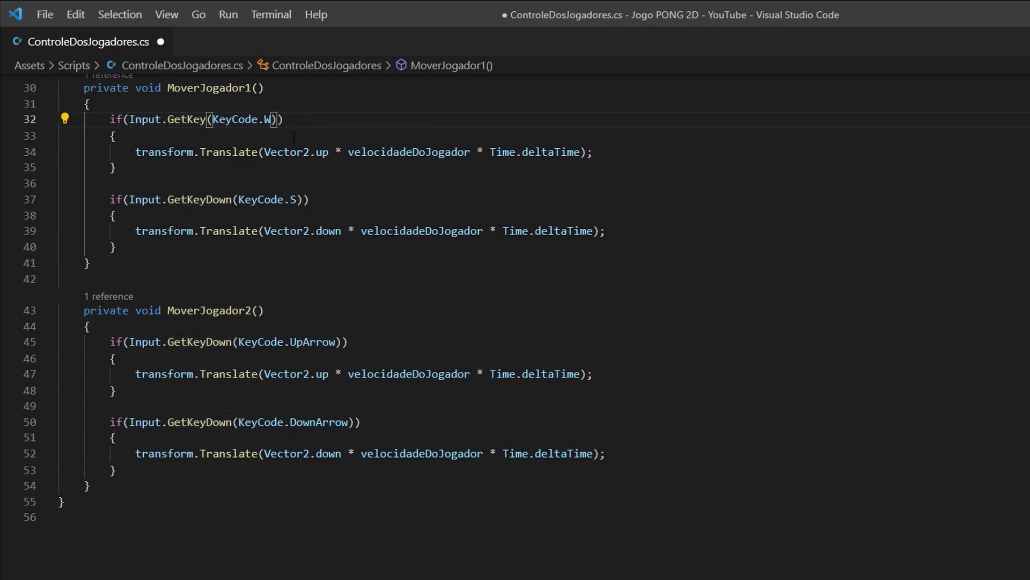
pyautogui.moveTo(172, 119)
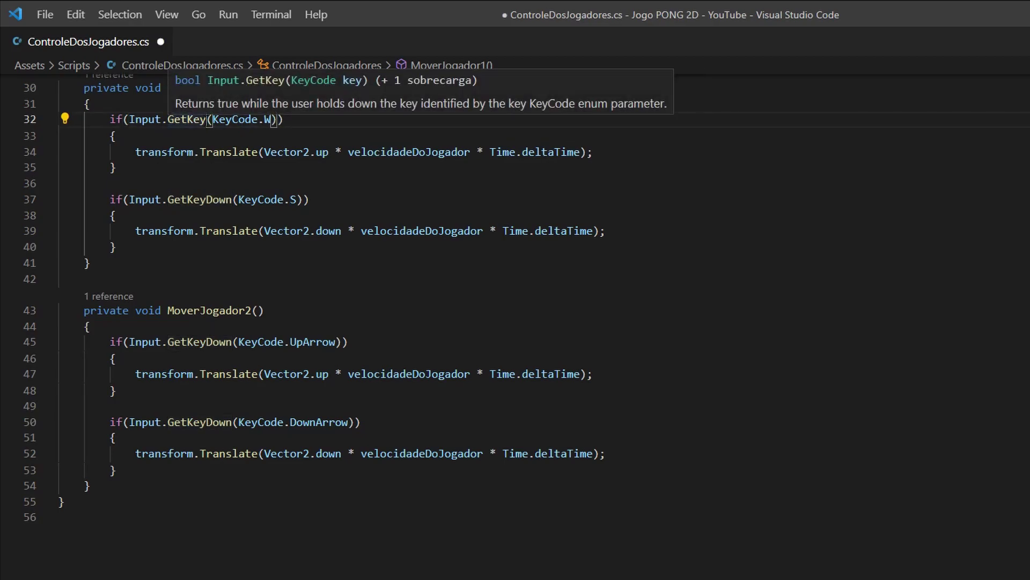
pyautogui.click(297, 199)
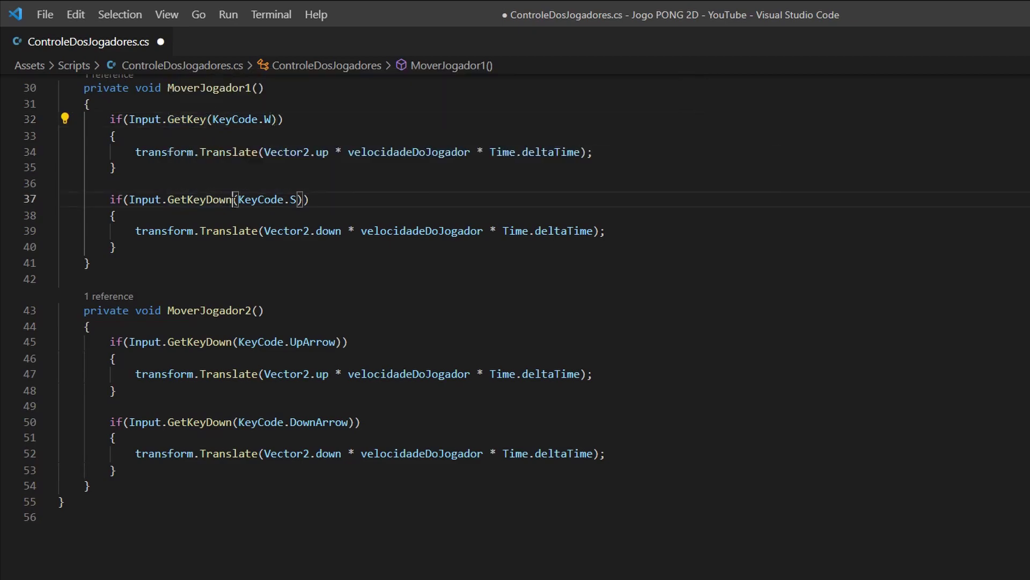
pyautogui.press('Left')
pyautogui.press('Left')
pyautogui.press('Left')
pyautogui.press('BackSpace')
pyautogui.press('BackSpace')
pyautogui.press('BackSpace')
pyautogui.press('BackSpace')
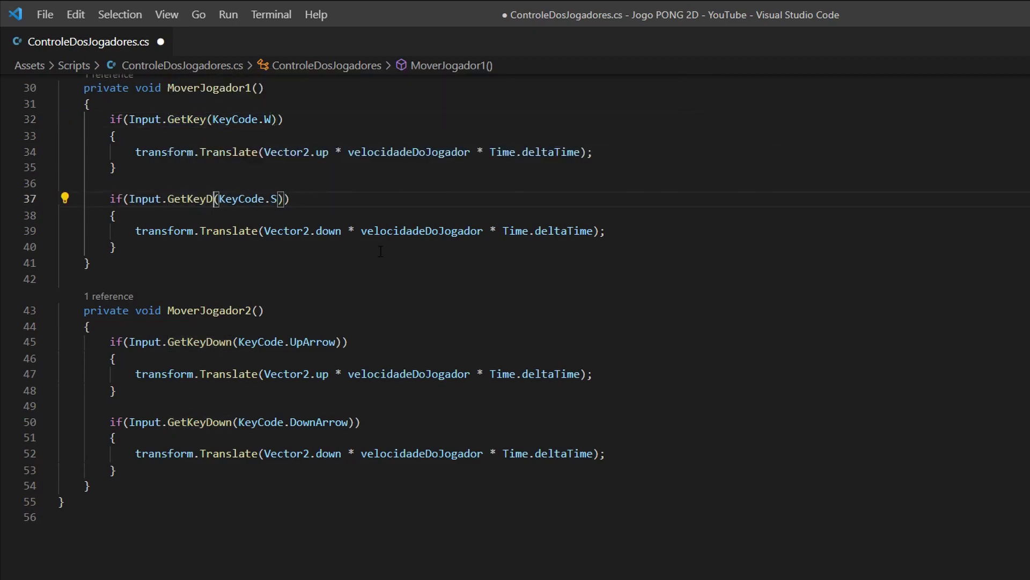
pyautogui.press('End')
pyautogui.press('Left')
pyautogui.press('Left')
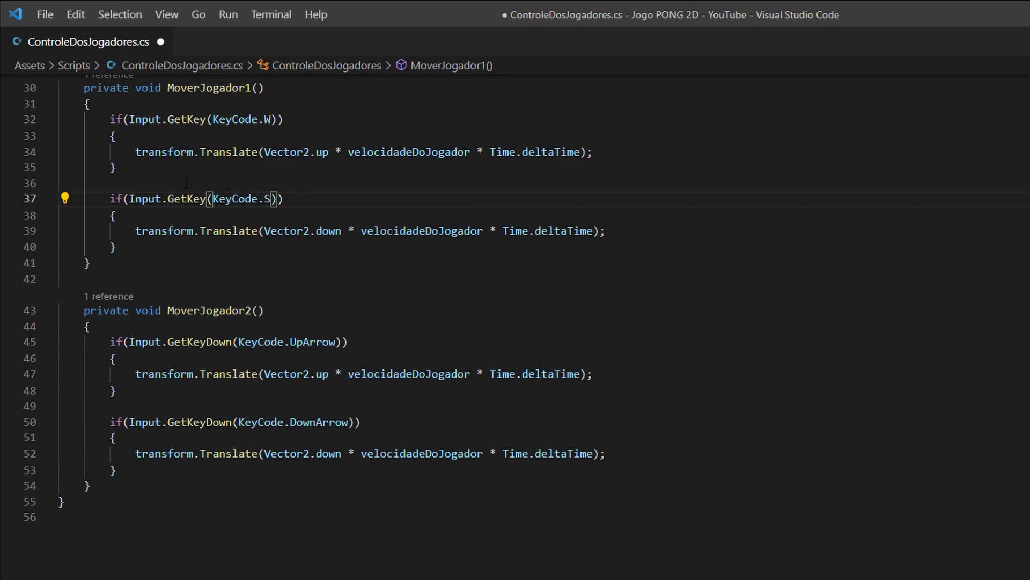
# Change GetKeyDown to GetKey on lines 45 and 50 in MoverJogador2, save, and return to Unity
pyautogui.click(252, 310)
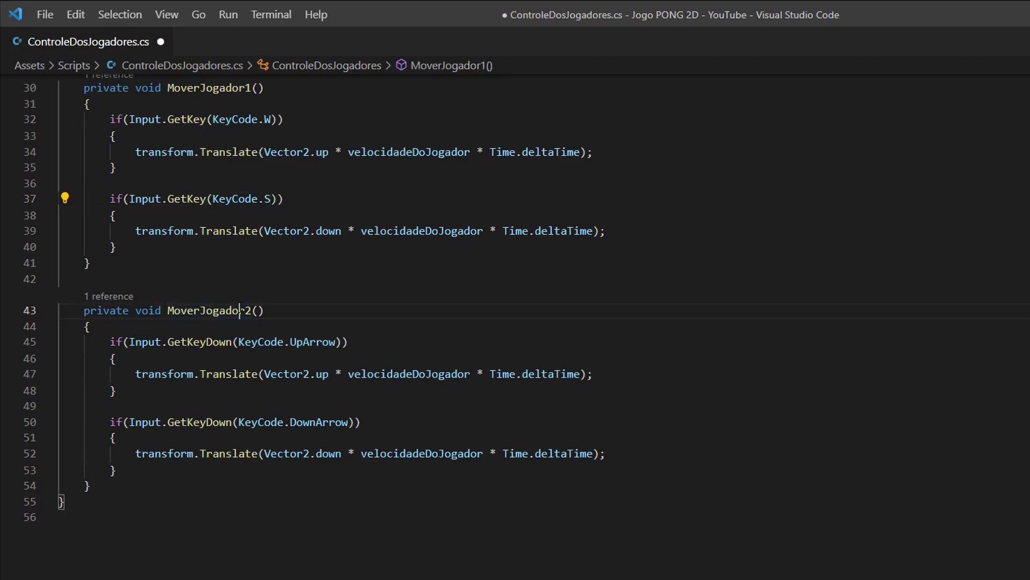
pyautogui.click(231, 343)
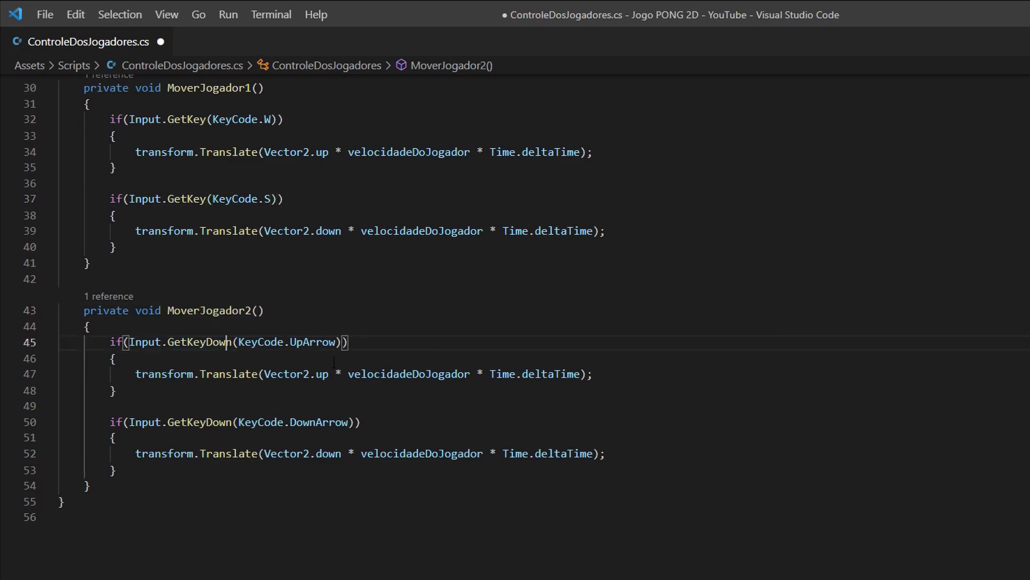
pyautogui.press('BackSpace')
pyautogui.press('BackSpace')
pyautogui.press('BackSpace')
pyautogui.press('BackSpace')
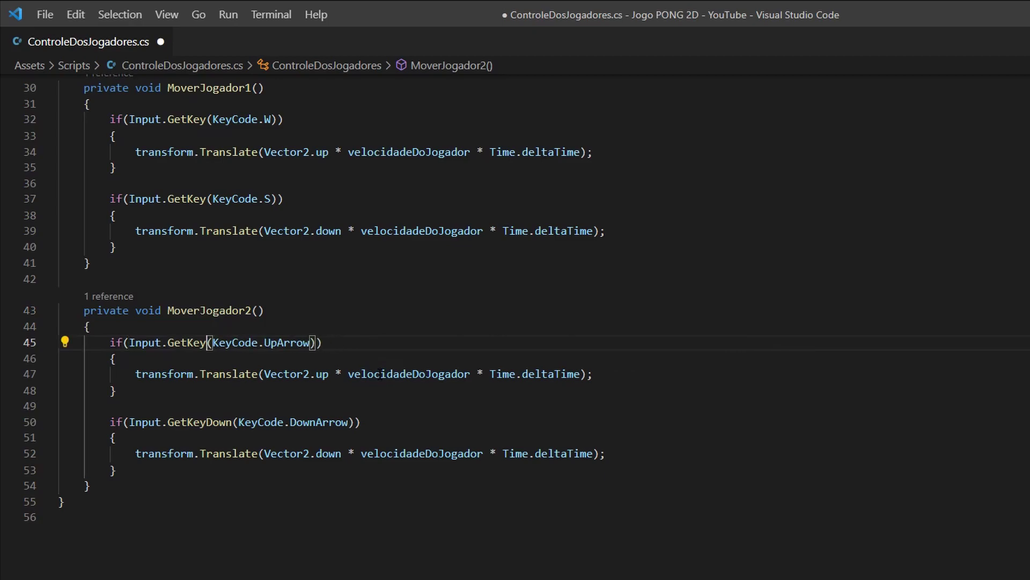
pyautogui.click(232, 424)
pyautogui.press('BackSpace')
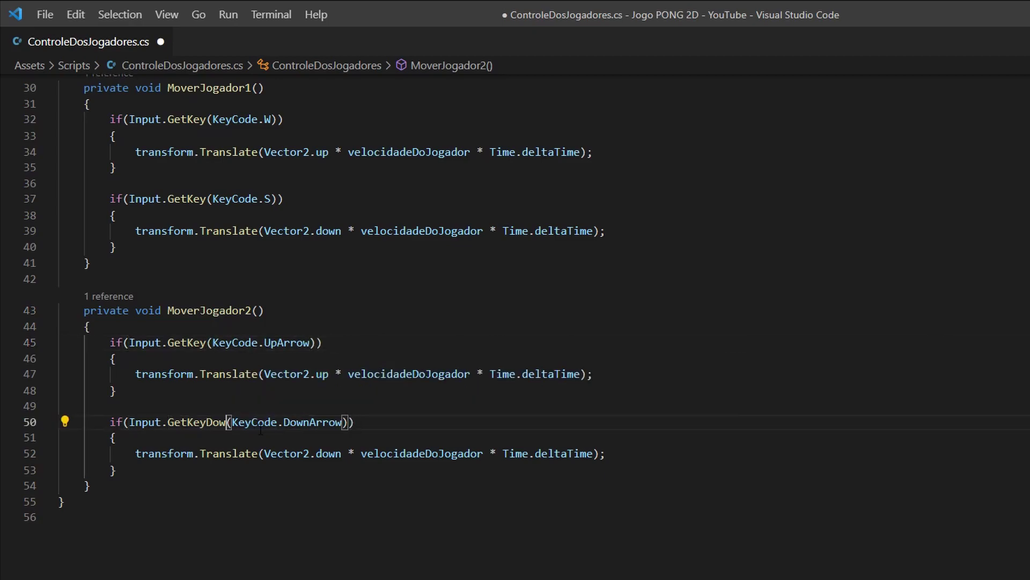
pyautogui.press('BackSpace')
pyautogui.press('BackSpace')
pyautogui.press('BackSpace')
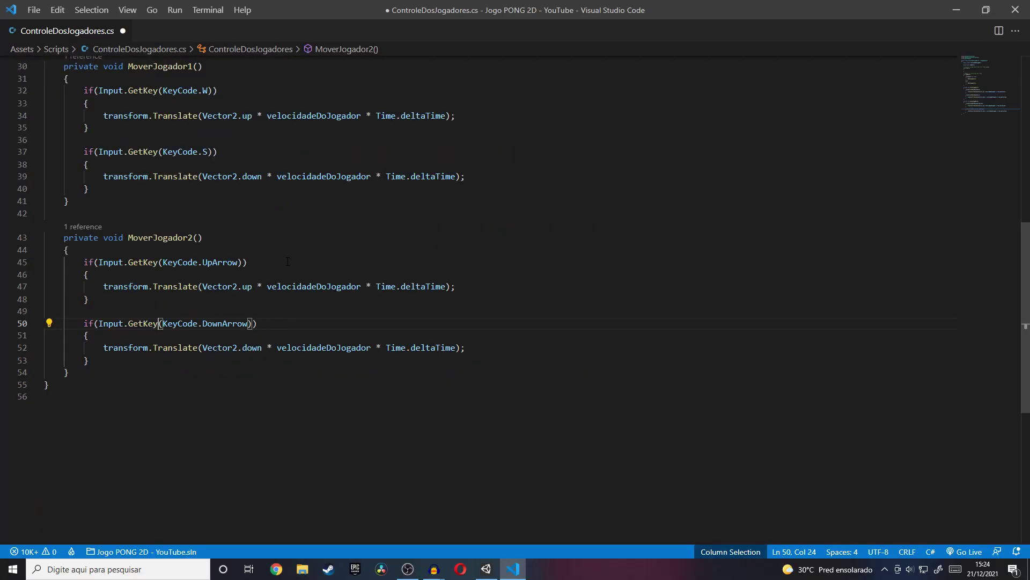
pyautogui.hotkey('ctrl', 's')
pyautogui.hotkey('alt', 'Tab')
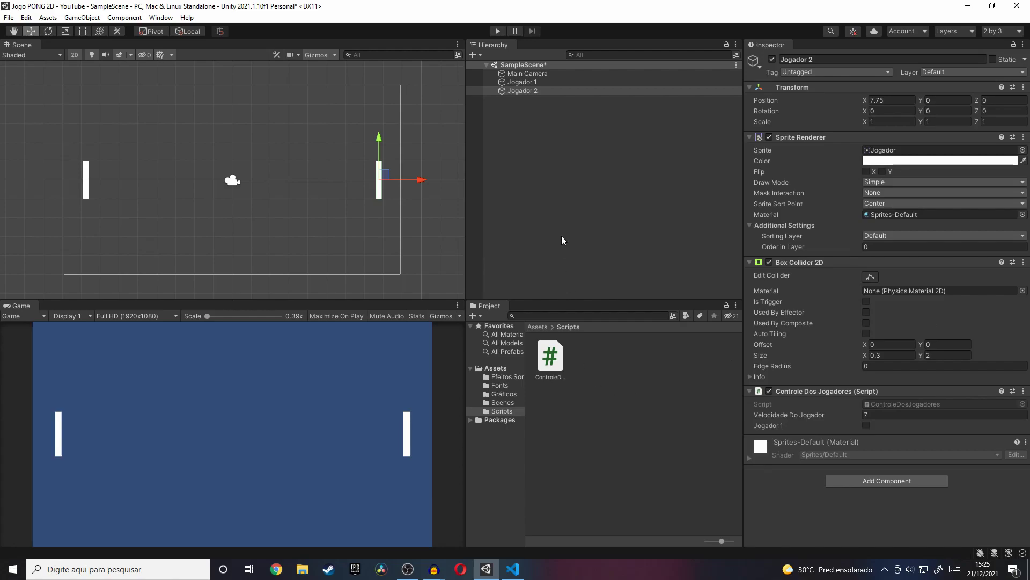
# Run the game and move both paddles with W/S and the Up/Down arrows
pyautogui.click(498, 31)
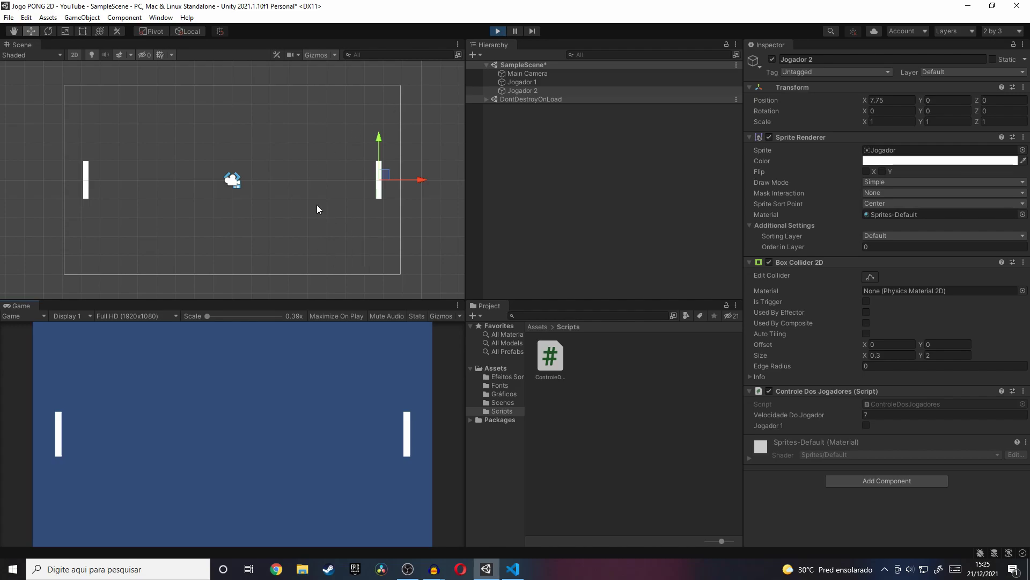
pyautogui.press('w')
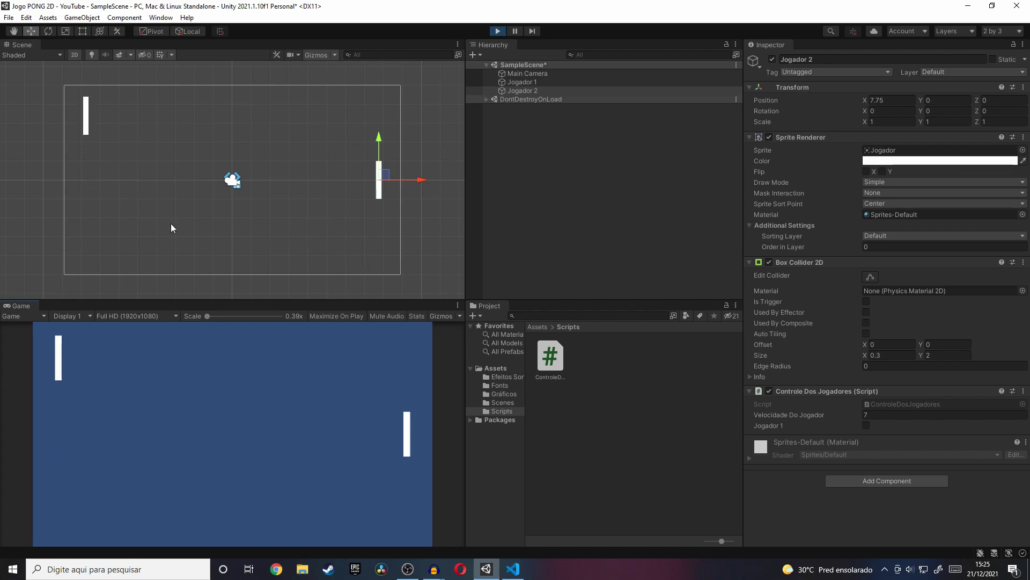
pyautogui.press('s')
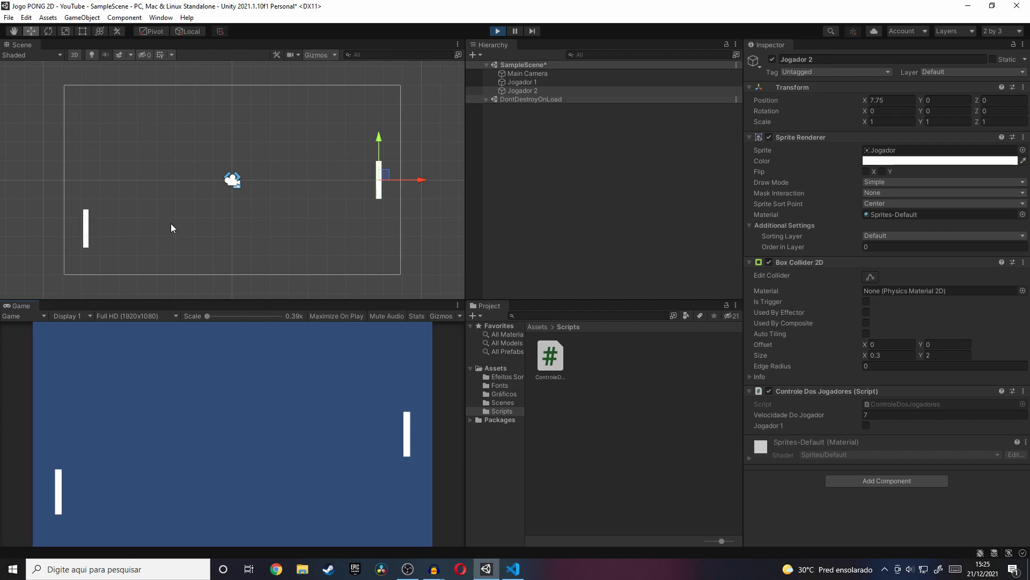
pyautogui.press('Up')
pyautogui.press('Down')
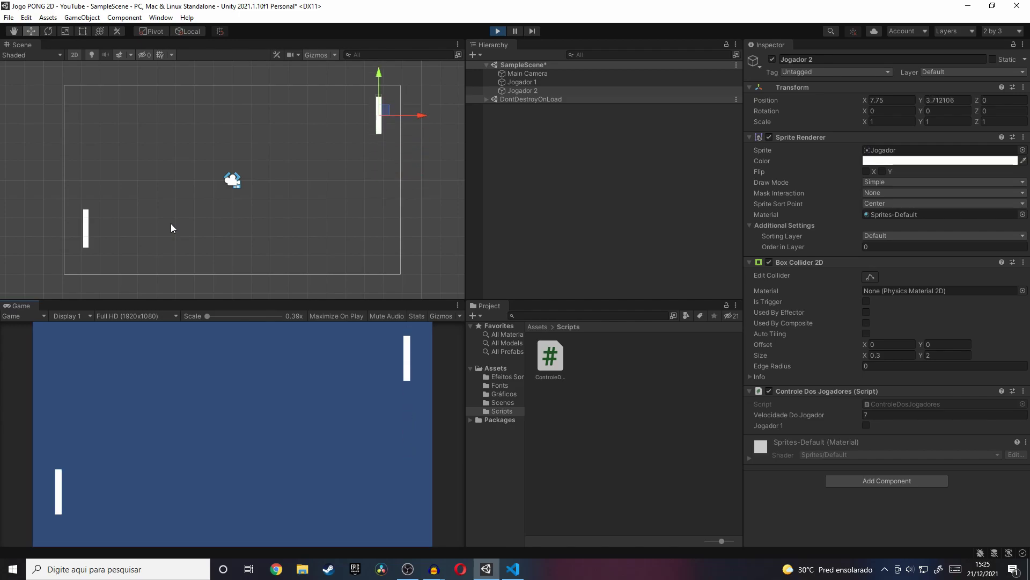
pyautogui.press('Up')
pyautogui.press('w')
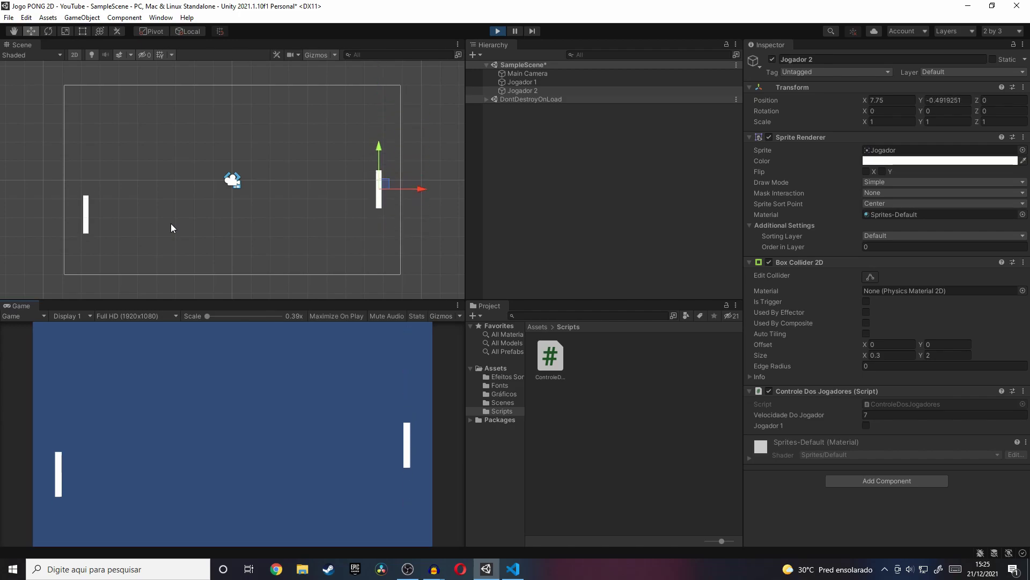
pyautogui.press('Down')
pyautogui.press('Up')
pyautogui.press('Up')
pyautogui.press('s')
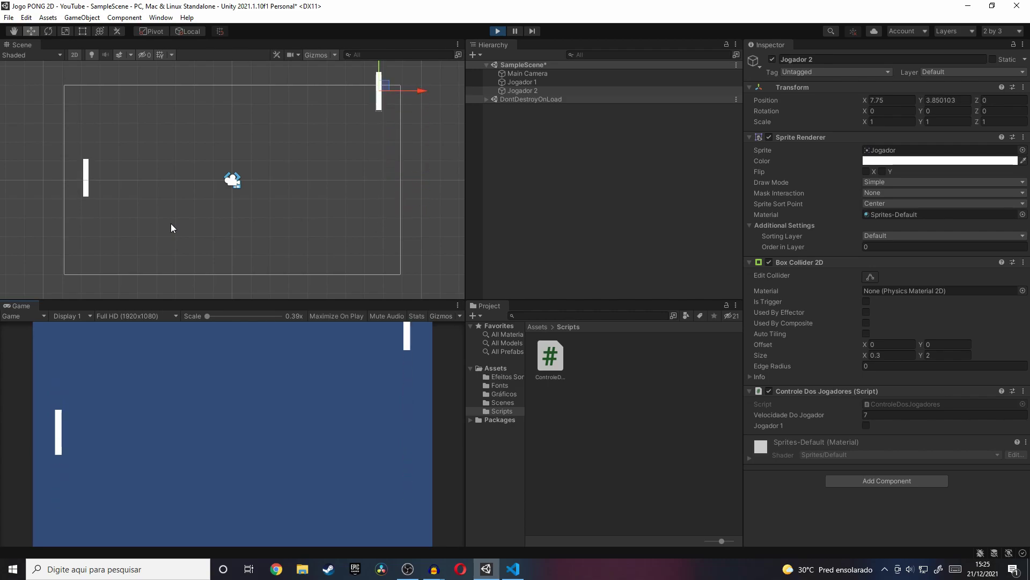
pyautogui.press('Down')
pyautogui.press('Up')
pyautogui.press('w')
pyautogui.press('Down')
pyautogui.press('s')
pyautogui.press('w')
pyautogui.press('Up')
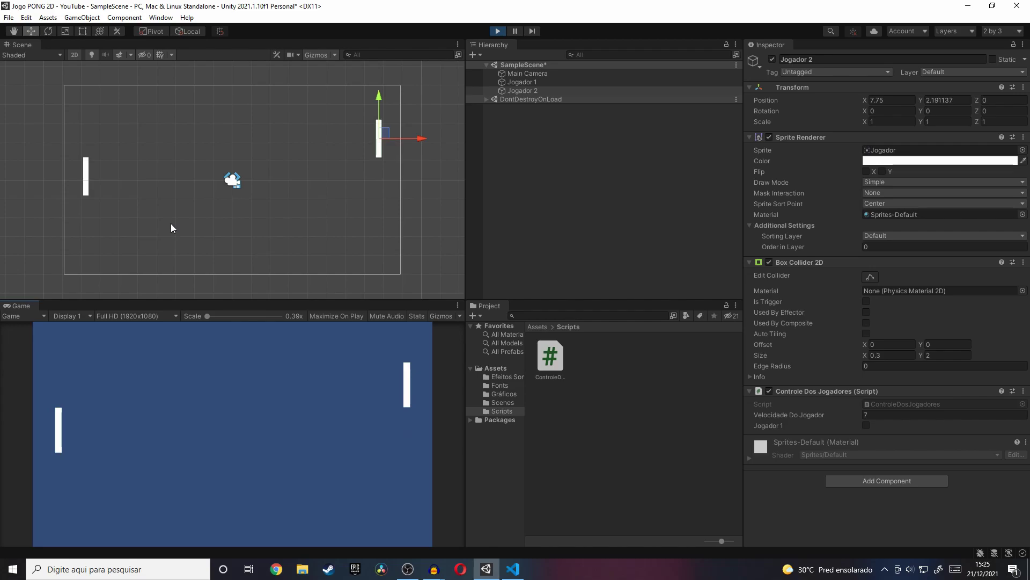
# Keep driving both paddles until they slide past the screen edges, then stop the game
pyautogui.press('Down')
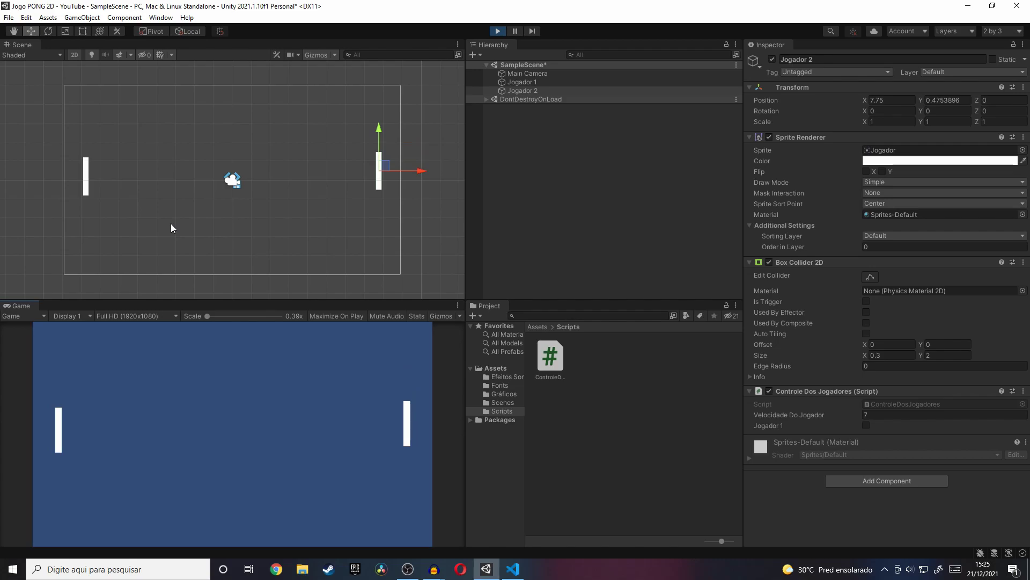
pyautogui.press('w')
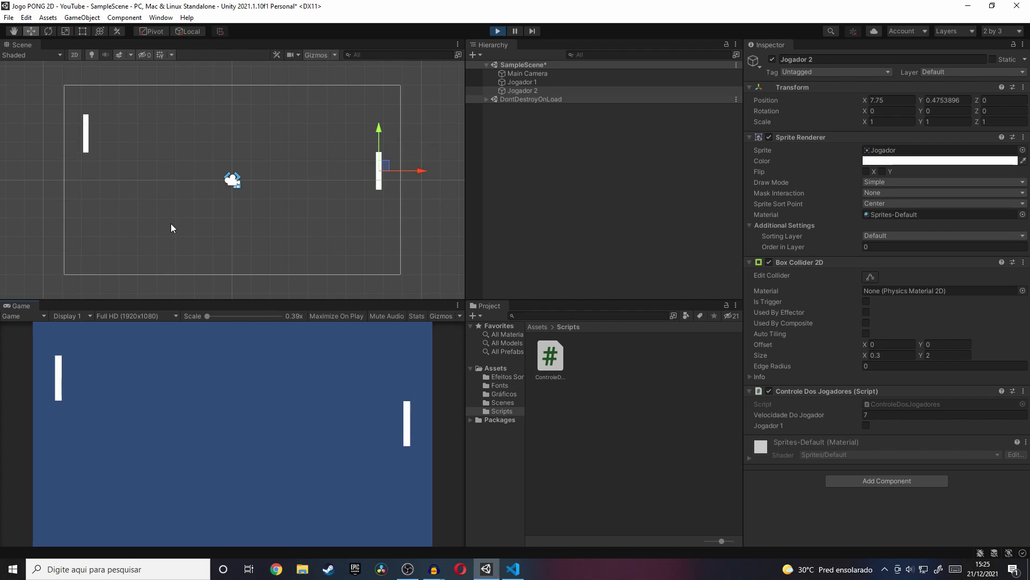
pyautogui.press('s')
pyautogui.press('Up')
pyautogui.press('w')
pyautogui.press('Down')
pyautogui.press('Up')
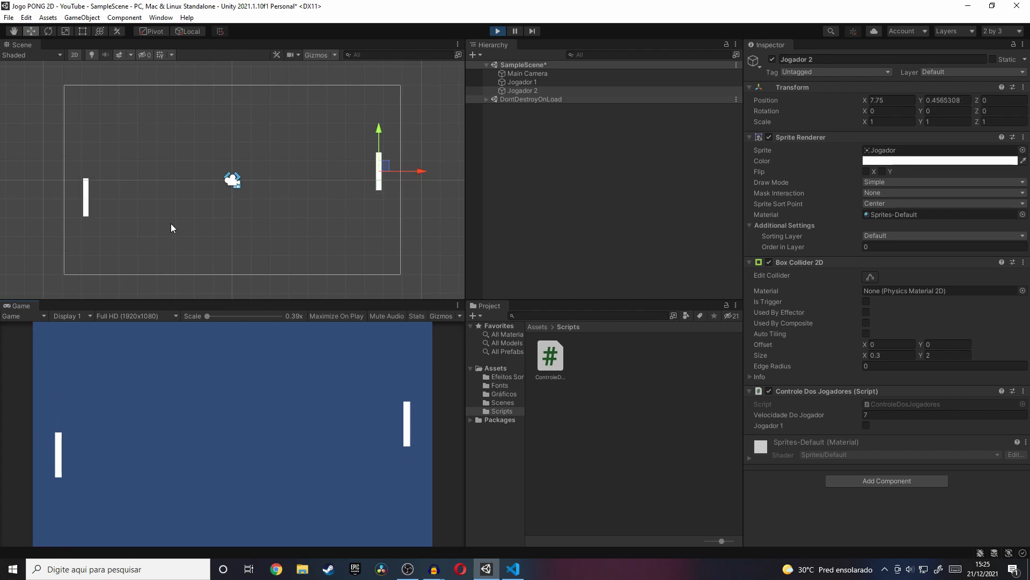
pyautogui.press('w')
pyautogui.press('Up')
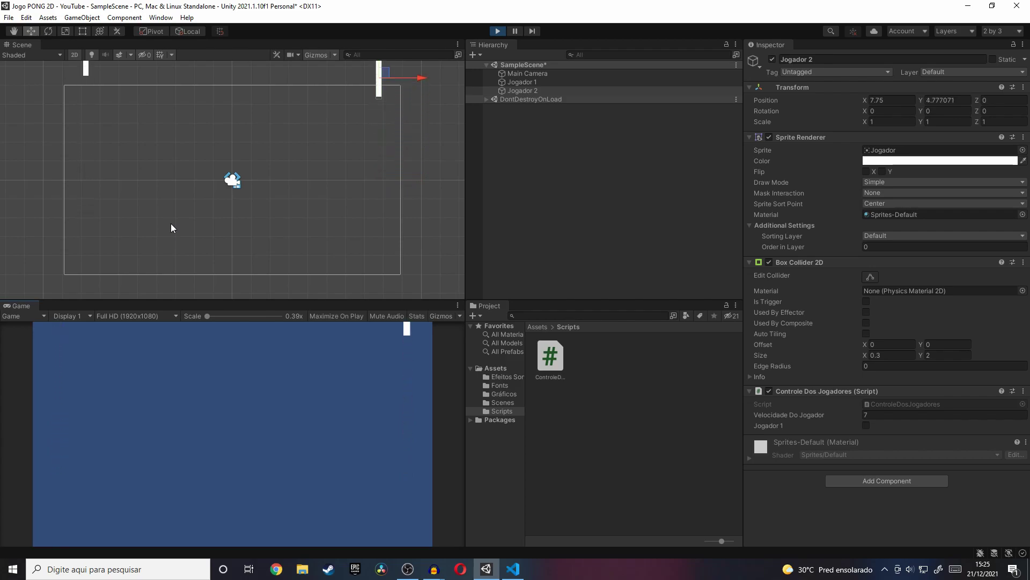
pyautogui.press('s')
pyautogui.press('s')
pyautogui.press('Down')
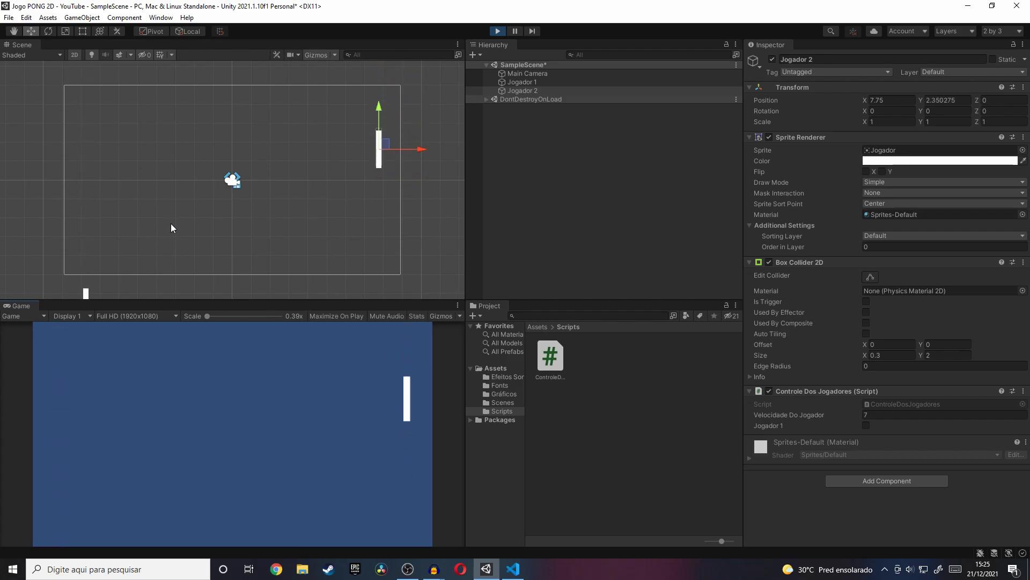
pyautogui.press('Up')
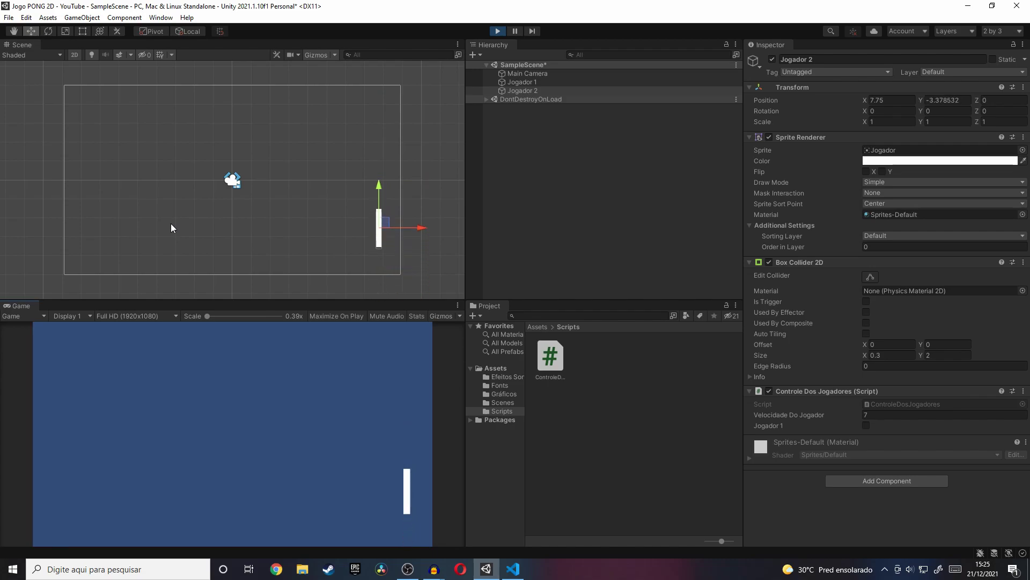
pyautogui.press('w')
pyautogui.press('Down')
pyautogui.press('w')
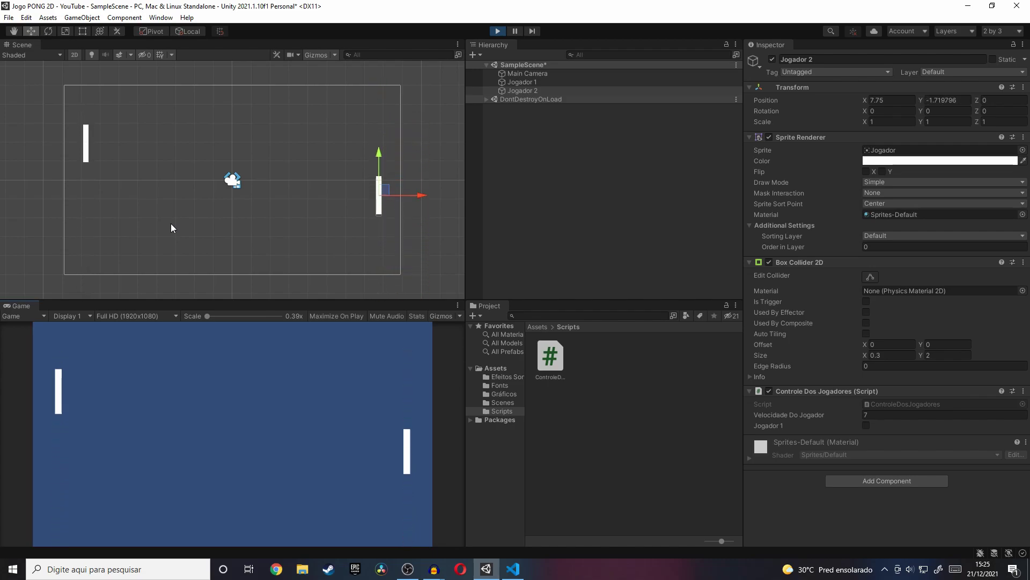
pyautogui.press('Up')
pyautogui.press('s')
pyautogui.press('Down')
pyautogui.press('Down')
pyautogui.press('w')
pyautogui.press('Up')
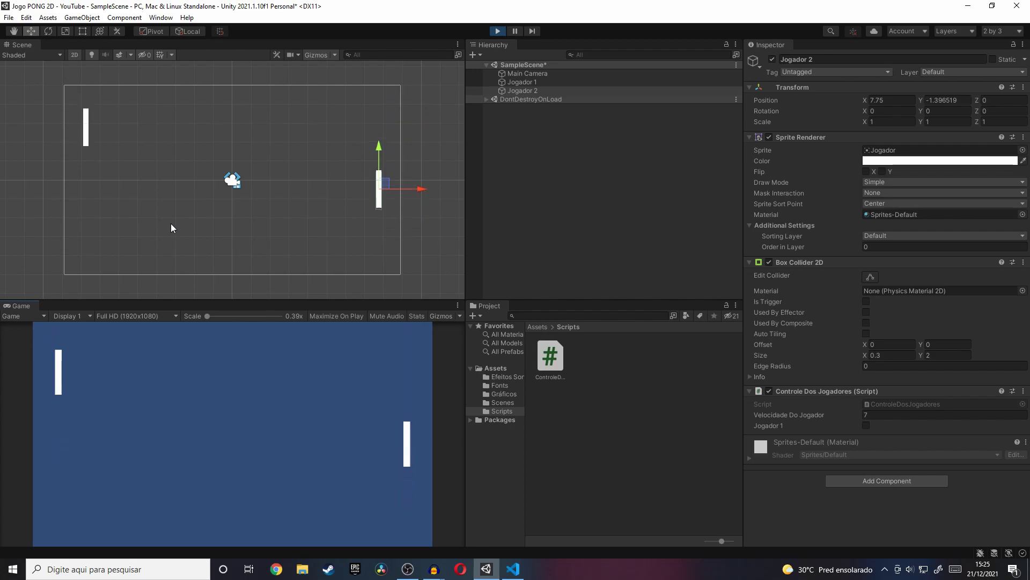
pyautogui.press('s')
pyautogui.press('Down')
pyautogui.press('w')
pyautogui.press('Down')
pyautogui.press('w')
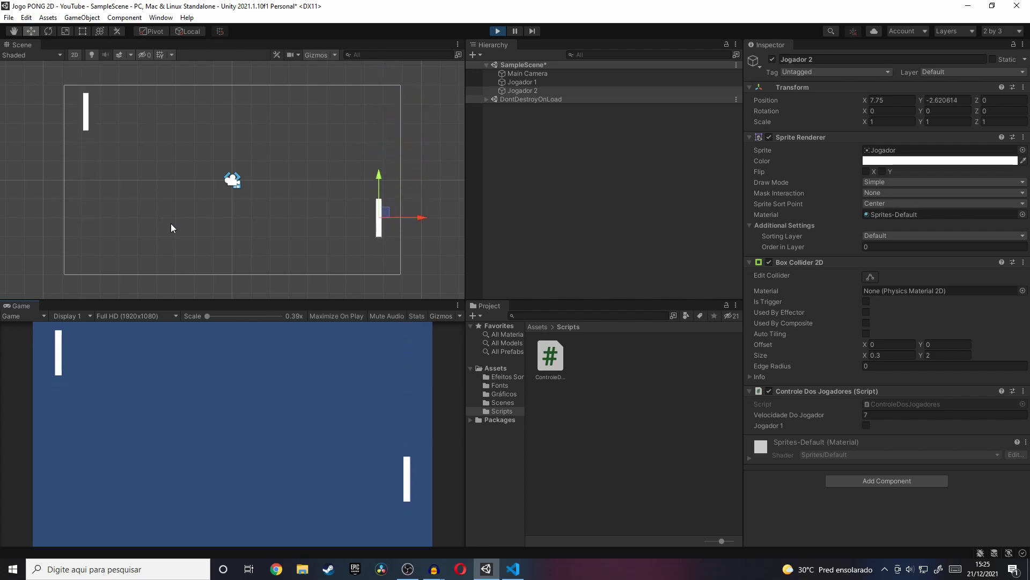
pyautogui.press('Up')
pyautogui.press('s')
pyautogui.press('Down')
pyautogui.press('w')
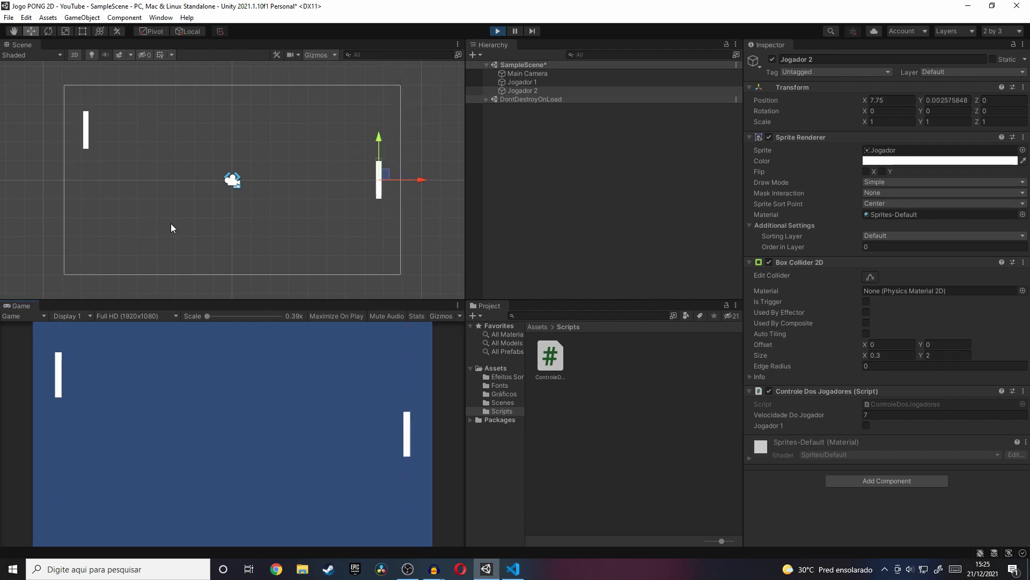
pyautogui.press('Up')
pyautogui.press('s')
pyautogui.press('Up')
pyautogui.press('s')
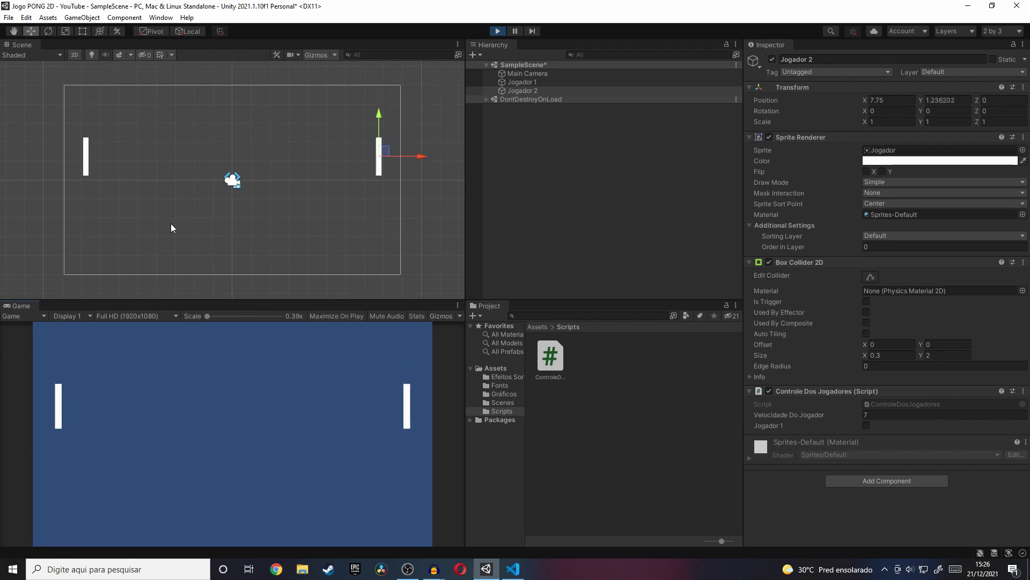
pyautogui.click(504, 31)
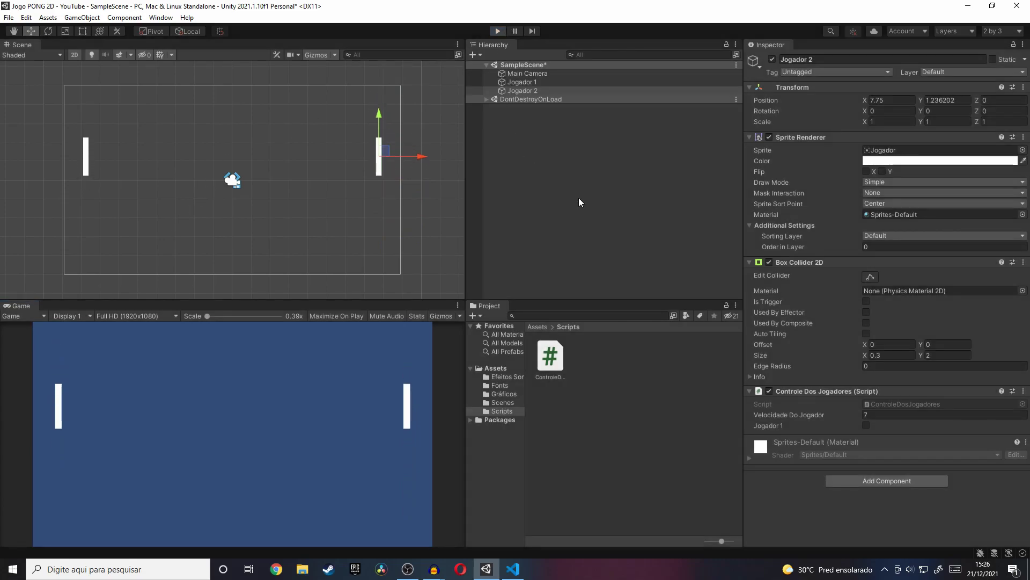
# Select Jogador 1, drag it to the top edge, and set its Position Y to 4
pyautogui.click(537, 82)
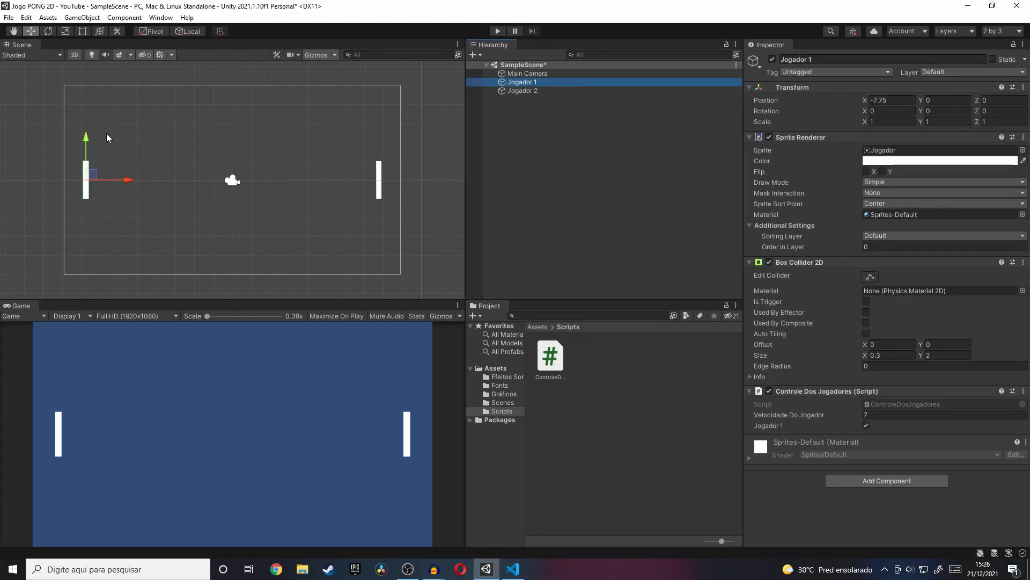
pyautogui.moveTo(85, 139); pyautogui.dragTo(91, 64)
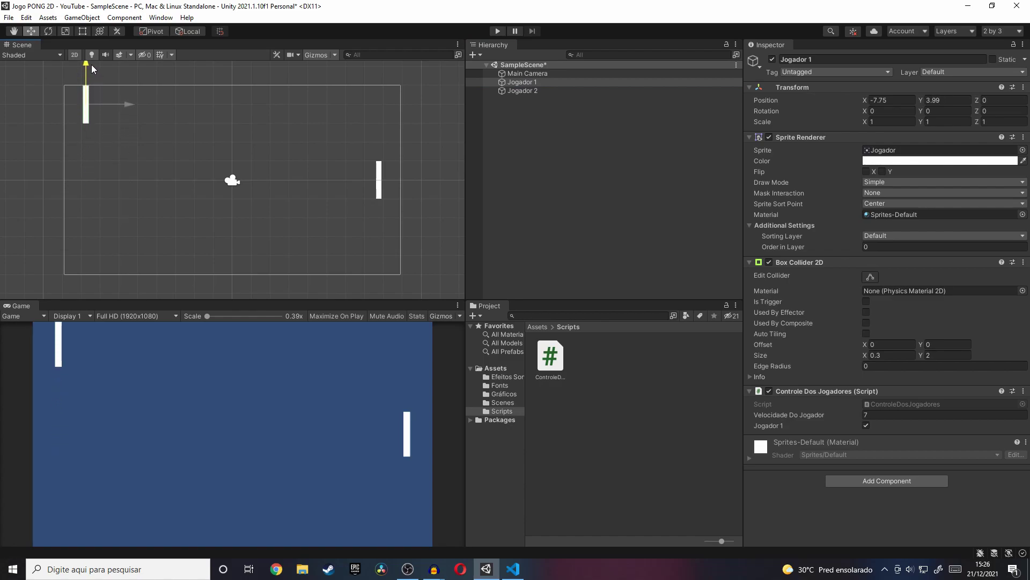
pyautogui.moveTo(92, 64); pyautogui.dragTo(92, 65)
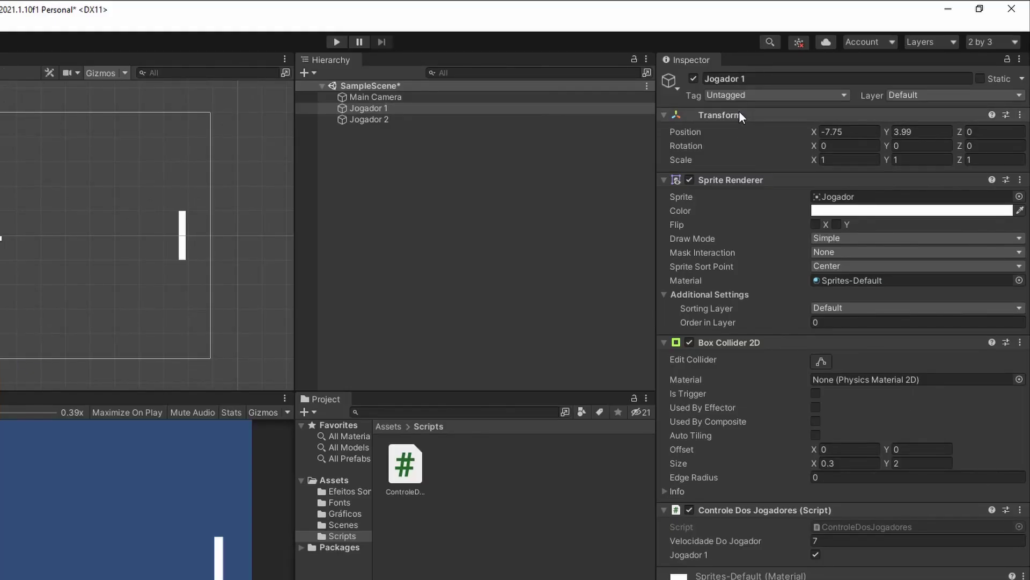
pyautogui.click(932, 130)
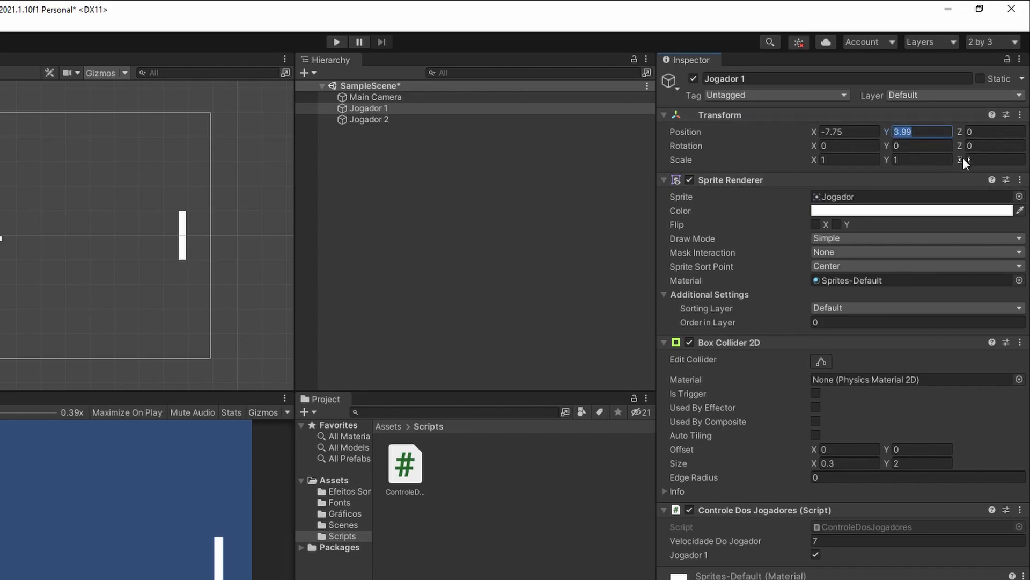
pyautogui.write('4')
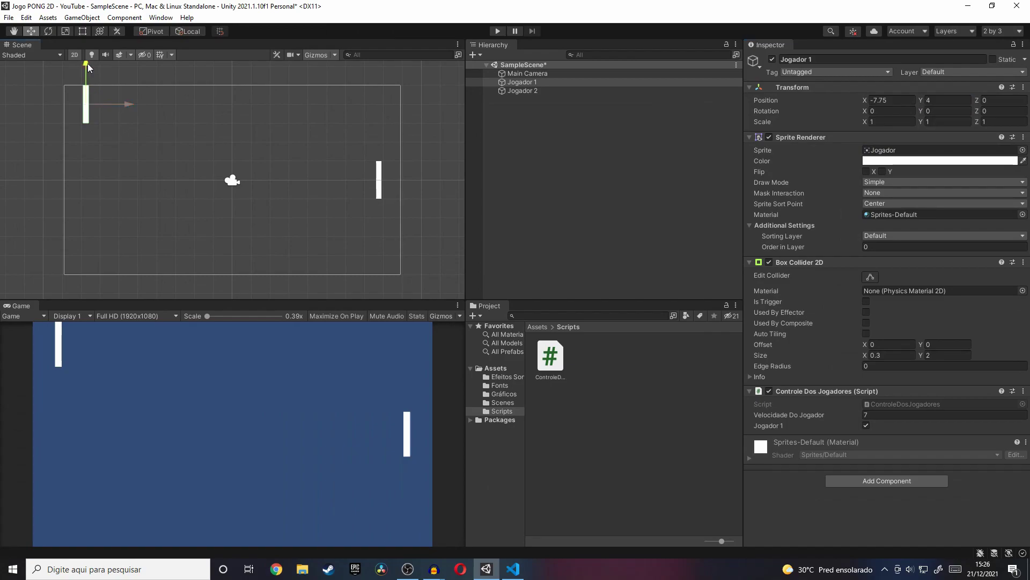
# Try the bottom limit at Position Y -4, then reset Y to 0 and return to VS Code
pyautogui.moveTo(88, 63); pyautogui.dragTo(101, 220)
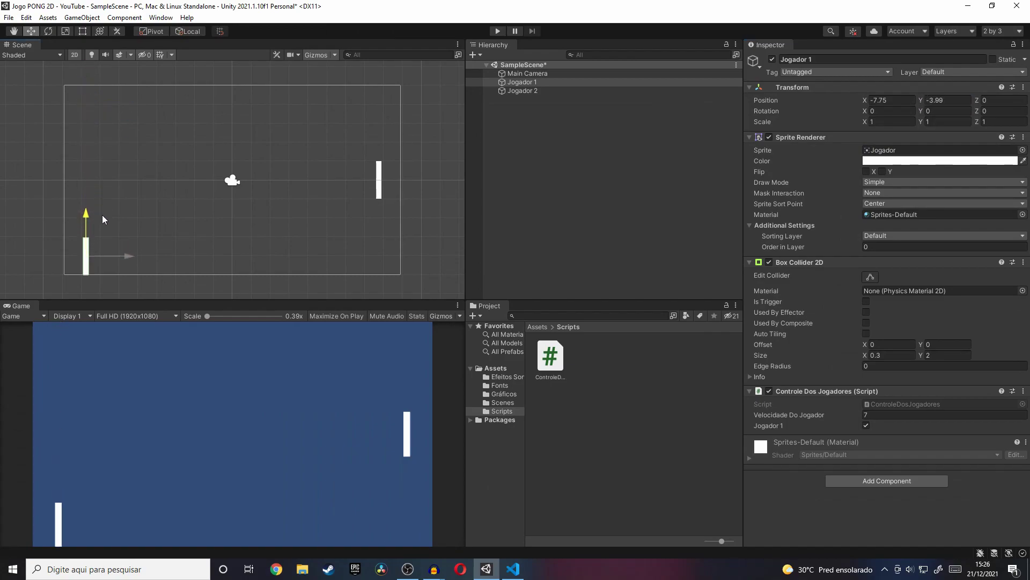
pyautogui.click(961, 100)
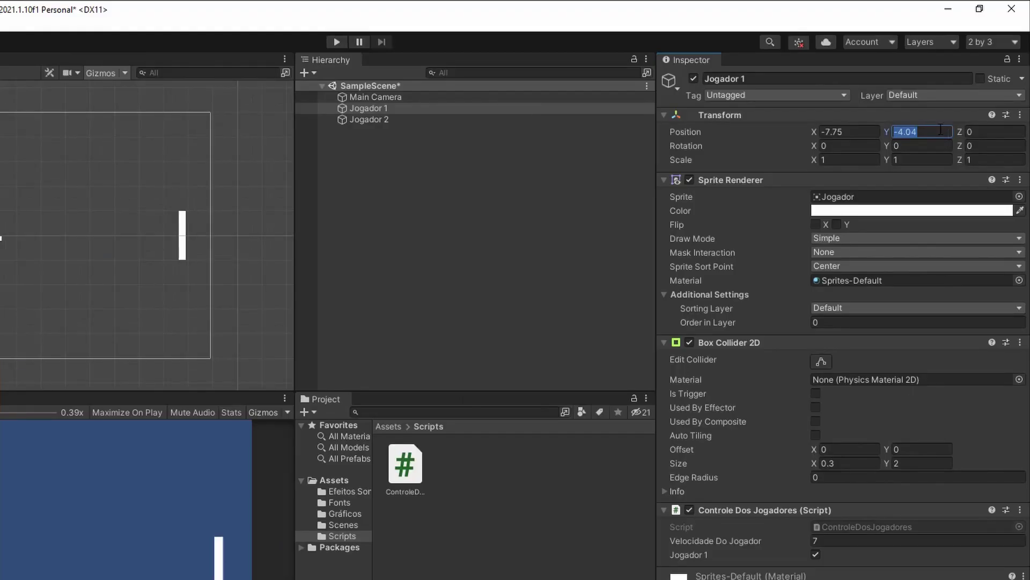
pyautogui.write('-4')
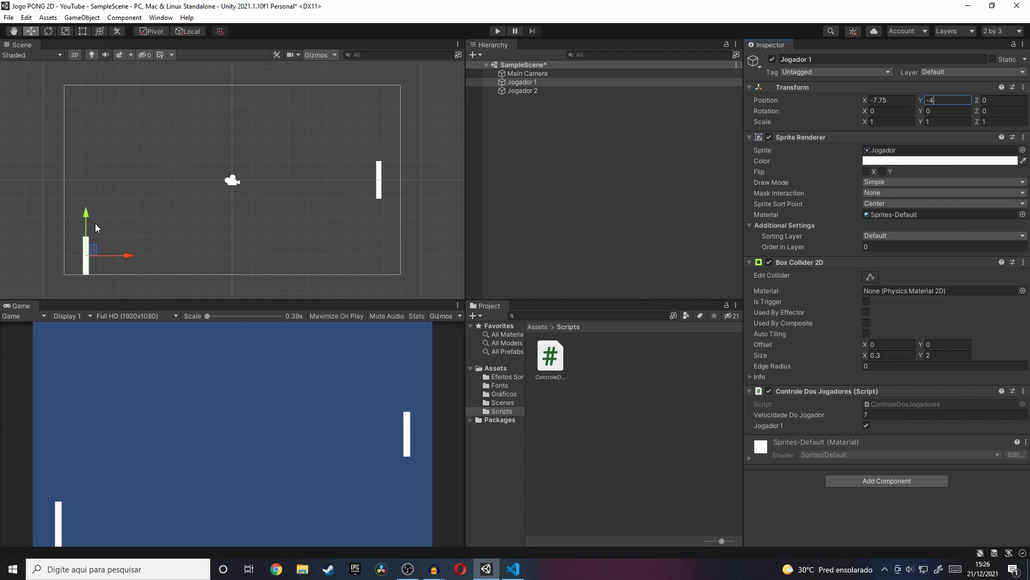
pyautogui.moveTo(85, 218)
pyautogui.mouseDown()
pyautogui.moveTo(98, 220)
pyautogui.moveTo(117, 66)
pyautogui.mouseUp()
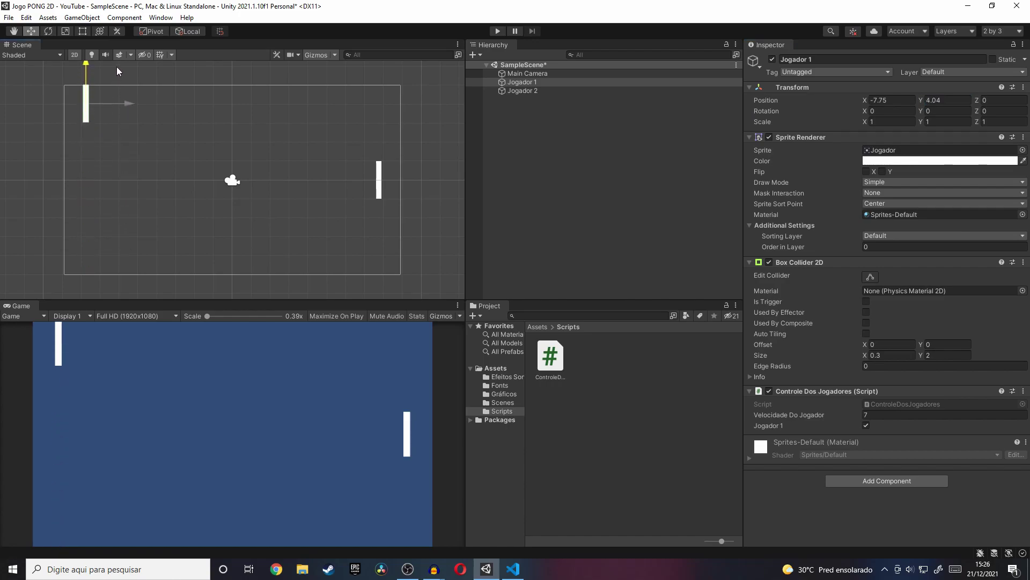
pyautogui.click(950, 100)
pyautogui.write('0')
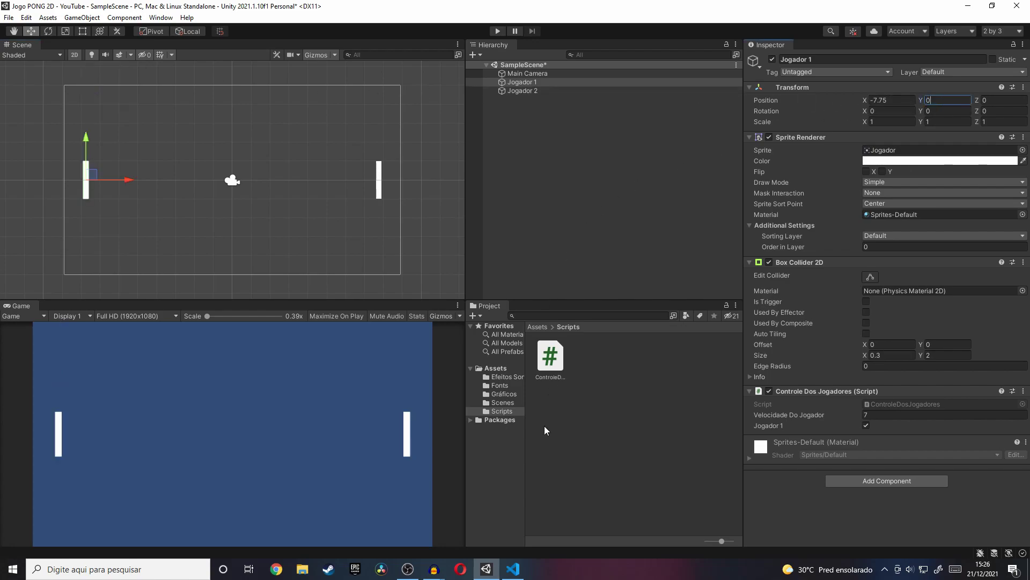
pyautogui.click(518, 572)
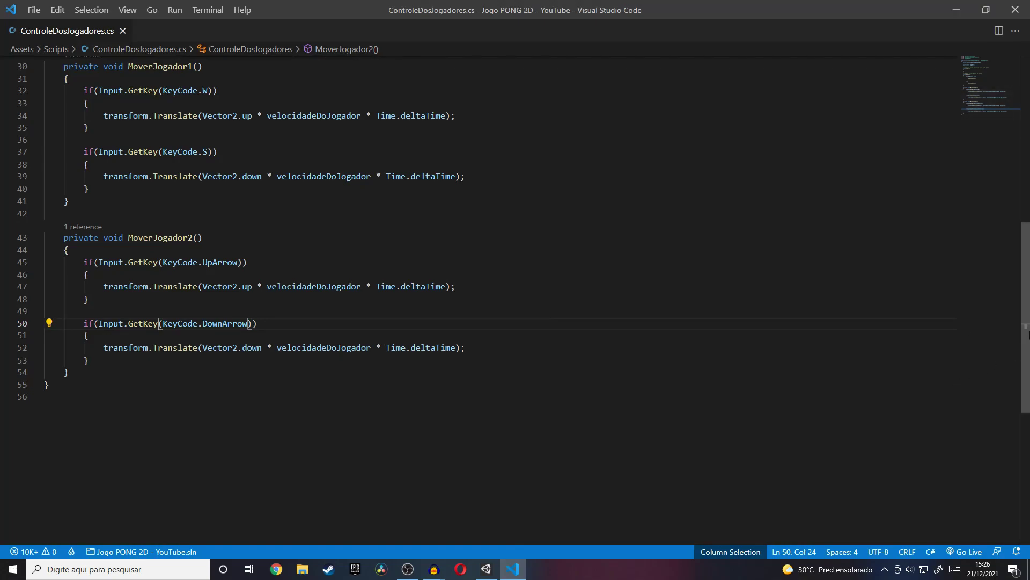
# Declare 'public float yMinimo;' below the jogador1 field
pyautogui.scroll(5, 1026, 241)
pyautogui.scroll(5, 1026, 217)
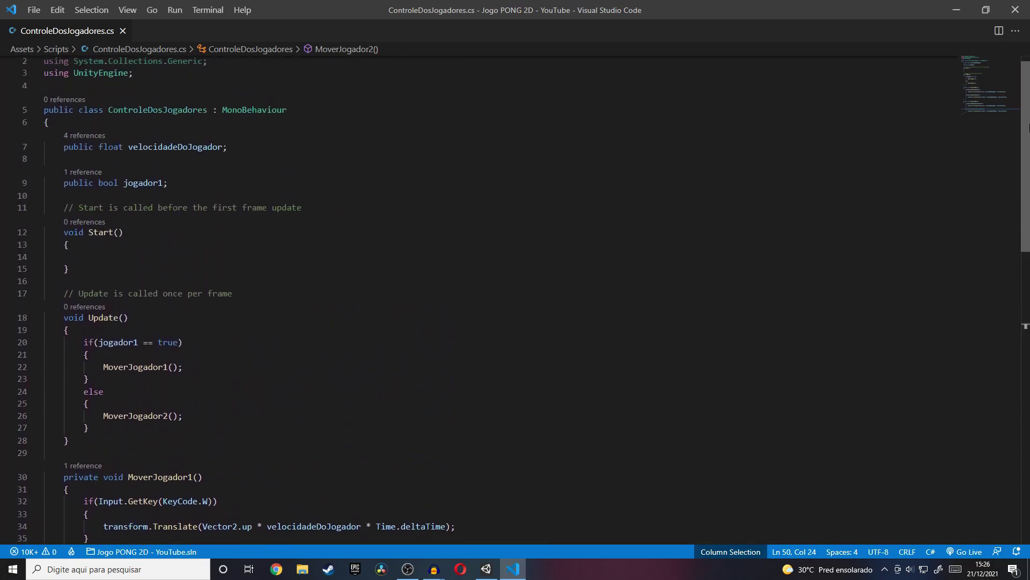
pyautogui.click(233, 200)
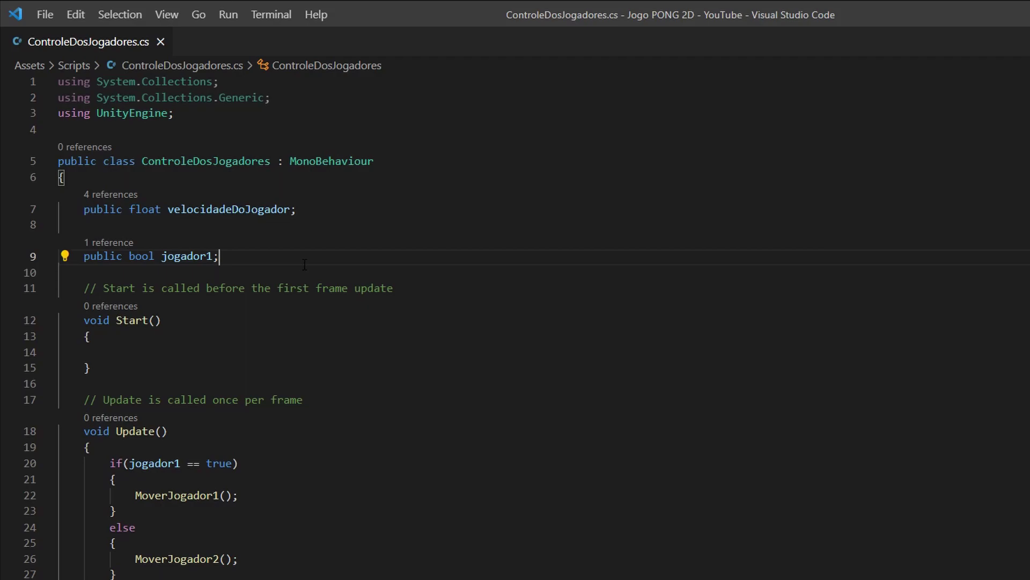
pyautogui.press('Return')
pyautogui.press('Return')
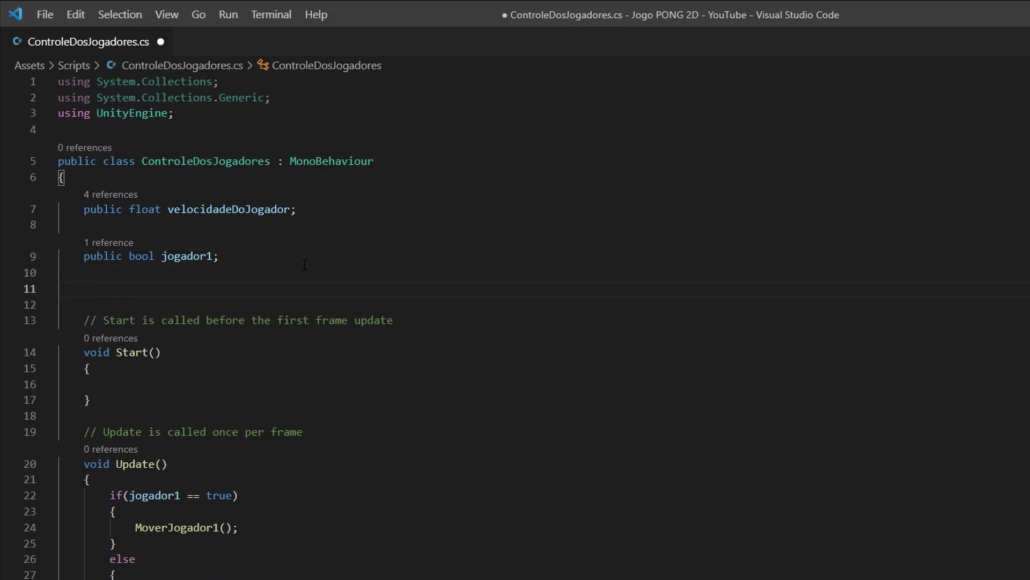
pyautogui.write('public')
pyautogui.write('fl')
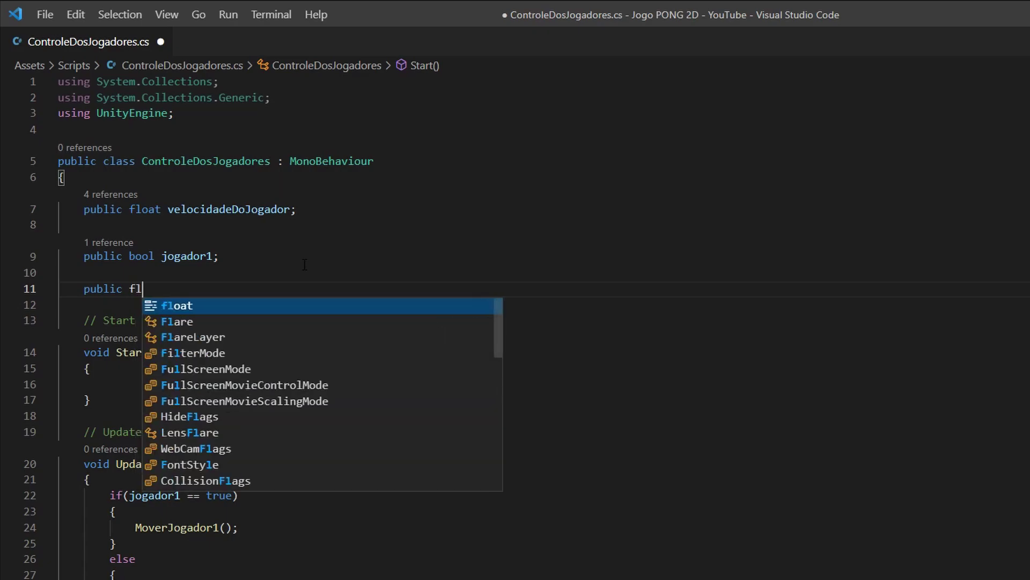
pyautogui.write('oat')
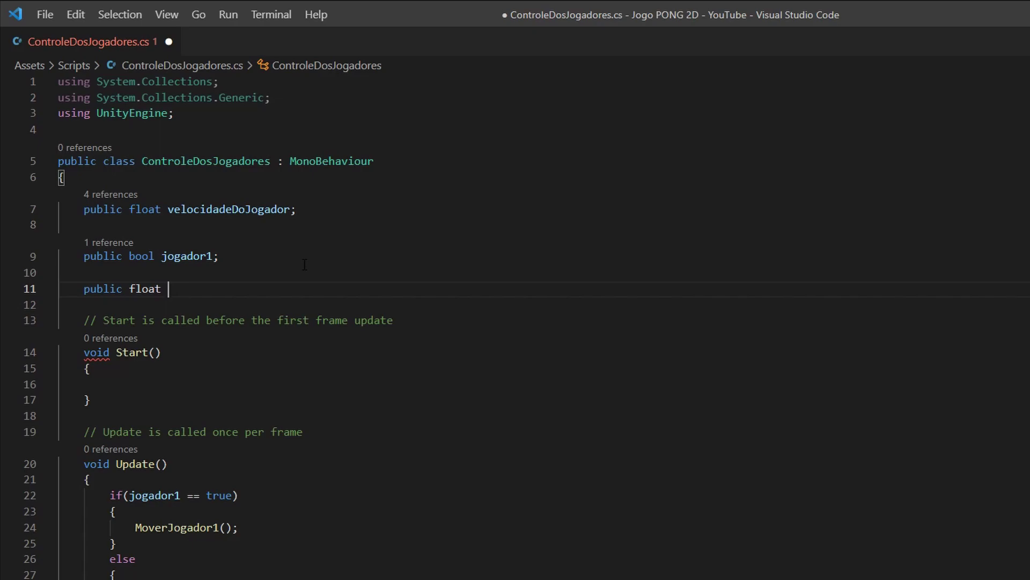
pyautogui.write('y')
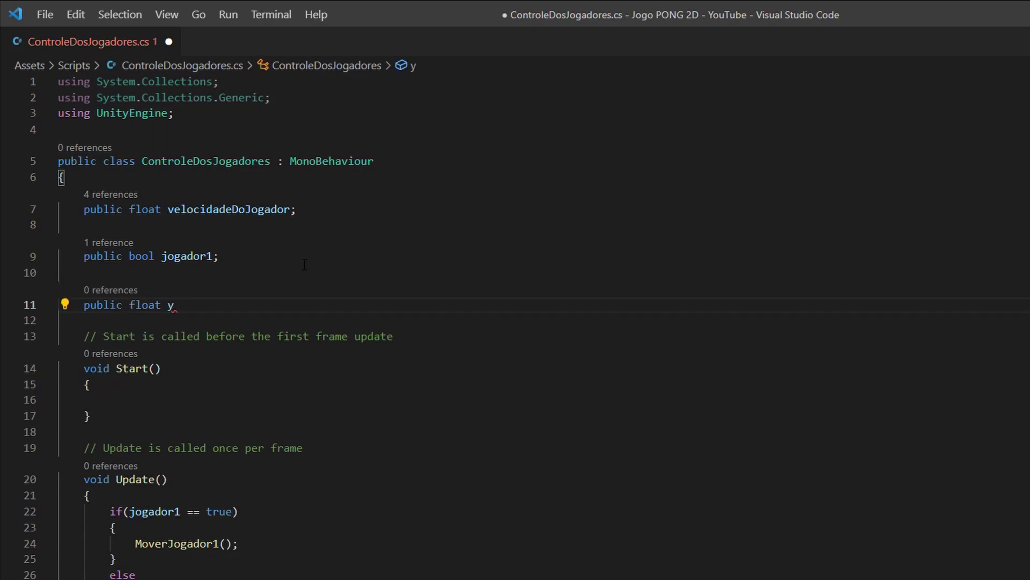
pyautogui.write('M')
pyautogui.write('inimo')
pyautogui.moveTo(239, 308); pyautogui.dragTo(169, 307)
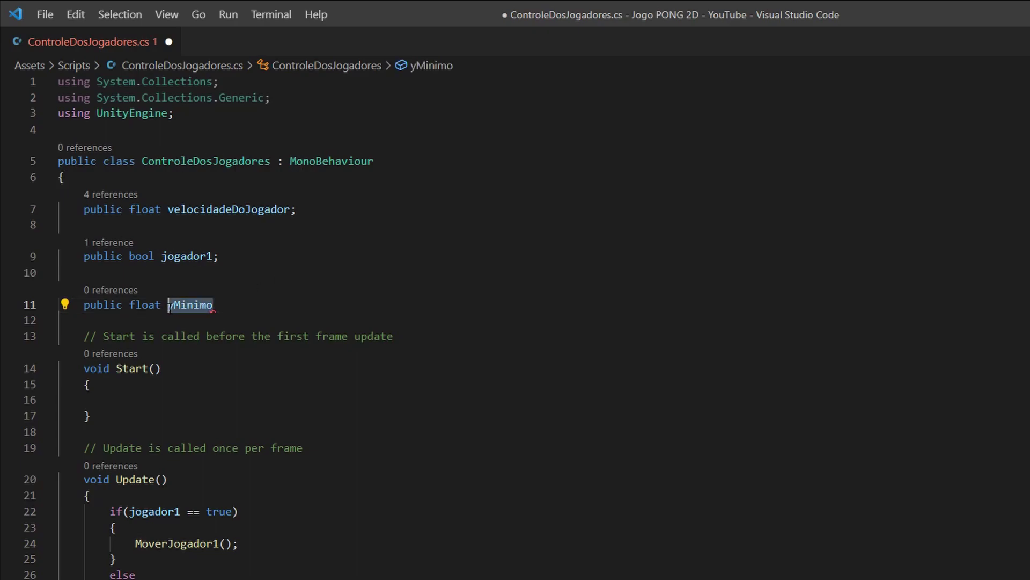
pyautogui.click(248, 304)
pyautogui.write(';')
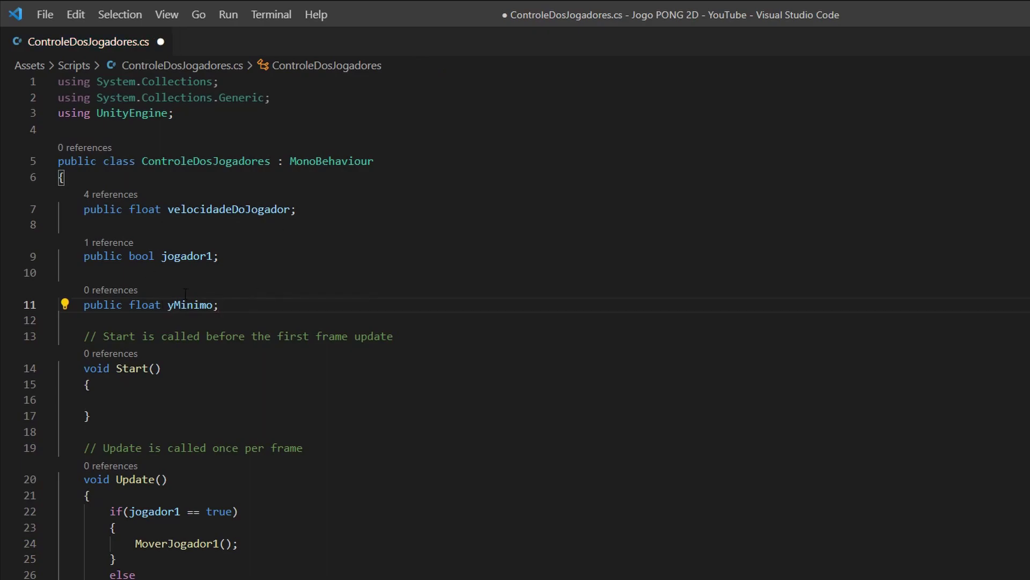
# Add 'public float yMaximo;' on the line below yMinimo
pyautogui.click(175, 305)
pyautogui.moveTo(168, 304); pyautogui.dragTo(215, 305)
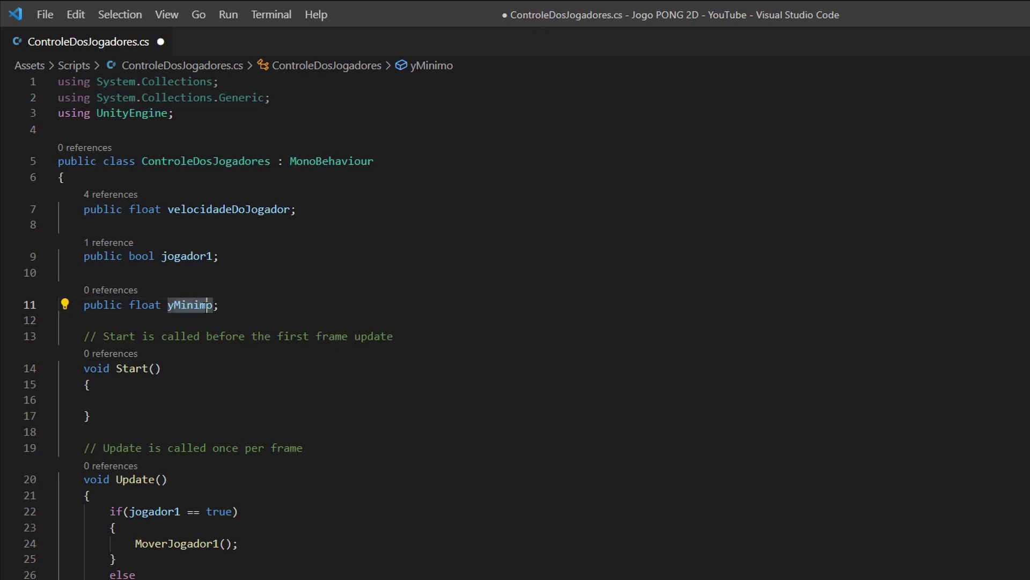
pyautogui.click(251, 306)
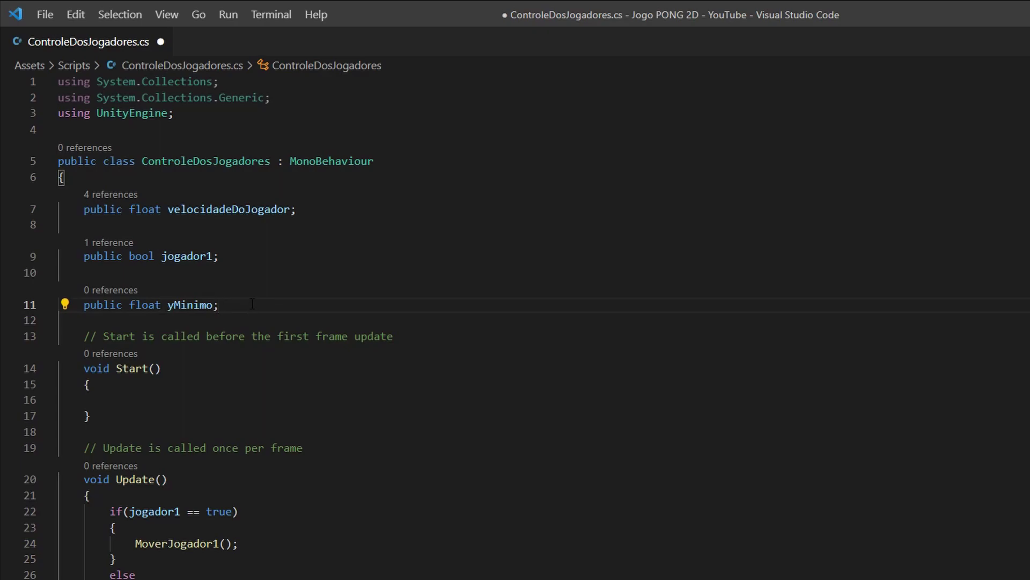
pyautogui.press('Return')
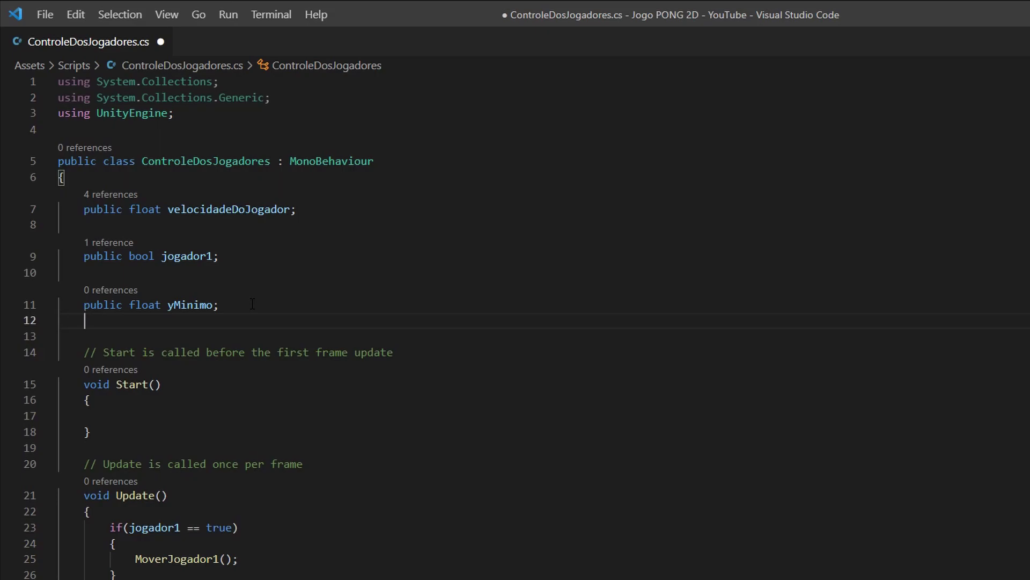
pyautogui.write('public float ')
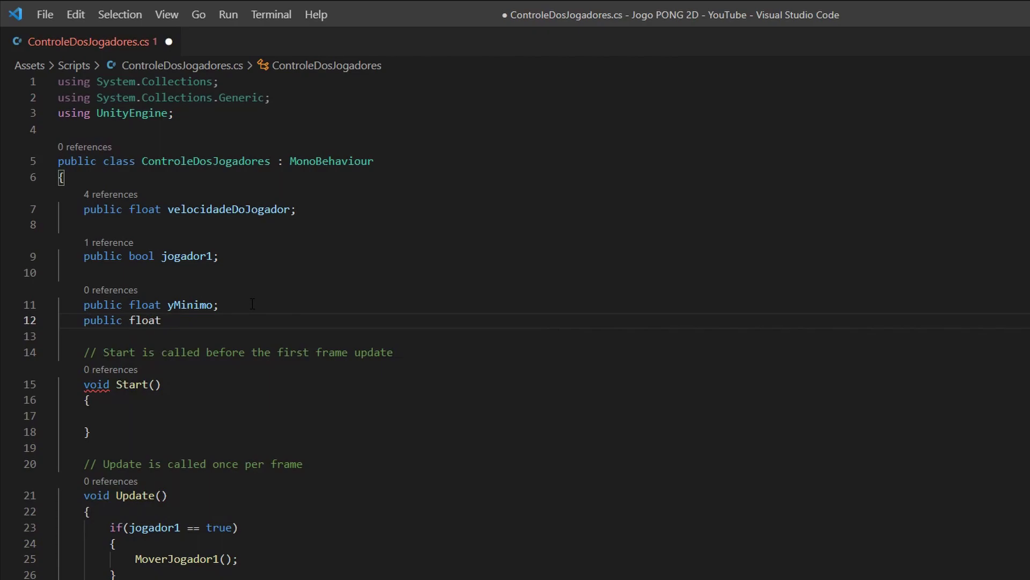
pyautogui.write('y')
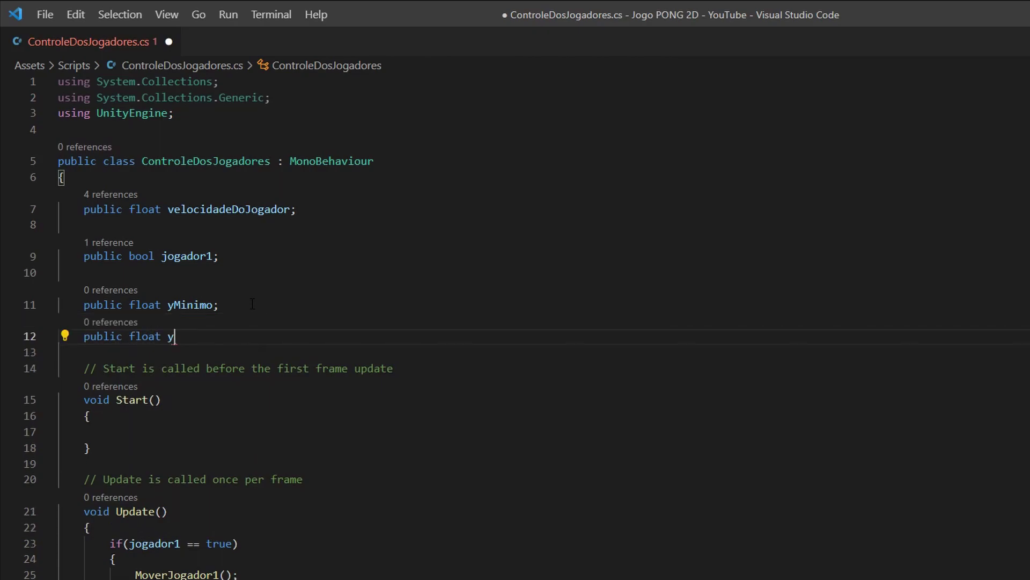
pyautogui.write('Maximo')
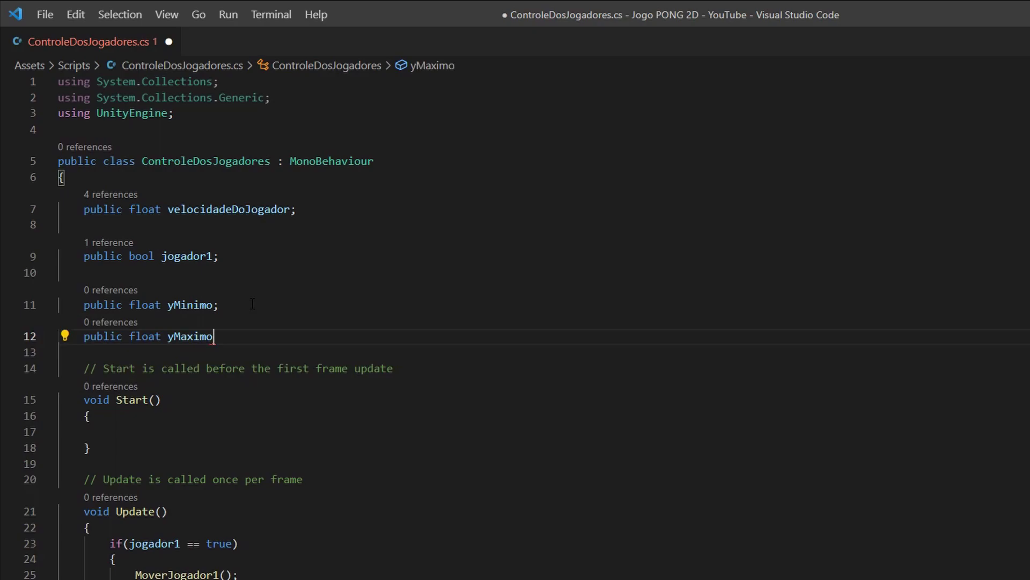
pyautogui.write(';')
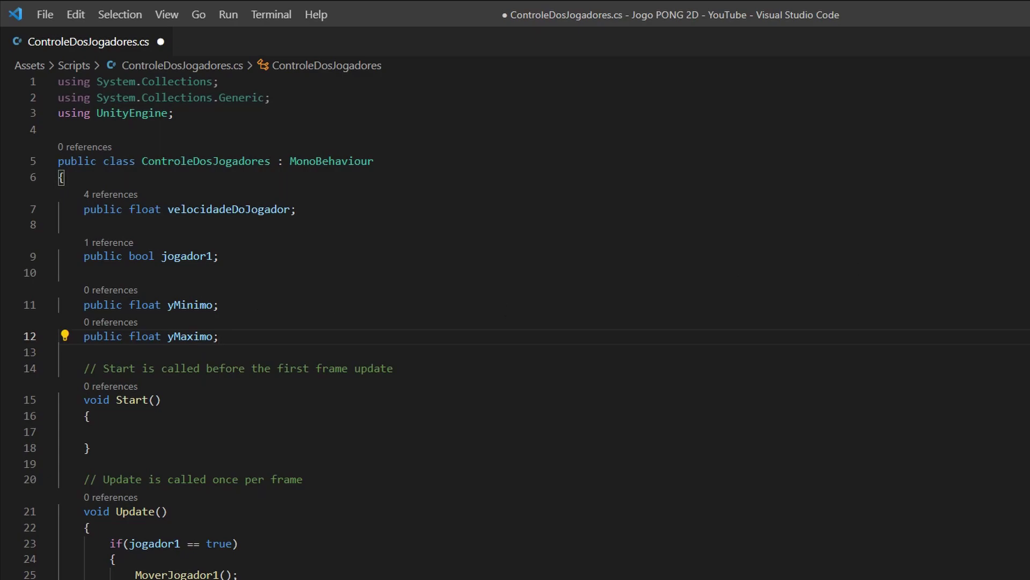
# Start a new first line in MoverJogador1 with 'transform.position ='
pyautogui.scroll(-2, 515, 321)
pyautogui.scroll(-3, 516, 322)
pyautogui.scroll(-3, 515, 322)
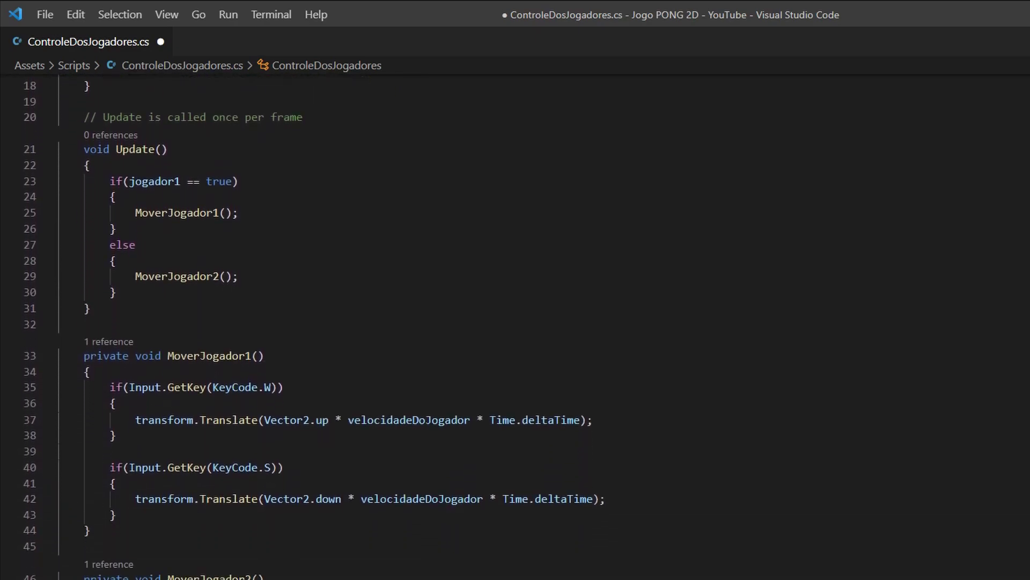
pyautogui.scroll(-3, 515, 322)
pyautogui.scroll(-2, 515, 322)
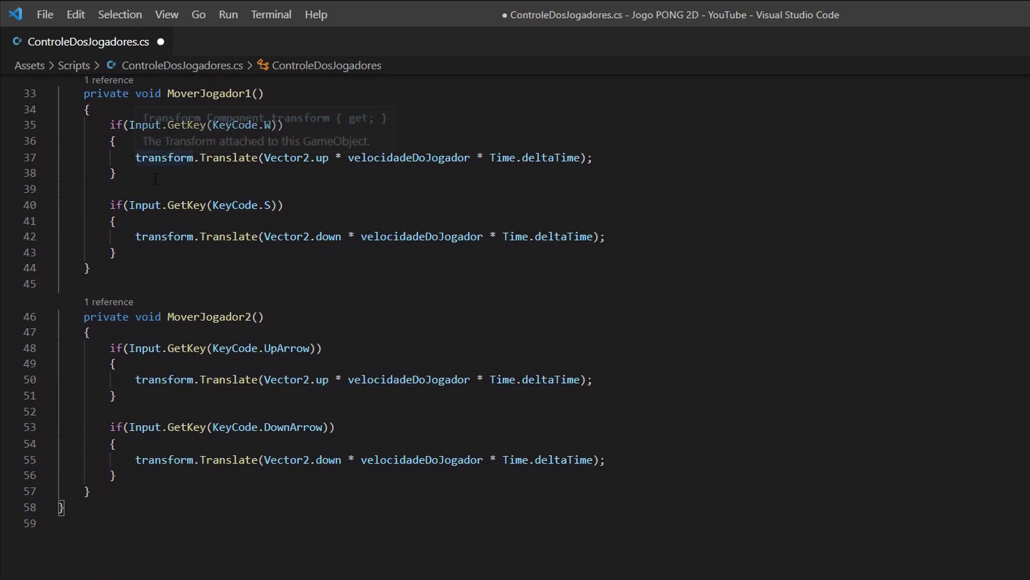
pyautogui.click(144, 110)
pyautogui.press('Return')
pyautogui.press('Return')
pyautogui.press('Up')
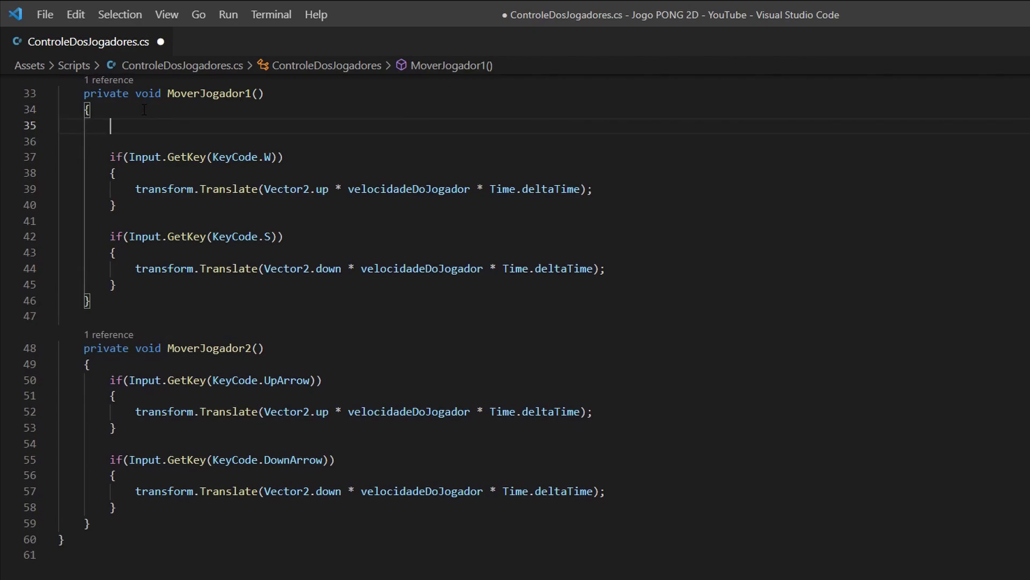
pyautogui.write('tr')
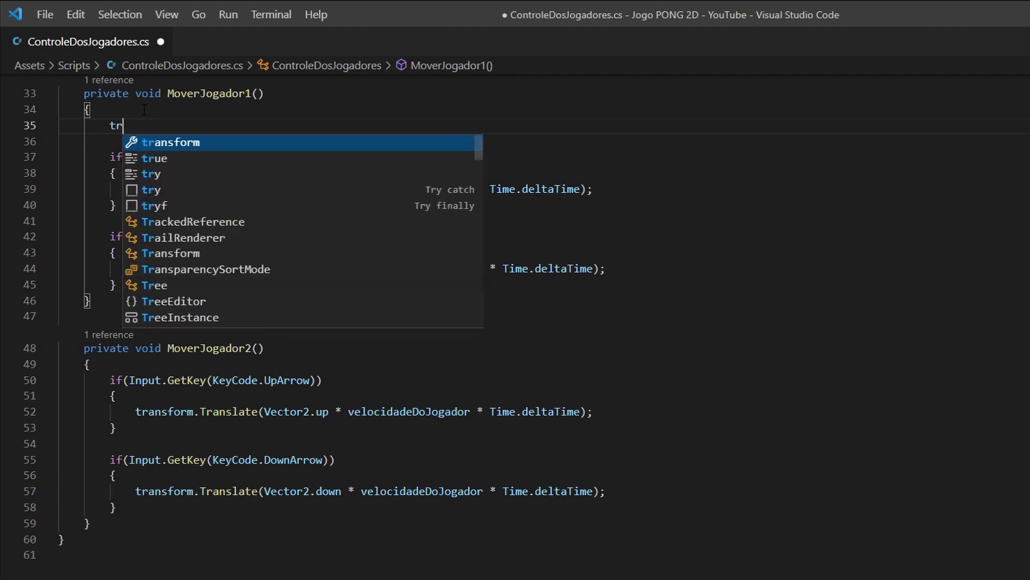
pyautogui.press('Tab')
pyautogui.write('.po')
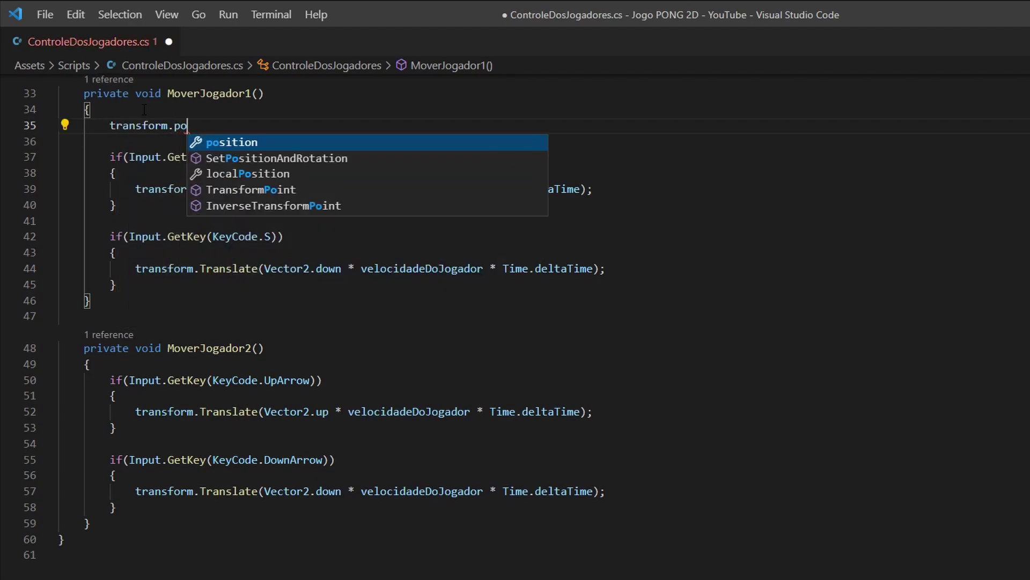
pyautogui.press('Tab')
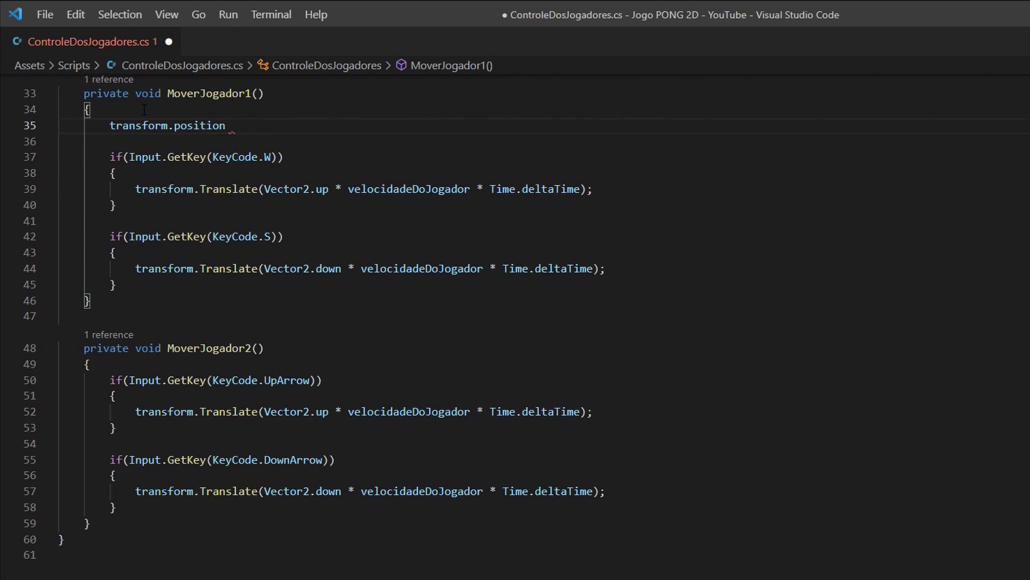
pyautogui.write('=')
# Continue it with 'new Vector2(transform.position.x', fixing the Vecotr2 typo through completion
pyautogui.moveTo(250, 125); pyautogui.dragTo(231, 126)
pyautogui.click(287, 124)
pyautogui.write('new Vecot')
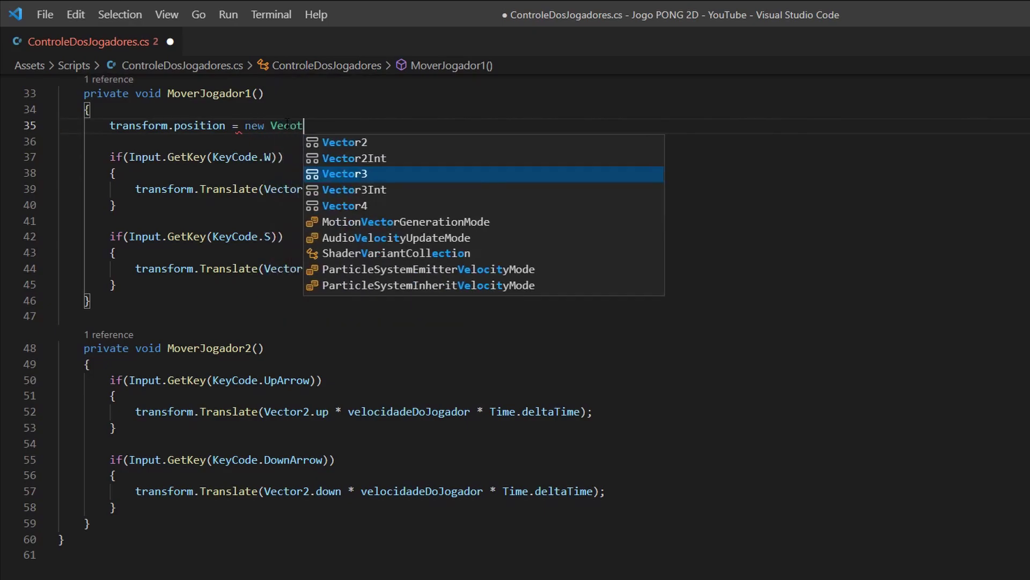
pyautogui.write('r2')
pyautogui.press('Tab')
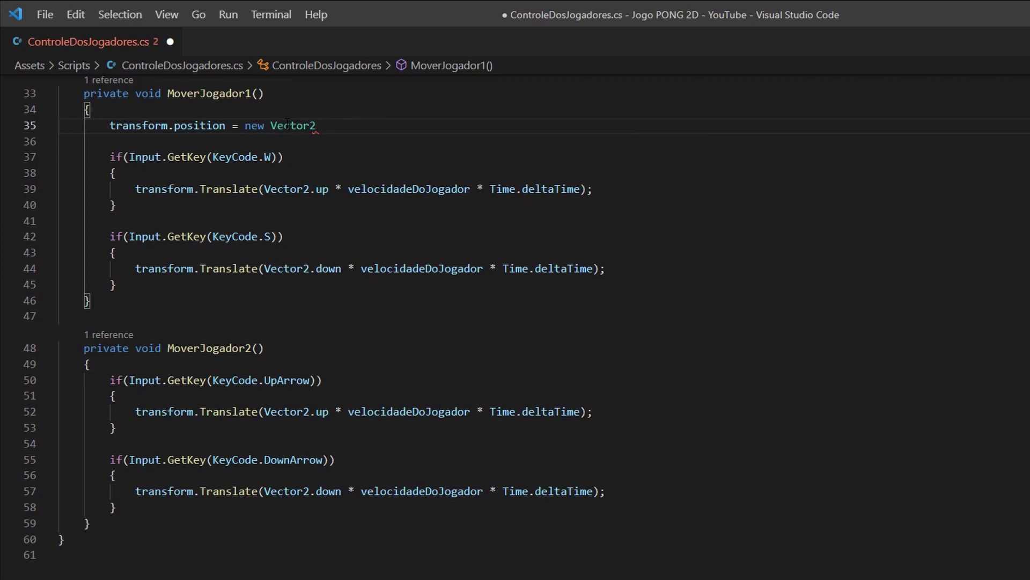
pyautogui.write('(')
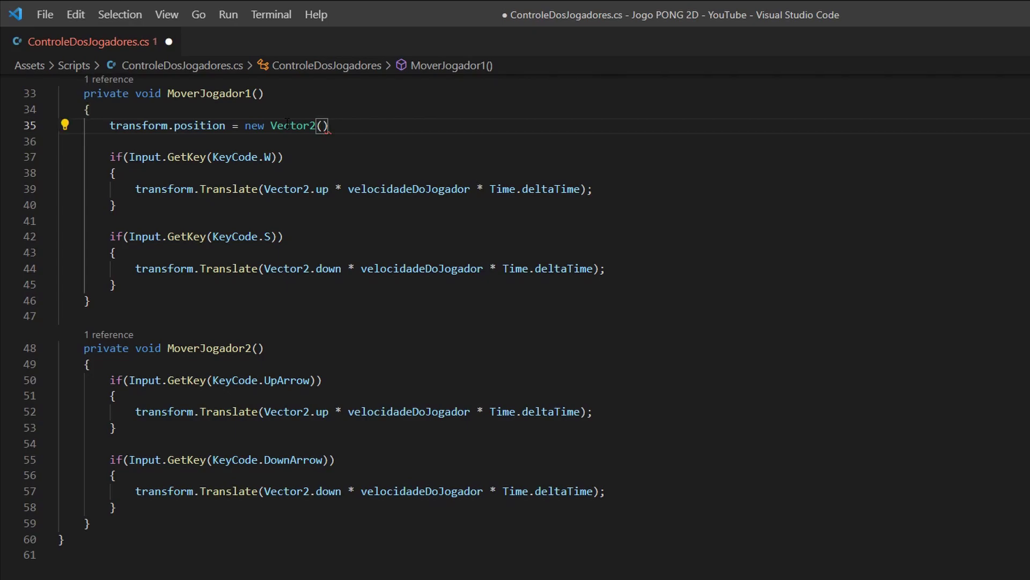
pyautogui.press('Left')
pyautogui.write('t')
pyautogui.press('Tab')
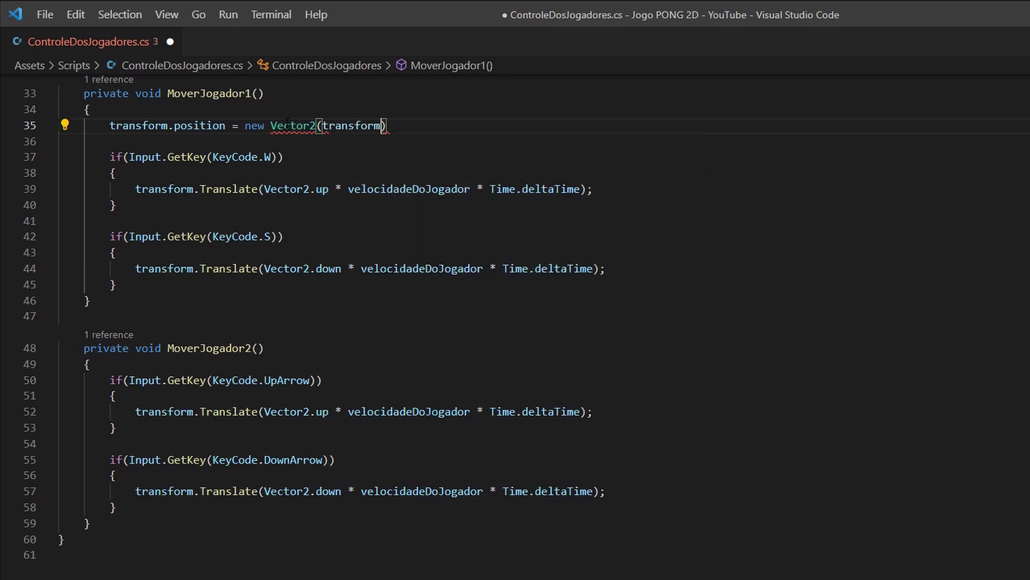
pyautogui.write('.pos')
pyautogui.press('Tab')
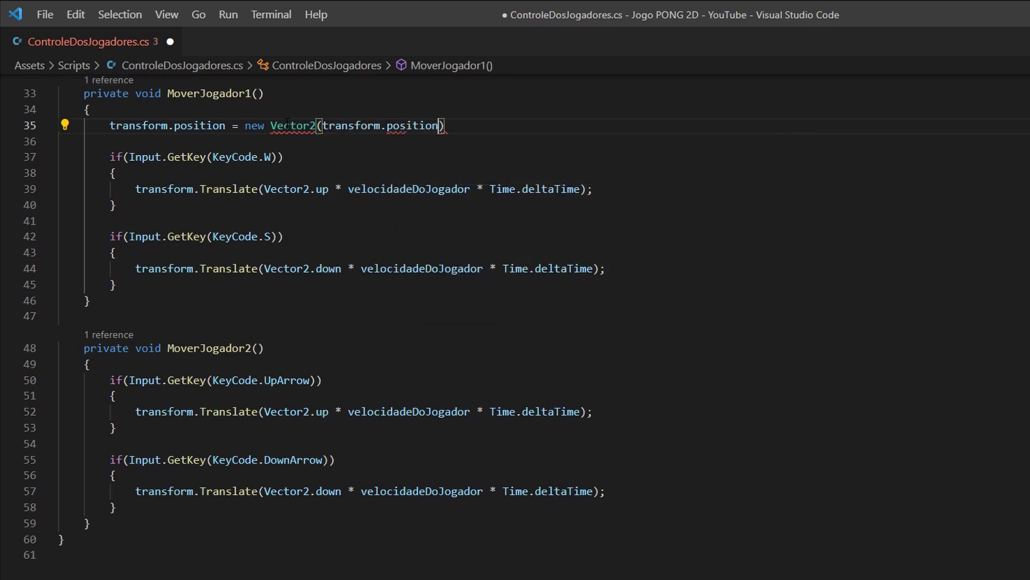
pyautogui.write('.')
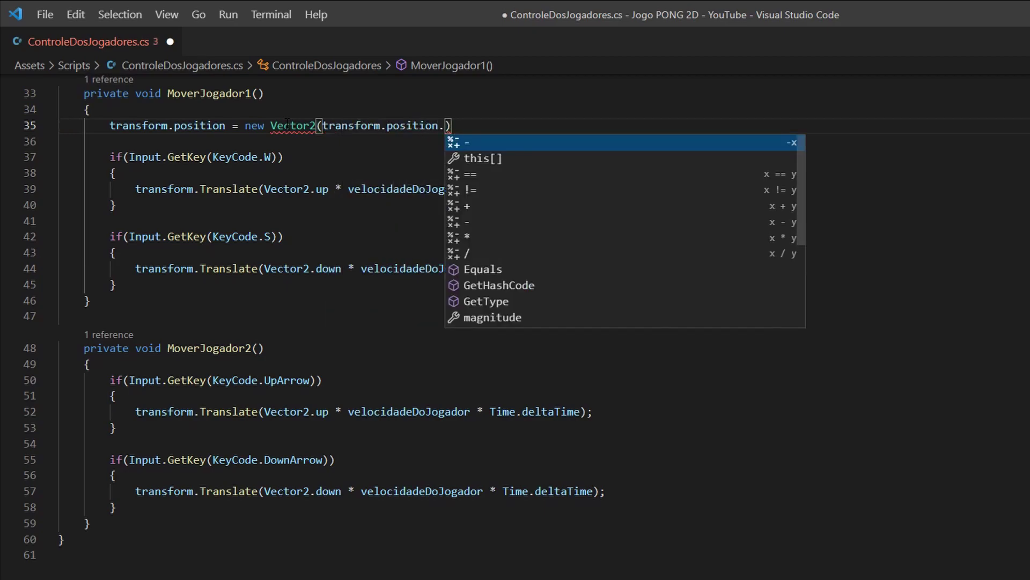
pyautogui.write('x')
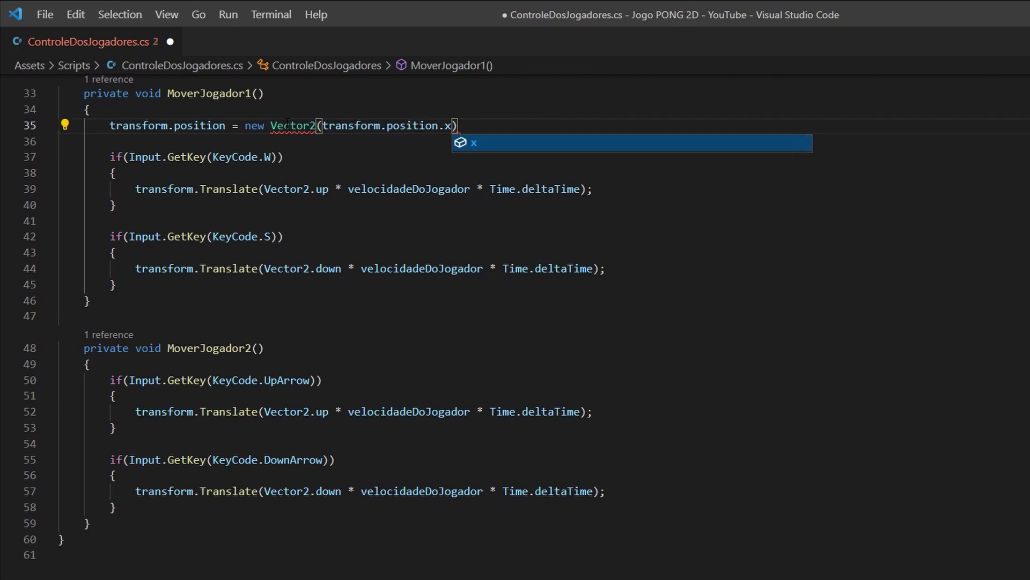
pyautogui.moveTo(322, 125); pyautogui.dragTo(446, 125)
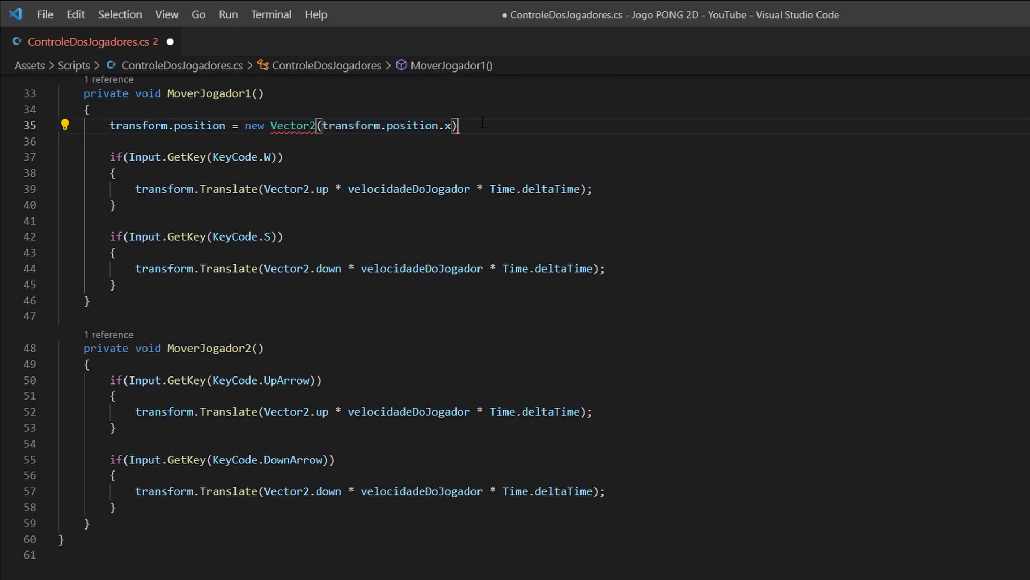
# Add an empty Mathf.Clamp() as the Vector2's y argument after transform.position.x
pyautogui.click(453, 126)
pyautogui.write(', ')
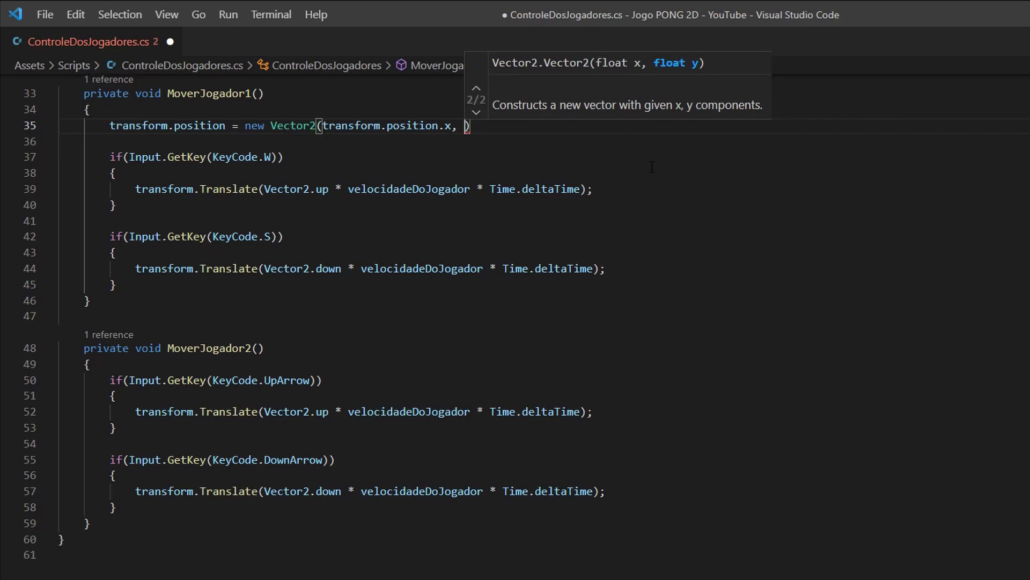
pyautogui.write('Math')
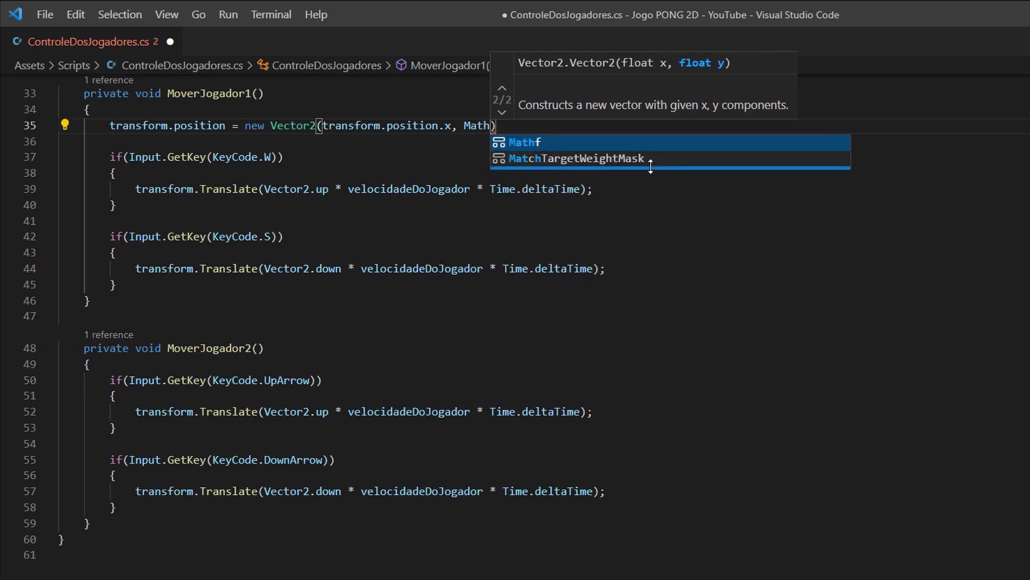
pyautogui.write('f.')
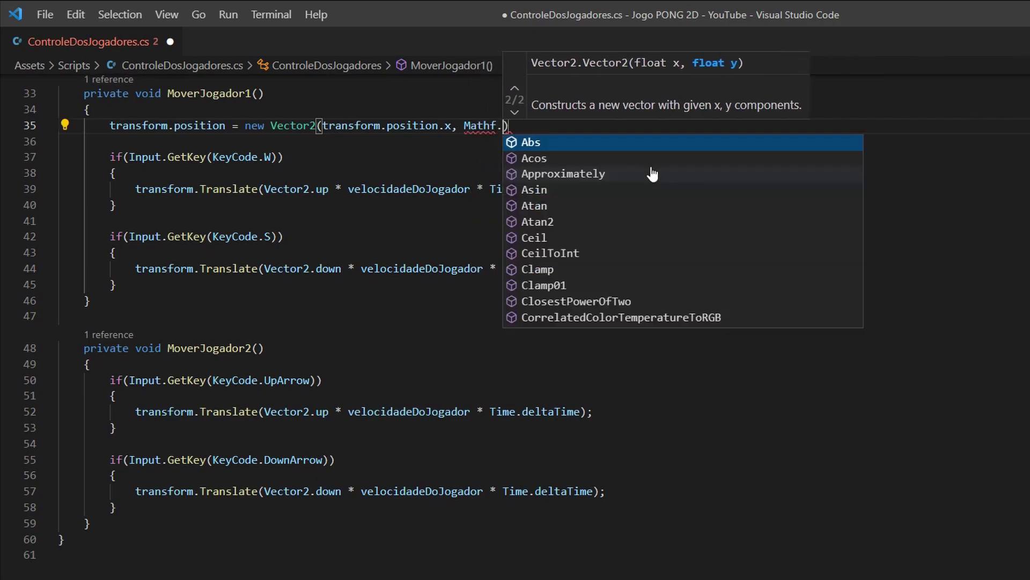
pyautogui.write('Cl')
pyautogui.press('Tab')
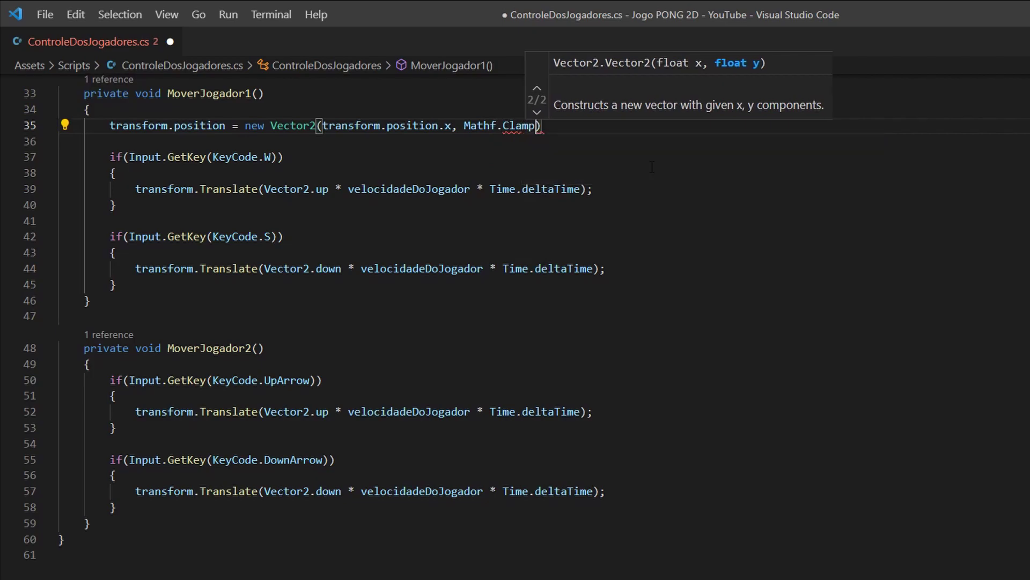
pyautogui.write('(')
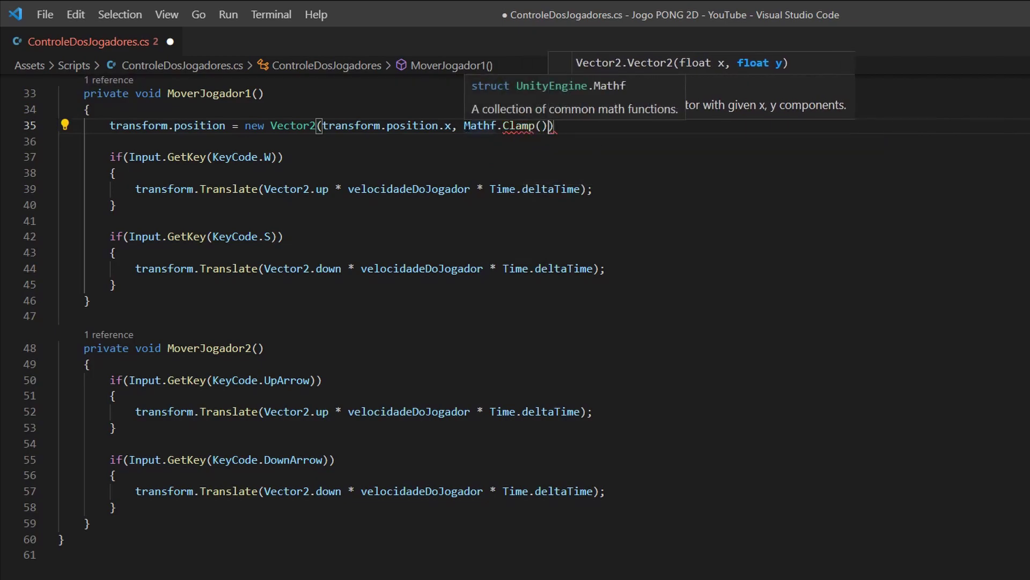
# Highlight Clamp and Mathf.Clamp on line 35, ending with the cursor inside the Clamp parentheses
pyautogui.click(483, 126)
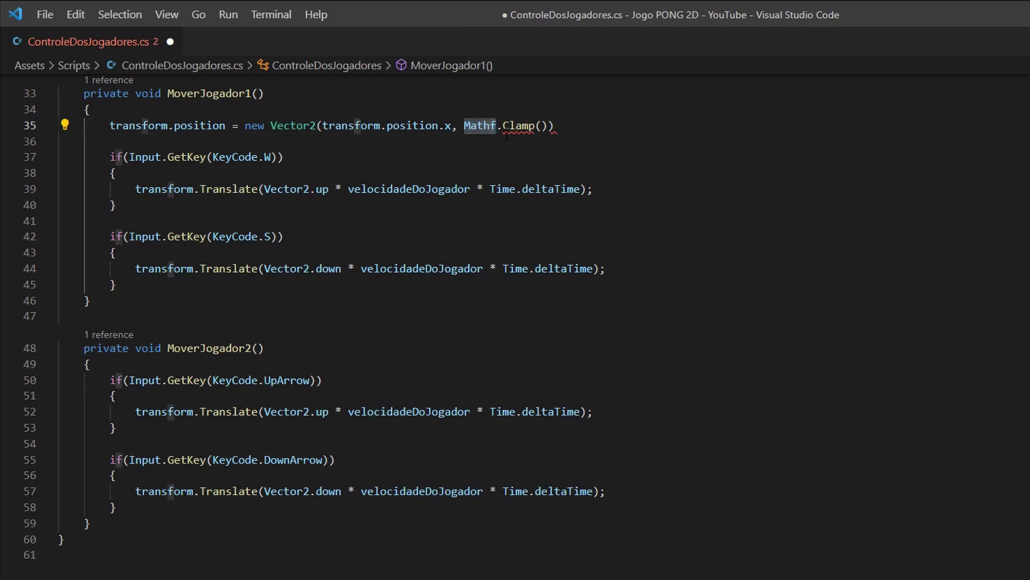
pyautogui.click(521, 126)
pyautogui.doubleClick(522, 129)
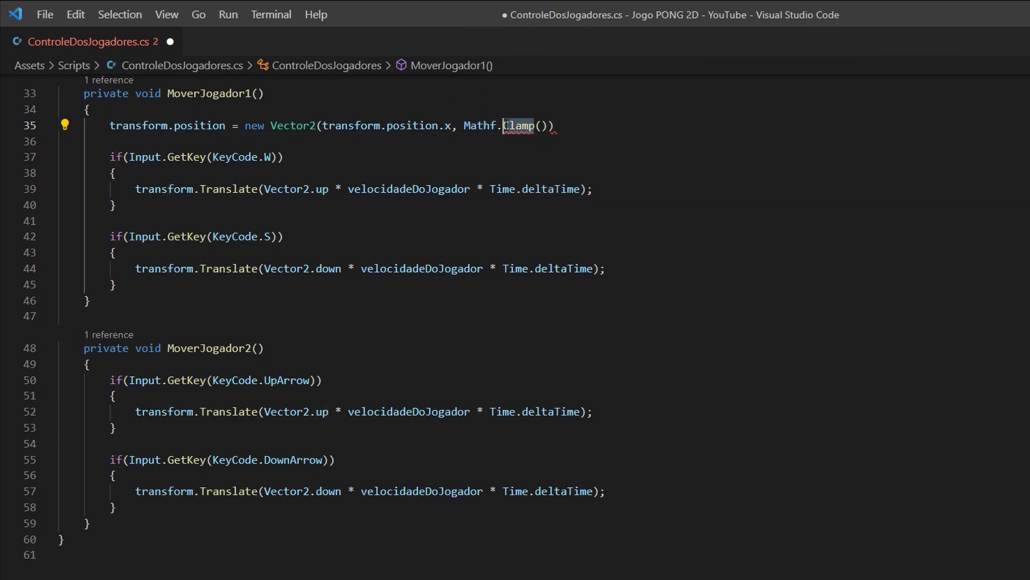
pyautogui.click(572, 125)
pyautogui.moveTo(464, 126); pyautogui.dragTo(536, 126)
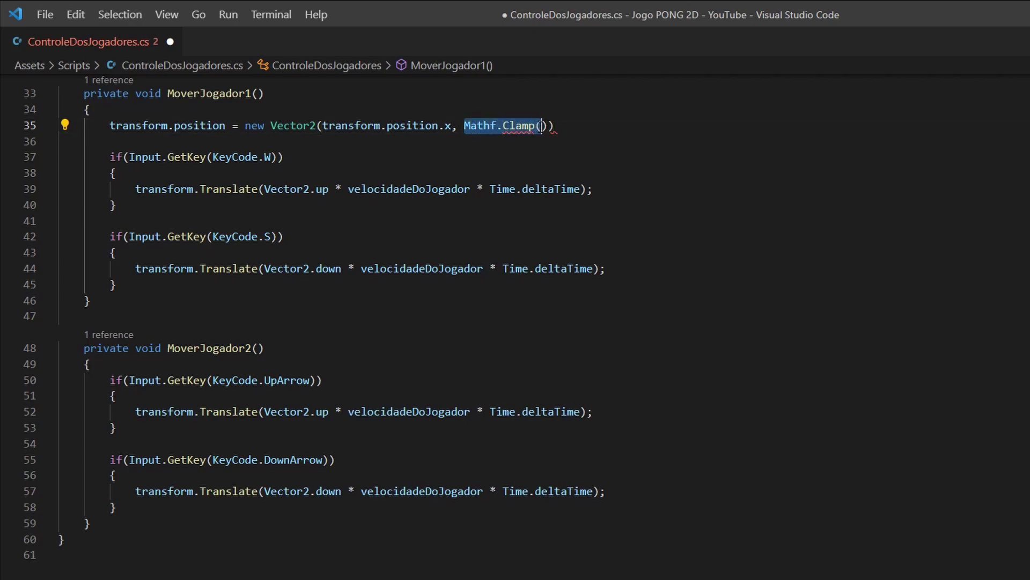
pyautogui.click(570, 125)
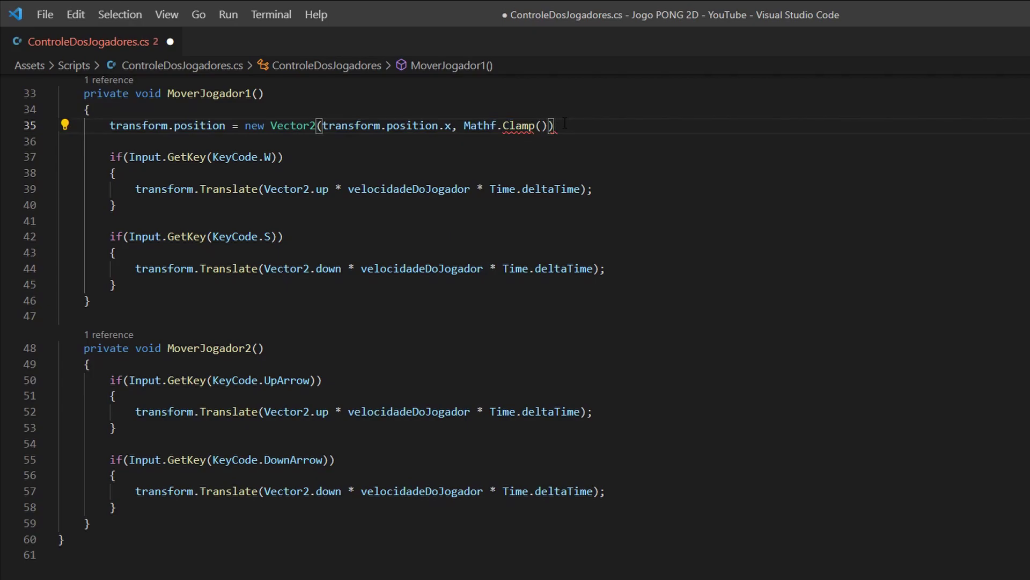
pyautogui.click(542, 126)
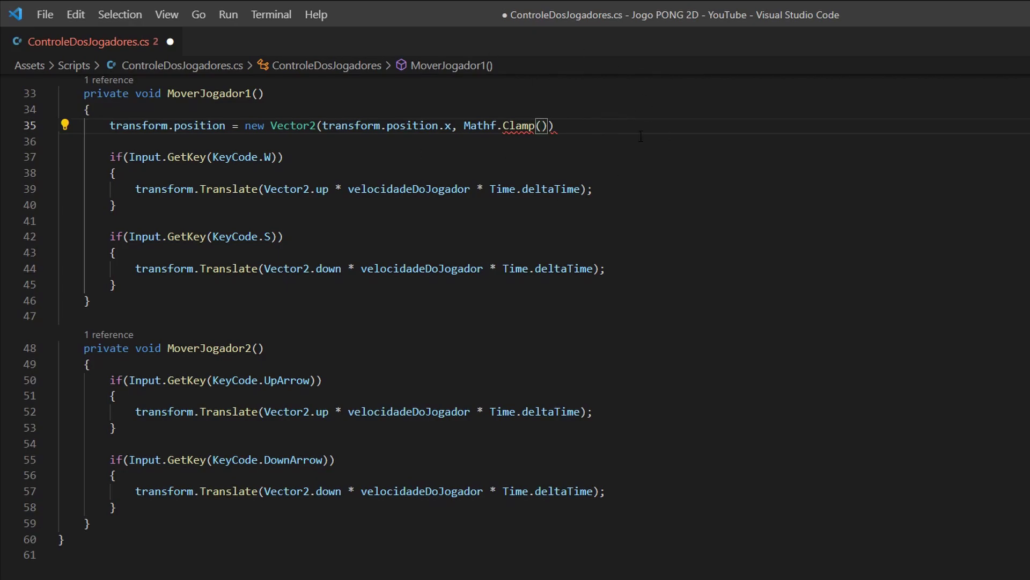
# Finish line 35 as Mathf.Clamp(transform.position.y, yMinimo, yMaximo)); using IntelliSense completions
pyautogui.write('transform')
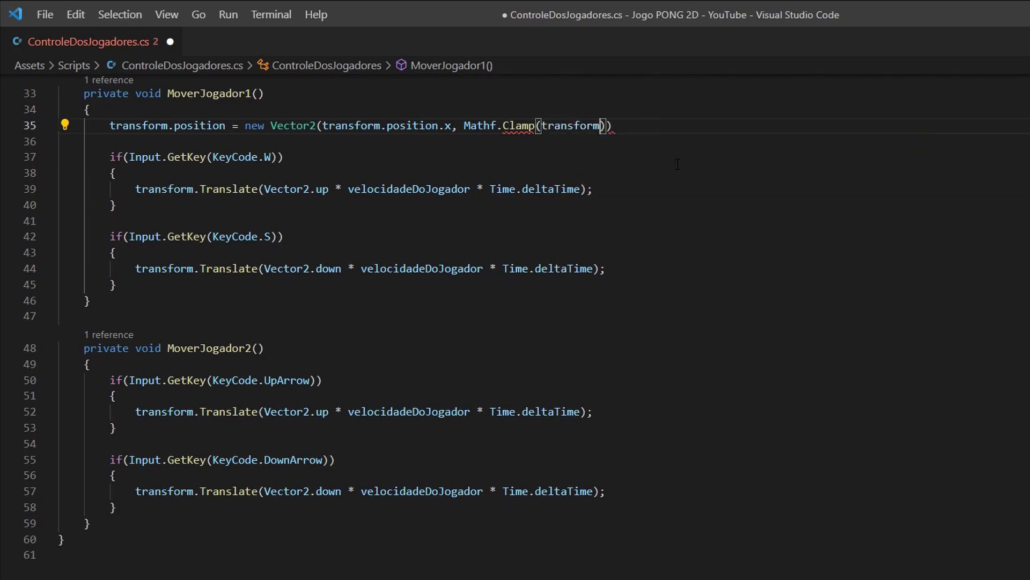
pyautogui.write('.po')
pyautogui.press('Tab')
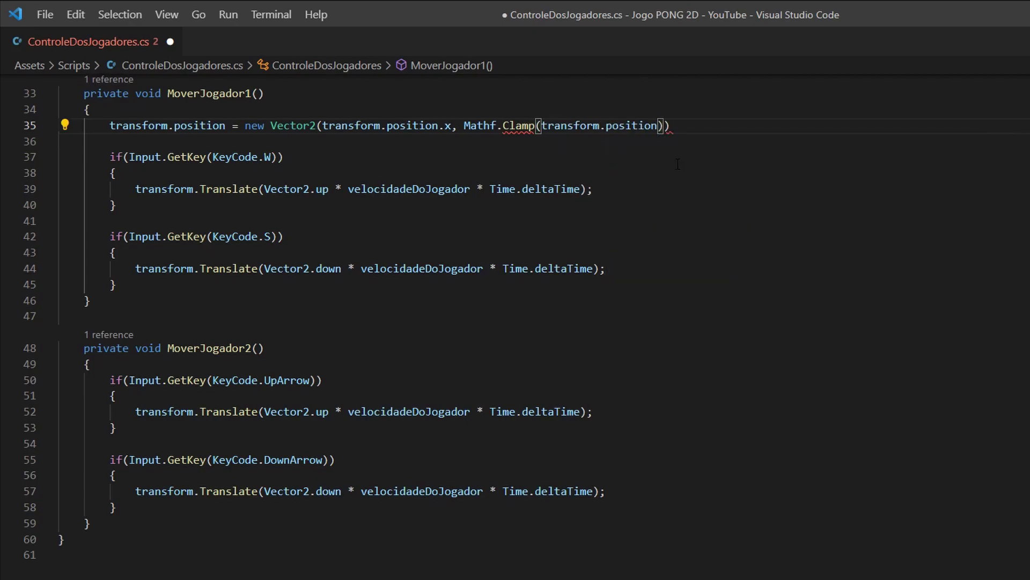
pyautogui.write('.y')
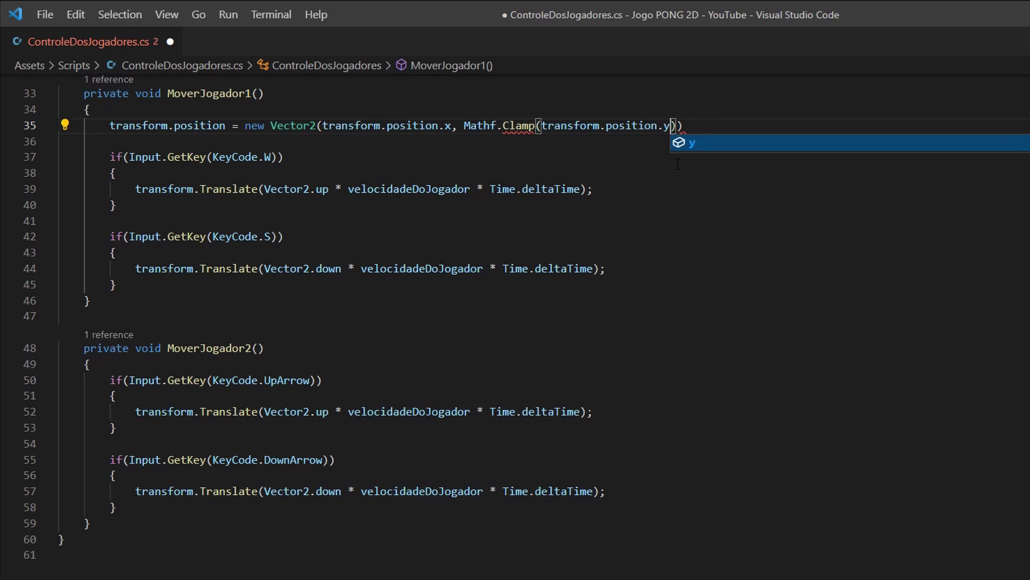
pyautogui.write(', ')
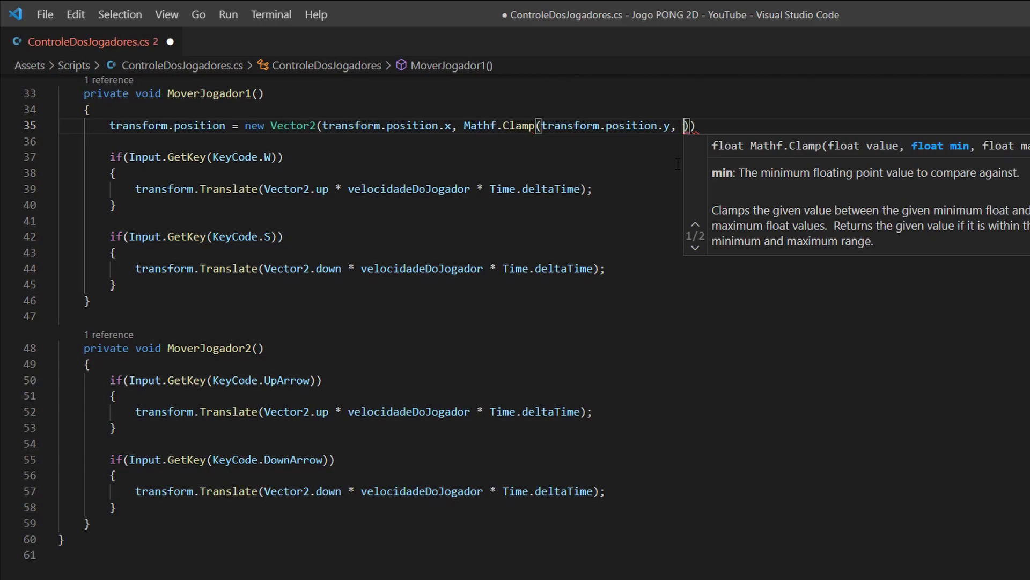
pyautogui.write('yM')
pyautogui.write('i')
pyautogui.press('Return')
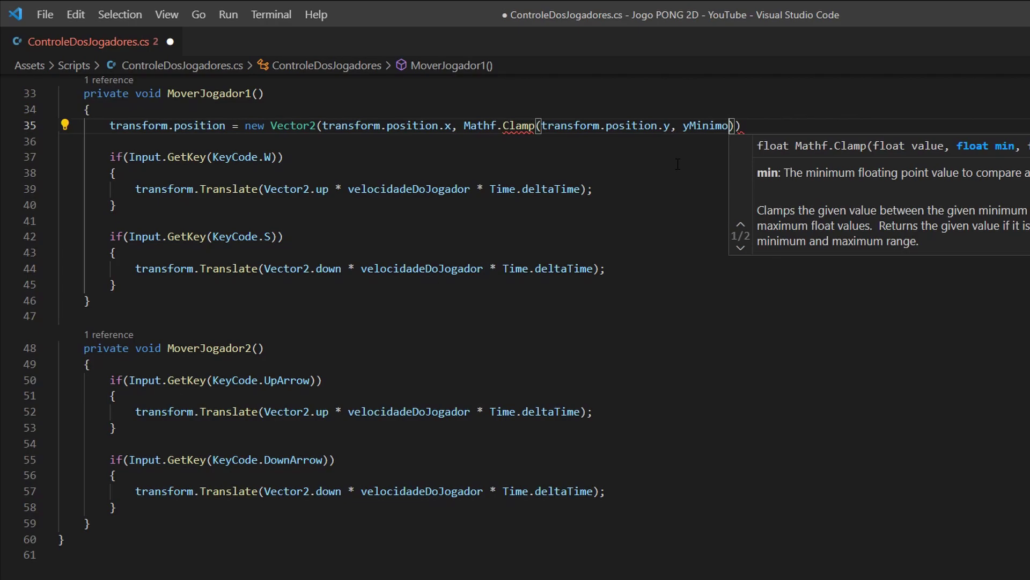
pyautogui.write(', ')
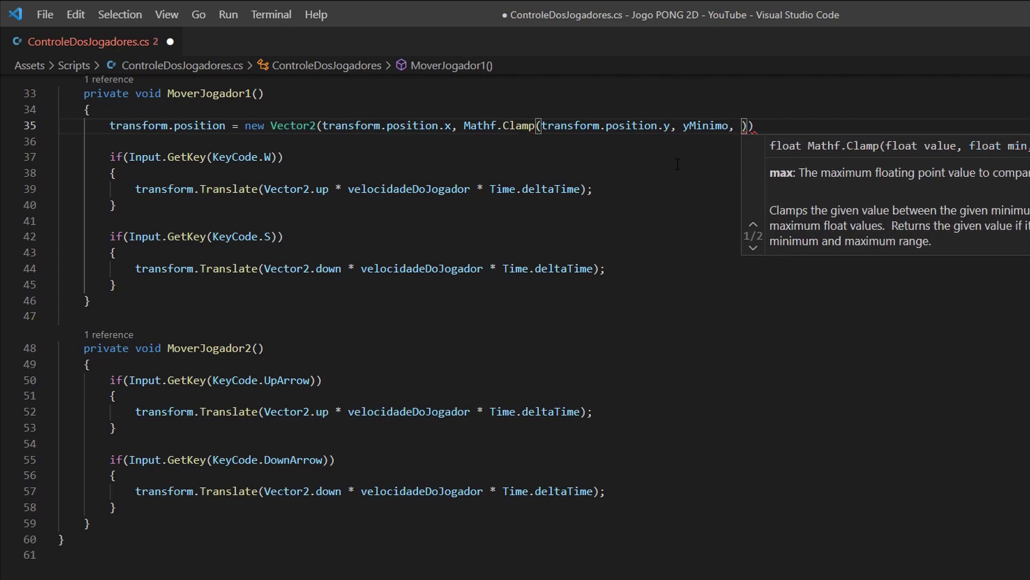
pyautogui.write('yMa')
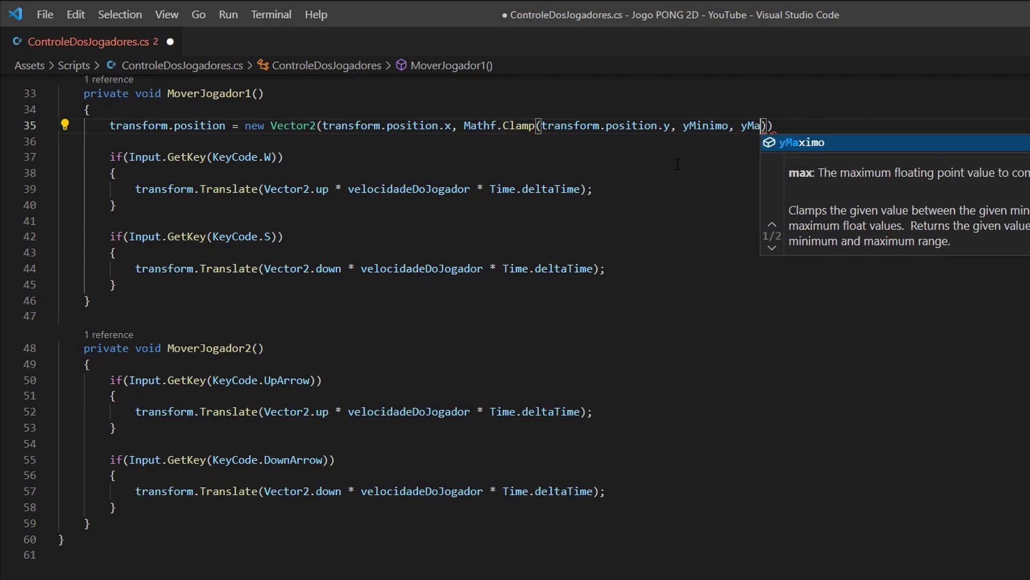
pyautogui.press('Return')
pyautogui.write(')')
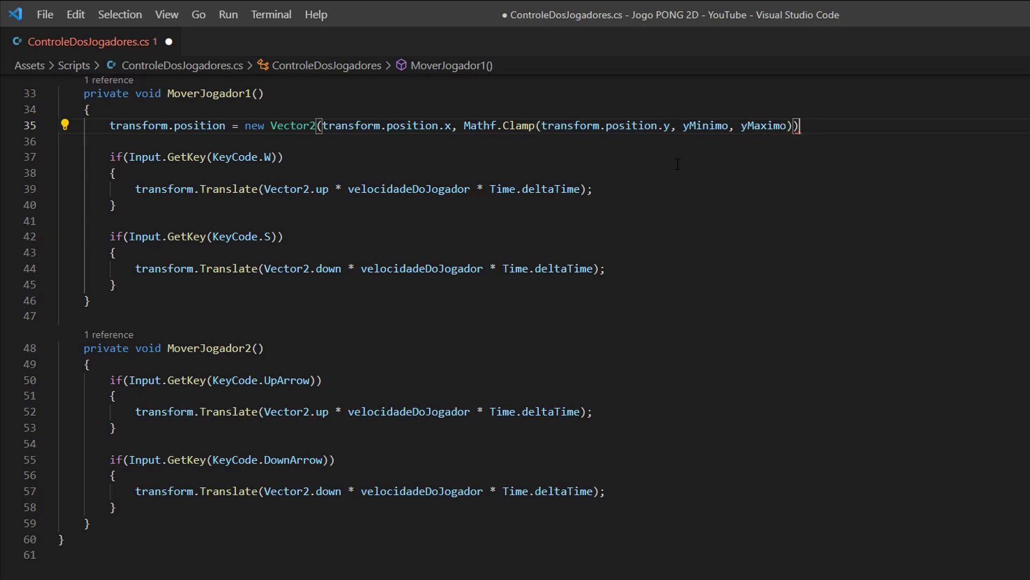
pyautogui.write(');')
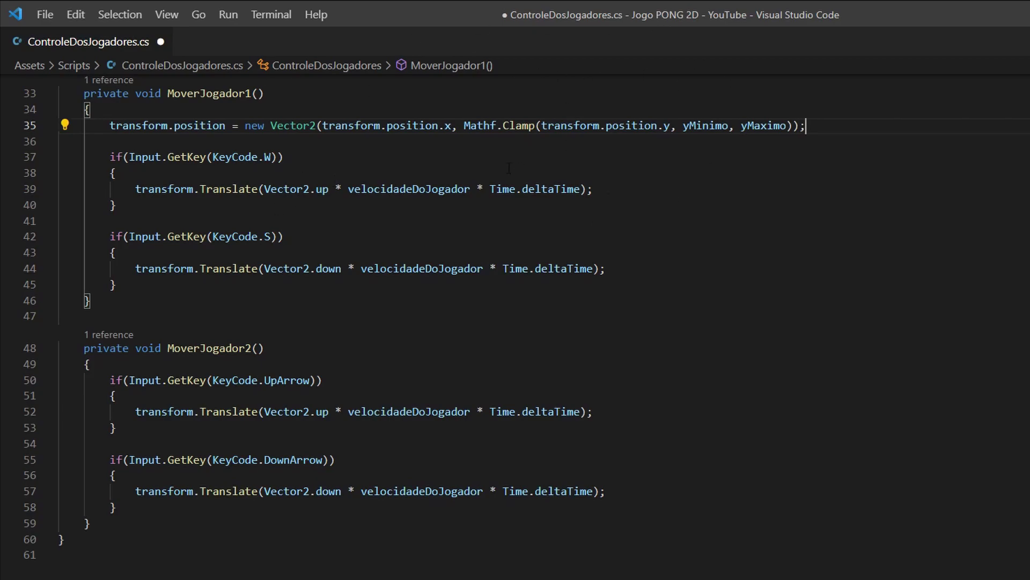
pyautogui.moveTo(107, 127); pyautogui.dragTo(226, 126)
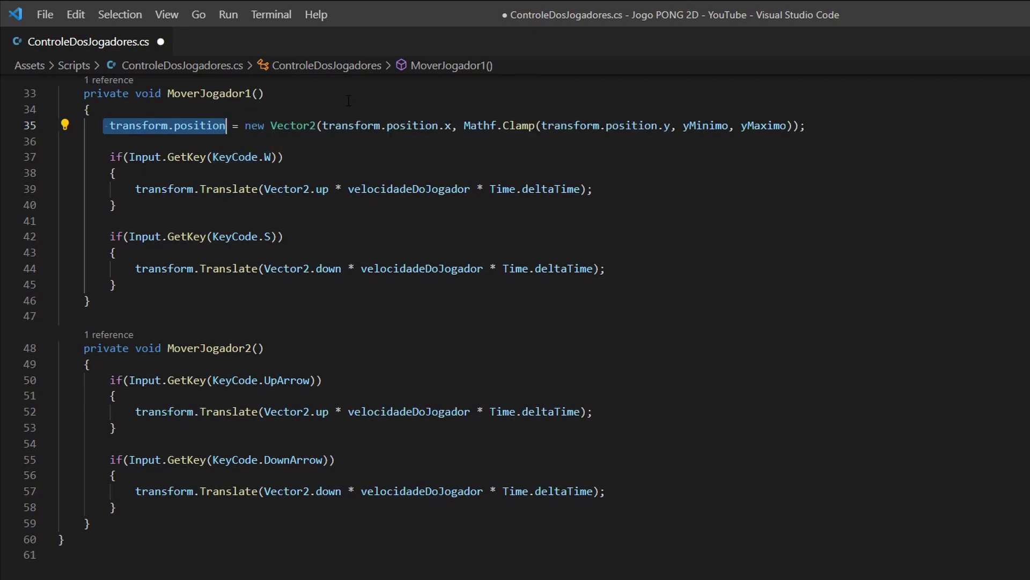
pyautogui.moveTo(245, 126); pyautogui.dragTo(316, 126)
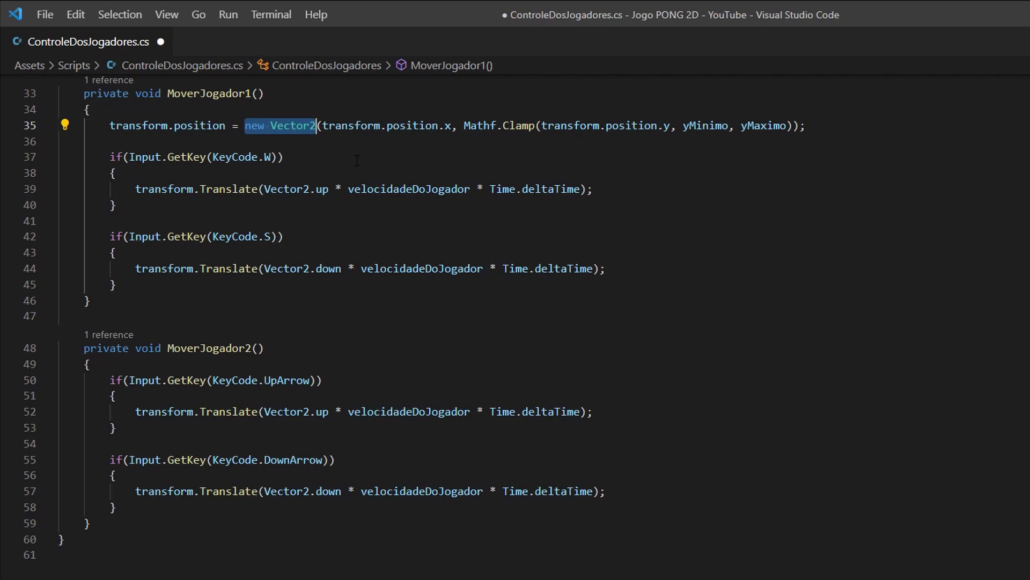
pyautogui.click(282, 157)
pyautogui.moveTo(450, 125); pyautogui.dragTo(322, 126)
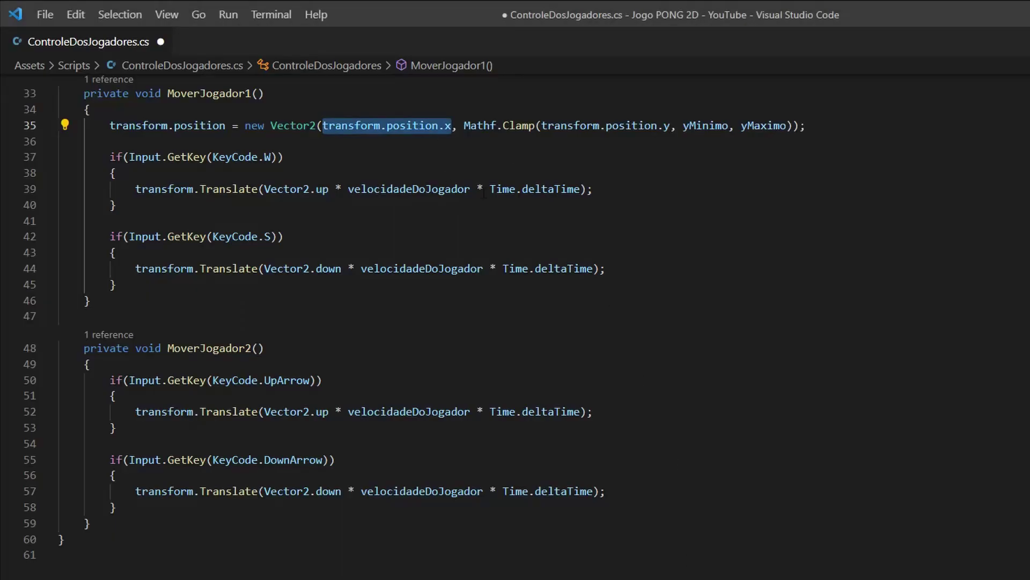
pyautogui.moveTo(508, 188)
pyautogui.moveTo(464, 125); pyautogui.dragTo(799, 125)
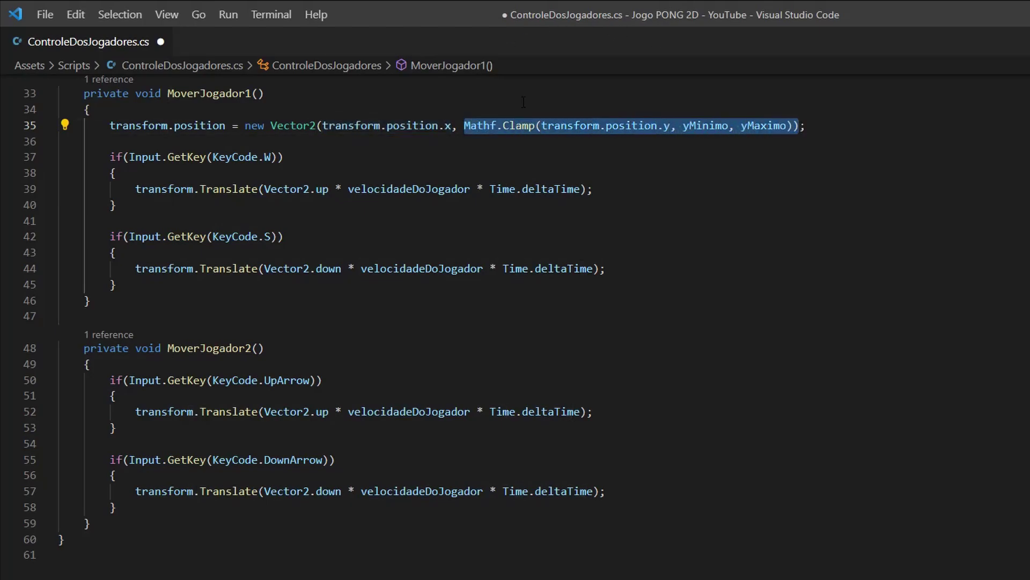
pyautogui.click(622, 124)
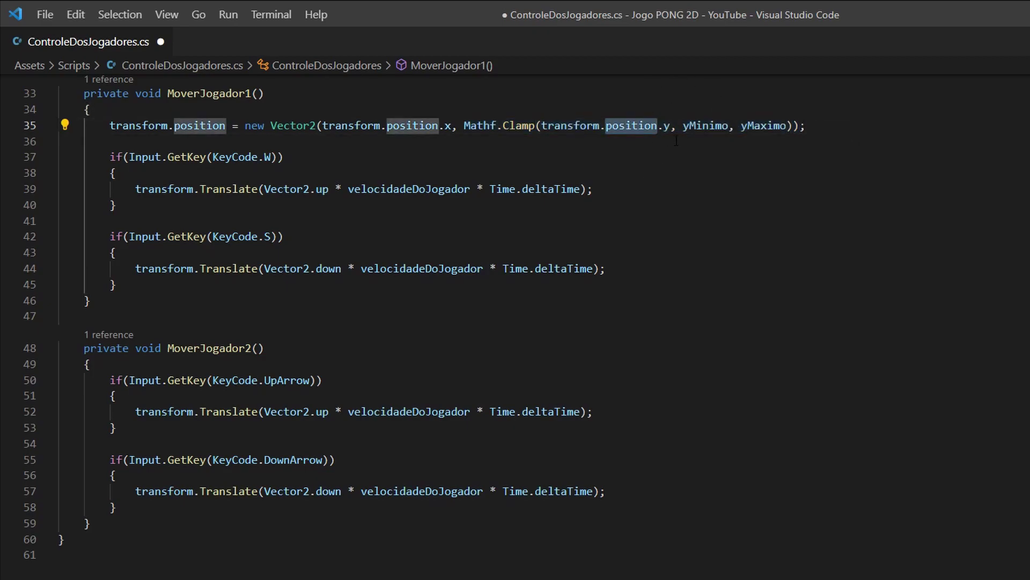
pyautogui.moveTo(684, 125); pyautogui.dragTo(786, 129)
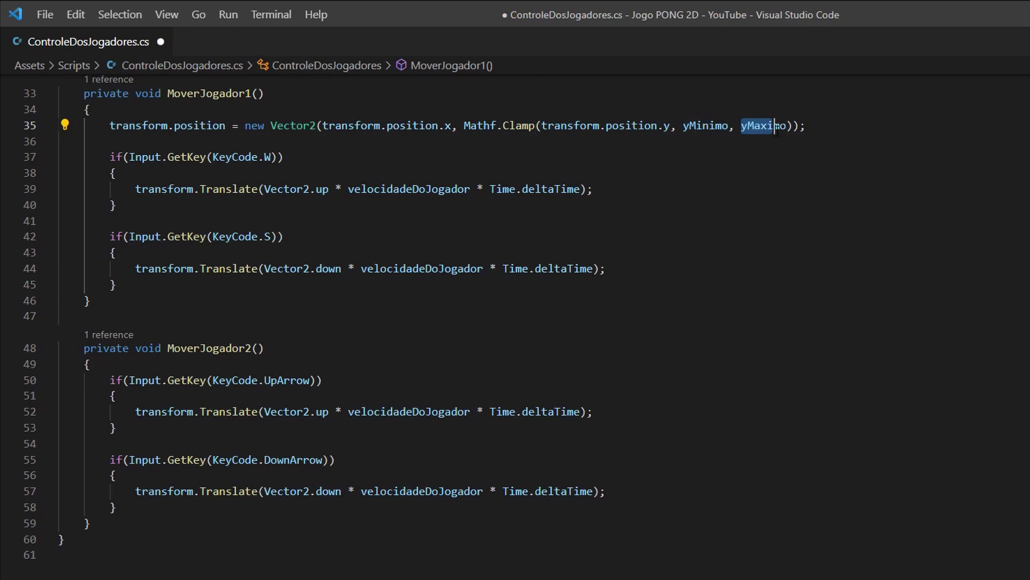
pyautogui.click(838, 129)
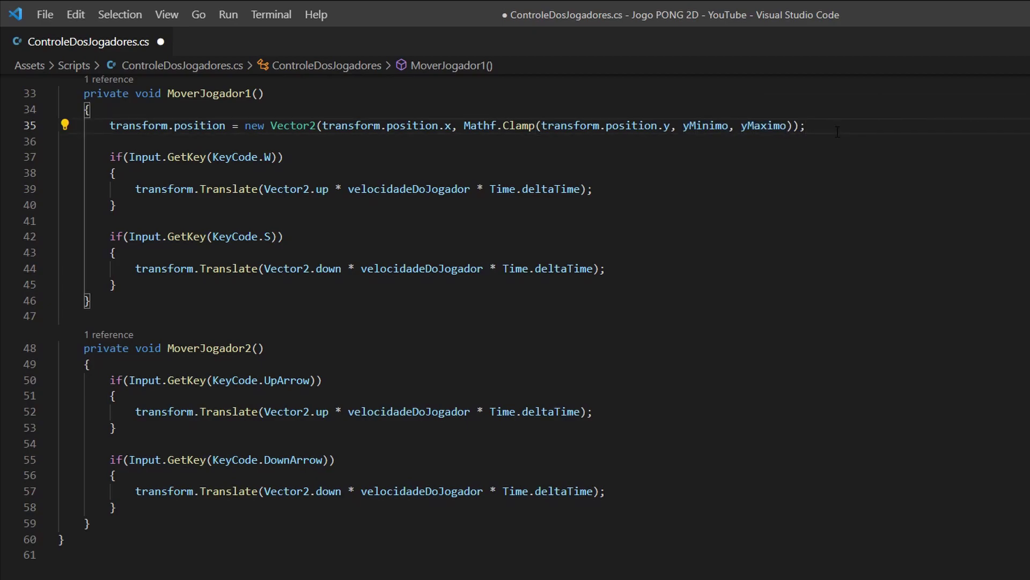
pyautogui.moveTo(838, 129); pyautogui.dragTo(111, 134)
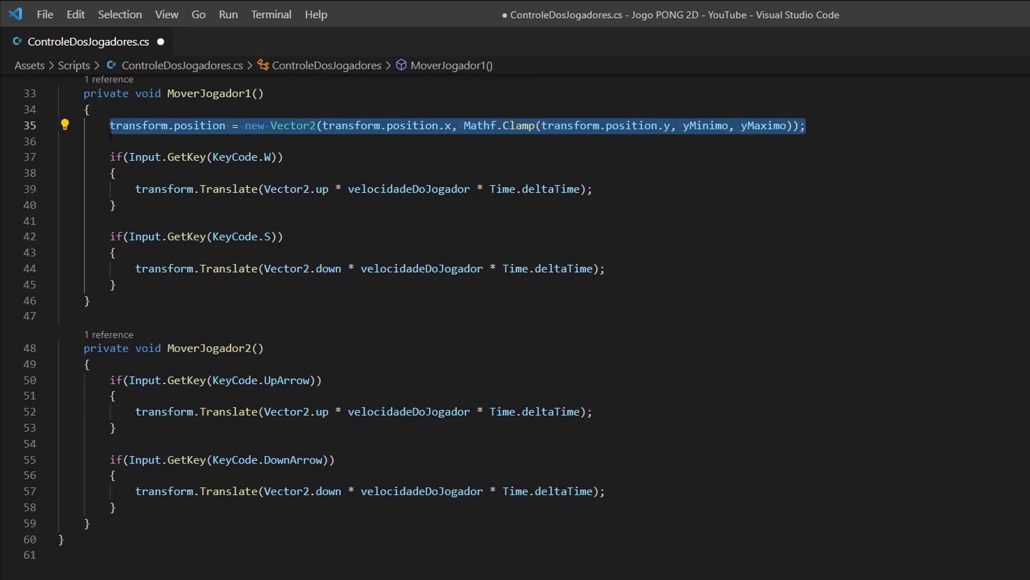
pyautogui.click(848, 126)
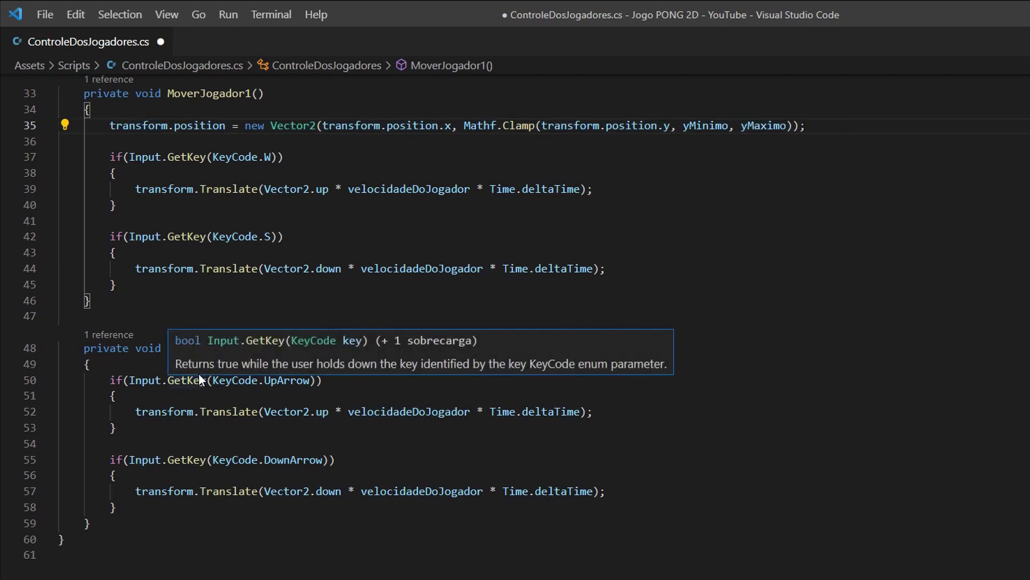
# Add line 50 in MoverJogador2 starting transform.position = new Vector2(transform.position
pyautogui.click(225, 365)
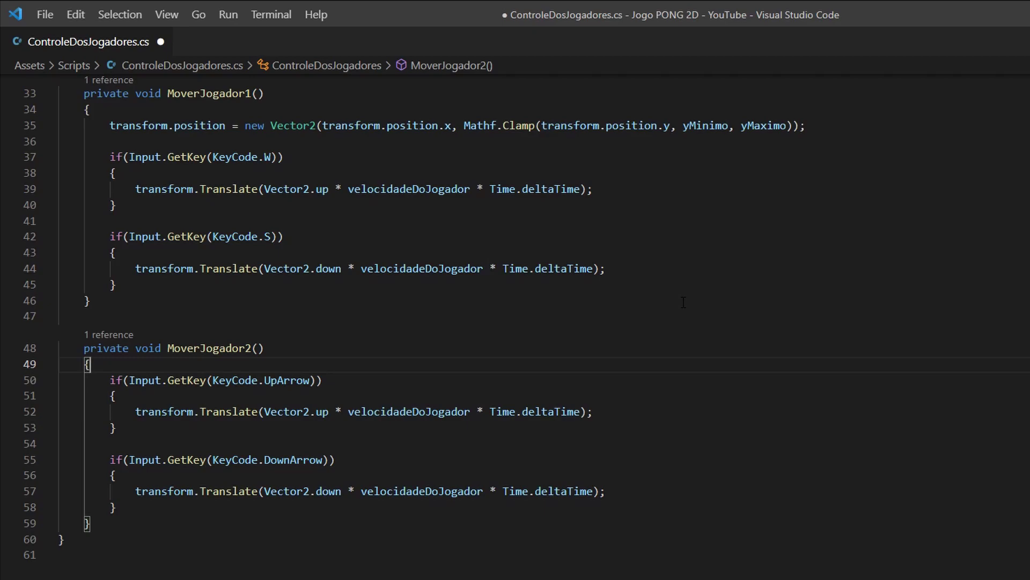
pyautogui.press('Return')
pyautogui.press('Return')
pyautogui.press('Up')
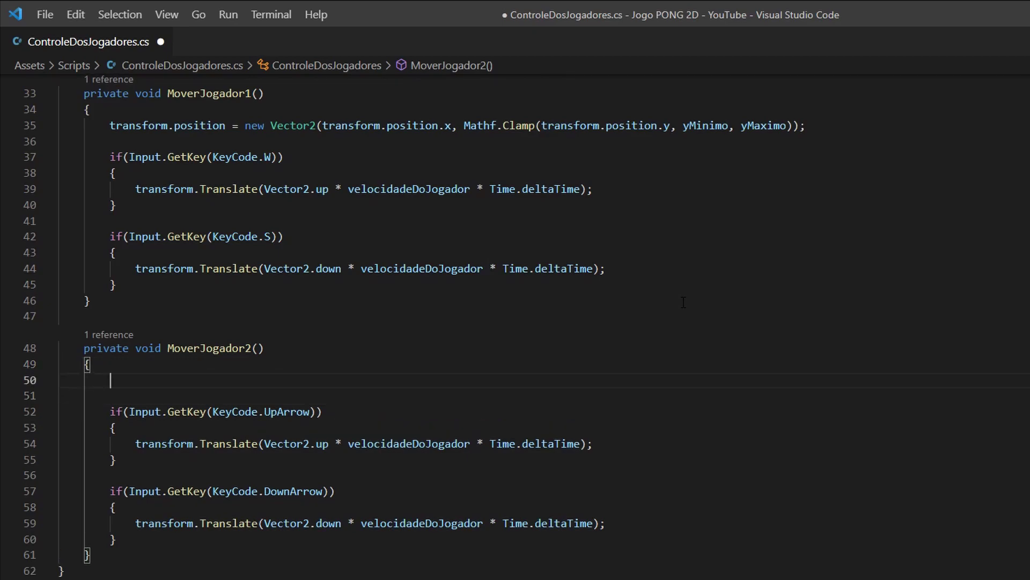
pyautogui.write('tr')
pyautogui.press('Tab')
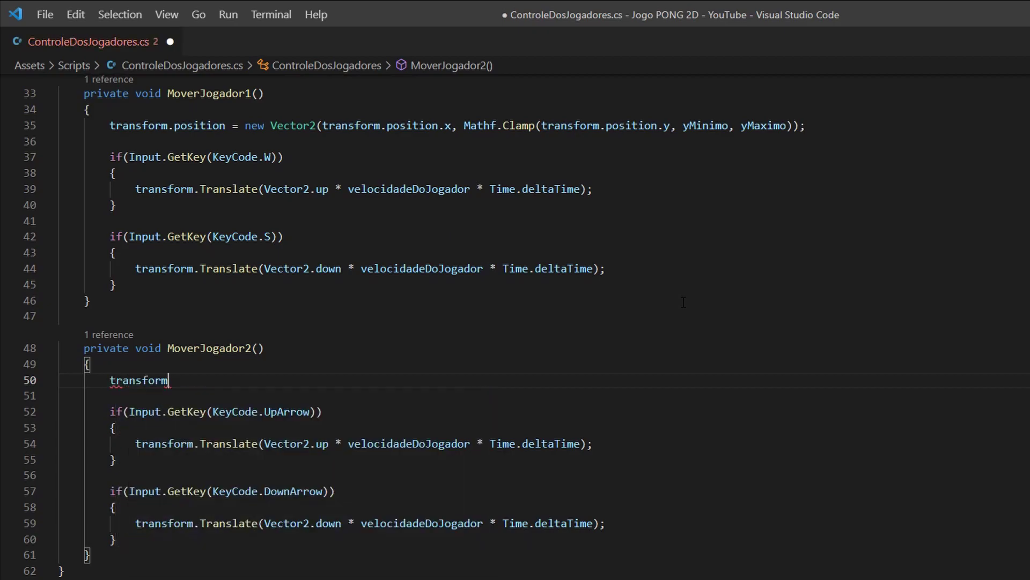
pyautogui.write('.p')
pyautogui.press('Tab')
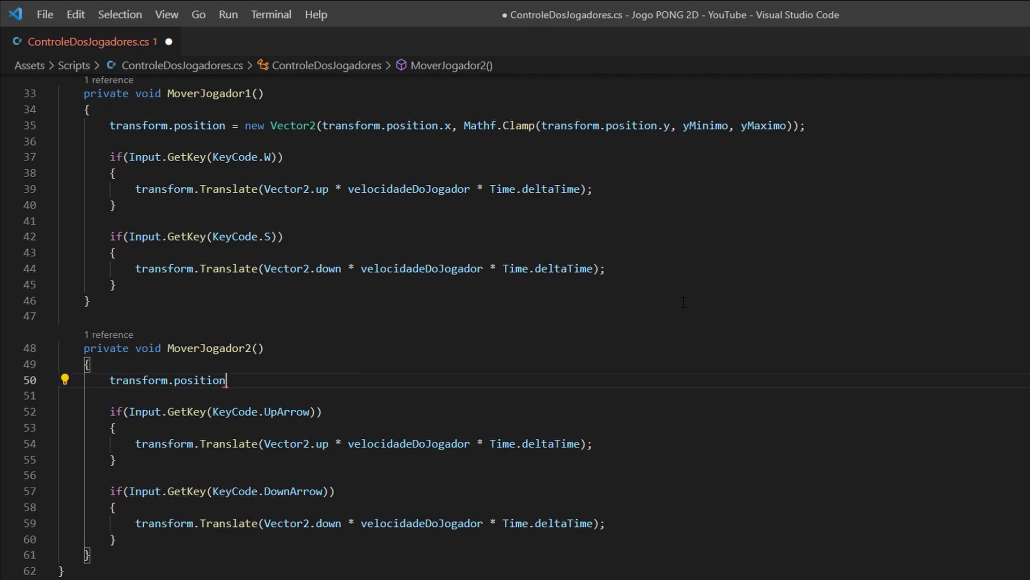
pyautogui.write(' = ')
pyautogui.write('new Ve')
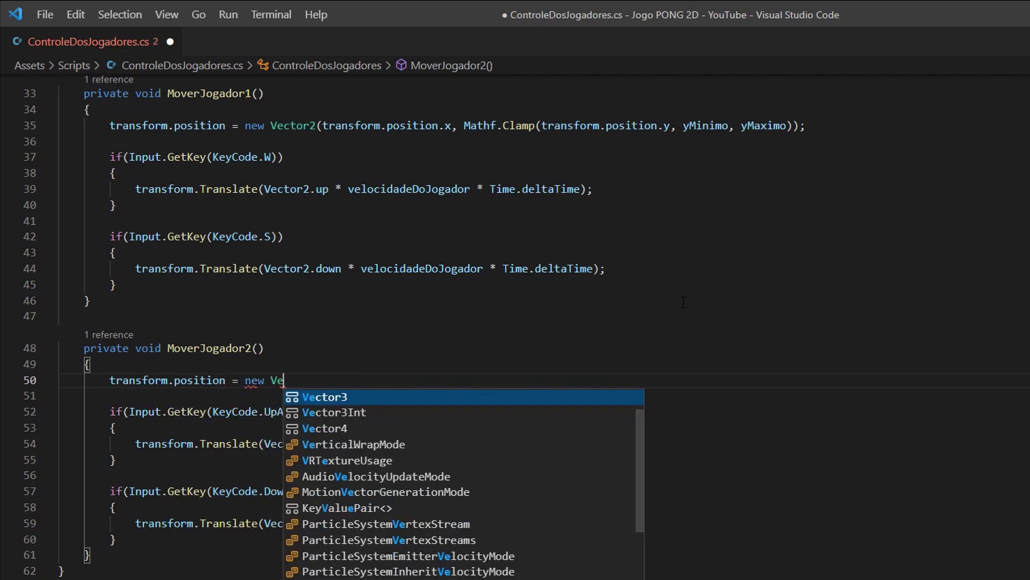
pyautogui.write('ctor2(')
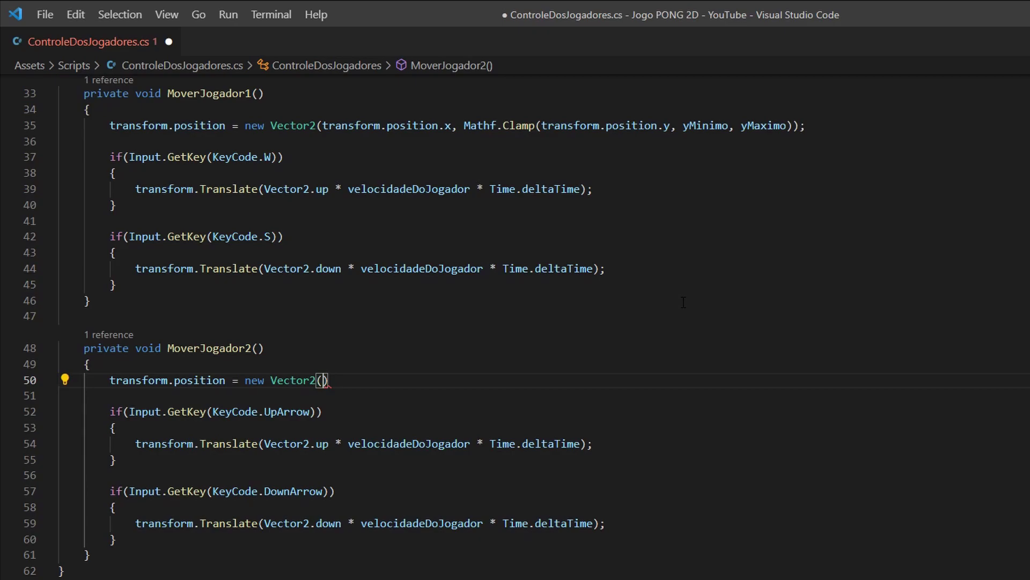
pyautogui.write('tra')
pyautogui.press('Tab')
pyautogui.write('.pos')
pyautogui.press('Tab')
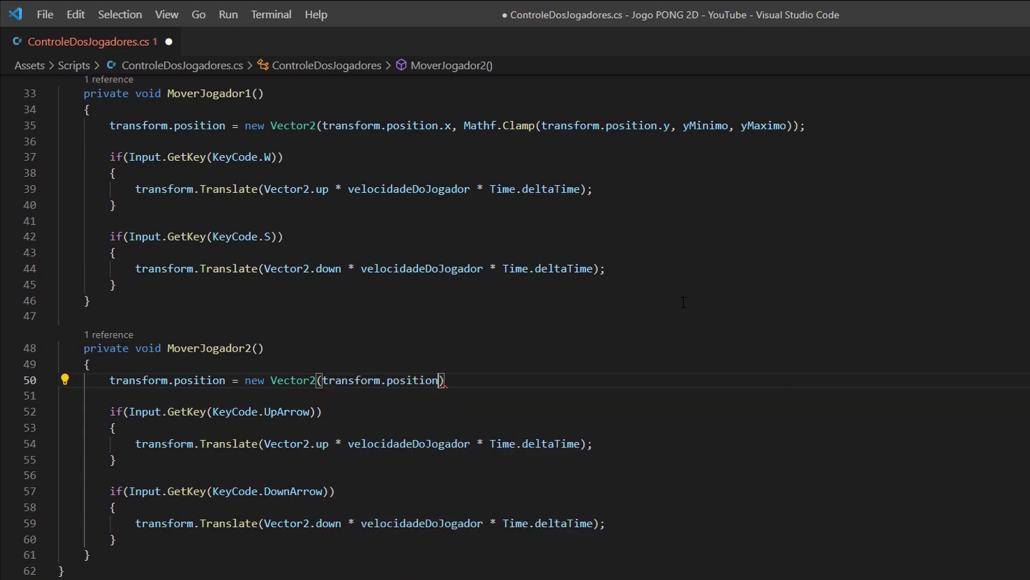
# Complete it with .x, Mathf.Clamp(transform.position.y, yMinimo, yMaximo));
pyautogui.write('.x')
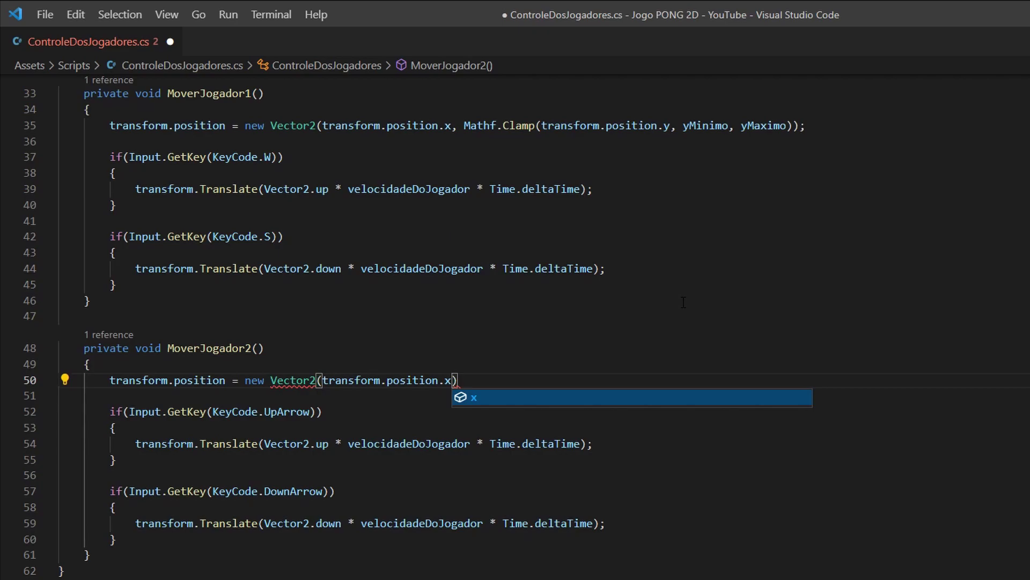
pyautogui.write(', ')
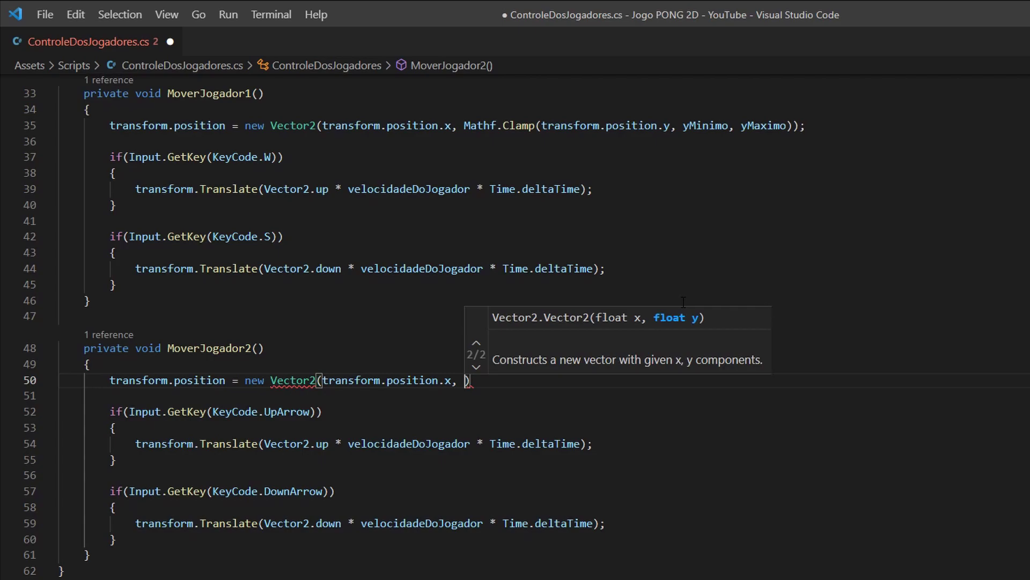
pyautogui.write('Mat')
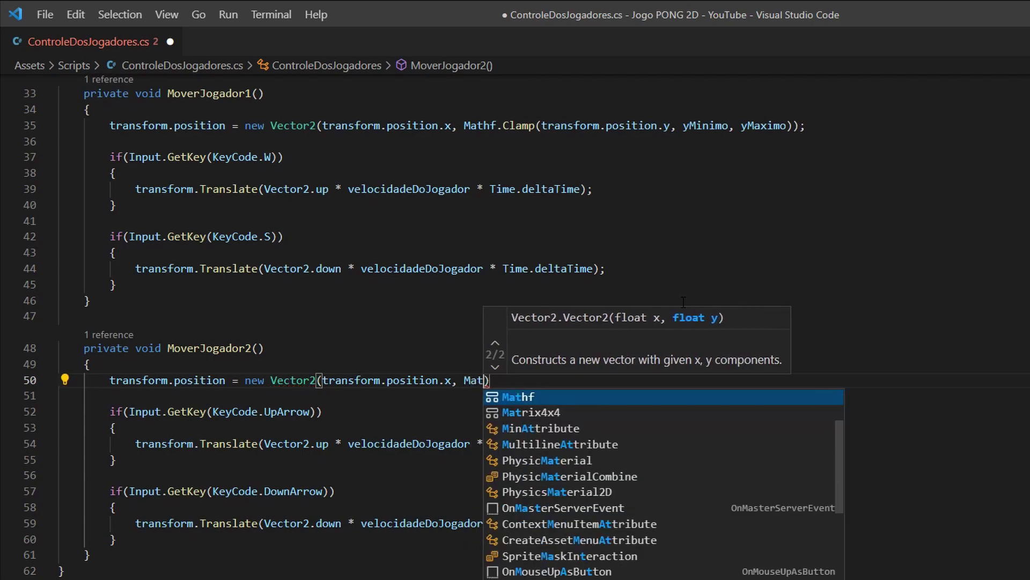
pyautogui.write('hf')
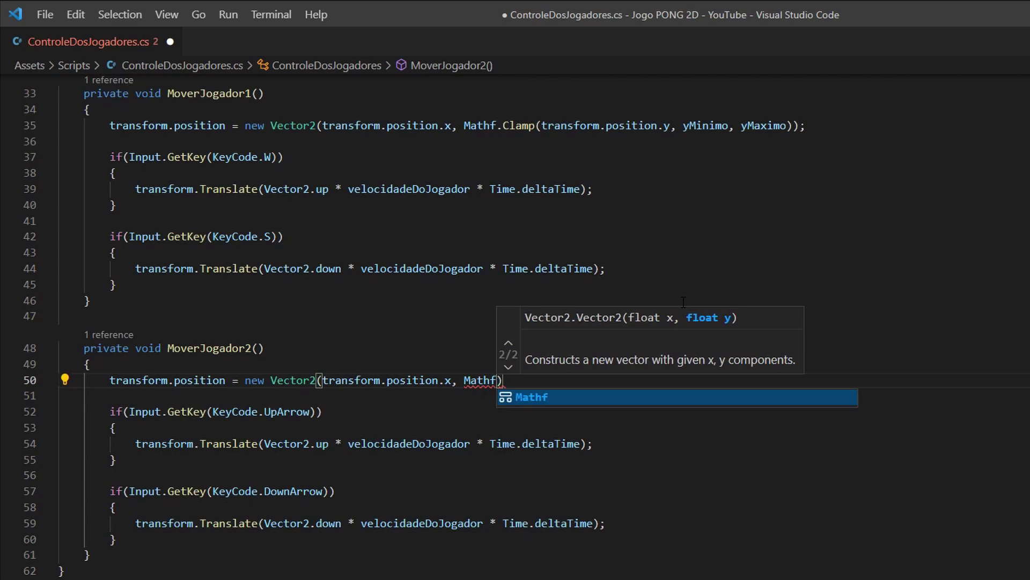
pyautogui.write('.C')
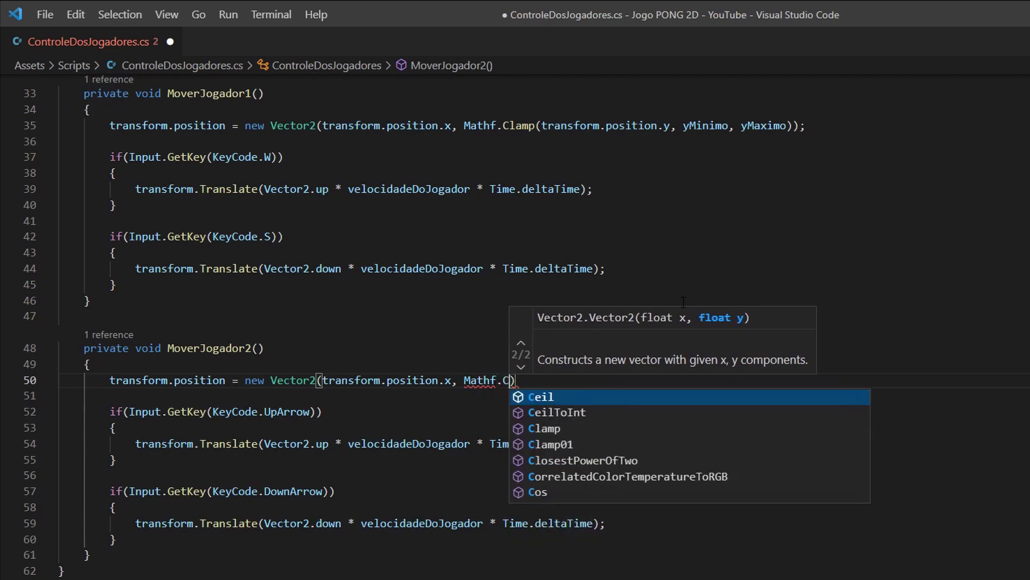
pyautogui.write('lamp(')
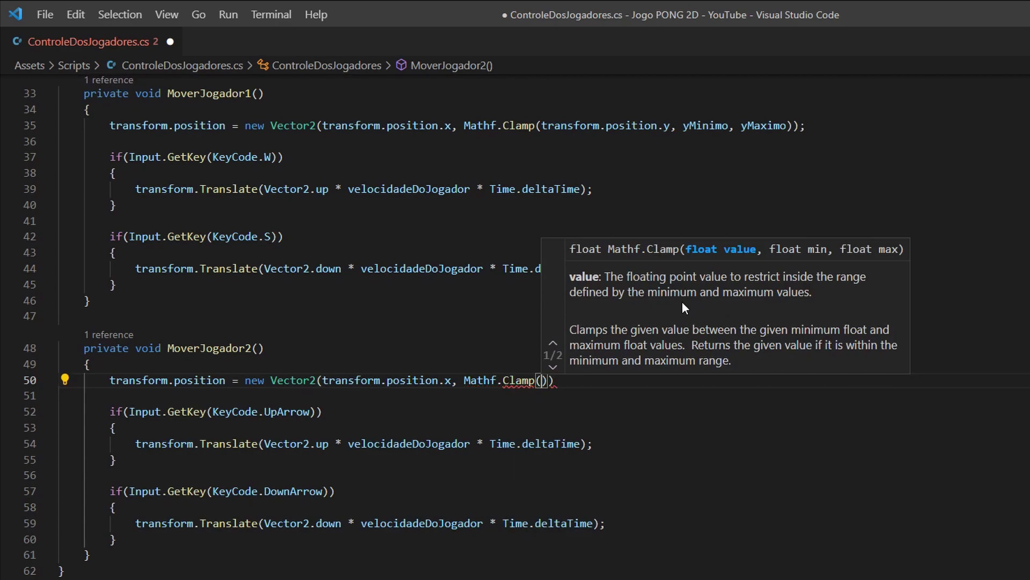
pyautogui.write('t')
pyautogui.write('ransform.p')
pyautogui.press('Return')
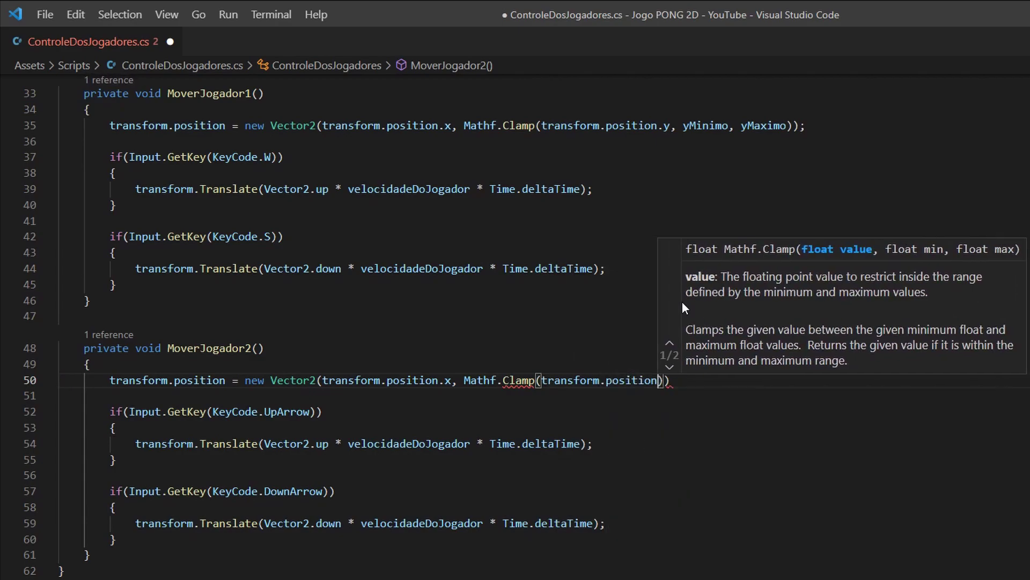
pyautogui.write('.y')
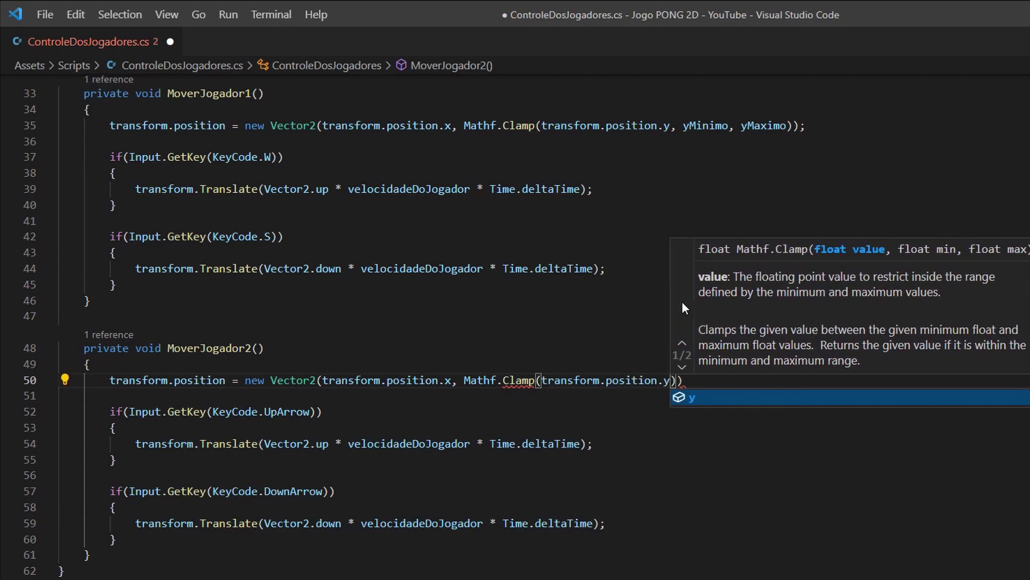
pyautogui.write(', y')
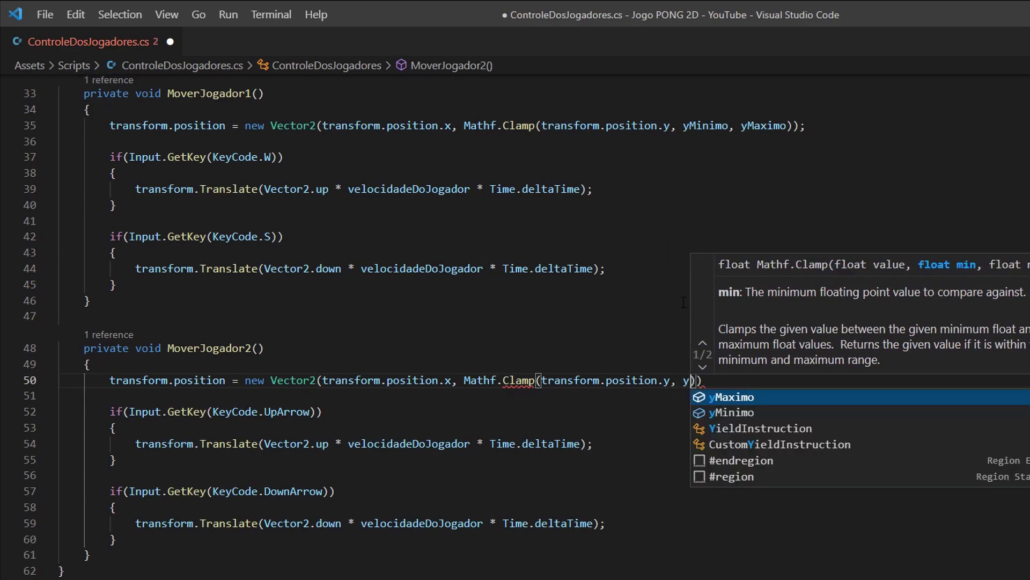
pyautogui.write('Mi')
pyautogui.press('Return')
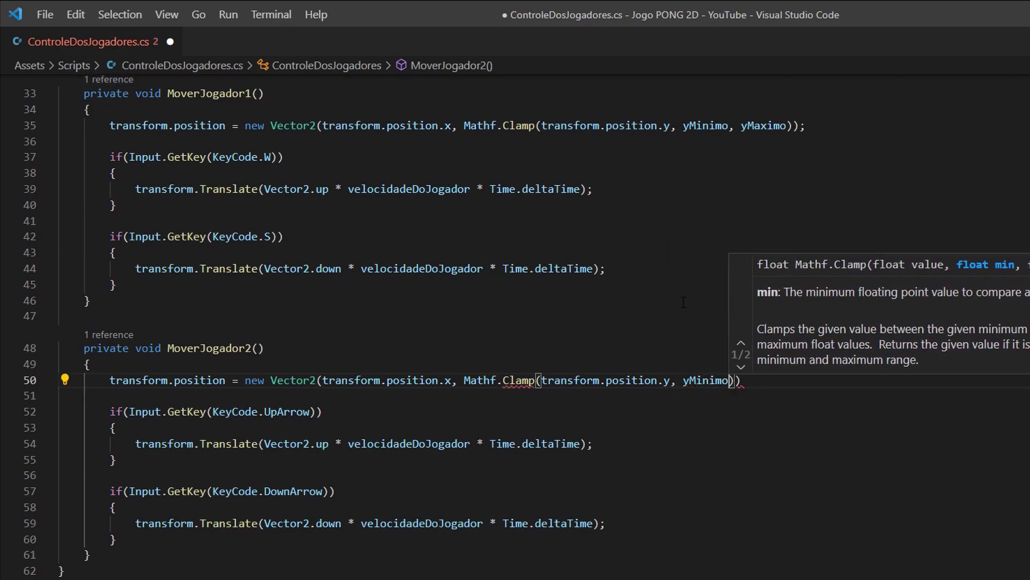
pyautogui.write(', ')
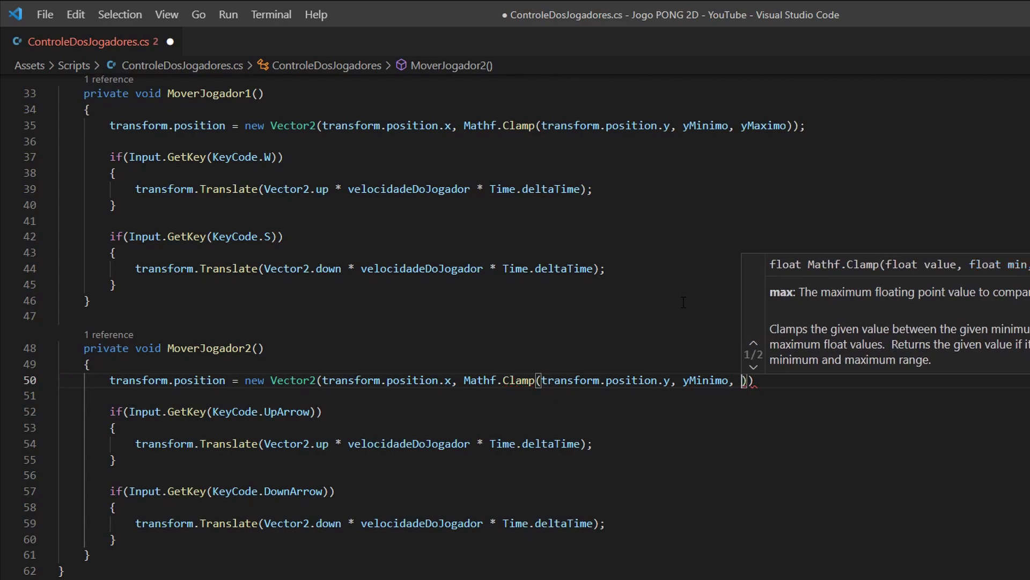
pyautogui.write('yMa')
pyautogui.press('Return')
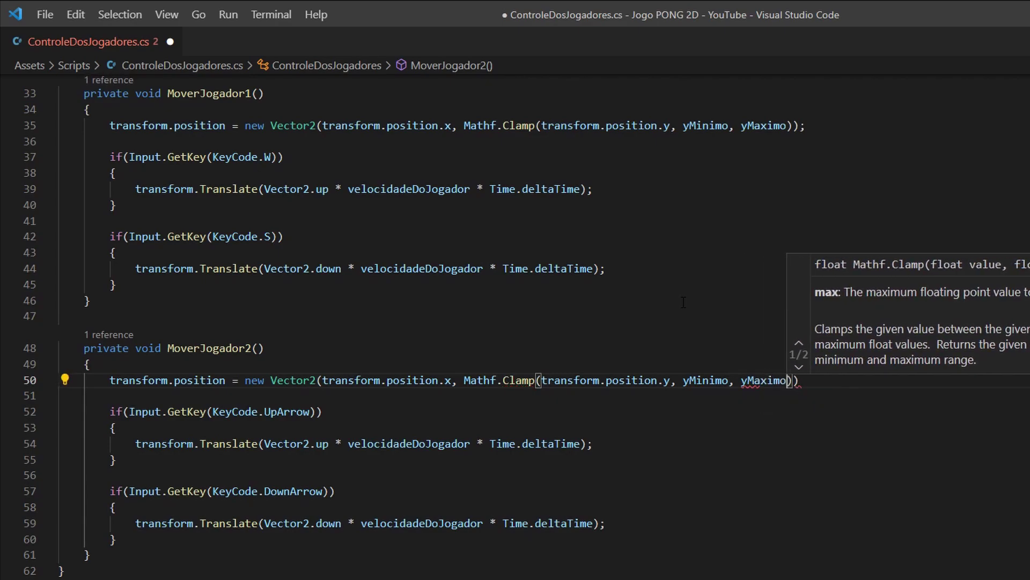
pyautogui.write('))')
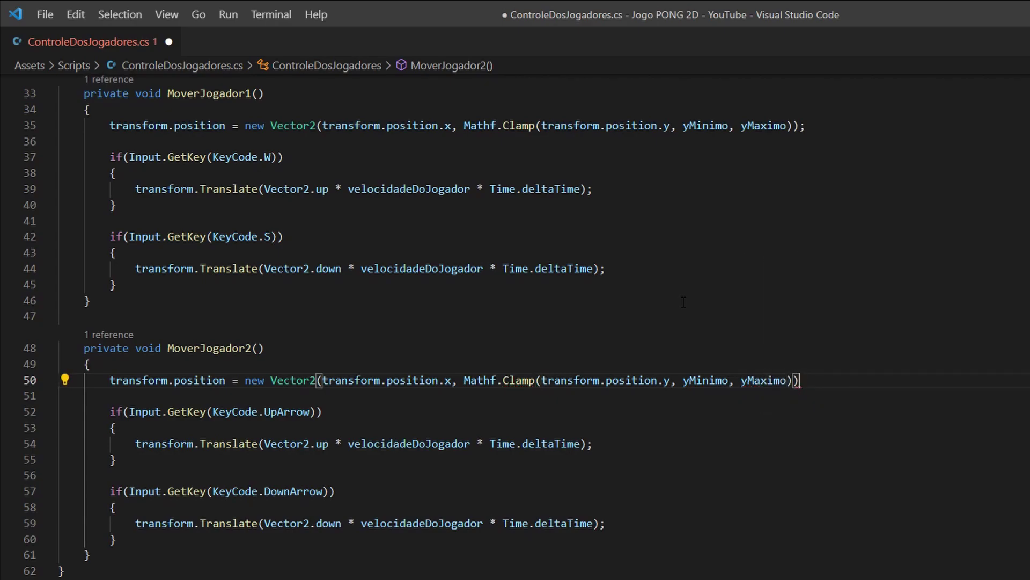
pyautogui.write(';')
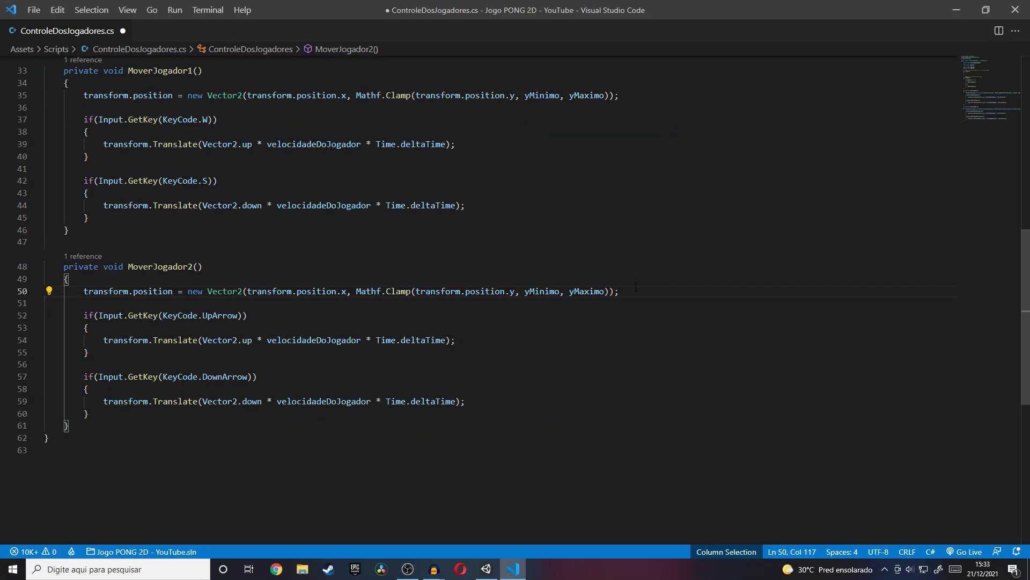
# Save ControleDosJogadores.cs and switch back to the Unity editor
pyautogui.hotkey('ctrl', 's')
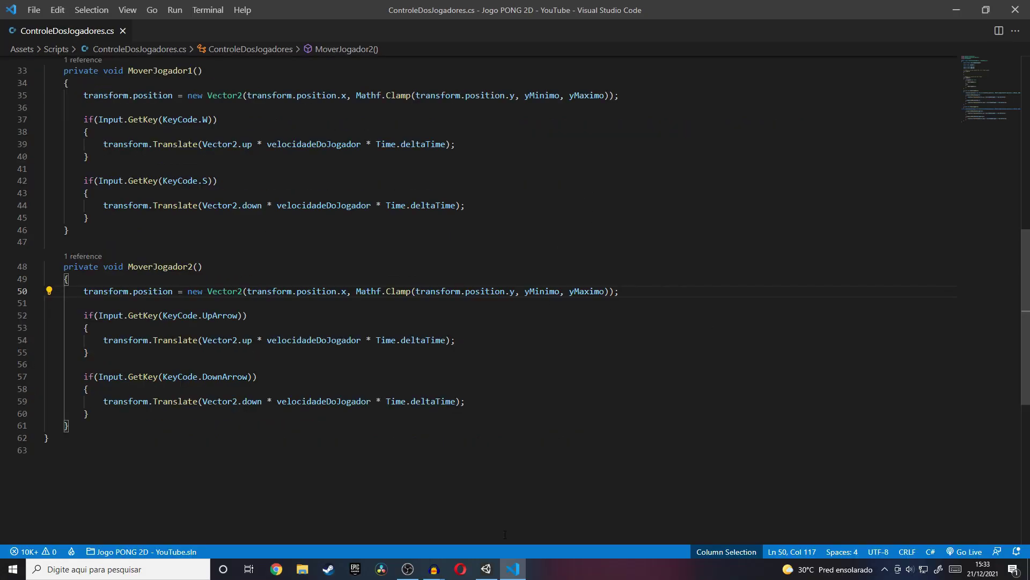
pyautogui.click(487, 569)
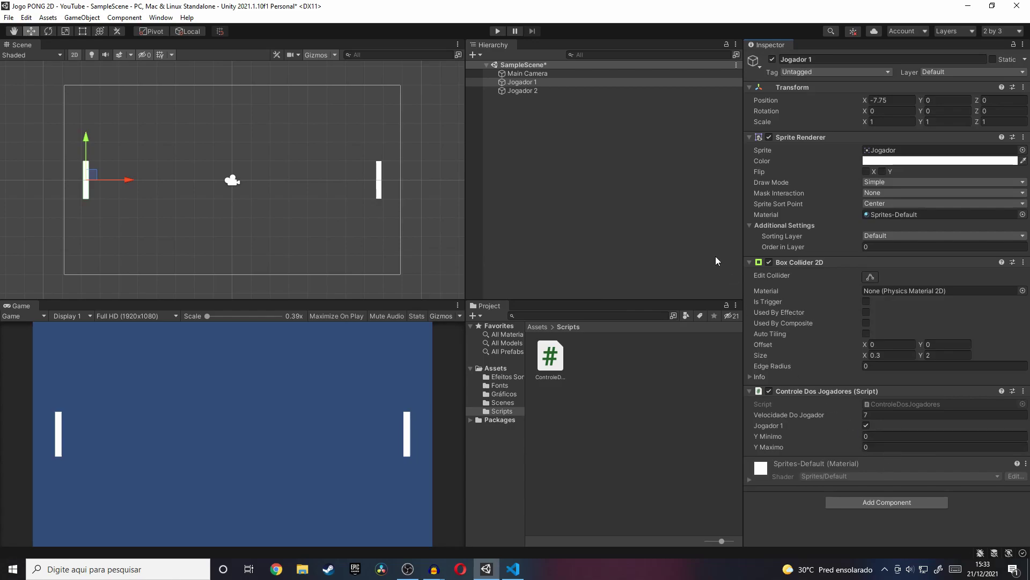
pyautogui.click(597, 83)
pyautogui.moveTo(85, 138); pyautogui.dragTo(108, 218)
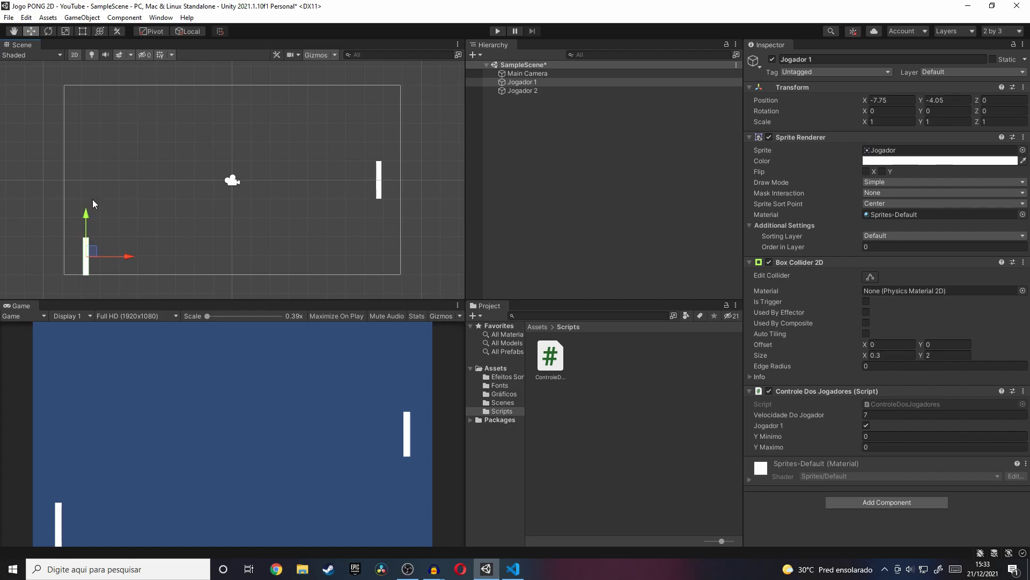
pyautogui.moveTo(85, 214); pyautogui.dragTo(118, 64)
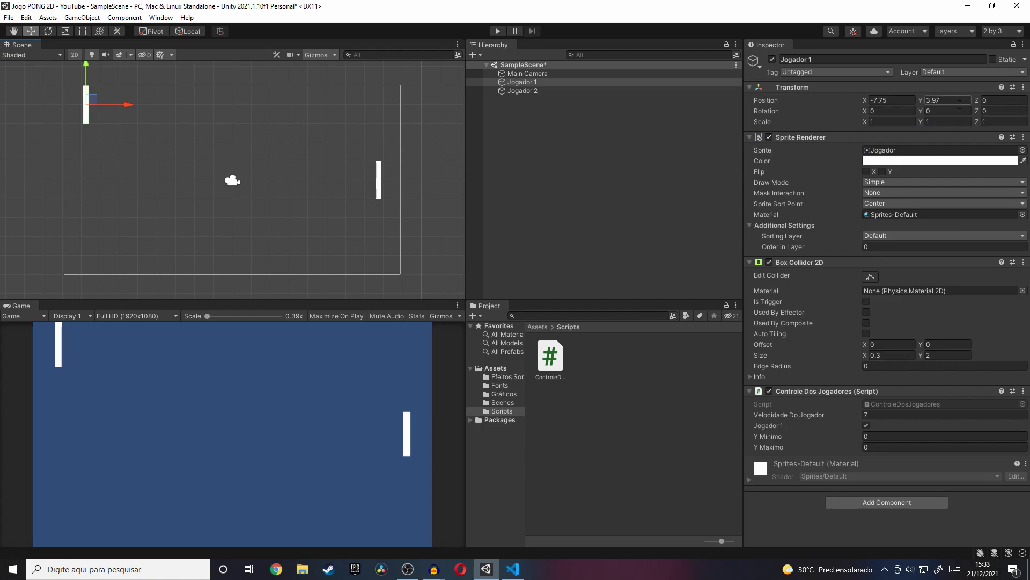
pyautogui.hotkey('ctrl', 'z')
pyautogui.hotkey('ctrl', 'z')
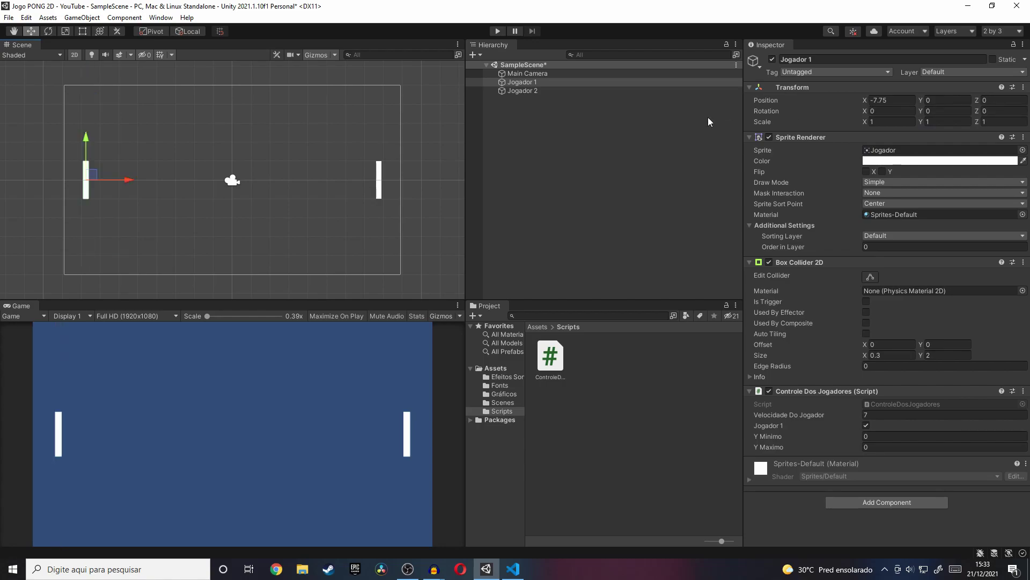
pyautogui.click(565, 84)
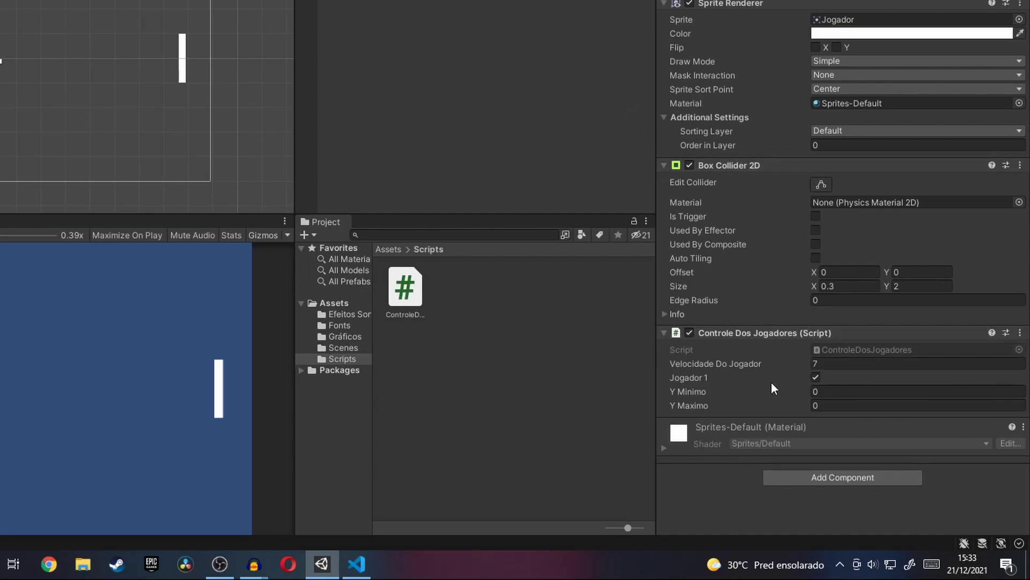
# Set Jogador 1's Y Minimo to -4 and Y Maximo to 4 in the Inspector
pyautogui.click(827, 392)
pyautogui.write('-')
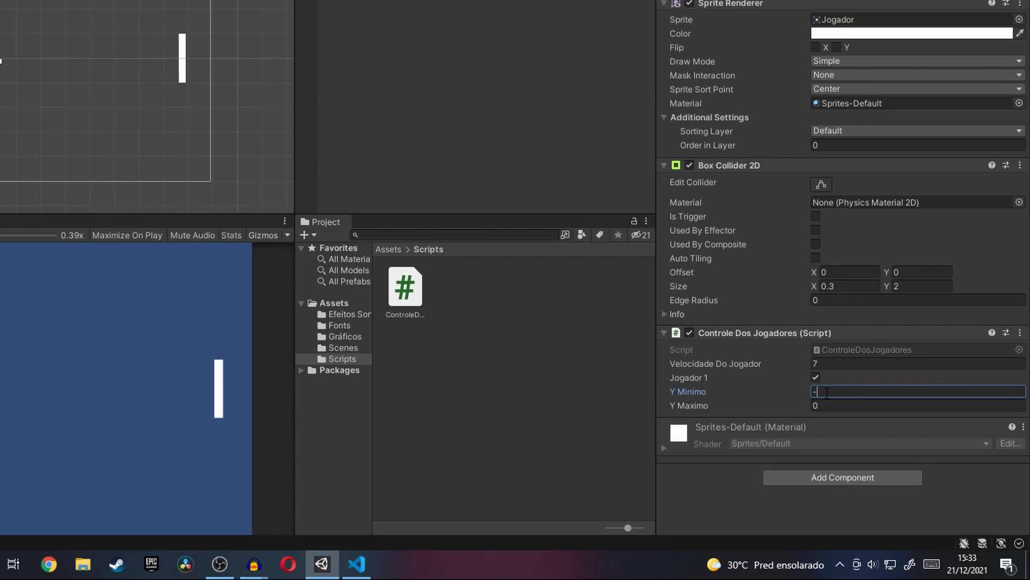
pyautogui.write('4')
pyautogui.click(828, 405)
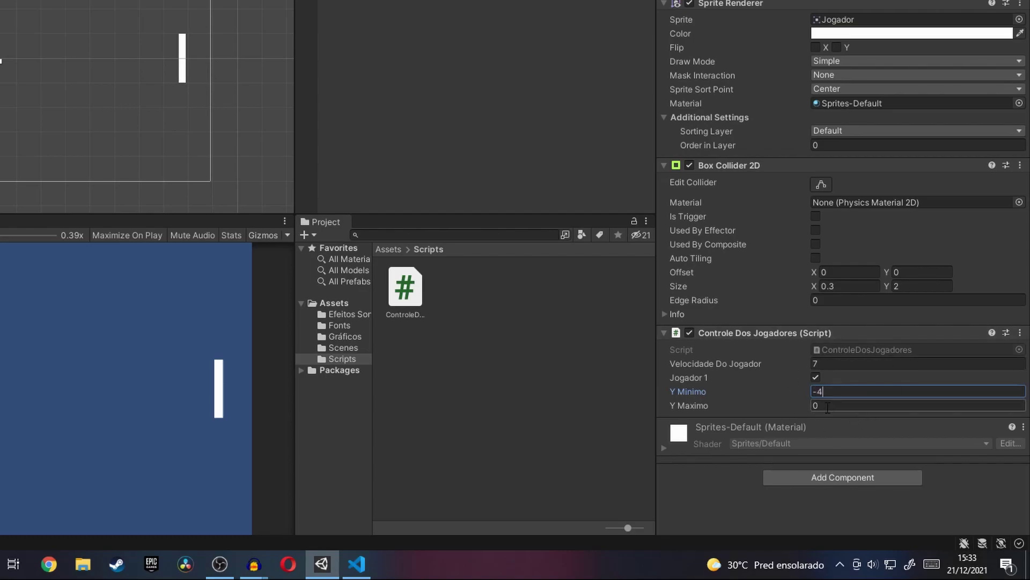
pyautogui.write('4')
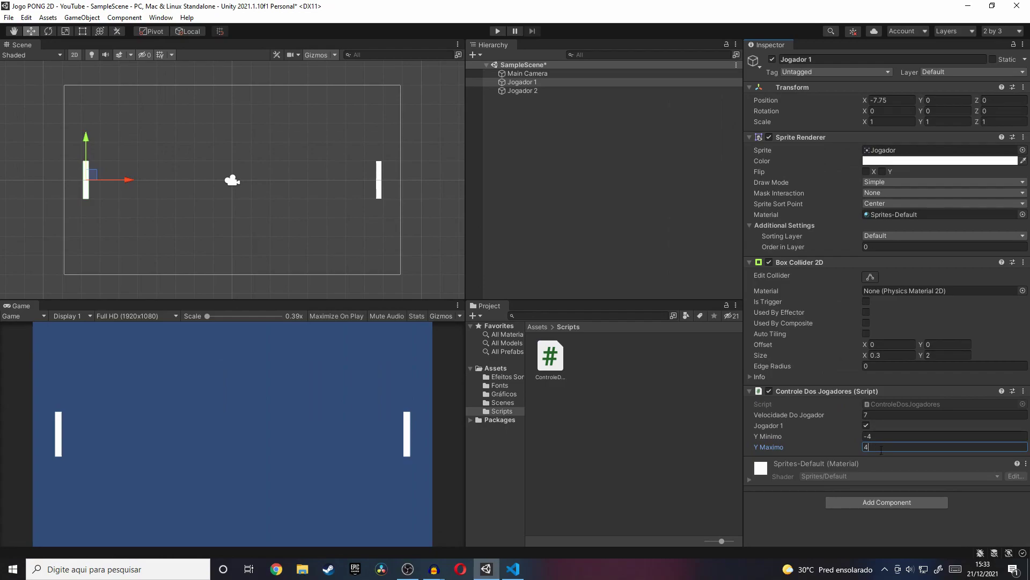
# Select Jogador 2 and give it Y Minimo -4 and Y Maximo 4
pyautogui.click(603, 91)
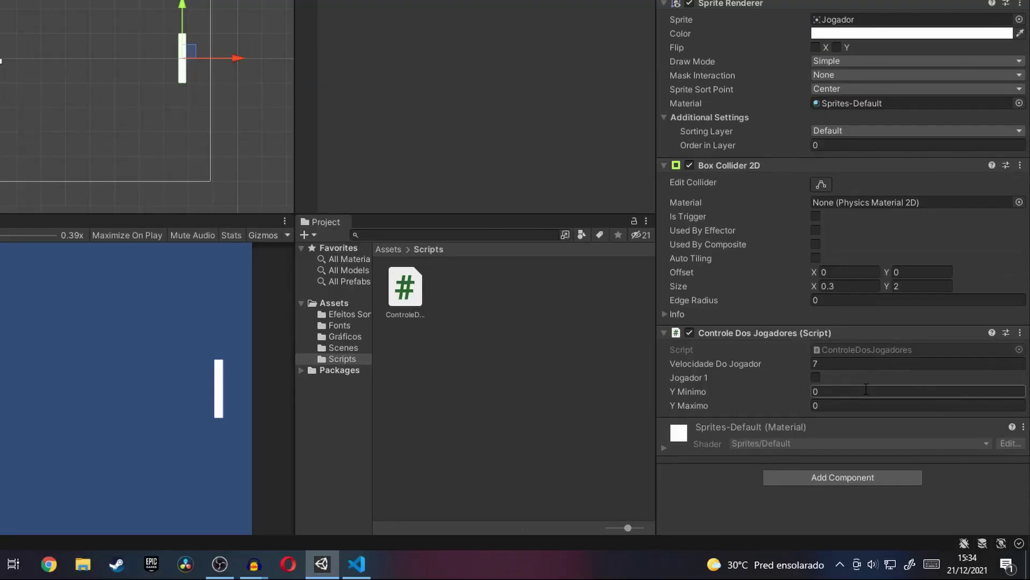
pyautogui.click(904, 436)
pyautogui.write('-4')
pyautogui.click(838, 407)
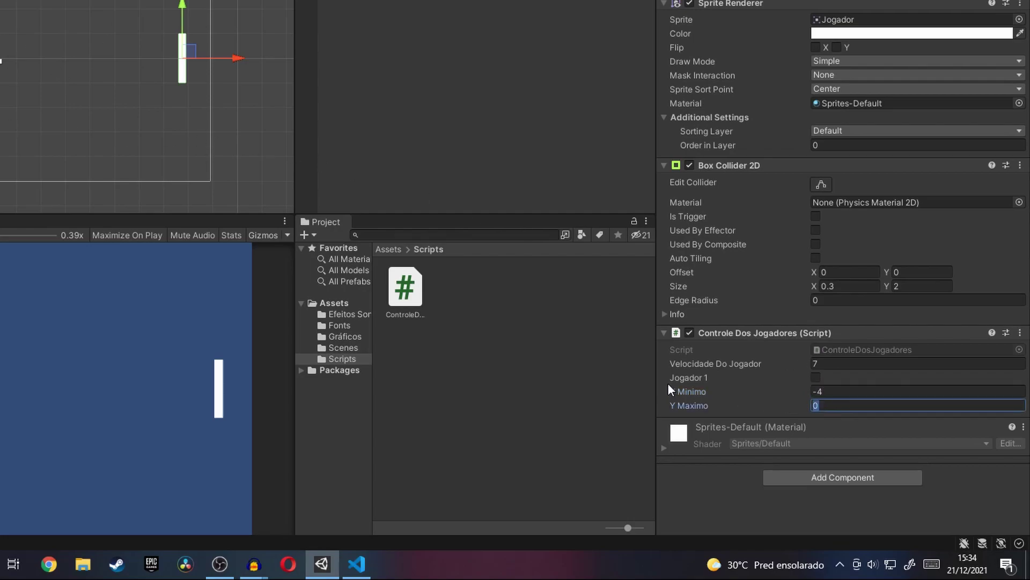
pyautogui.write('4')
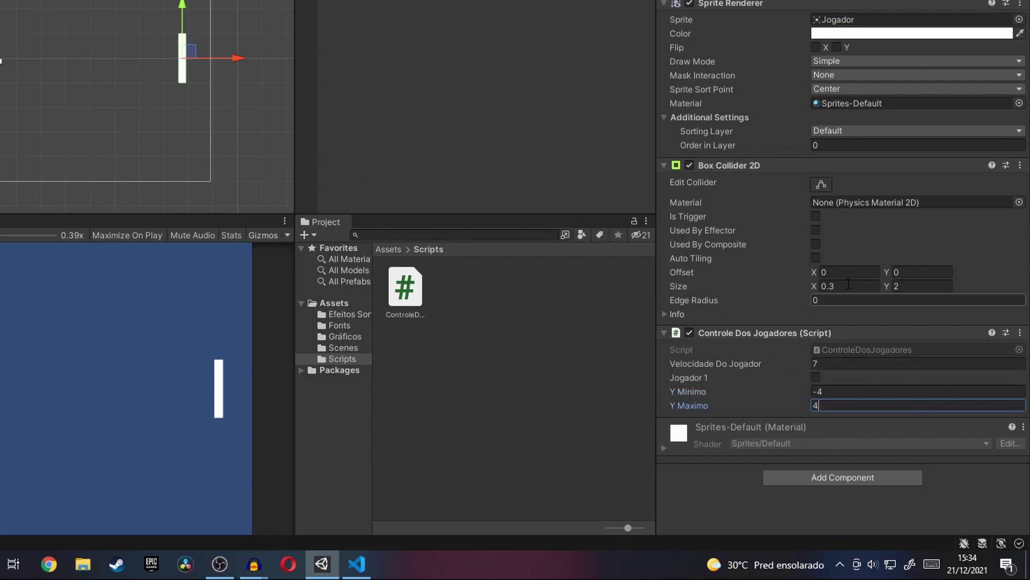
pyautogui.doubleClick(836, 405)
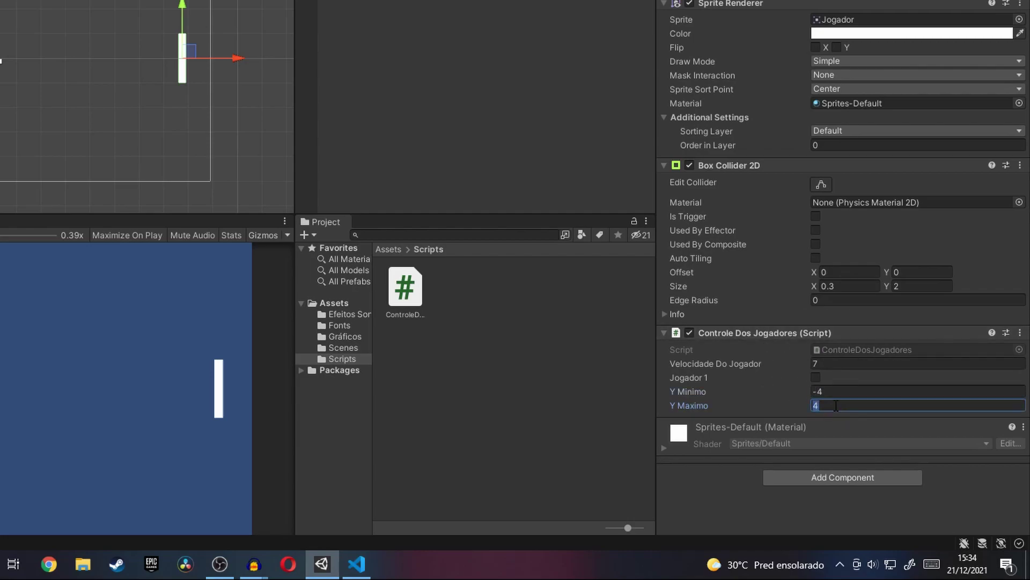
pyautogui.click(847, 391)
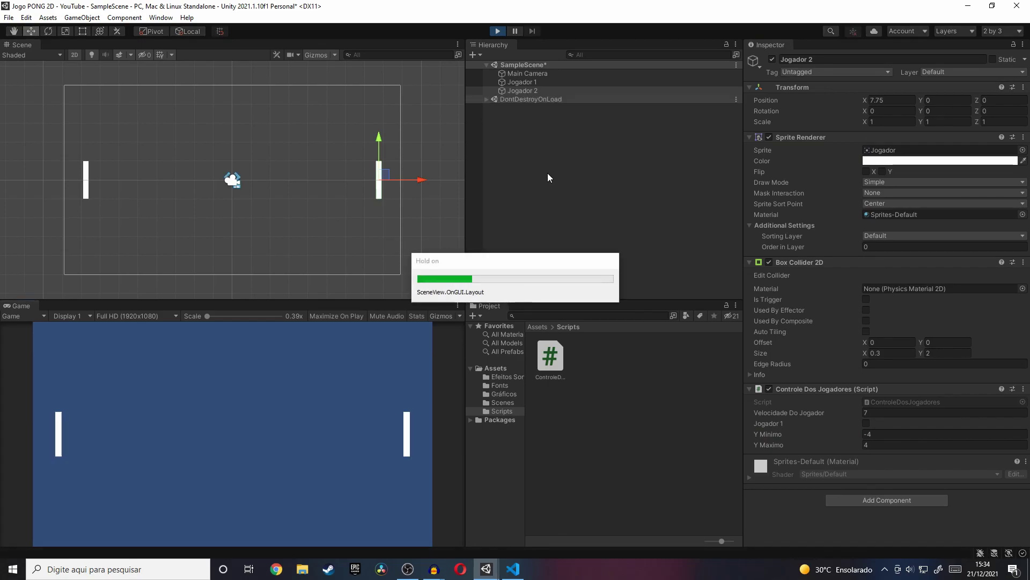
# Drive both paddles with W/S and the arrow keys to their -4/4 limits, then stop Play
pyautogui.press('Up')
pyautogui.press('Down')
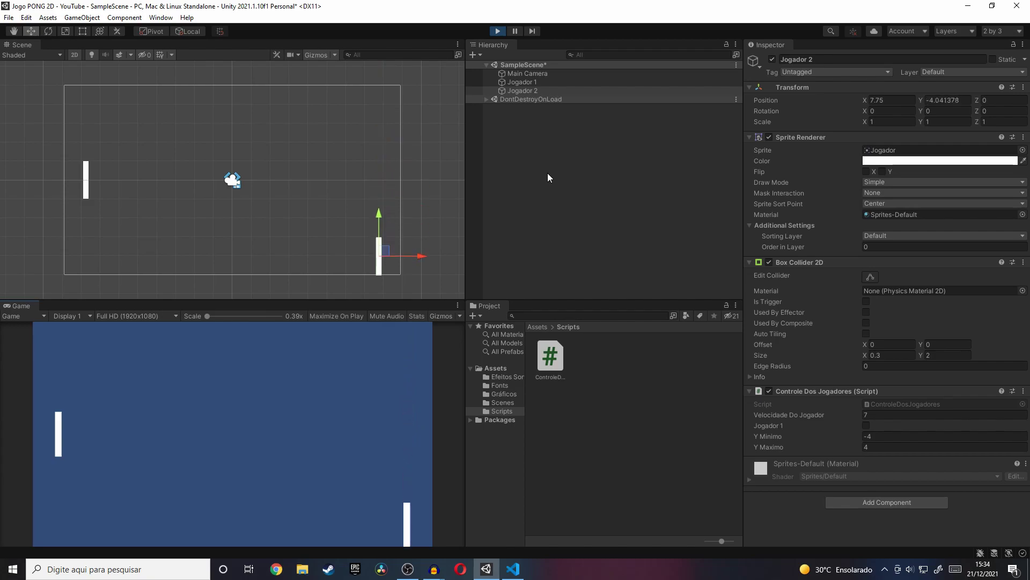
pyautogui.press('w')
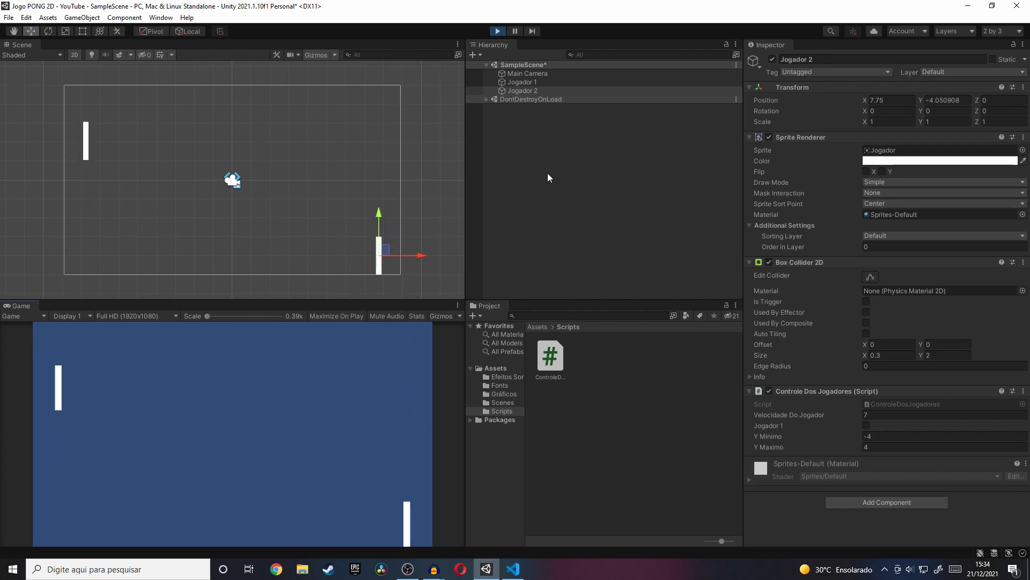
pyautogui.press('s')
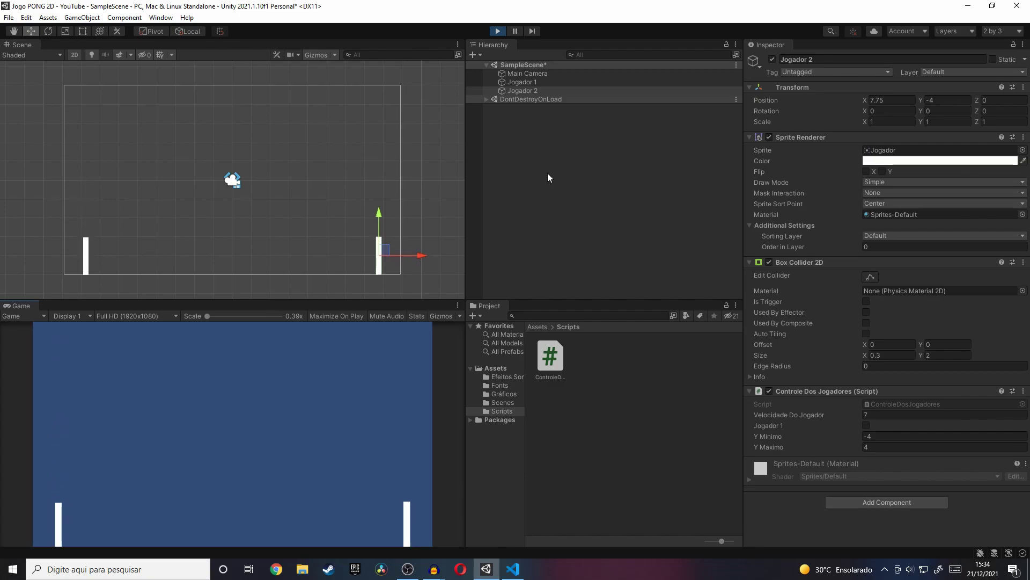
pyautogui.press('w')
pyautogui.press('Up')
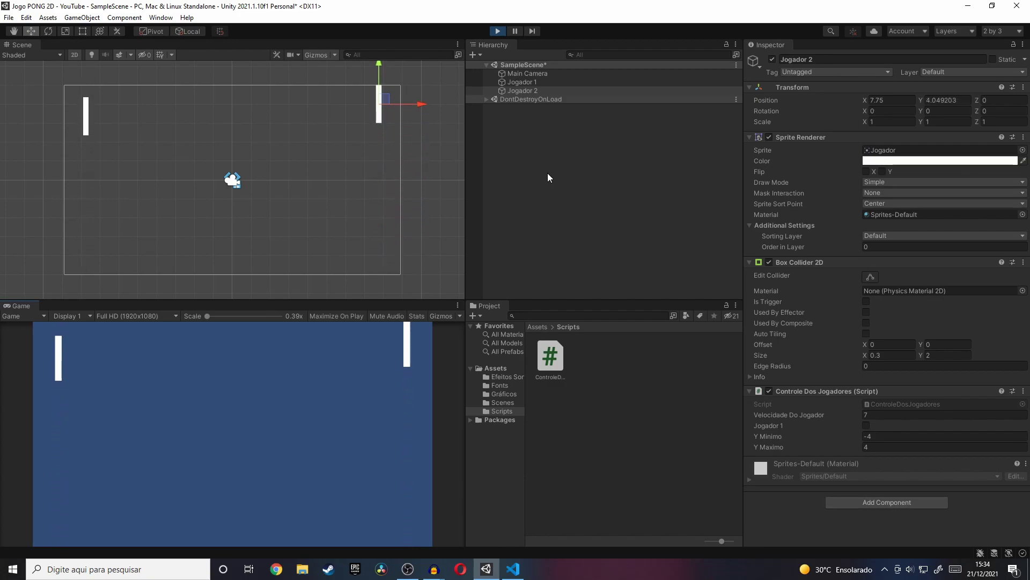
pyautogui.press('s')
pyautogui.press('Down')
pyautogui.press('w')
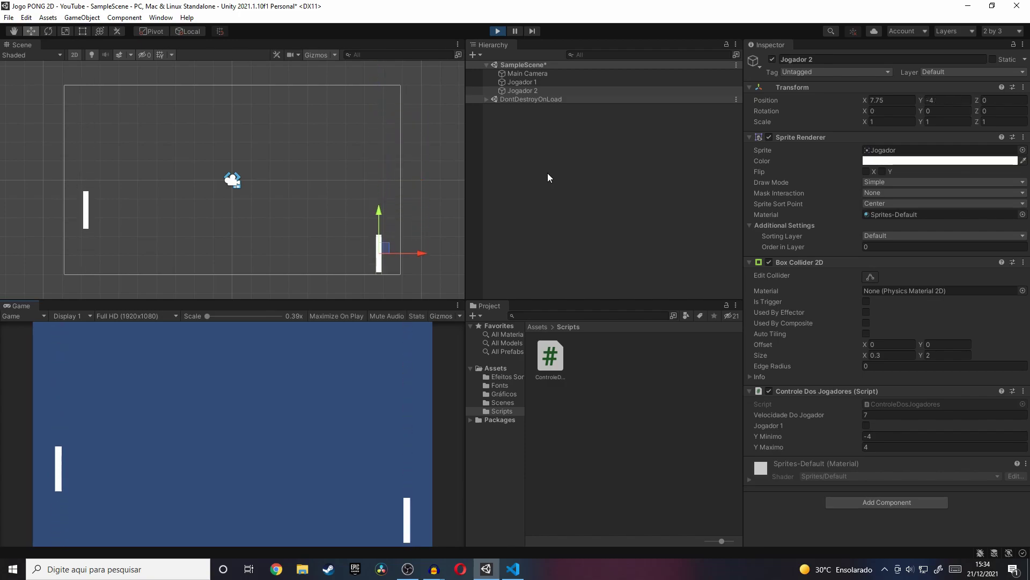
pyautogui.press('Up')
pyautogui.press('s')
pyautogui.press('Down')
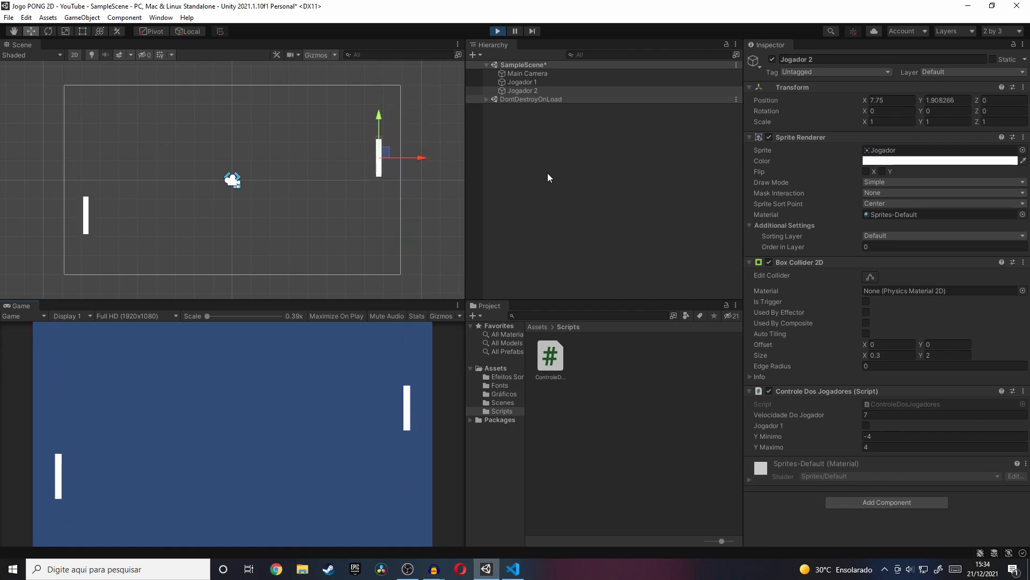
pyautogui.press('w')
pyautogui.press('Up')
pyautogui.press('s')
pyautogui.press('Down')
pyautogui.press('w')
pyautogui.press('Up')
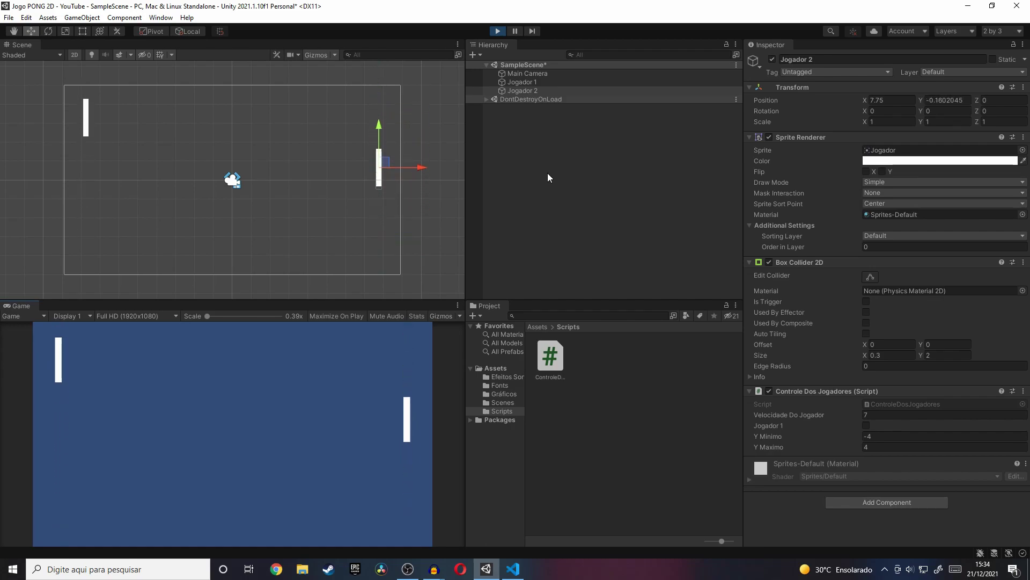
pyautogui.press('s')
pyautogui.press('Down')
pyautogui.press('w')
pyautogui.press('Up')
pyautogui.press('w')
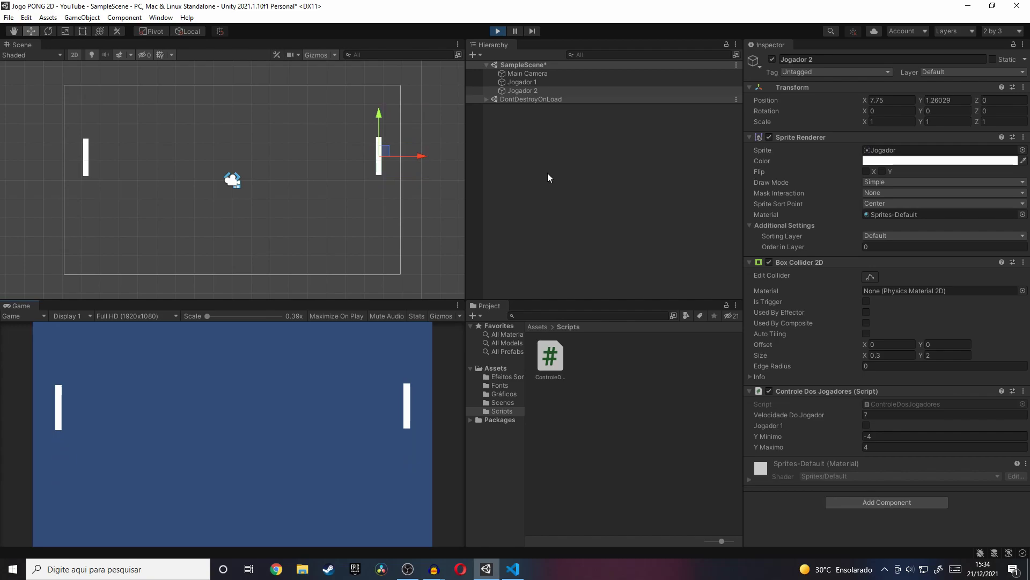
pyautogui.press('s')
pyautogui.click(498, 34)
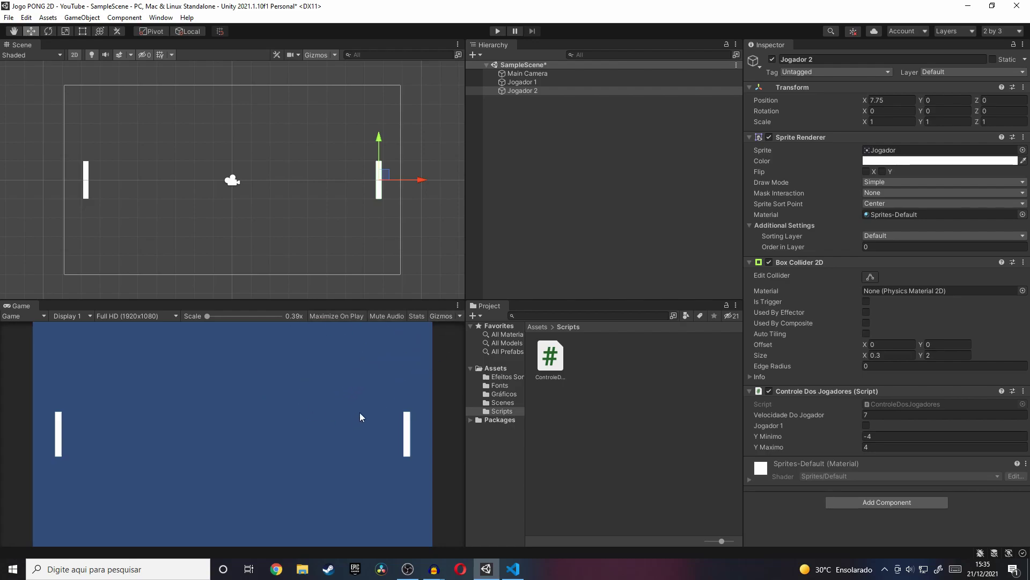
# Select the Main Camera in the SampleScene hierarchy
pyautogui.click(535, 76)
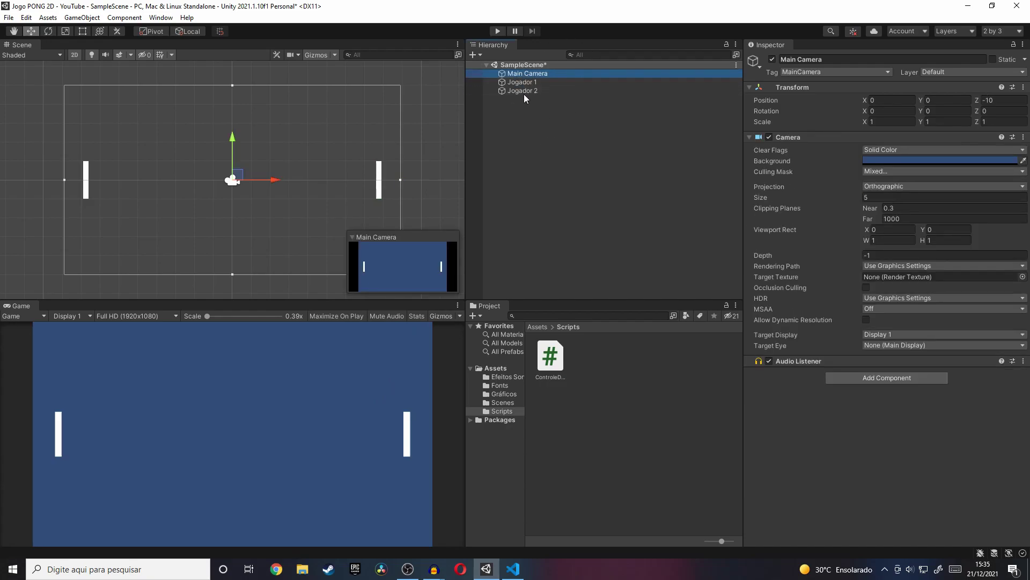
pyautogui.click(485, 65)
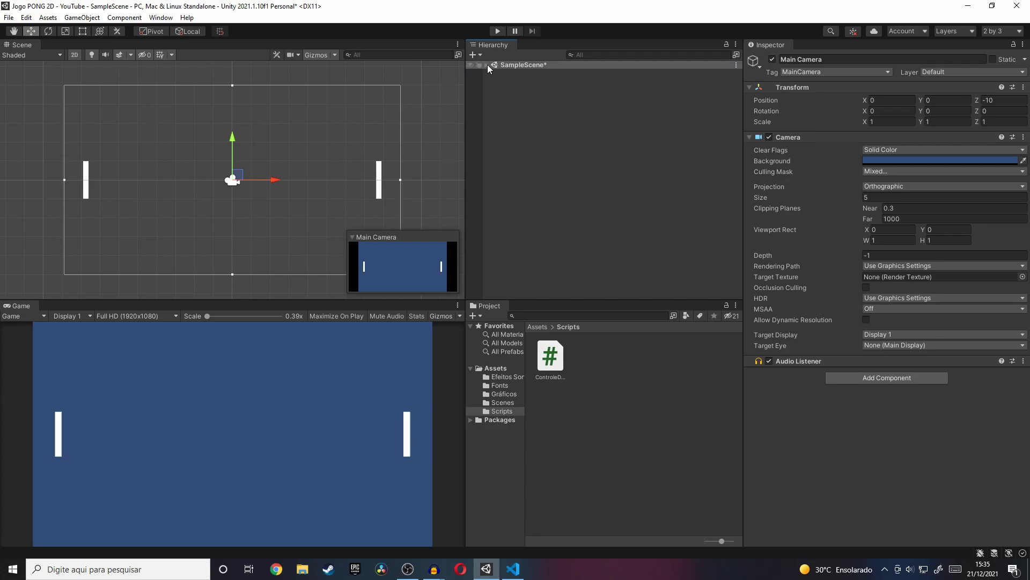
pyautogui.click(486, 65)
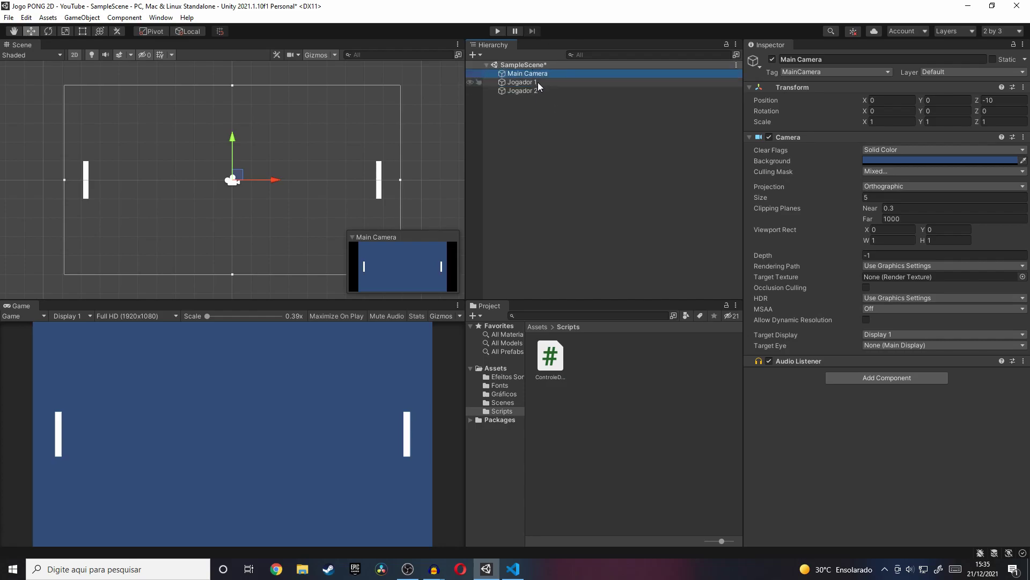
pyautogui.click(537, 82)
pyautogui.click(524, 74)
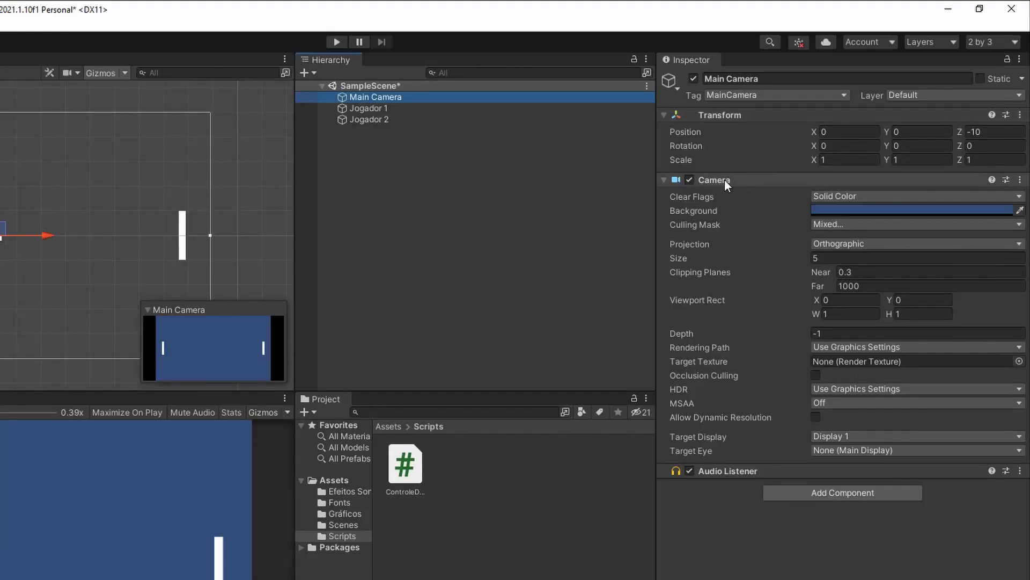
# Keep Solid Color clear mode, set the background to black (000000), and start Play
pyautogui.click(862, 196)
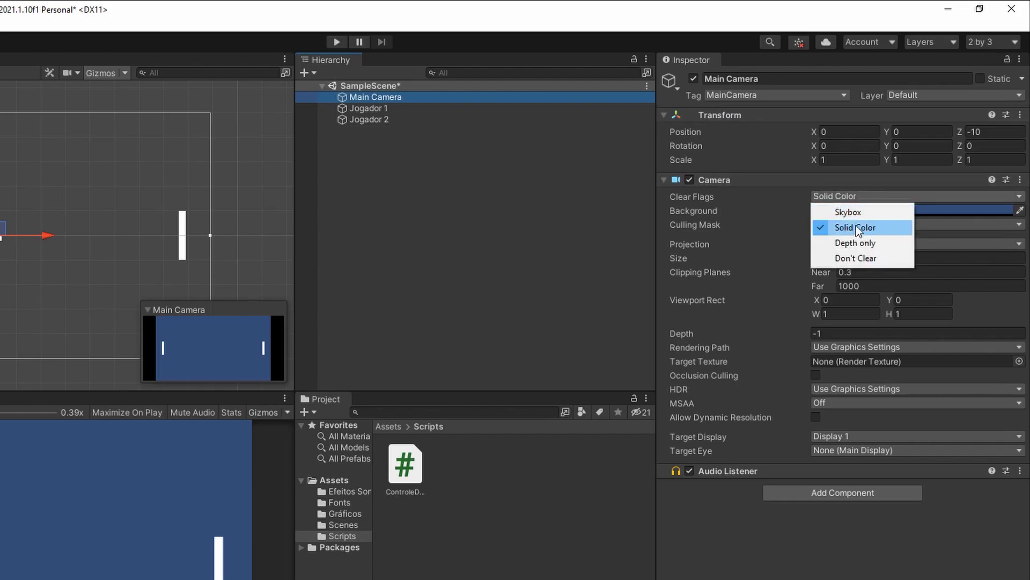
pyautogui.click(865, 227)
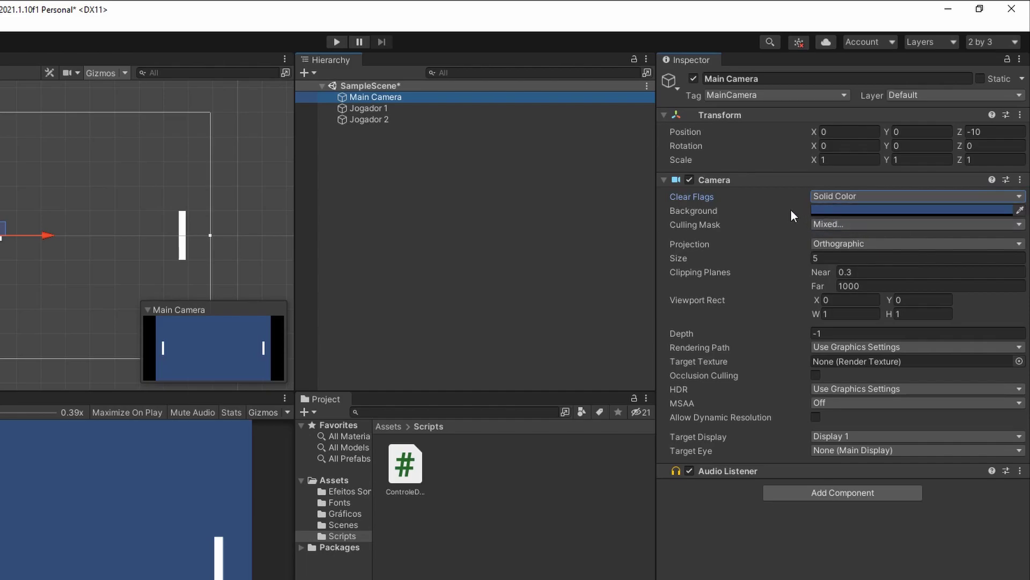
pyautogui.click(831, 208)
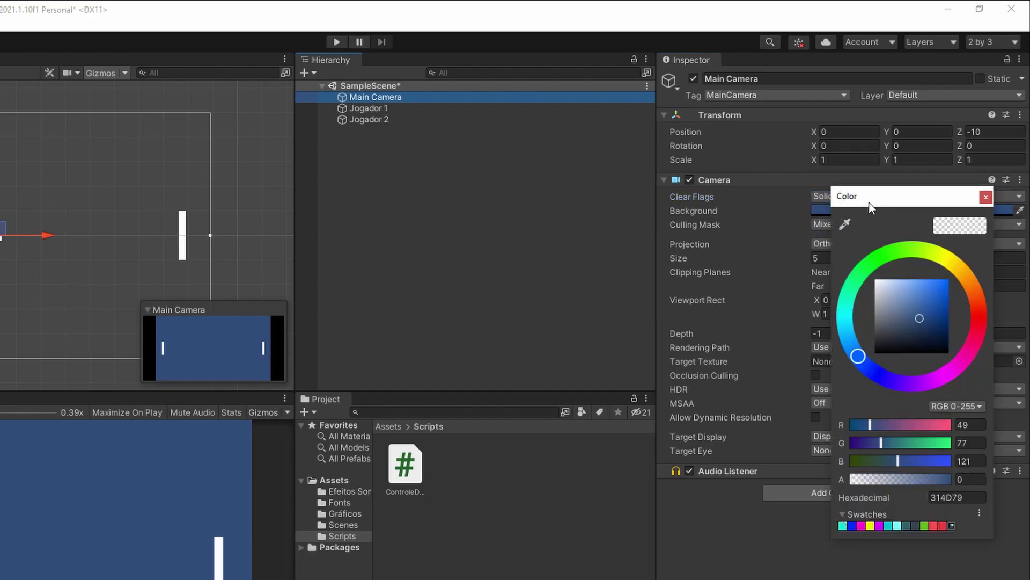
pyautogui.moveTo(870, 207); pyautogui.dragTo(510, 126)
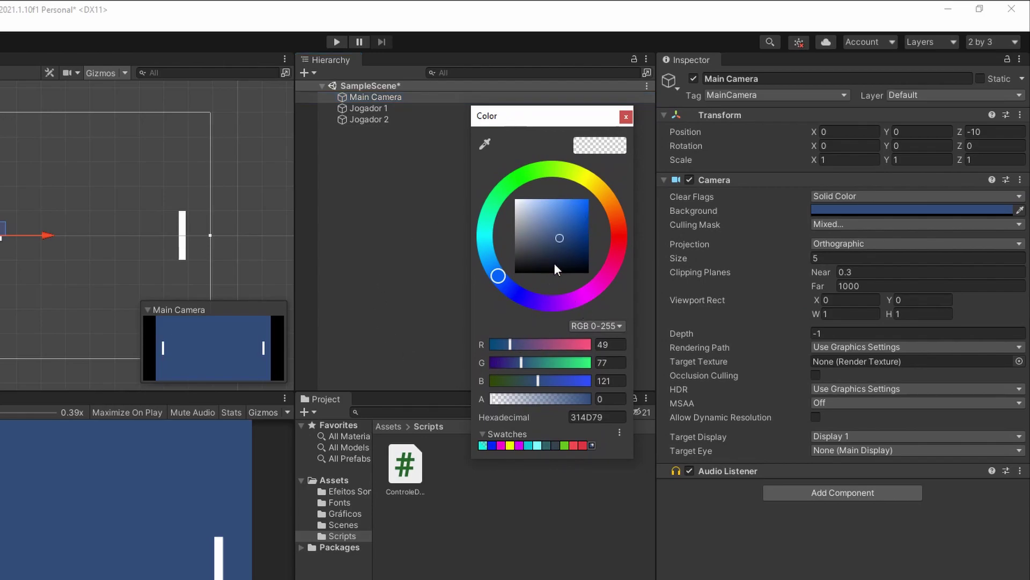
pyautogui.moveTo(558, 238); pyautogui.dragTo(411, 388)
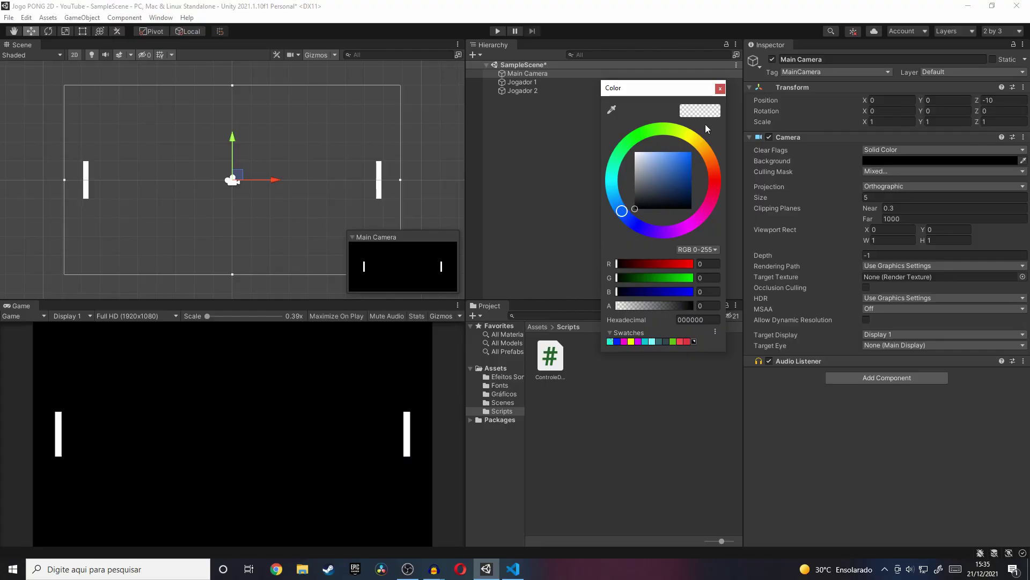
pyautogui.click(722, 89)
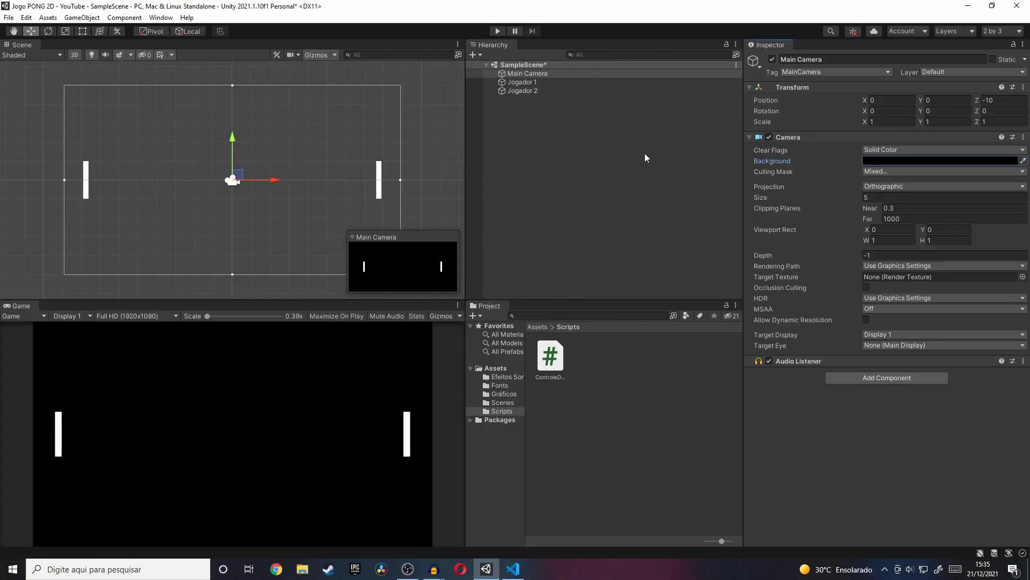
pyautogui.click(498, 31)
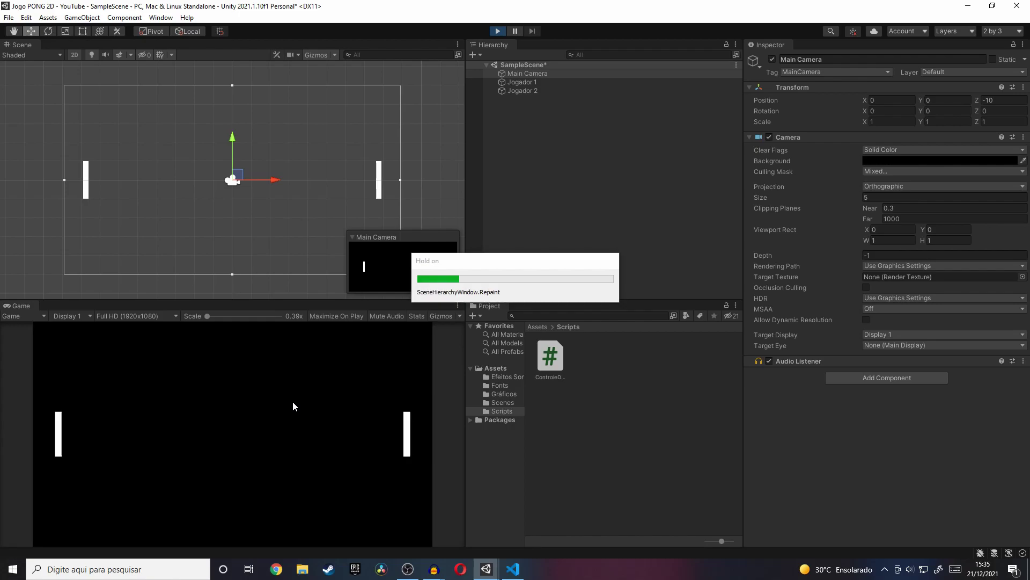
# Move both paddles up and down with W/S and the arrow keys against the black background
pyautogui.press('Up')
pyautogui.press('w')
pyautogui.press('Down')
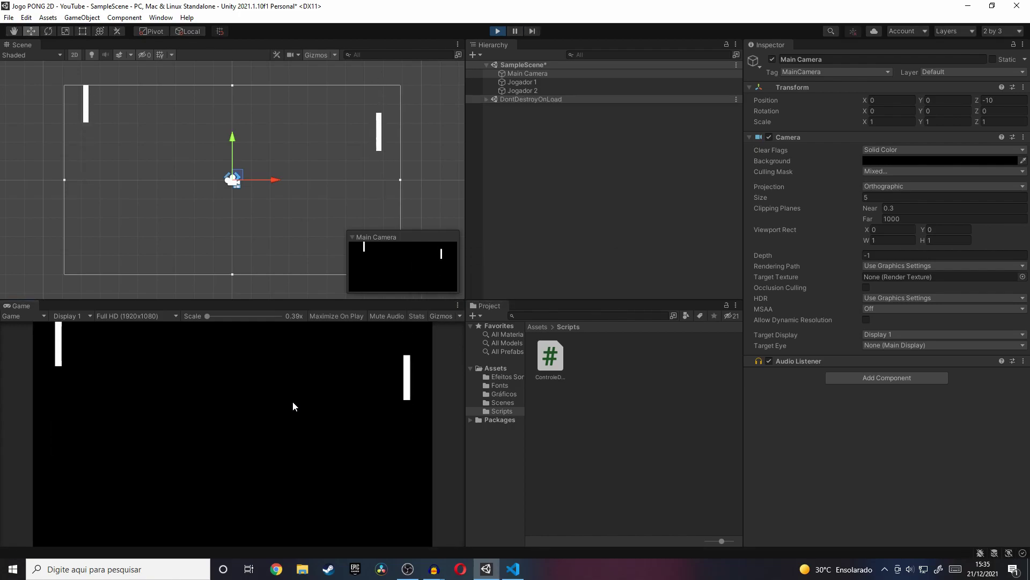
pyautogui.press('s')
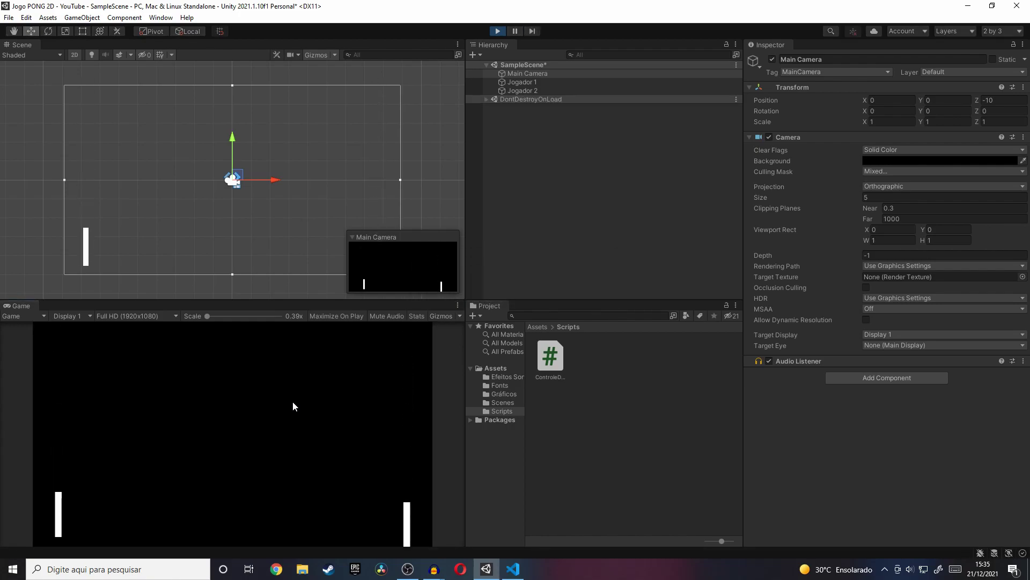
pyautogui.press('Up')
pyautogui.press('Up')
pyautogui.press('w')
pyautogui.press('Down')
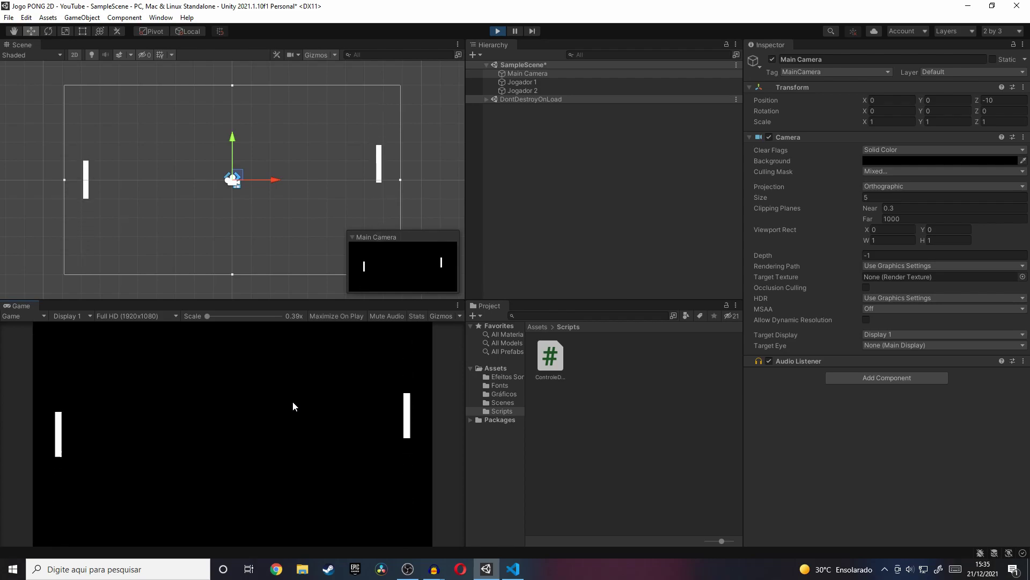
pyautogui.press('s')
pyautogui.press('w')
pyautogui.press('Up')
pyautogui.press('s')
pyautogui.press('Down')
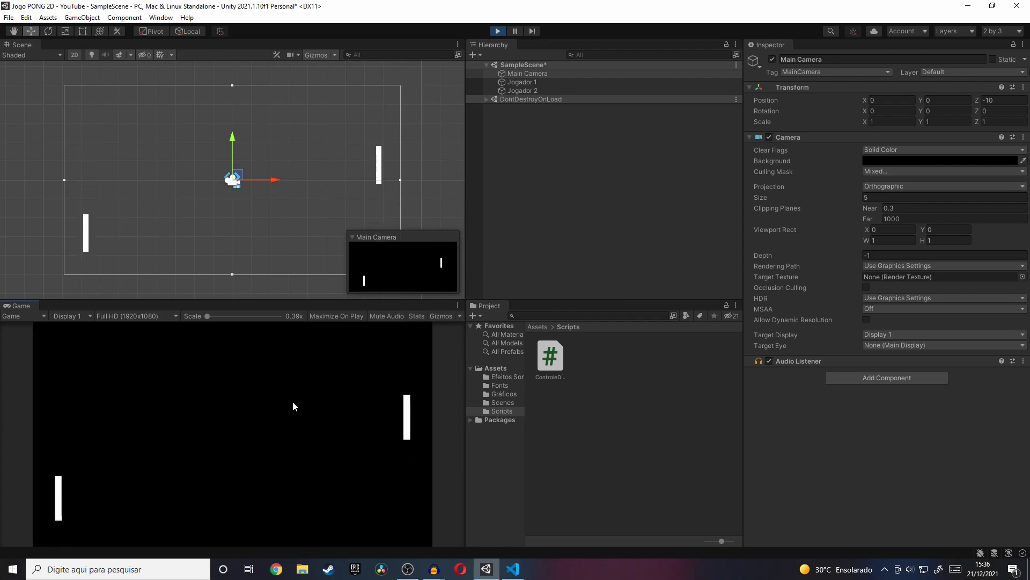
pyautogui.press('w')
pyautogui.press('w')
pyautogui.press('Up')
pyautogui.press('s')
pyautogui.press('Down')
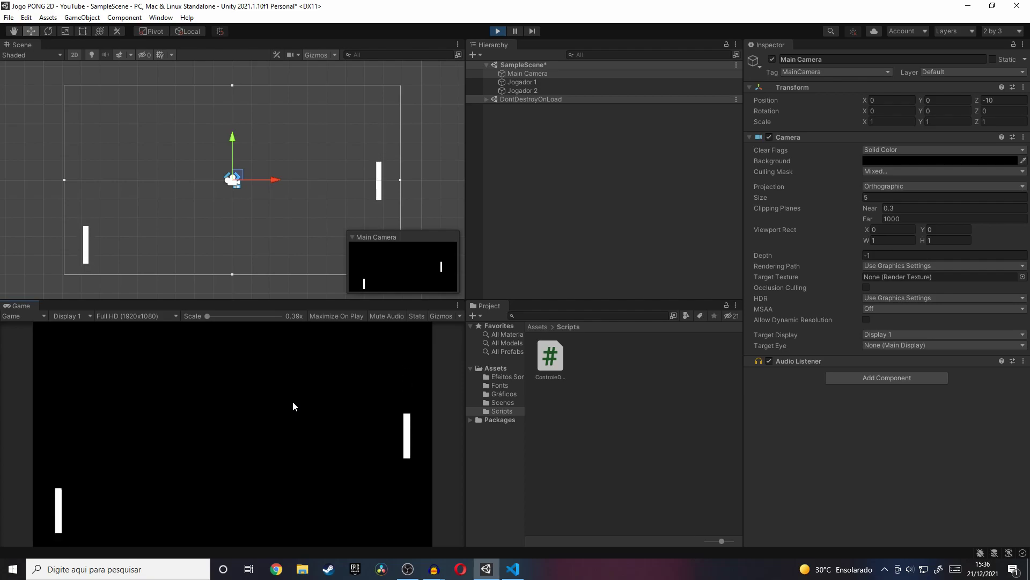
pyautogui.press('w')
pyautogui.press('Up')
pyautogui.press('s')
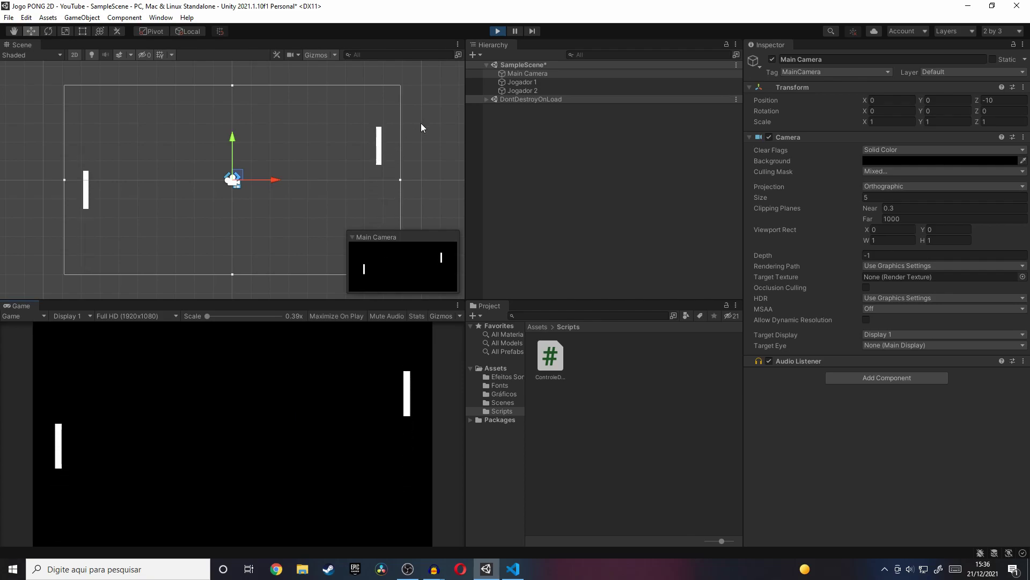
# Stop Play mode and save SampleScene with File > Save
pyautogui.click(497, 31)
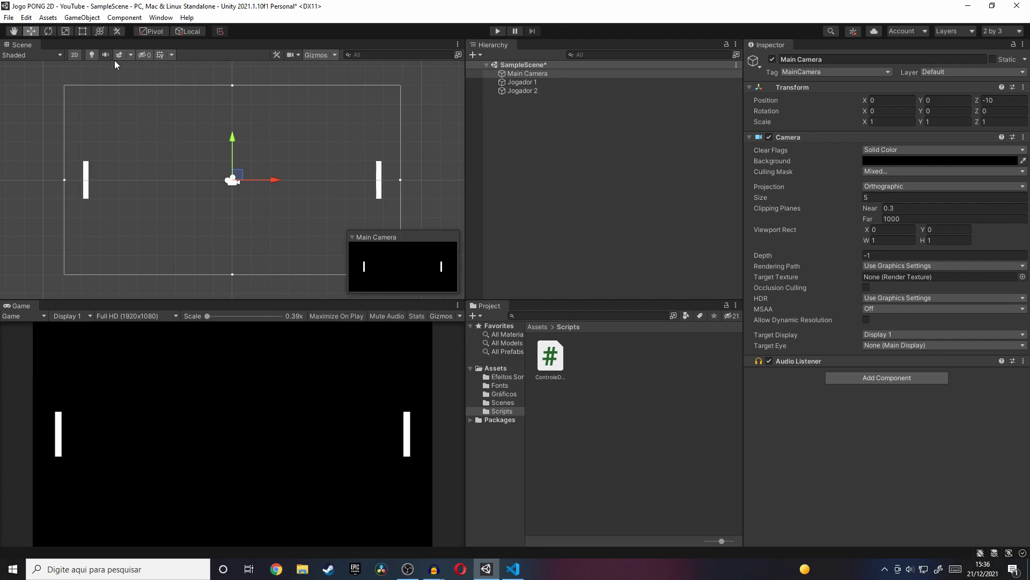
pyautogui.click(9, 17)
pyautogui.click(30, 67)
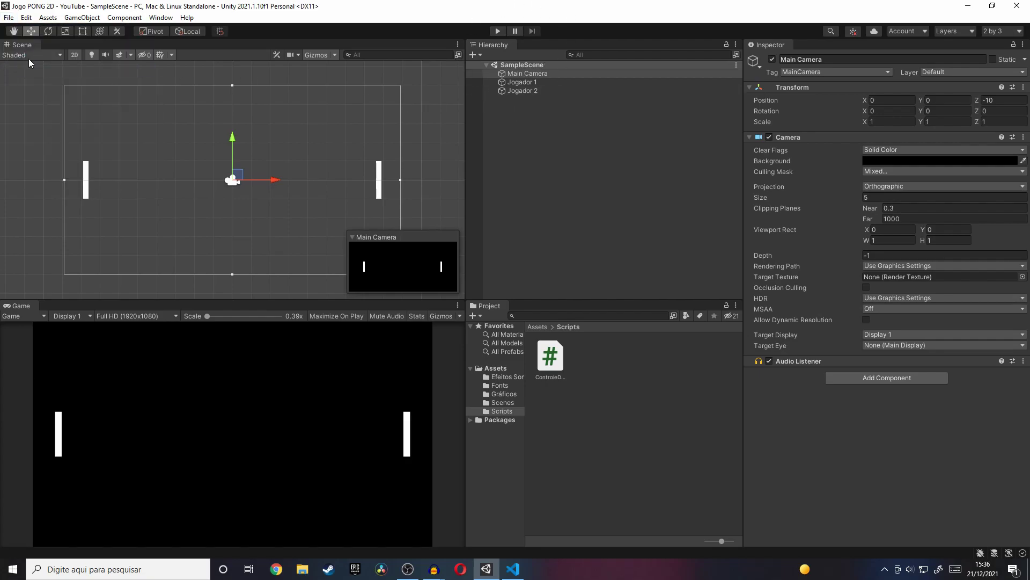